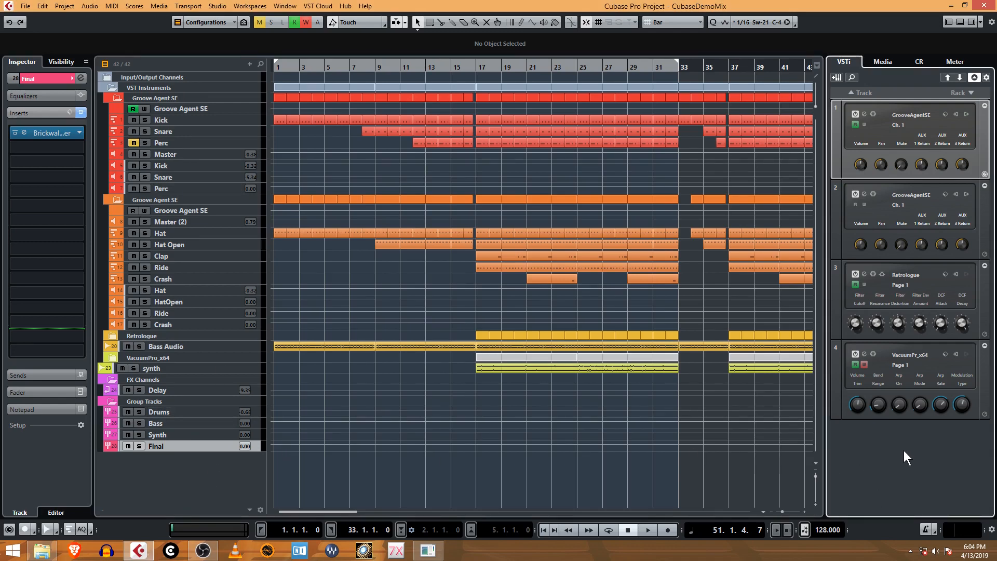
Add Steinberg's Prologue synth as a rack instrument and create a MIDI track assigned to it.
{"action": "right_click", "coordinate": [888, 445]}
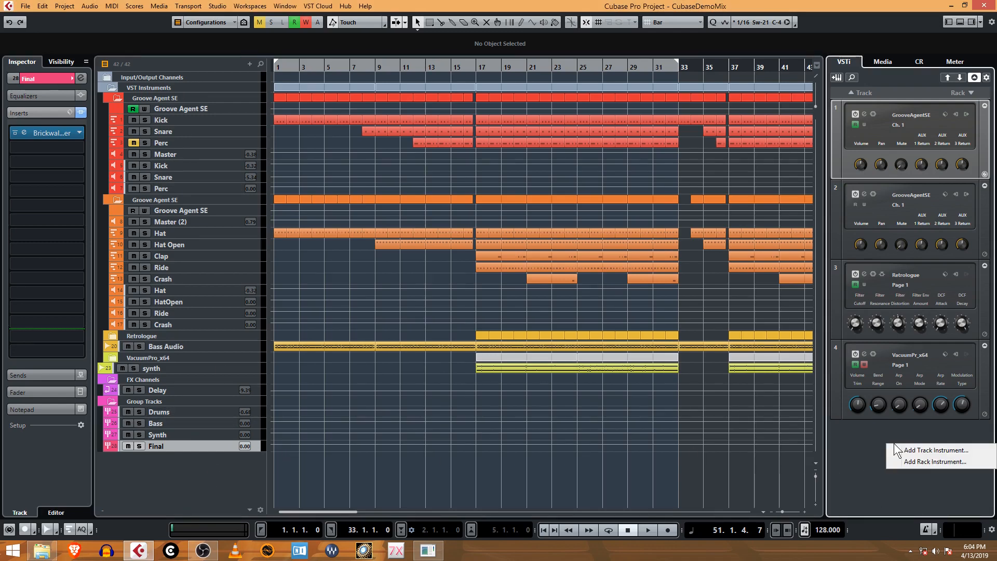
{"action": "left_click", "coordinate": [937, 462]}
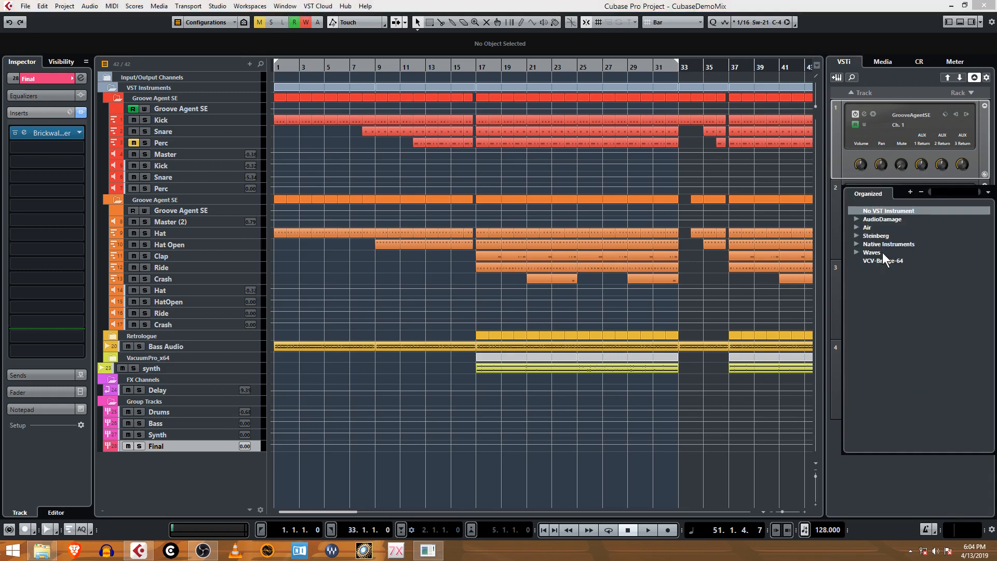
{"action": "left_click", "coordinate": [856, 235]}
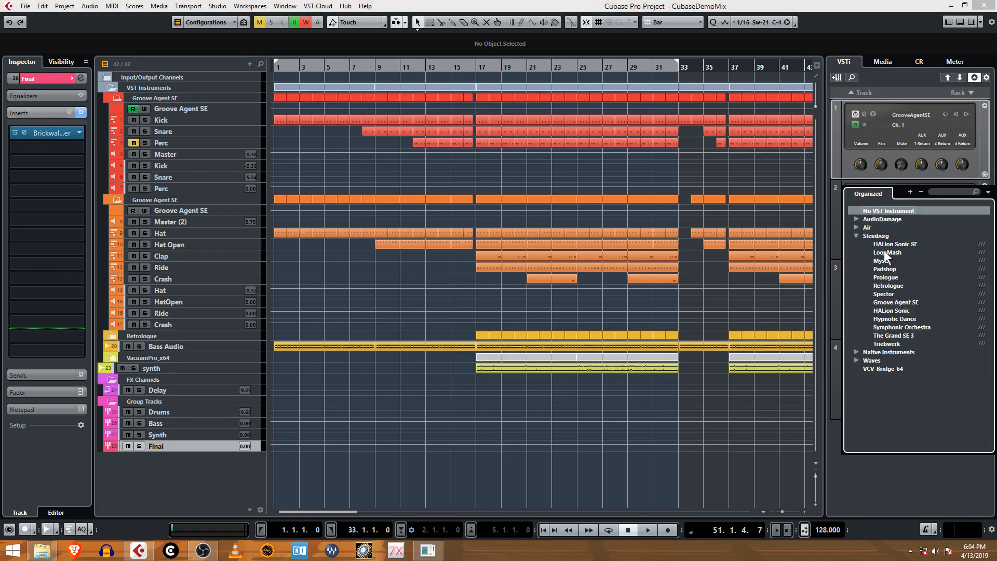
{"action": "left_click", "coordinate": [895, 276]}
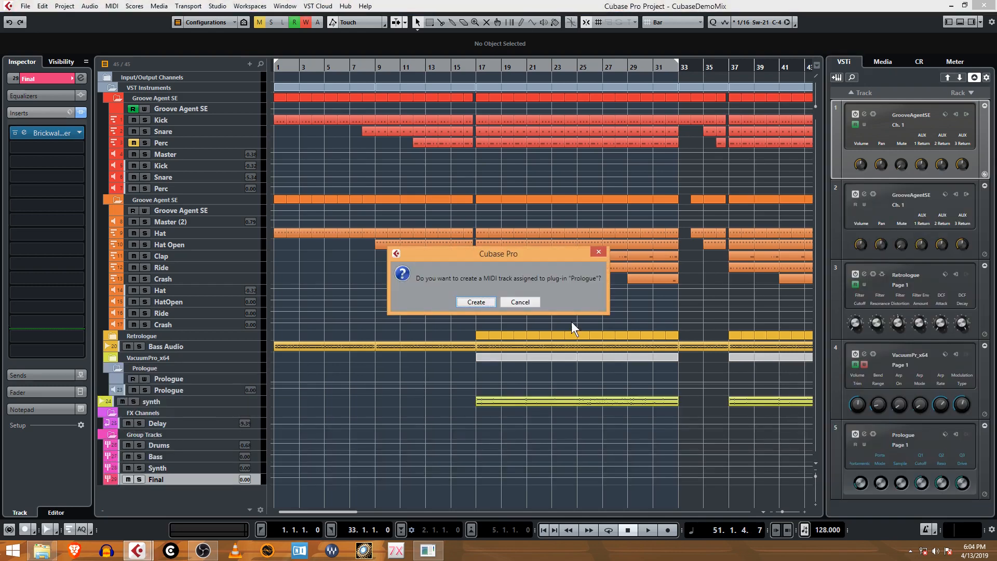
{"action": "left_click", "coordinate": [486, 302]}
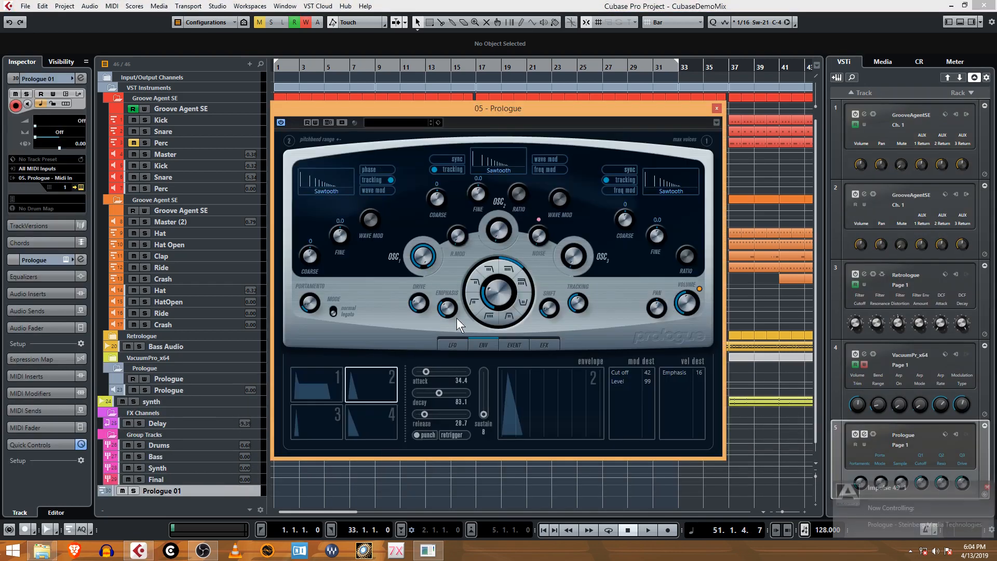
Shift the Prologue editor window aside and move the Prologue 01 MIDI track into the Prologue folder.
{"action": "left_click_drag", "start_coordinate": [474, 102], "coordinate": [552, 109]}
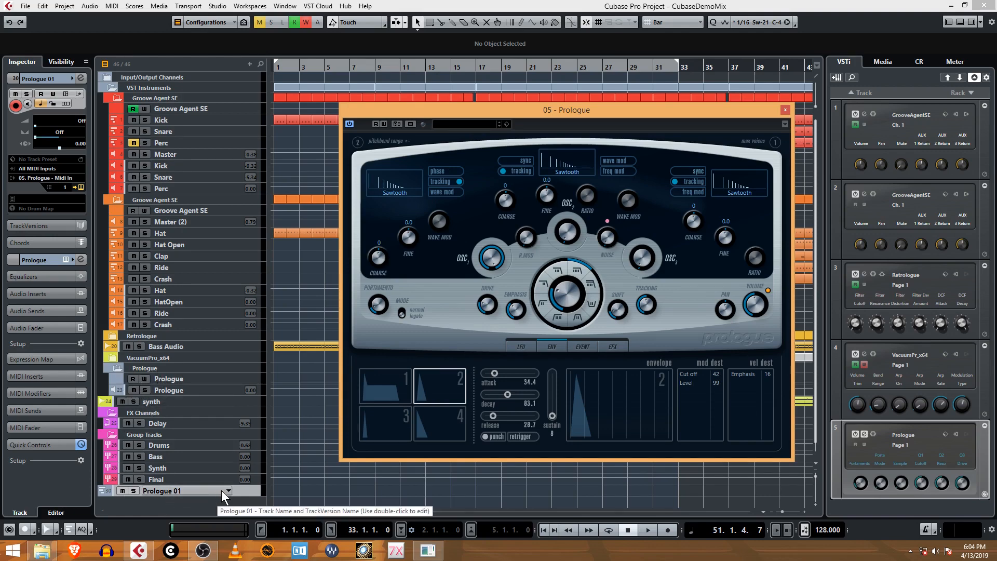
{"action": "left_click_drag", "start_coordinate": [221, 490], "coordinate": [230, 372]}
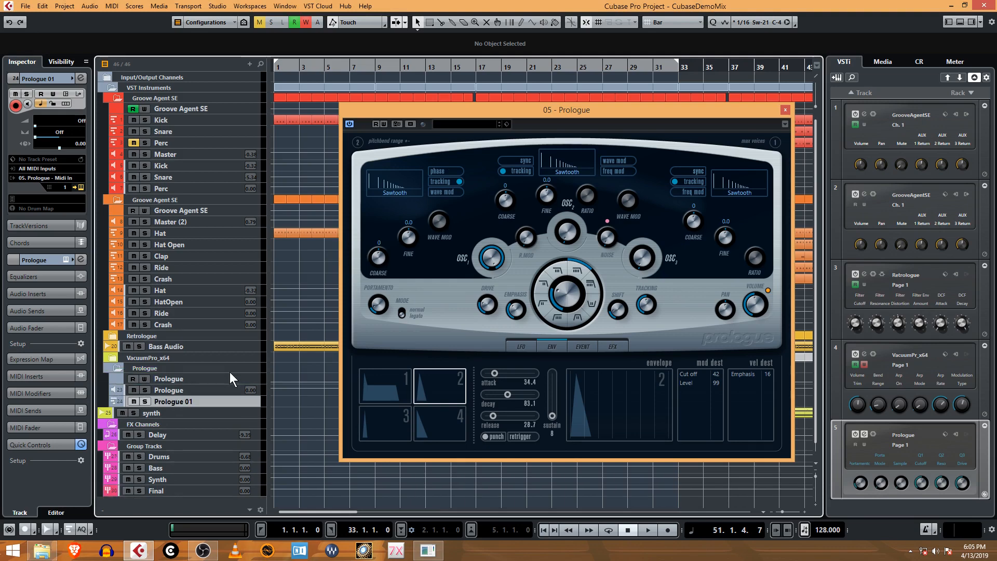
Colour the Prologue folder and the three tracks inside it light green.
{"action": "left_click", "coordinate": [171, 367]}
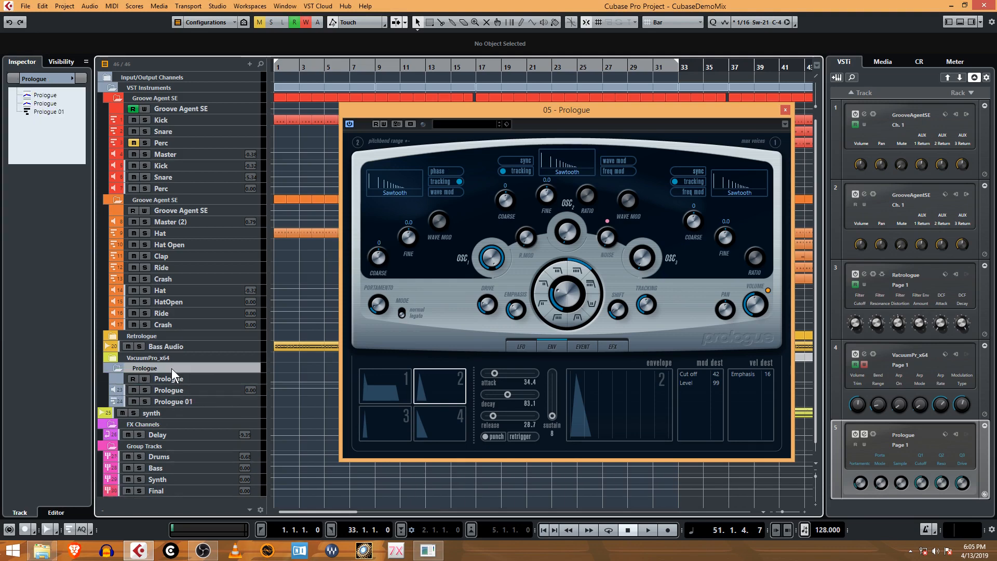
{"action": "left_click", "coordinate": [73, 78]}
{"action": "left_click", "coordinate": [134, 78]}
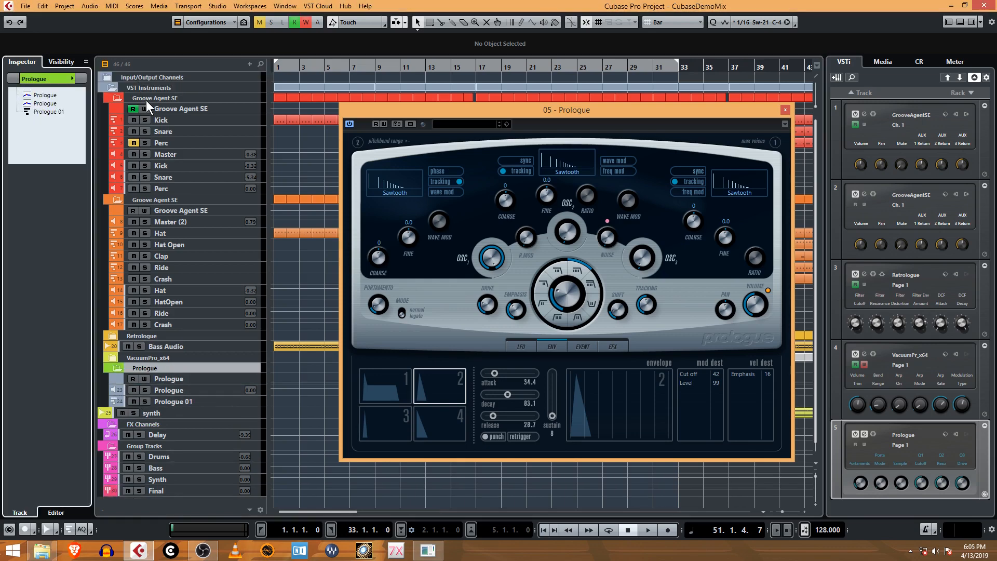
{"action": "left_click", "coordinate": [213, 379]}
{"action": "left_click", "coordinate": [72, 78]}
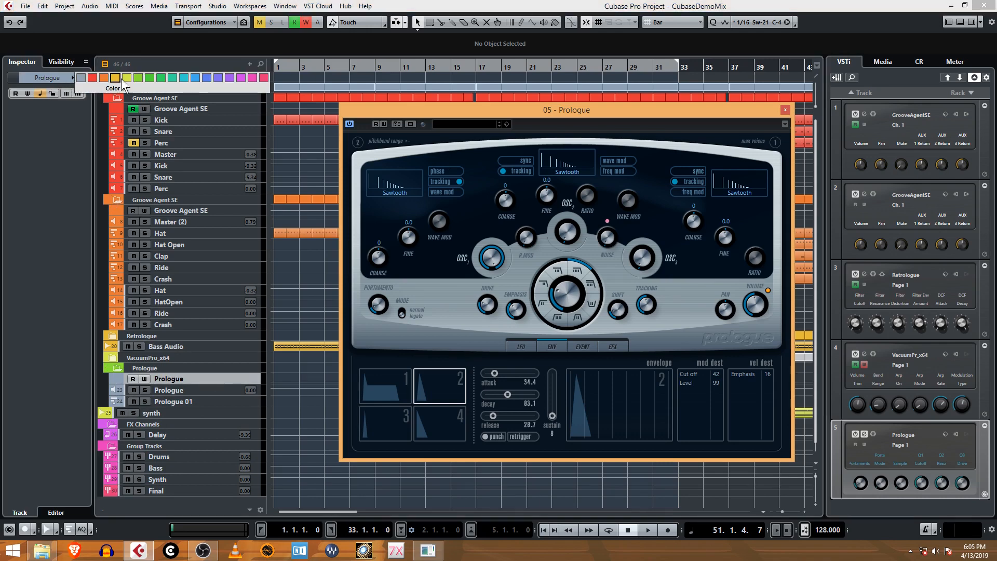
{"action": "left_click", "coordinate": [150, 78]}
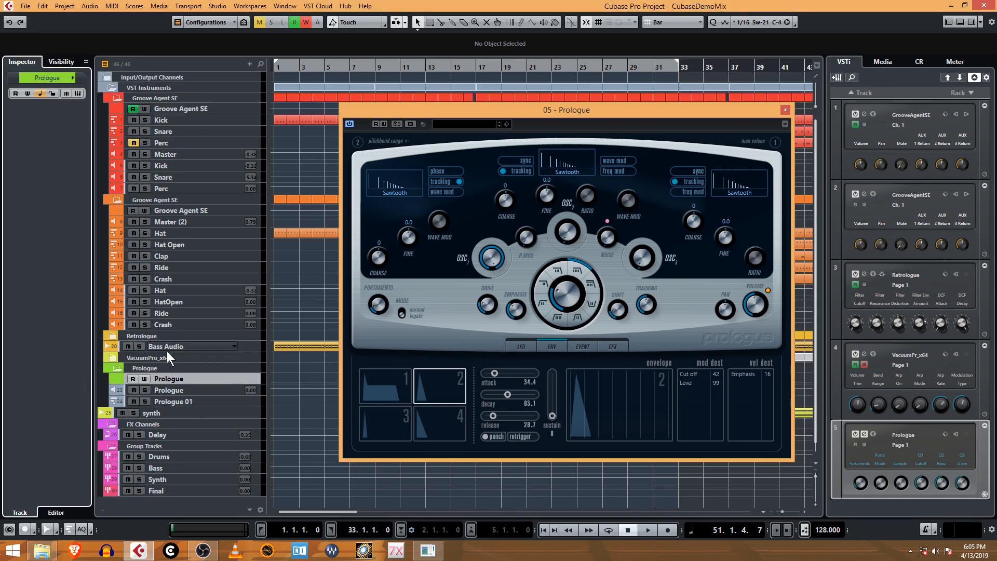
{"action": "left_click", "coordinate": [186, 389]}
{"action": "left_click", "coordinate": [72, 77]}
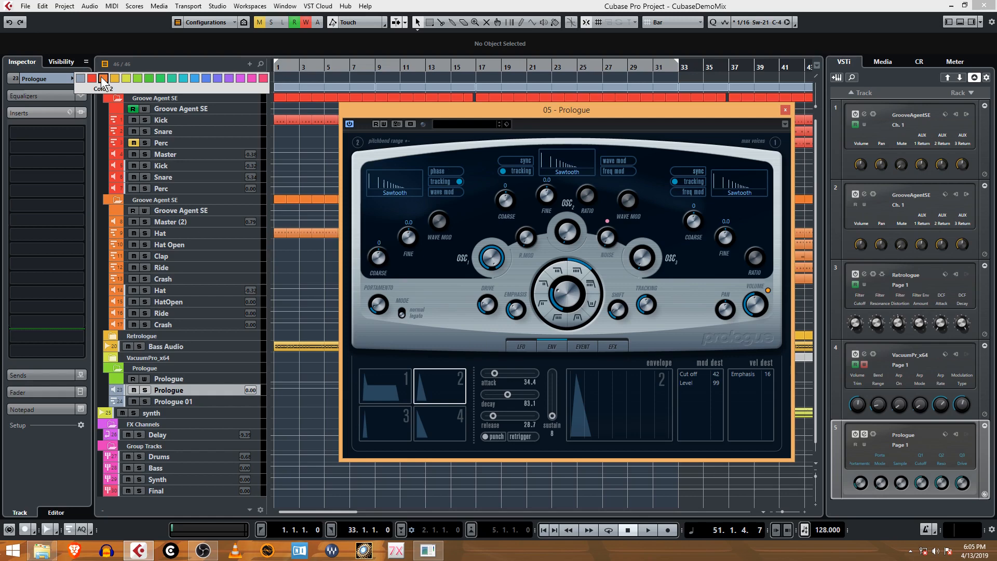
{"action": "left_click", "coordinate": [137, 78]}
{"action": "left_click", "coordinate": [171, 401]}
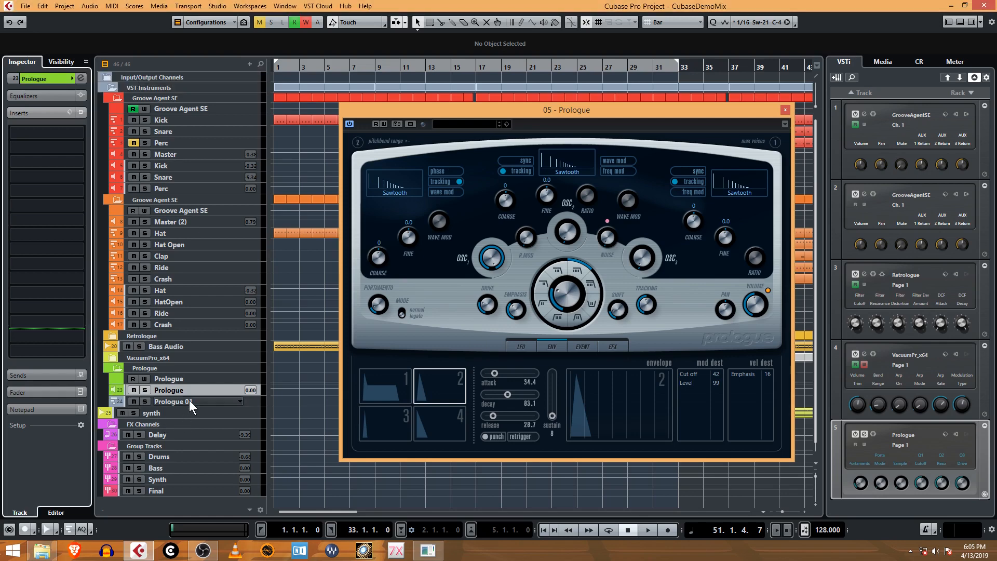
{"action": "left_click", "coordinate": [80, 78]}
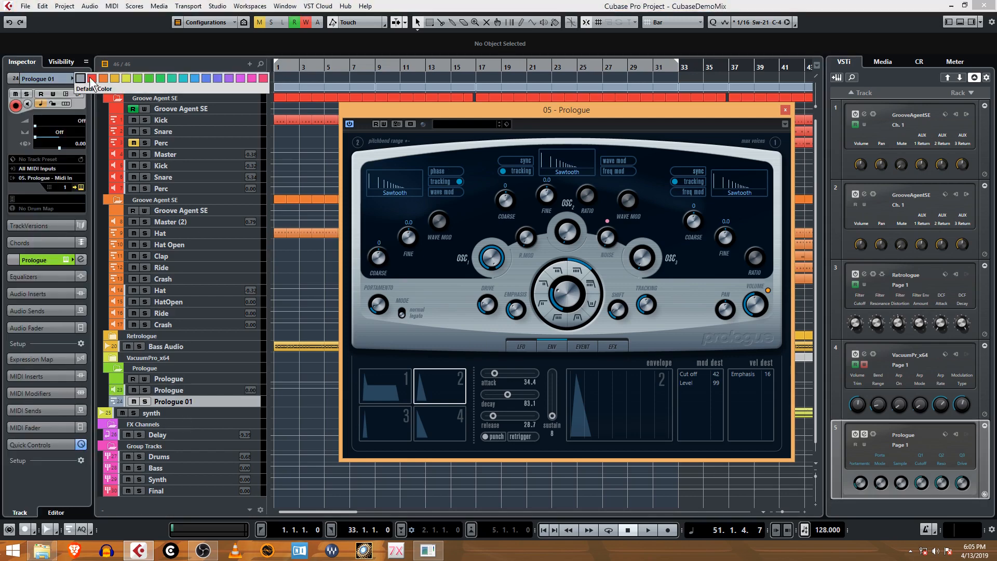
{"action": "left_click", "coordinate": [137, 79]}
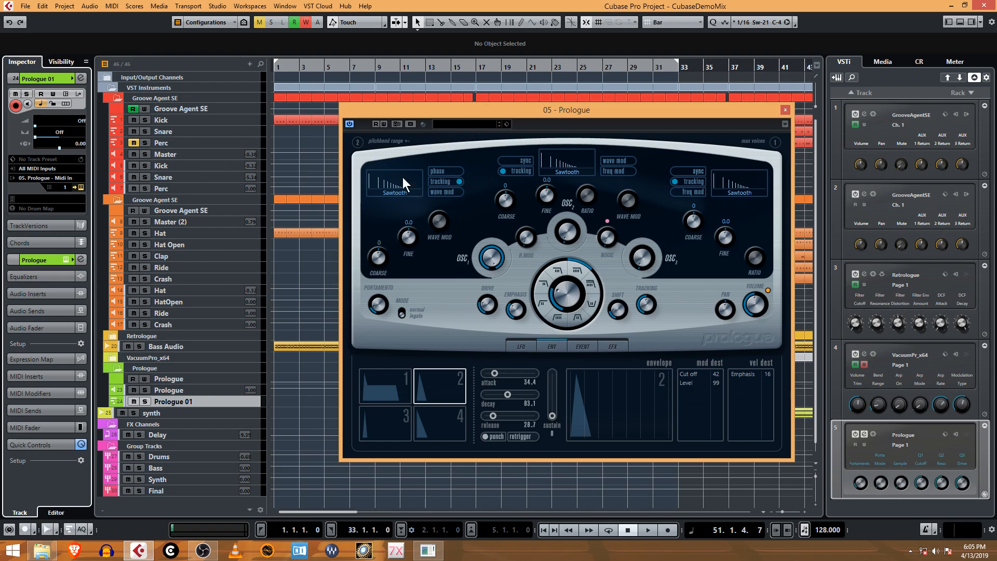
Browse Prologue's presets filtered to the Prologue Library, Synth Pad category and Analog subcategory, and leave the browser without loading one.
{"action": "left_click", "coordinate": [470, 125]}
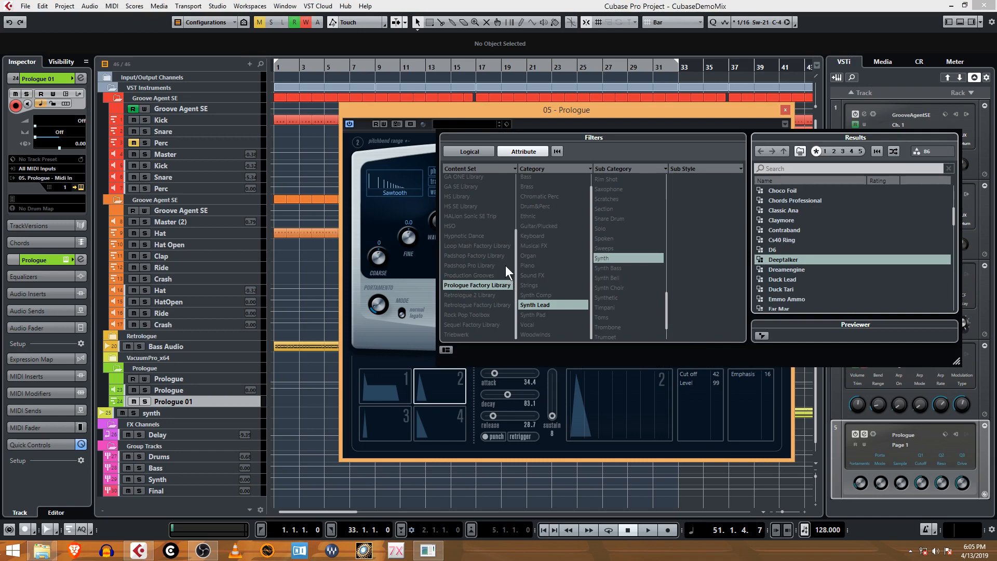
{"action": "left_click", "coordinate": [478, 284]}
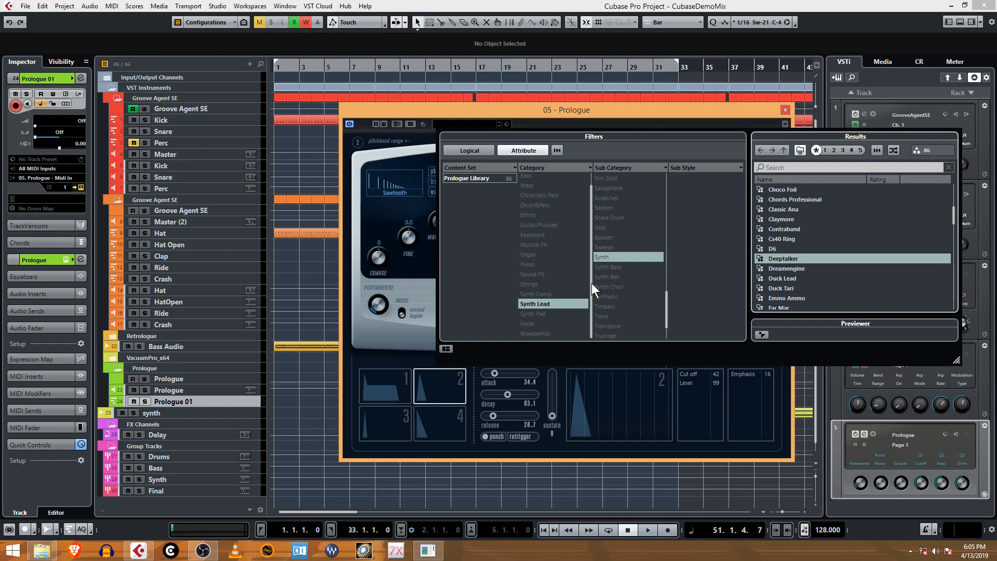
{"action": "left_click", "coordinate": [634, 260]}
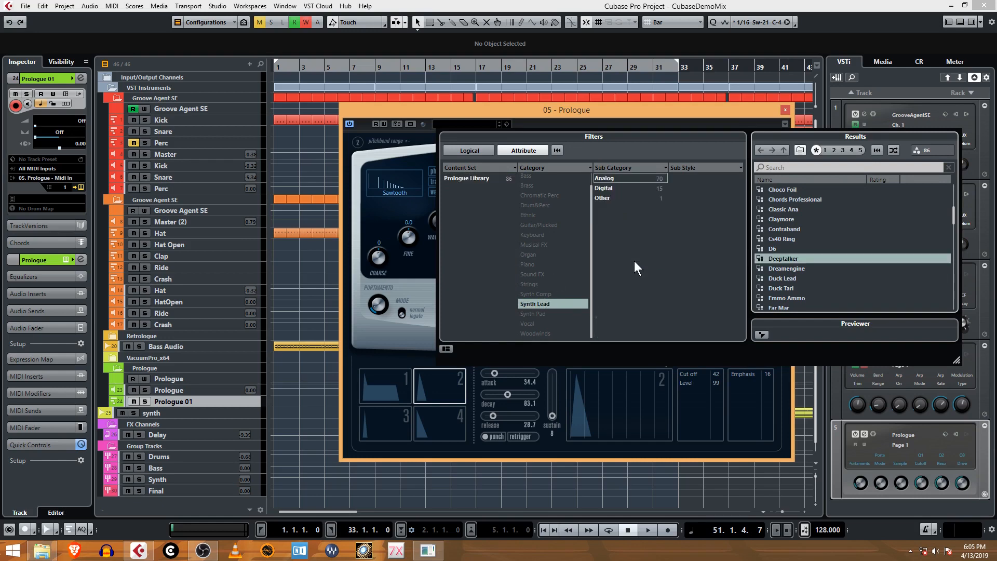
{"action": "left_click", "coordinate": [557, 303]}
{"action": "left_click", "coordinate": [500, 180]}
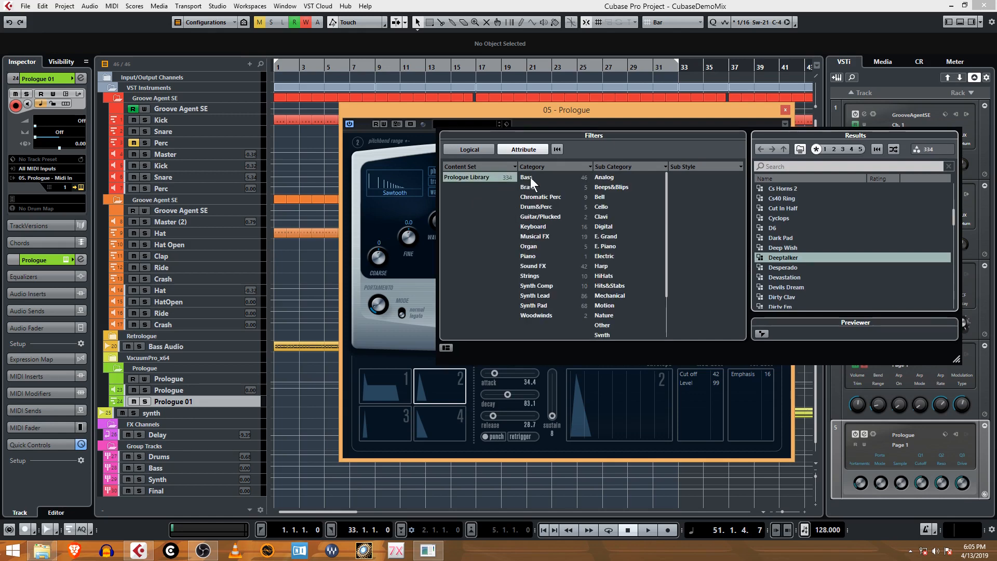
{"action": "left_click", "coordinate": [543, 305]}
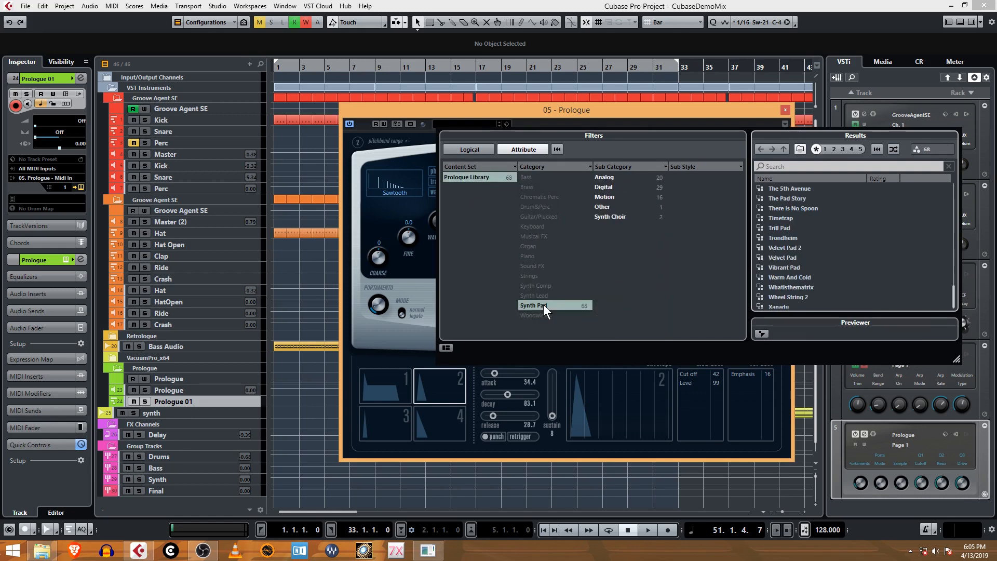
{"action": "left_click", "coordinate": [619, 181]}
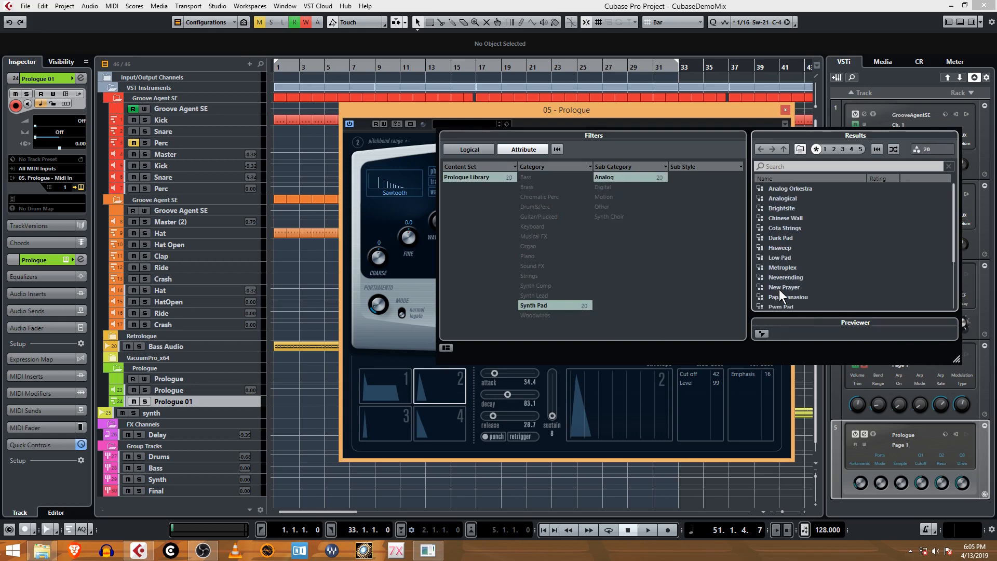
{"action": "left_click", "coordinate": [650, 110]}
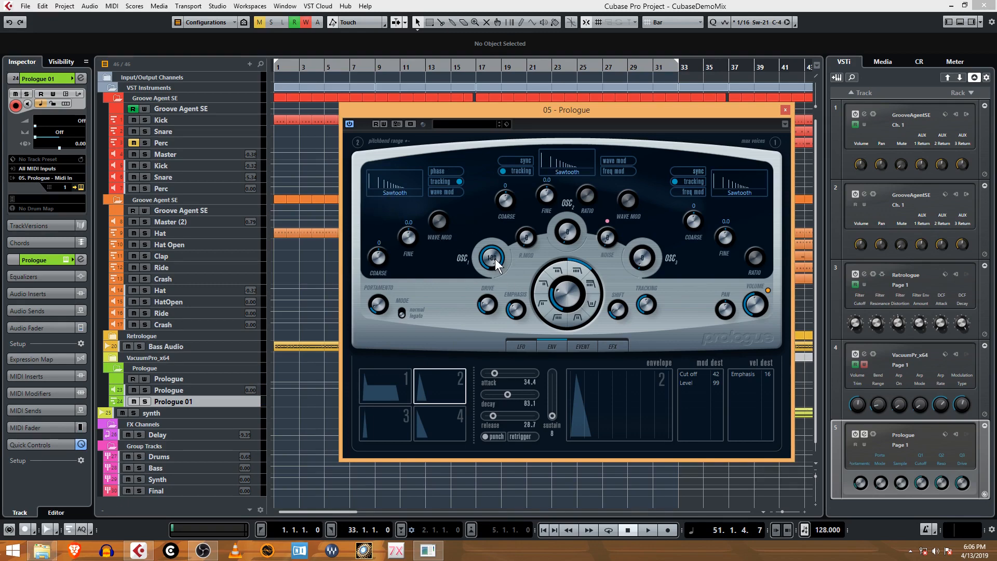
Shape Prologue's envelope 1 with attack 13.4, decay 42.1, release 28.7 and sustain 76.
{"action": "mouse_move", "coordinate": [487, 303]}
{"action": "left_click", "coordinate": [397, 386]}
{"action": "left_click", "coordinate": [436, 384]}
{"action": "left_click", "coordinate": [393, 396]}
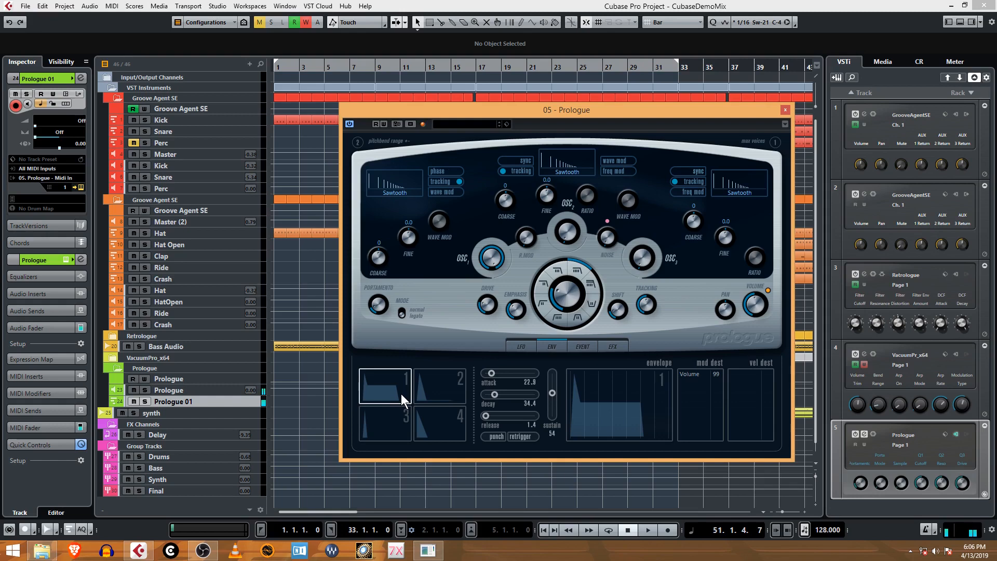
{"action": "left_click_drag", "start_coordinate": [591, 402], "coordinate": [643, 449]}
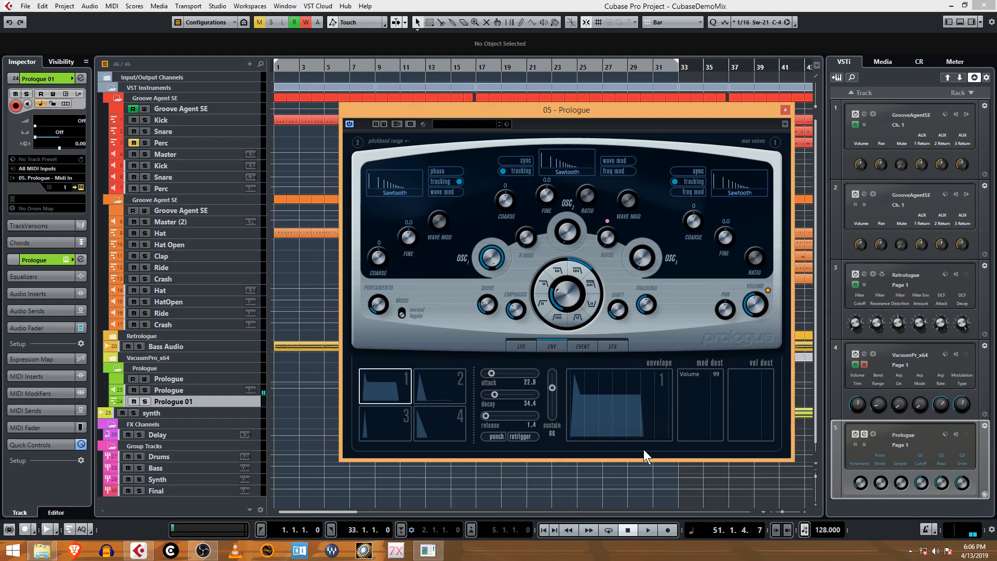
{"action": "left_click_drag", "start_coordinate": [495, 394], "coordinate": [516, 395]}
{"action": "left_click_drag", "start_coordinate": [511, 394], "coordinate": [528, 416]}
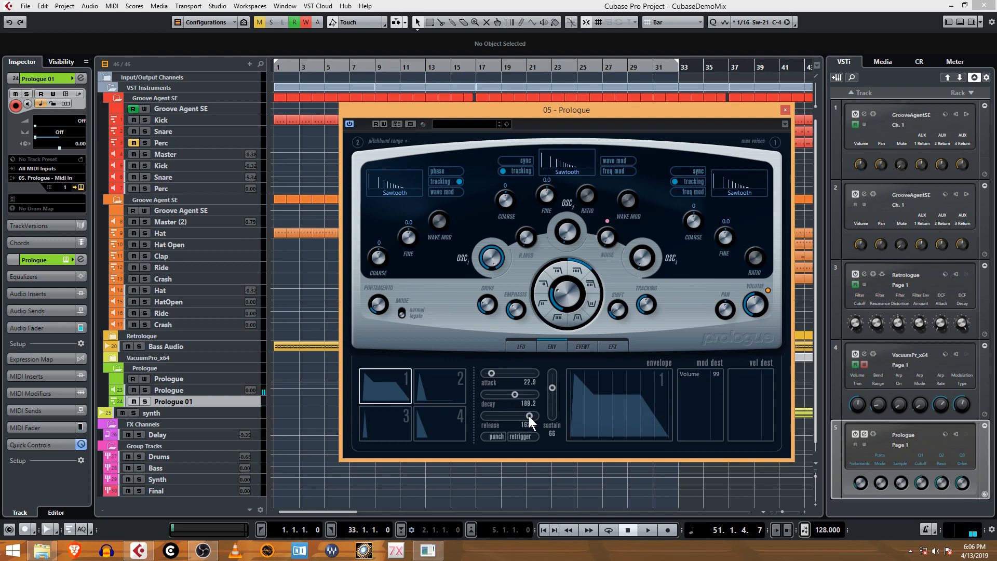
{"action": "left_click", "coordinate": [499, 415]}
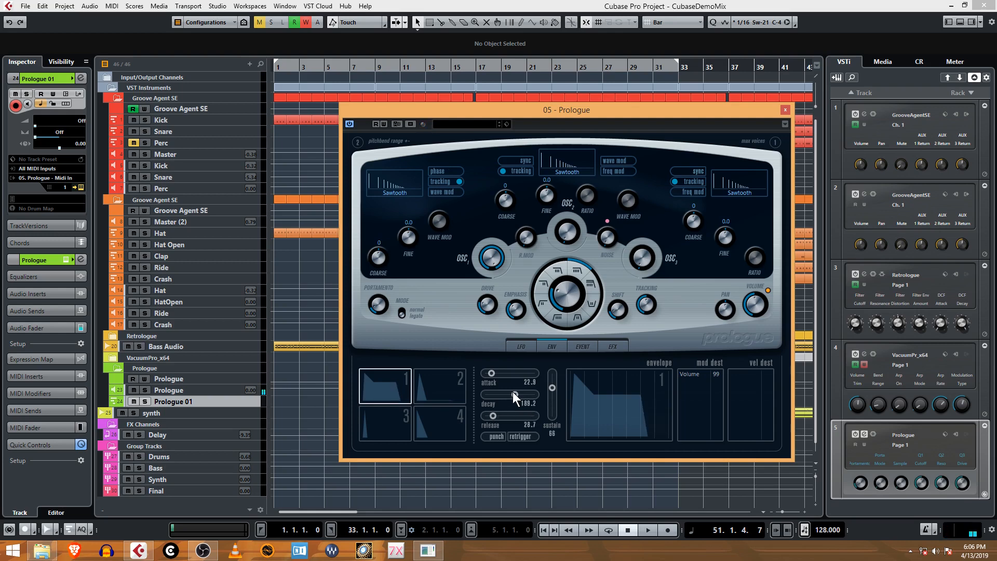
{"action": "mouse_move", "coordinate": [490, 393]}
{"action": "left_mouse_down"}
{"action": "mouse_move", "coordinate": [549, 378]}
{"action": "mouse_move", "coordinate": [485, 375]}
{"action": "left_mouse_up"}
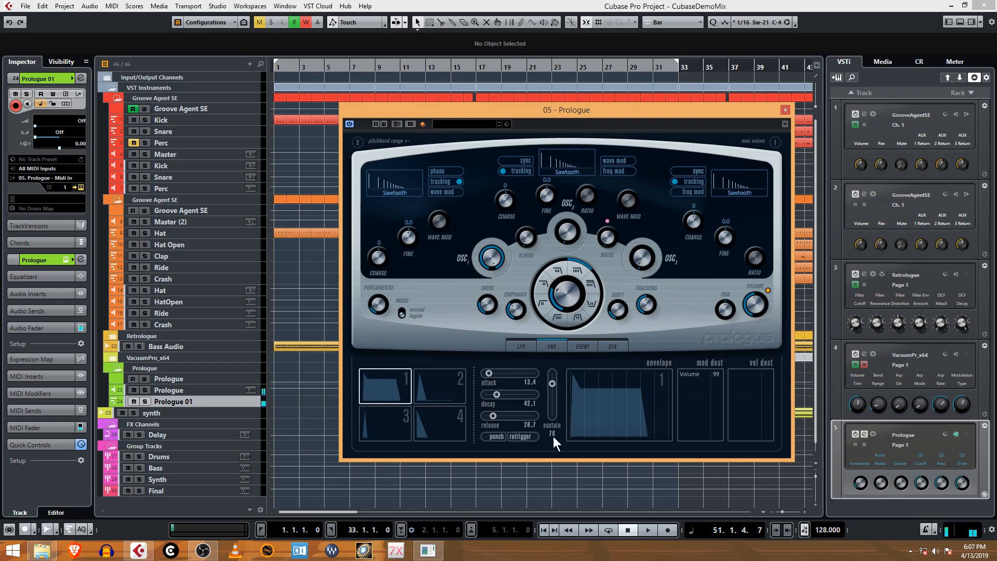
Try the Square waveform on Prologue's oscillator 1 and return it to Sawtooth.
{"action": "left_click", "coordinate": [393, 192]}
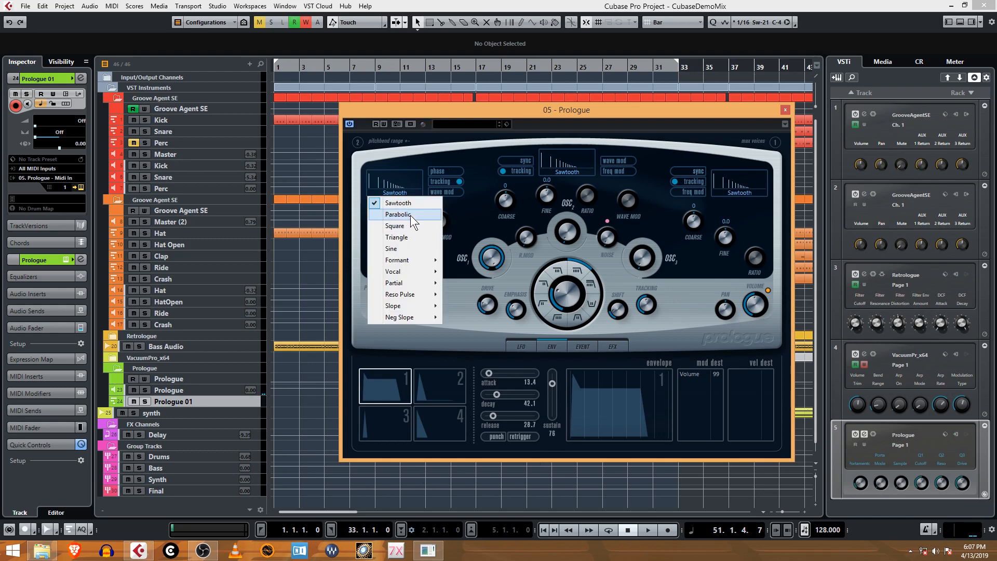
{"action": "left_click", "coordinate": [399, 226]}
{"action": "left_click", "coordinate": [397, 188]}
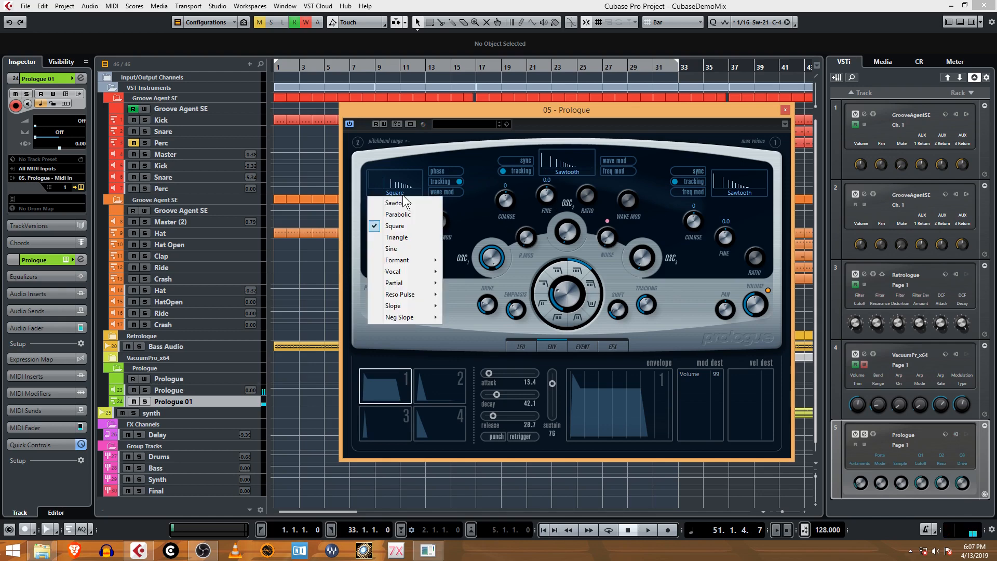
{"action": "left_click", "coordinate": [401, 204]}
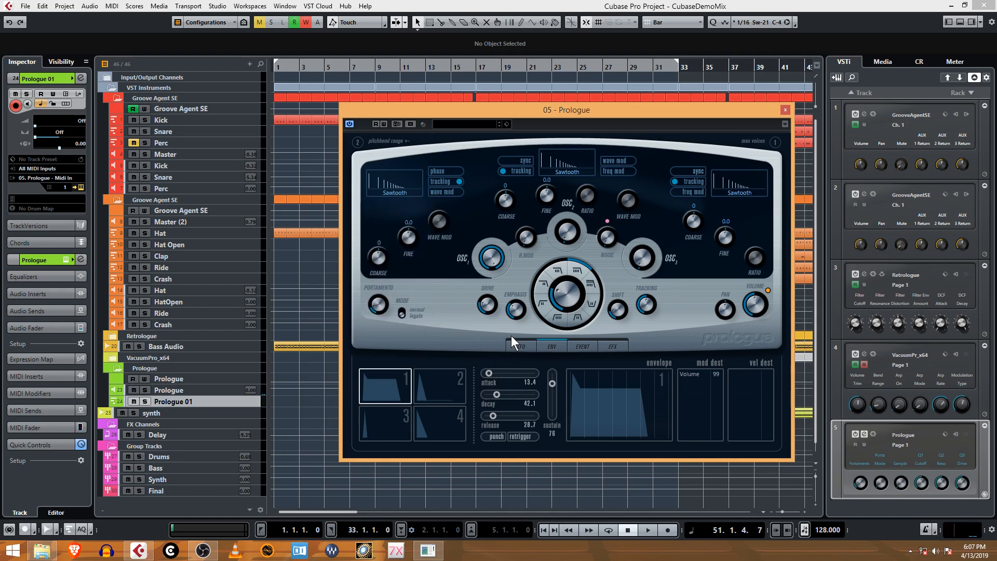
Close the Prologue editor and increase the height of the Prologue 01 track to show its controls.
{"action": "left_click", "coordinate": [783, 110]}
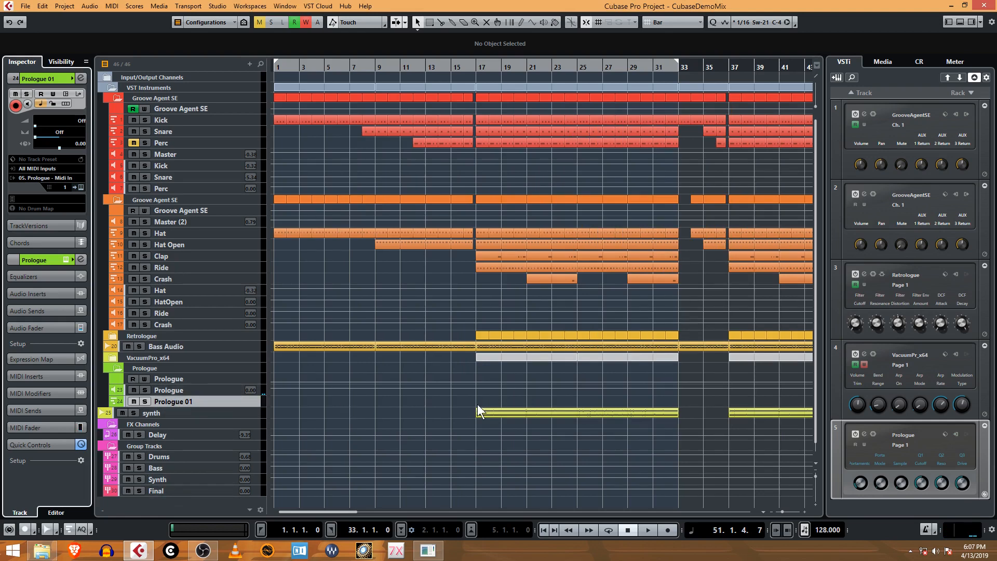
{"action": "left_click_drag", "start_coordinate": [248, 407], "coordinate": [248, 417]}
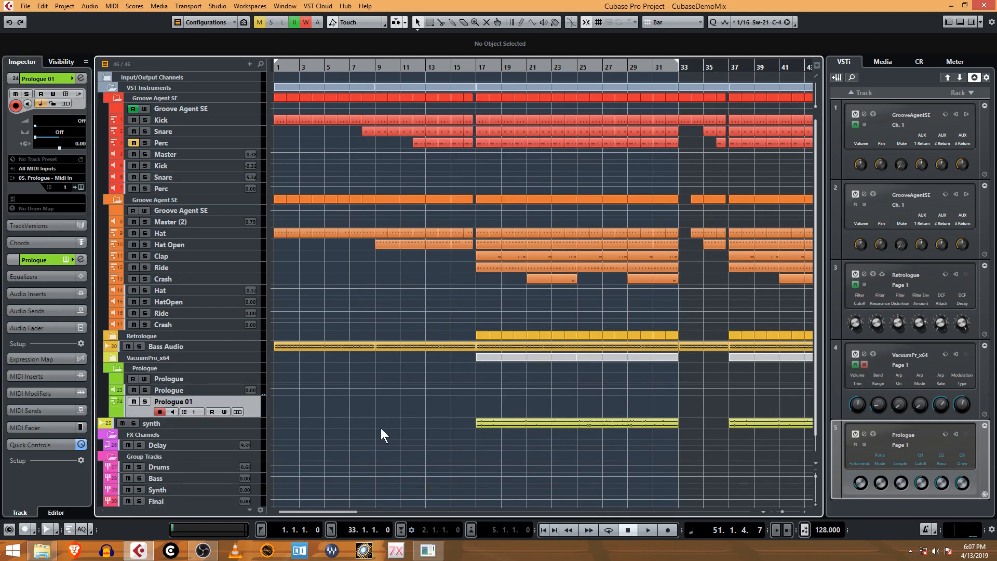
{"action": "scroll", "coordinate": [336, 382], "scroll_direction": "down", "scroll_amount": 1}
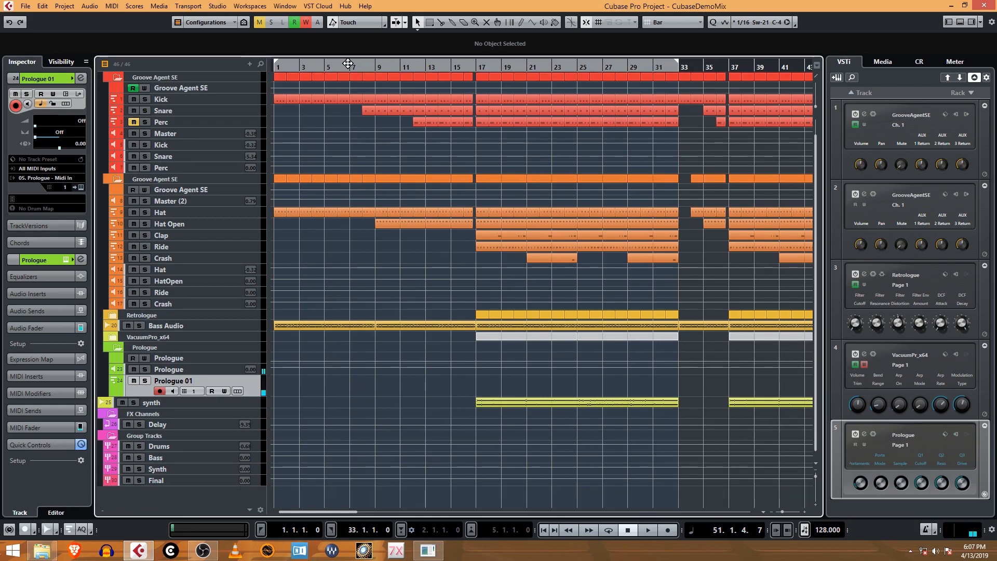
Set the locators to bars 17 and 19, enable cycling and start playback of that range.
{"action": "left_click_drag", "start_coordinate": [276, 63], "coordinate": [477, 78]}
{"action": "left_click_drag", "start_coordinate": [676, 63], "coordinate": [476, 80]}
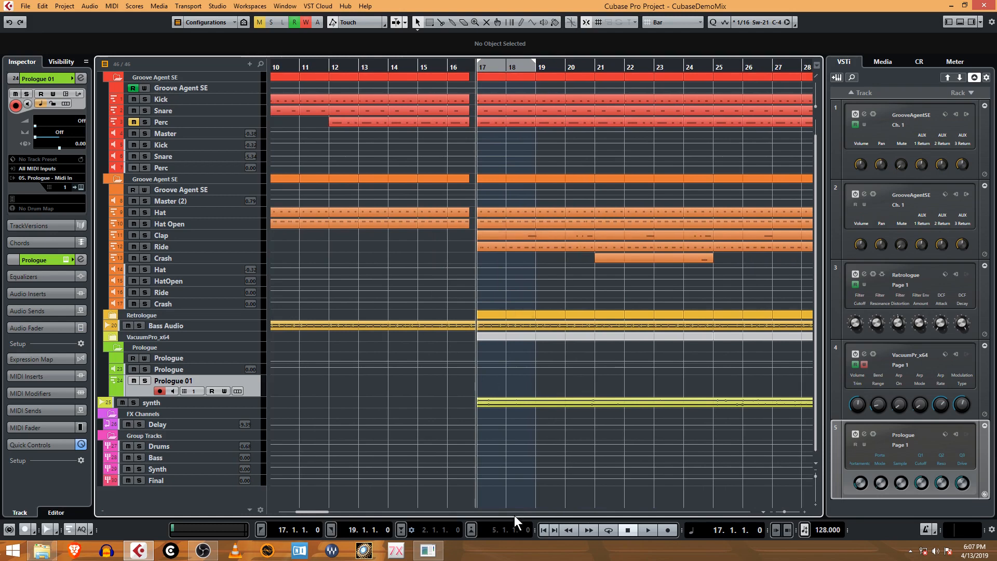
{"action": "left_click", "coordinate": [612, 532]}
{"action": "left_click", "coordinate": [646, 533]}
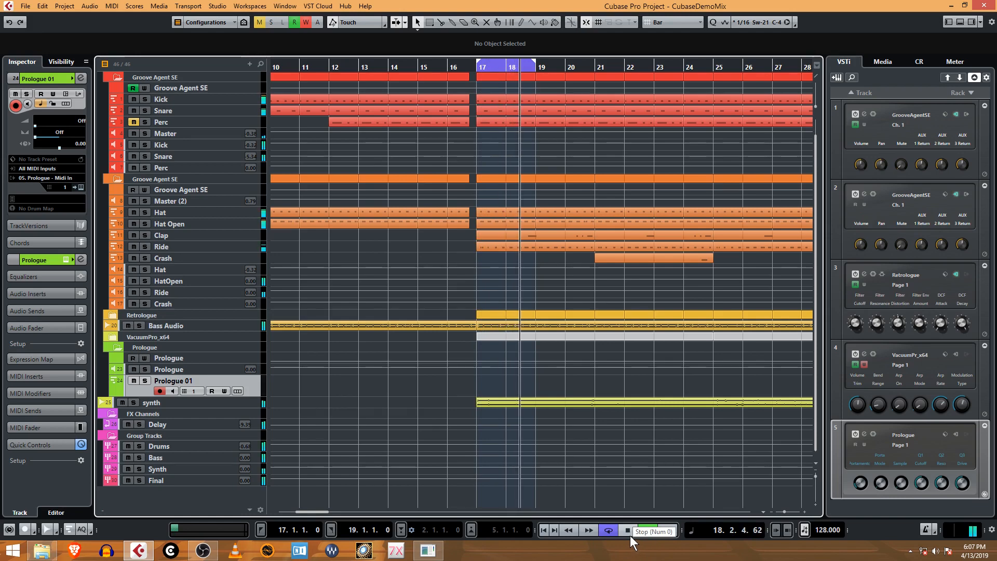
Stop playback, create a MIDI part on the Prologue 01 track from bar 17 to 19 and open it in the Key Editor.
{"action": "left_click", "coordinate": [627, 531]}
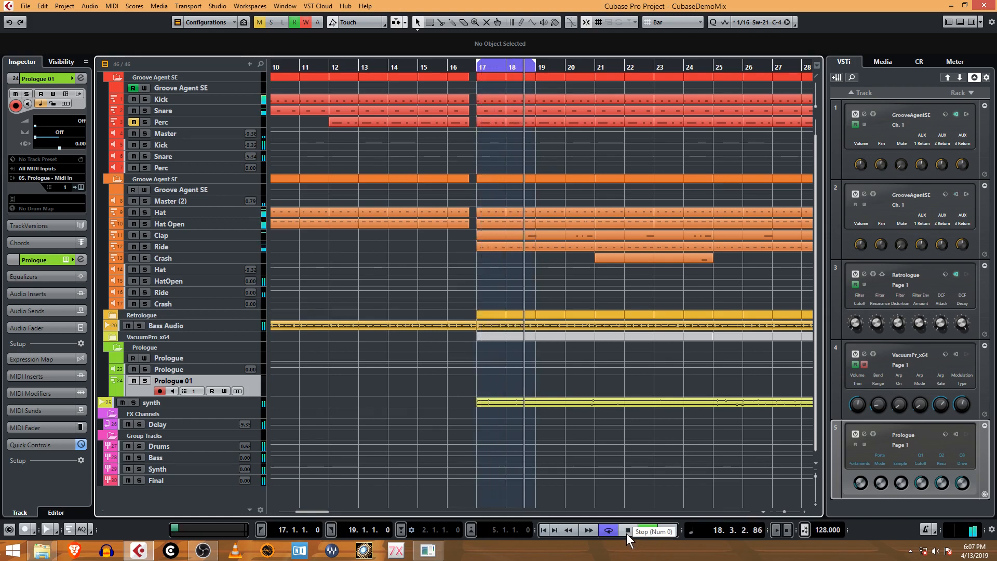
{"action": "left_click", "coordinate": [627, 533]}
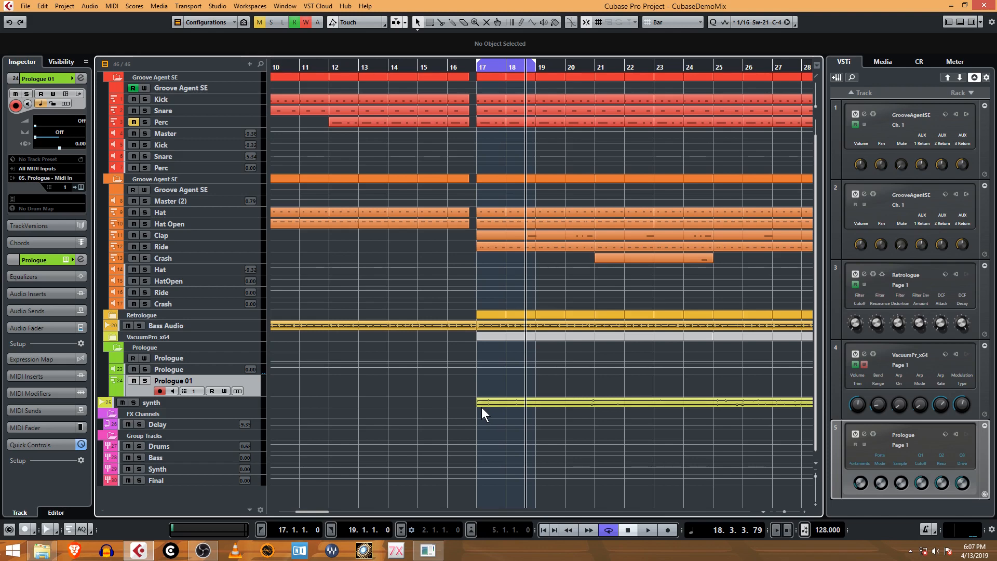
{"action": "double_click", "coordinate": [490, 384]}
{"action": "double_click", "coordinate": [503, 385]}
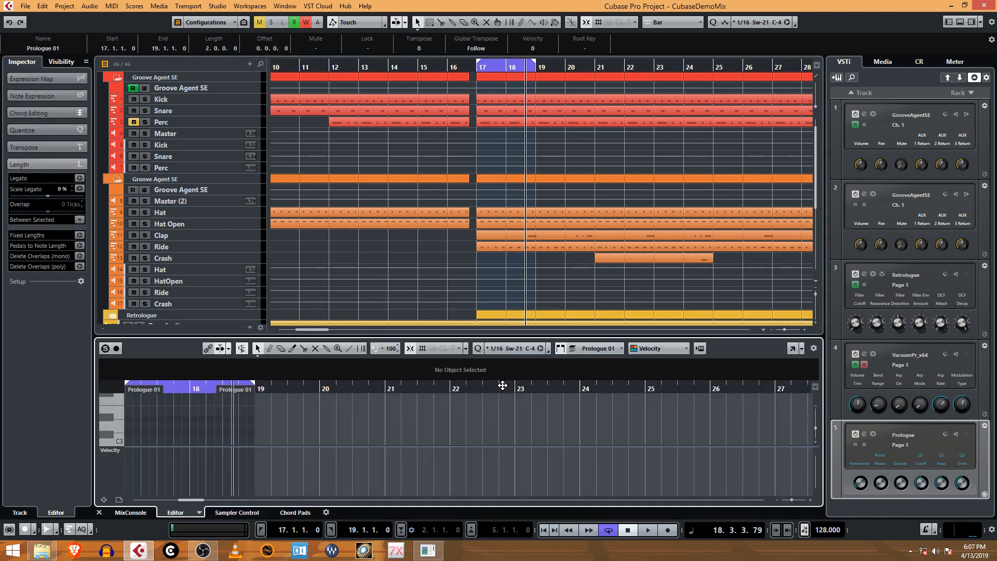
Enlarge the Key Editor and draw an A#1 note in the Prologue 01 part from 17.1.1.0 to 18.4.4.8.
{"action": "left_click", "coordinate": [176, 389]}
{"action": "left_click_drag", "start_coordinate": [177, 389], "coordinate": [133, 390]}
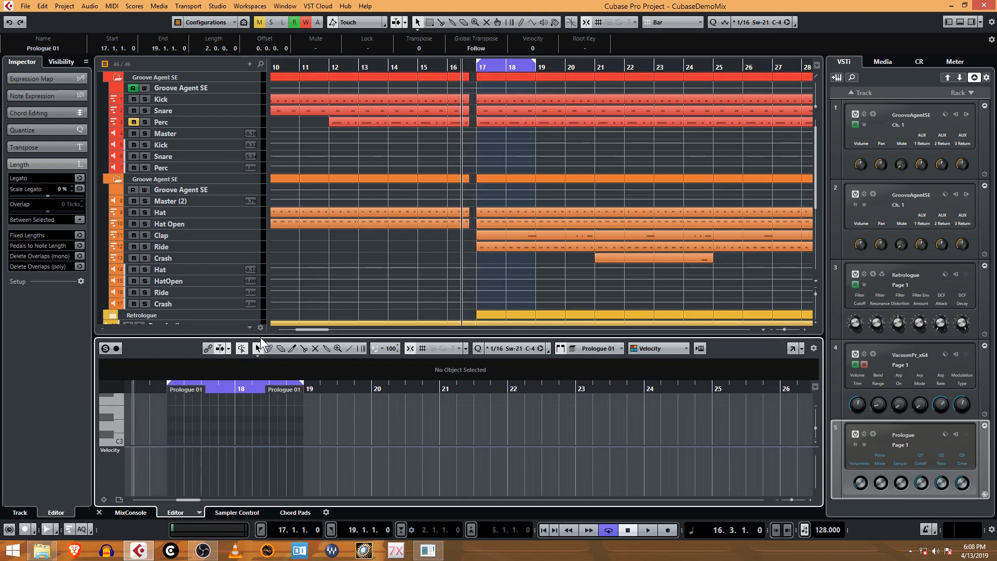
{"action": "left_click_drag", "start_coordinate": [263, 337], "coordinate": [263, 256]}
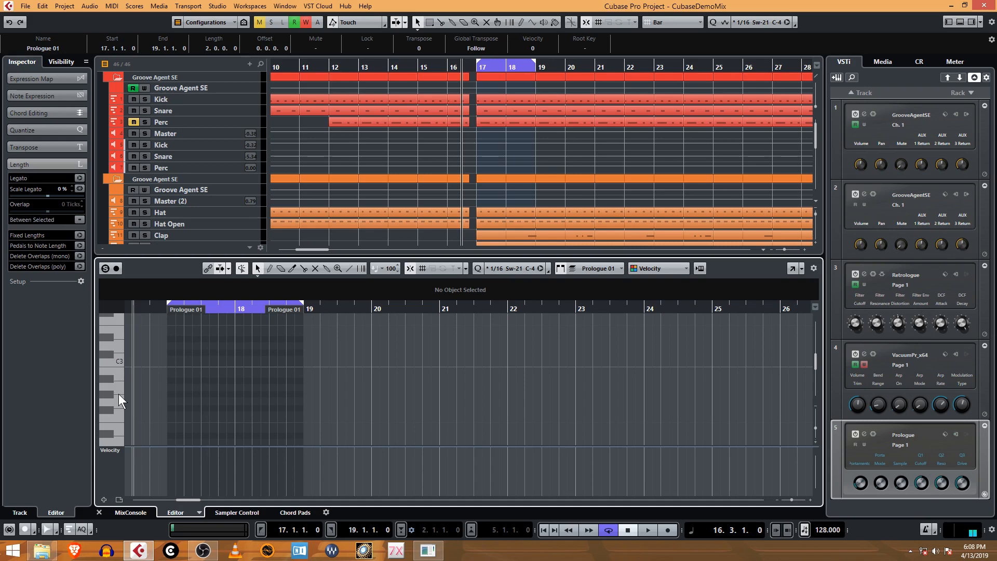
{"action": "scroll", "coordinate": [118, 394], "scroll_direction": "down", "scroll_amount": 3}
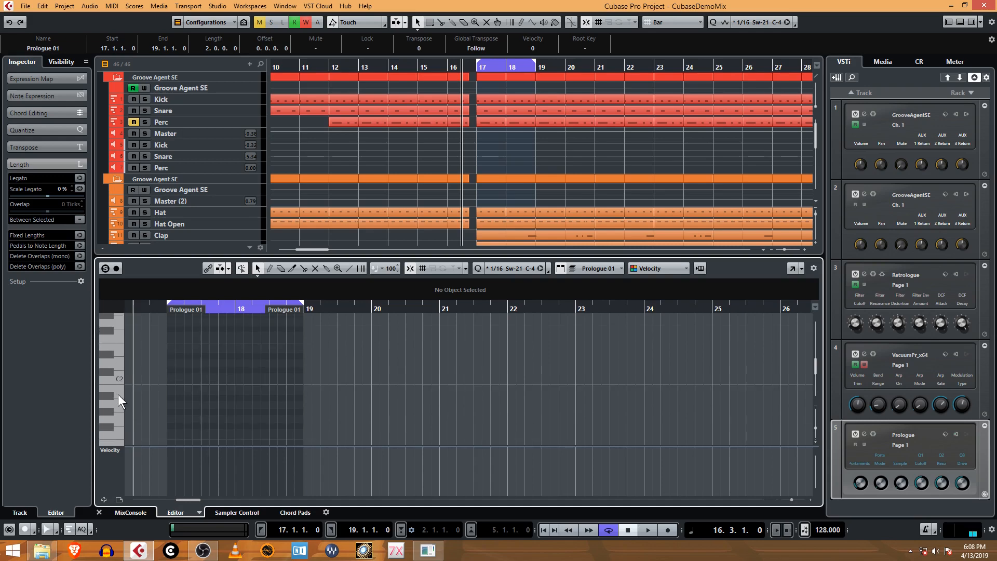
{"action": "left_click", "coordinate": [195, 396]}
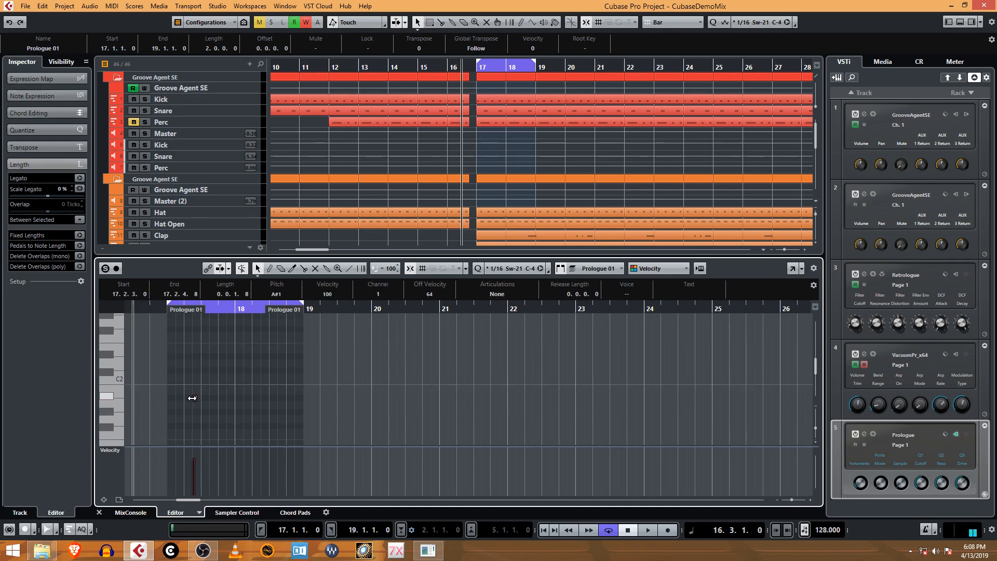
{"action": "left_click_drag", "start_coordinate": [191, 398], "coordinate": [297, 397]}
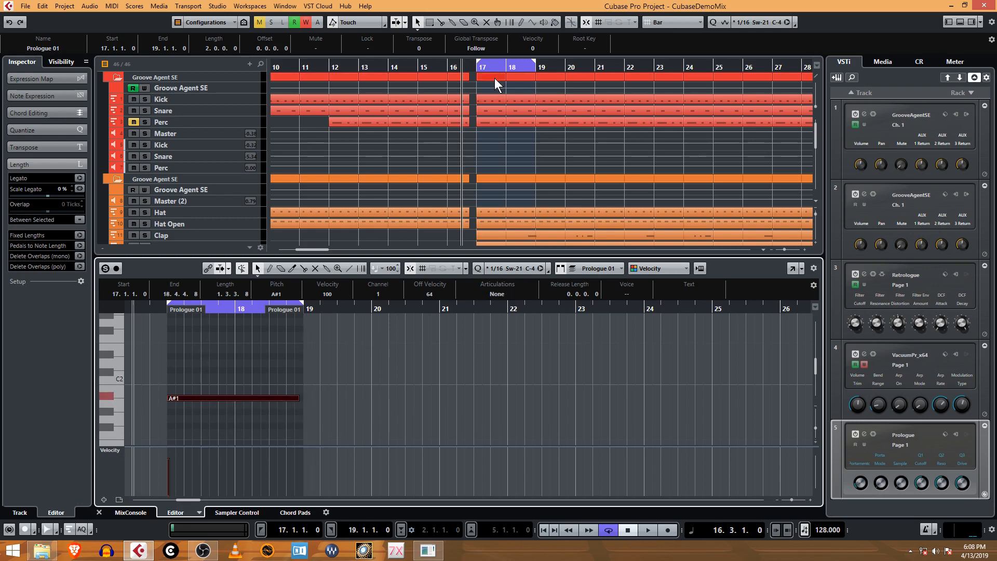
Play the project from bar 17 to hear the new Prologue 01 part in the loop.
{"action": "left_click", "coordinate": [496, 127]}
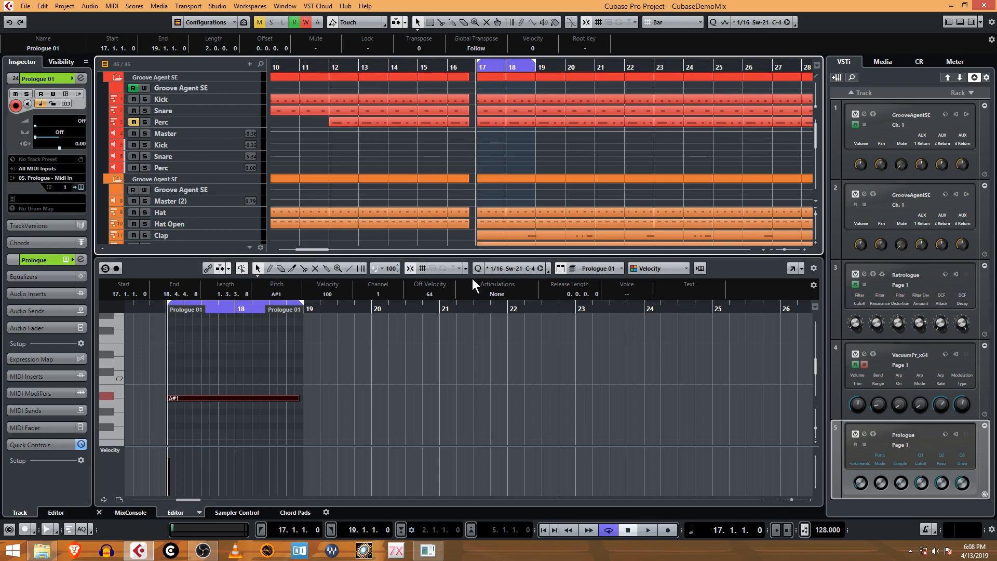
{"action": "scroll", "coordinate": [510, 187], "scroll_direction": "down", "scroll_amount": 5}
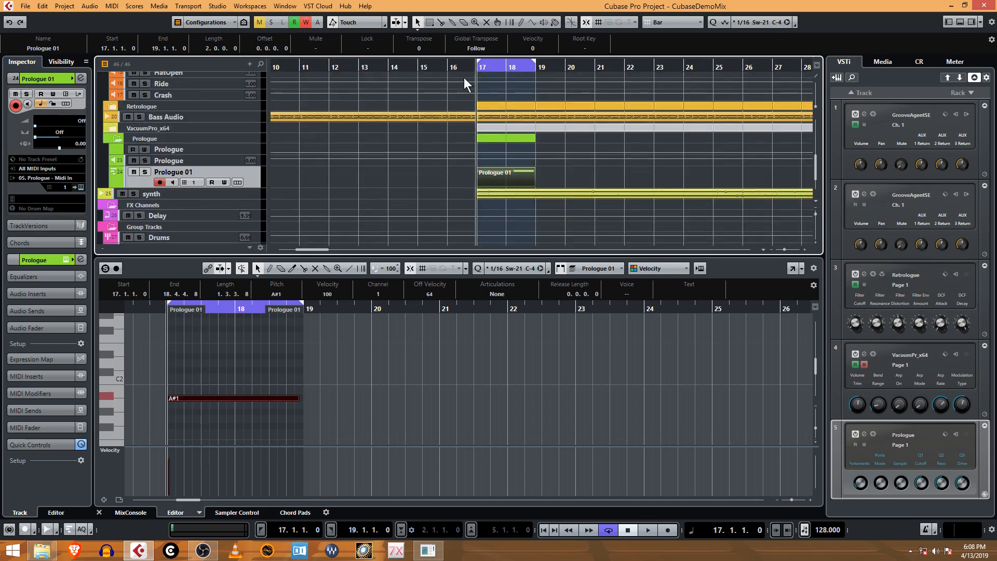
{"action": "left_click", "coordinate": [644, 532]}
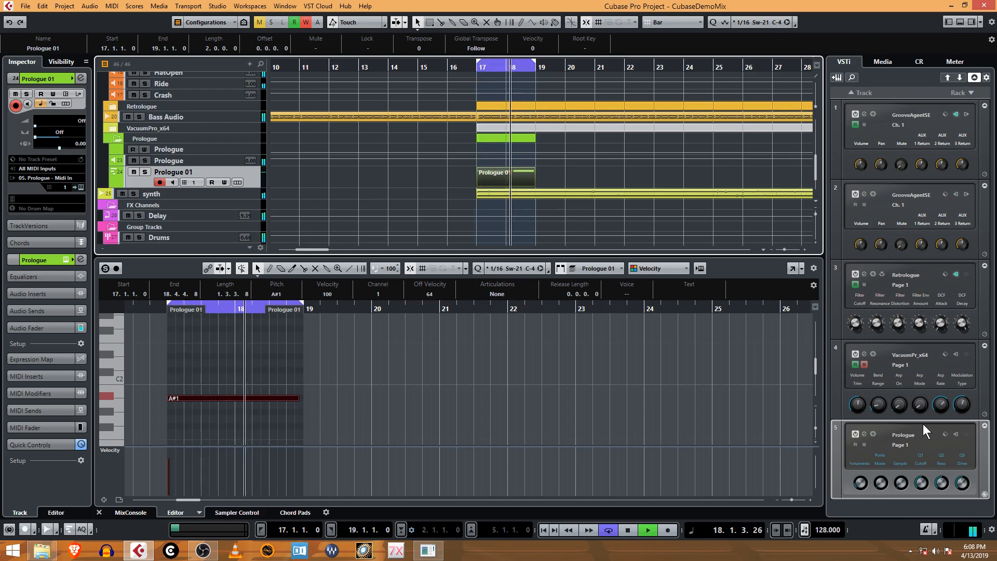
Lower both the Bass Audio channel and the Bass group to -3.29 in the MixConsole, then close it.
{"action": "key", "text": "F3"}
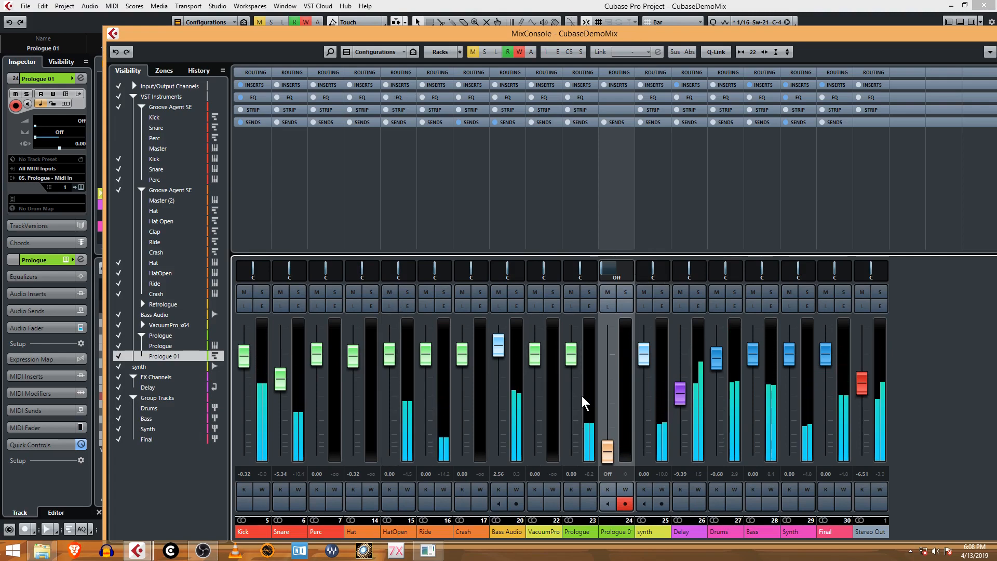
{"action": "left_click_drag", "start_coordinate": [502, 358], "coordinate": [500, 385]}
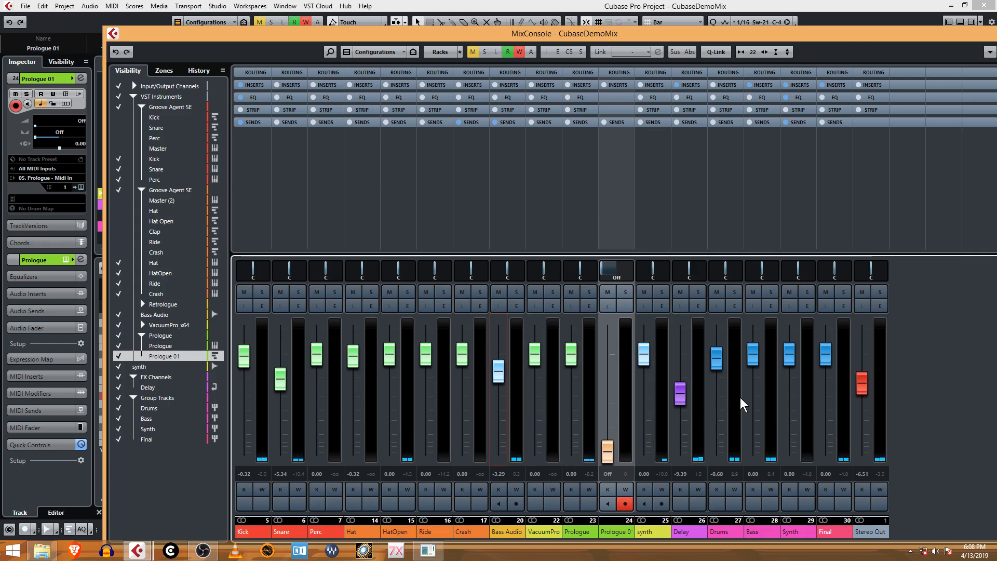
{"action": "left_click_drag", "start_coordinate": [752, 355], "coordinate": [755, 375]}
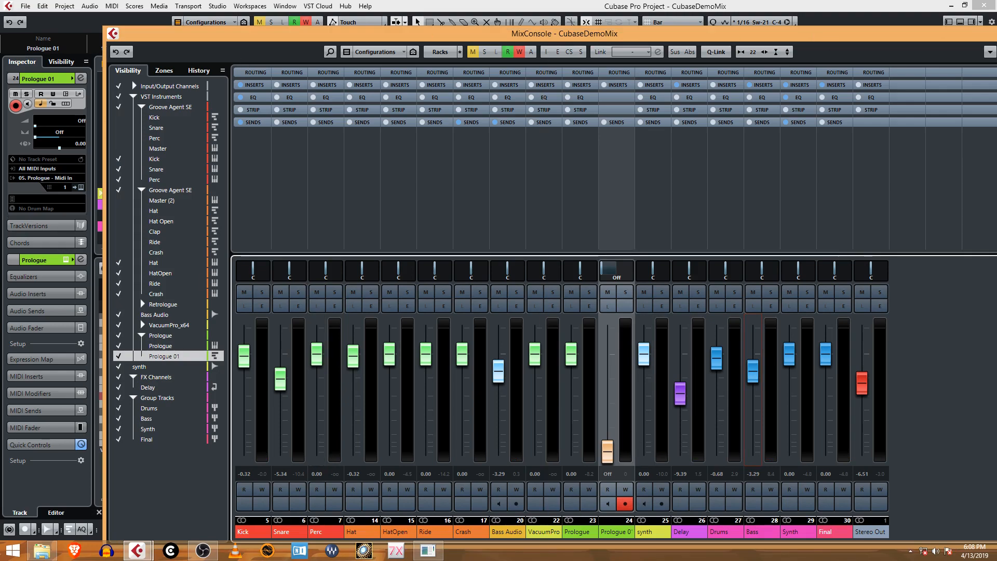
{"action": "key", "text": "F3"}
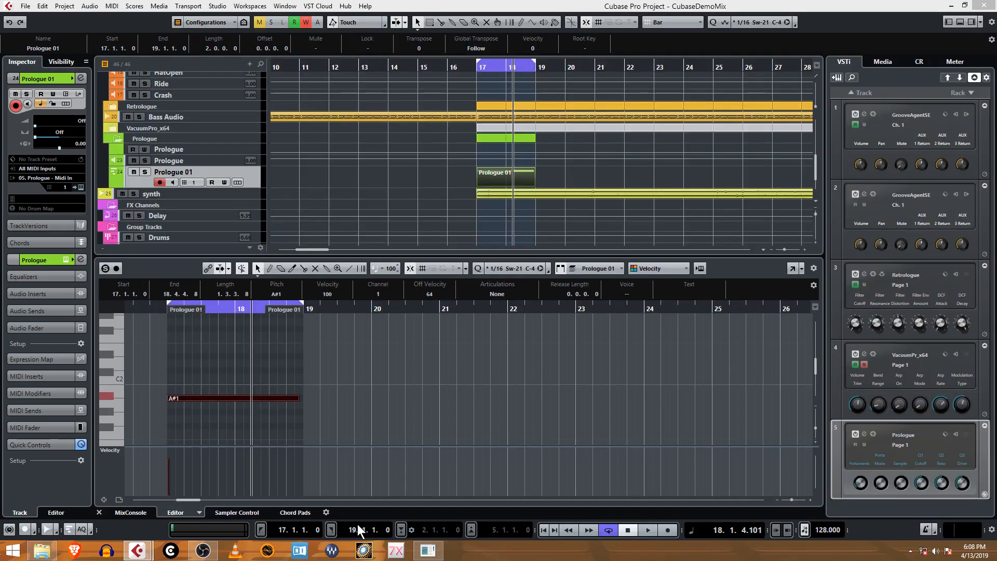
Replay the loop from bar 17 to check the lowered bass against the synth, and stop playback.
{"action": "left_click", "coordinate": [485, 64]}
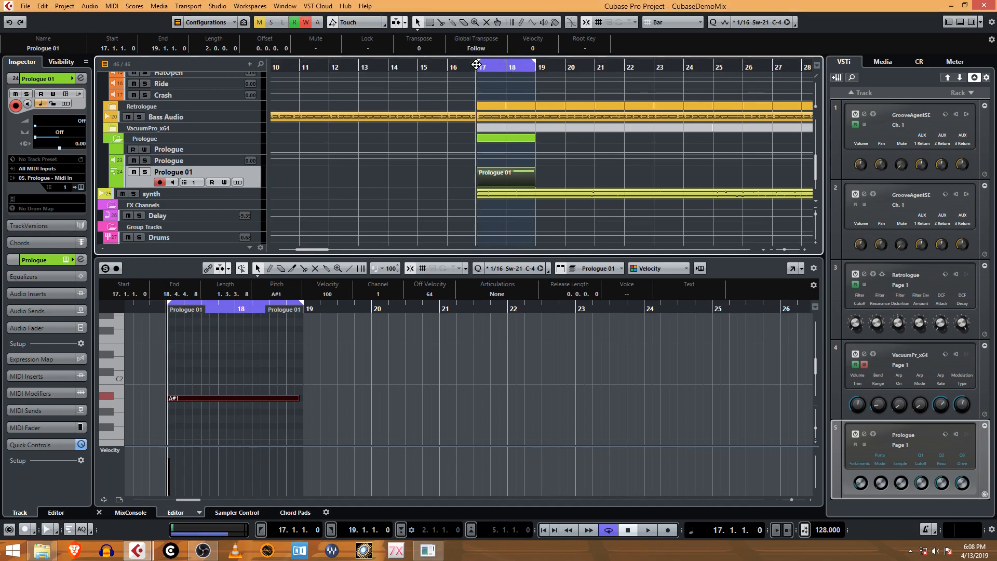
{"action": "left_click", "coordinate": [653, 528]}
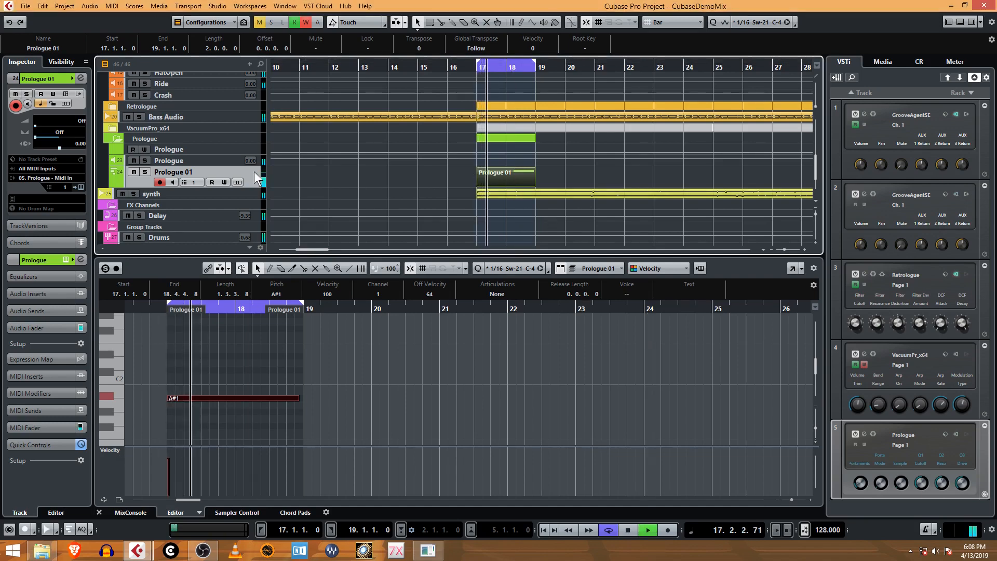
{"action": "key", "text": "space"}
Route the output of the Prologue instrument channel to the Synth group.
{"action": "left_click", "coordinate": [200, 161]}
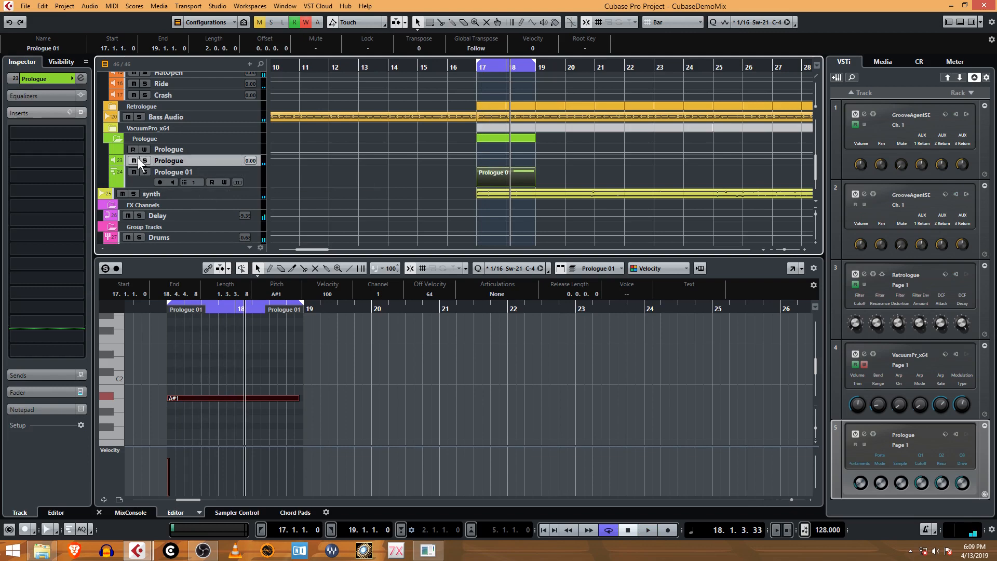
{"action": "left_click", "coordinate": [36, 78]}
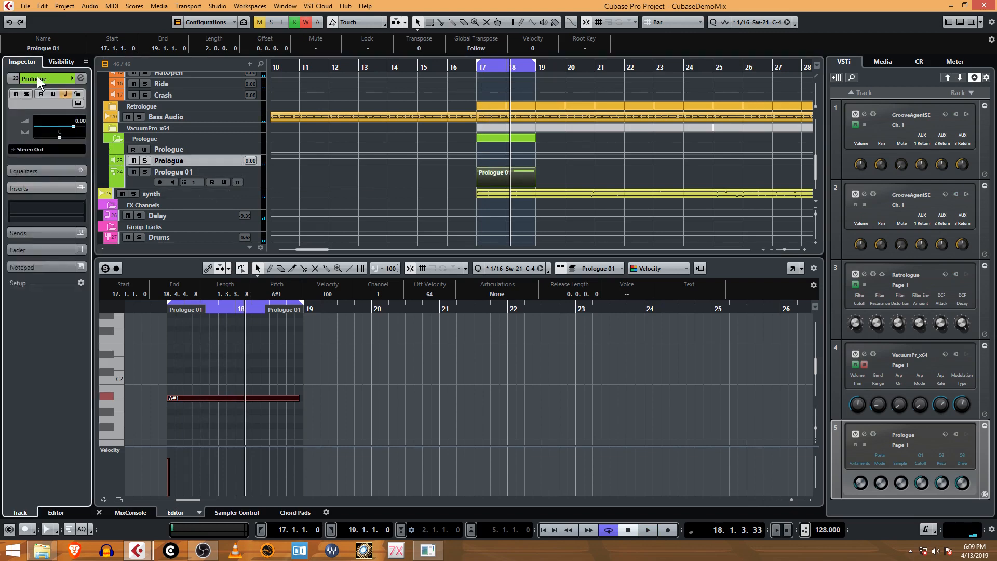
{"action": "left_click", "coordinate": [55, 150]}
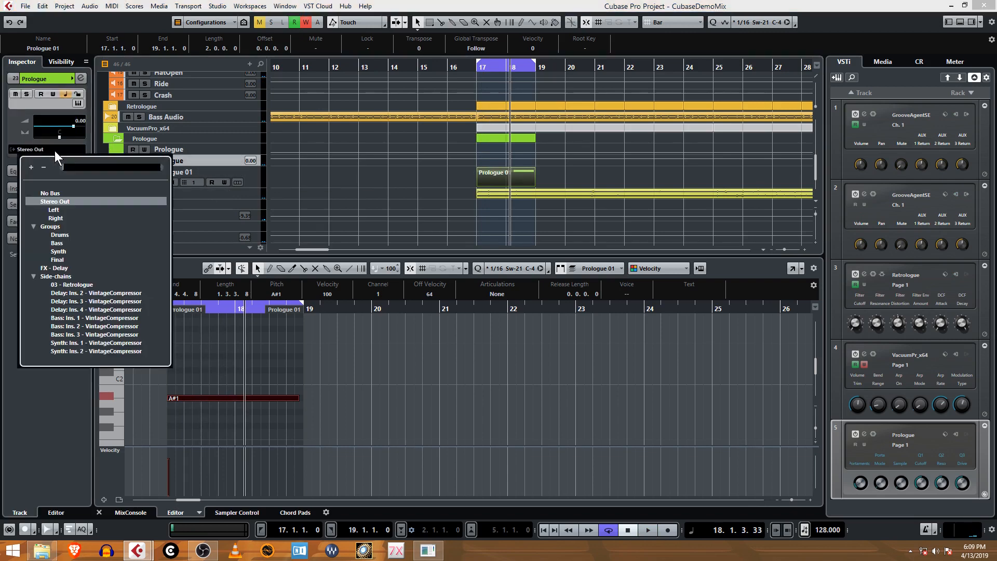
{"action": "left_click", "coordinate": [73, 252]}
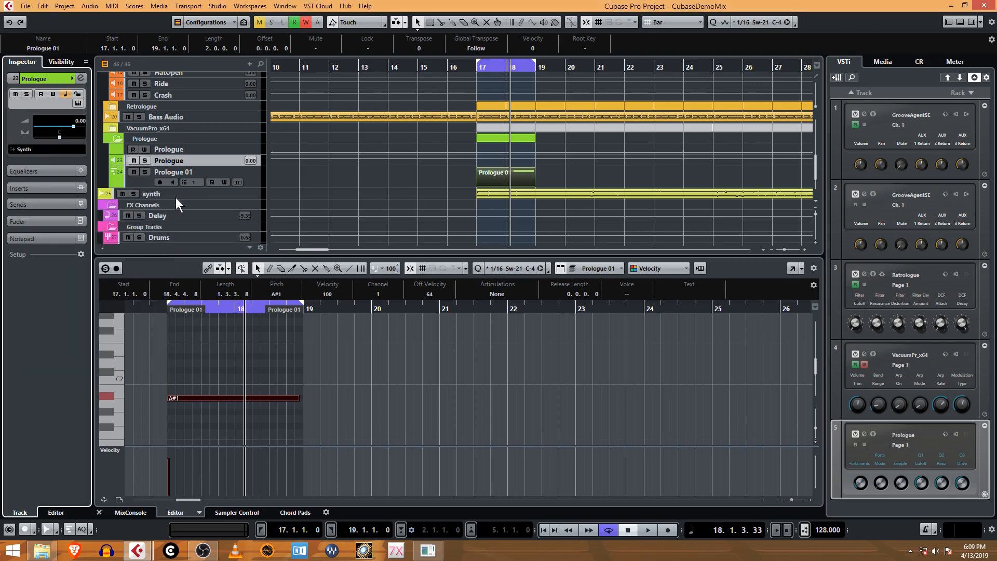
Return the cursor to bar 17 and examine the sends and inserts on the Synth group track.
{"action": "left_click", "coordinate": [476, 66]}
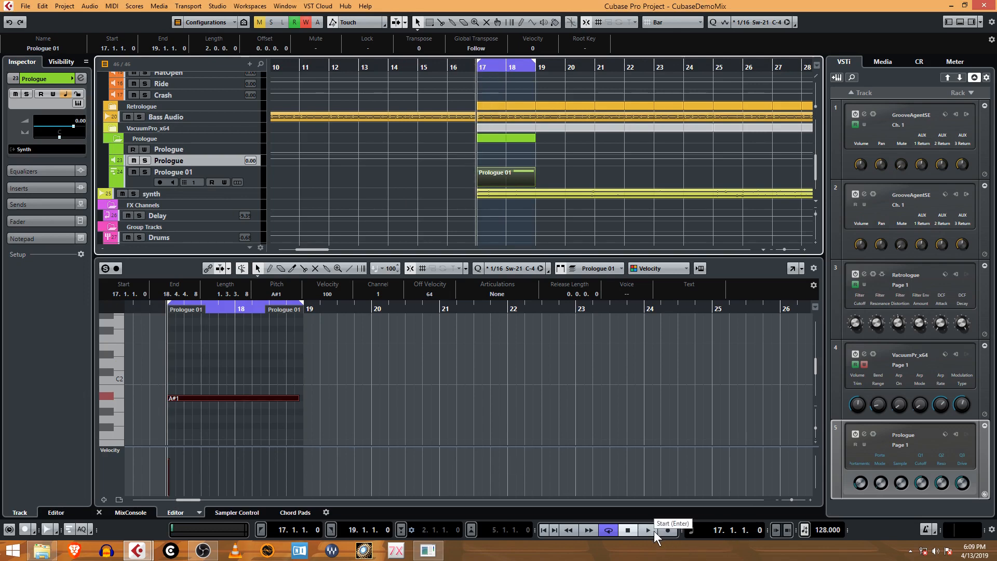
{"action": "scroll", "coordinate": [153, 196], "scroll_direction": "down", "scroll_amount": 3}
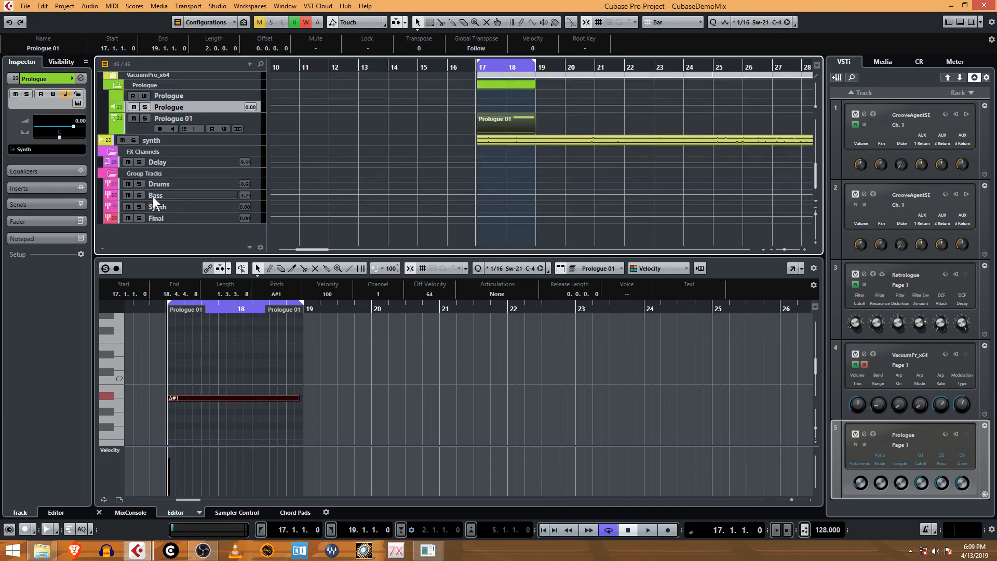
{"action": "left_click", "coordinate": [185, 205]}
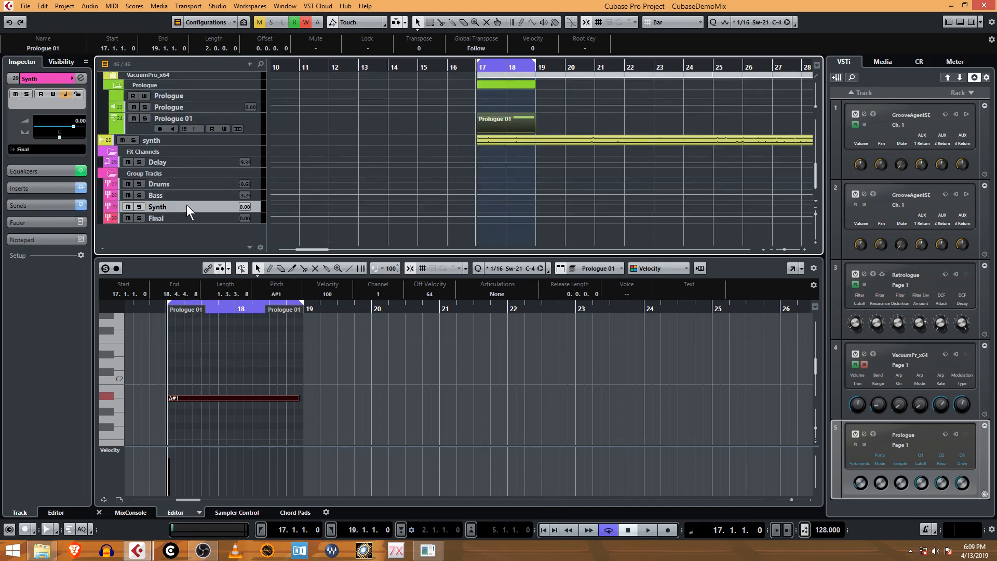
{"action": "left_click", "coordinate": [49, 191]}
{"action": "left_click", "coordinate": [52, 365]}
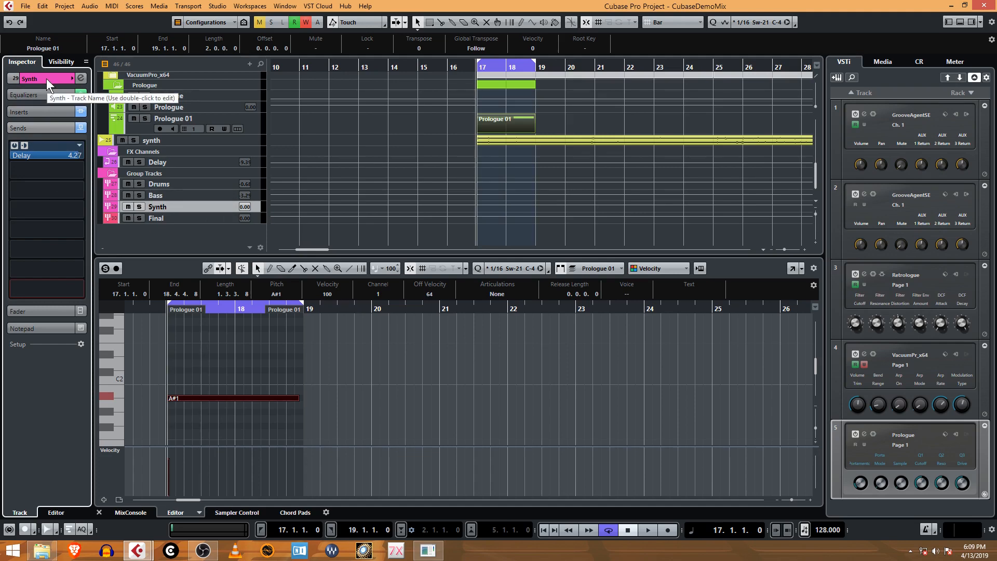
{"action": "left_click", "coordinate": [52, 110]}
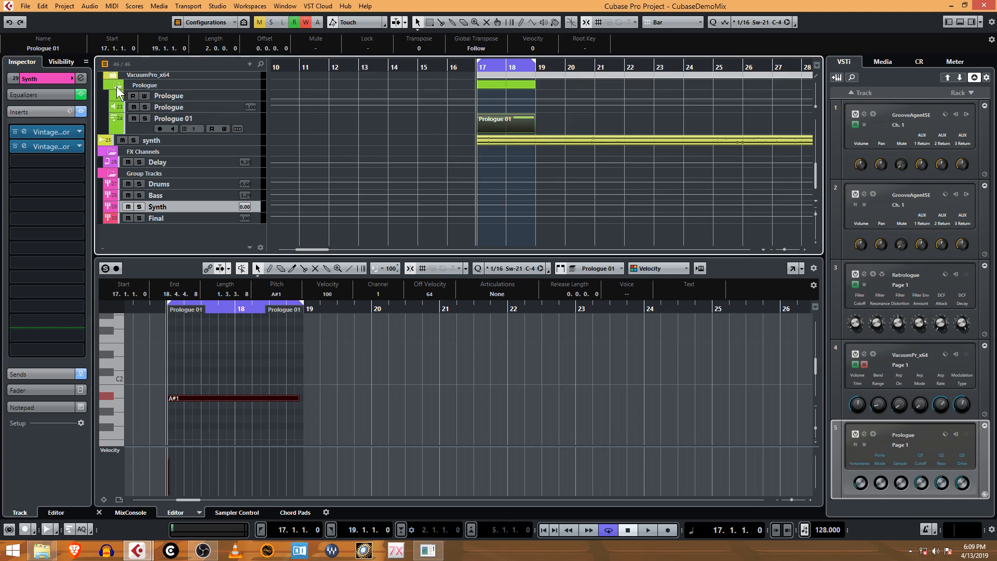
Load the Arpache 5 arpeggiator into the first MIDI insert slot of the Prologue 01 track.
{"action": "left_click", "coordinate": [131, 132]}
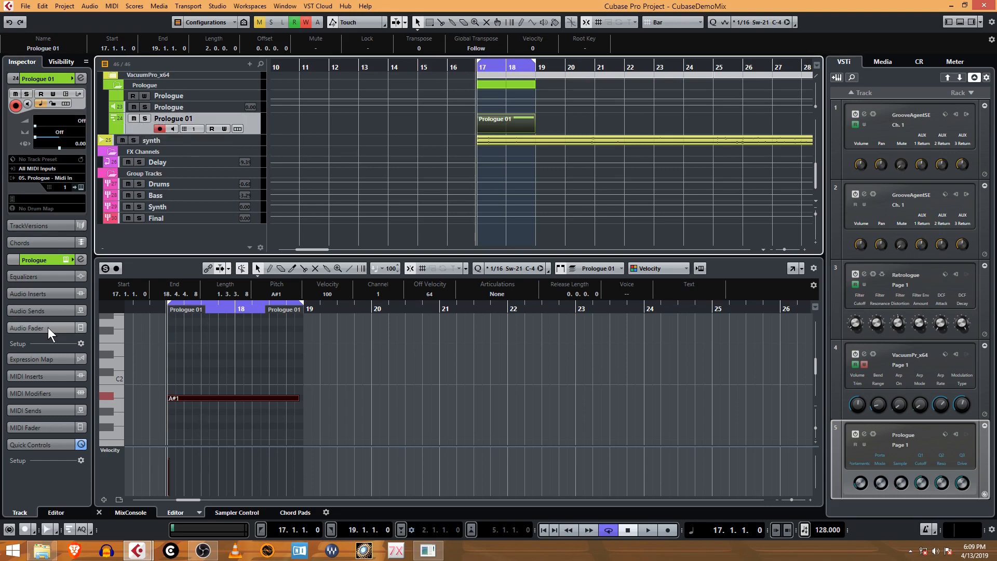
{"action": "left_click", "coordinate": [55, 378]}
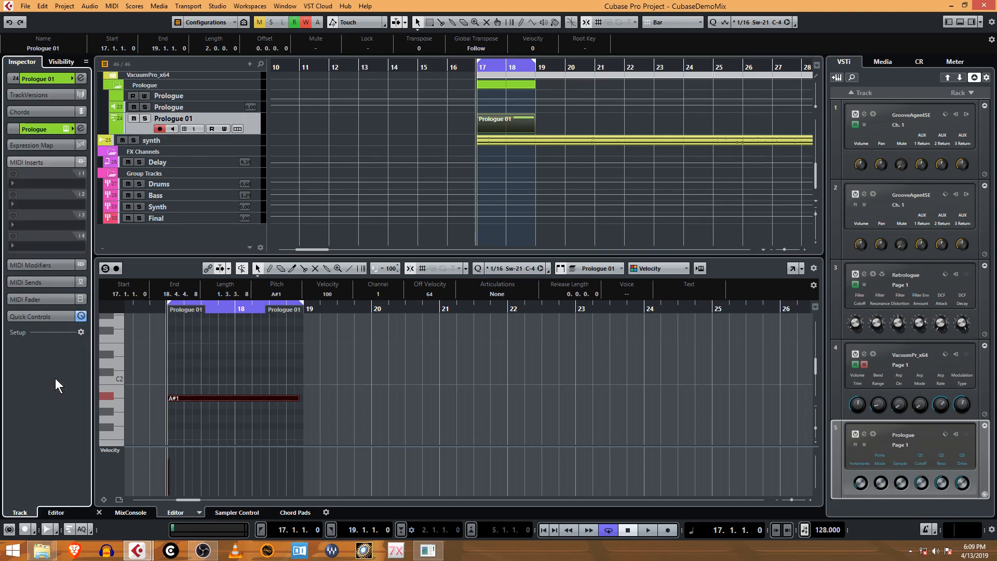
{"action": "left_click", "coordinate": [502, 117]}
{"action": "left_click", "coordinate": [54, 77]}
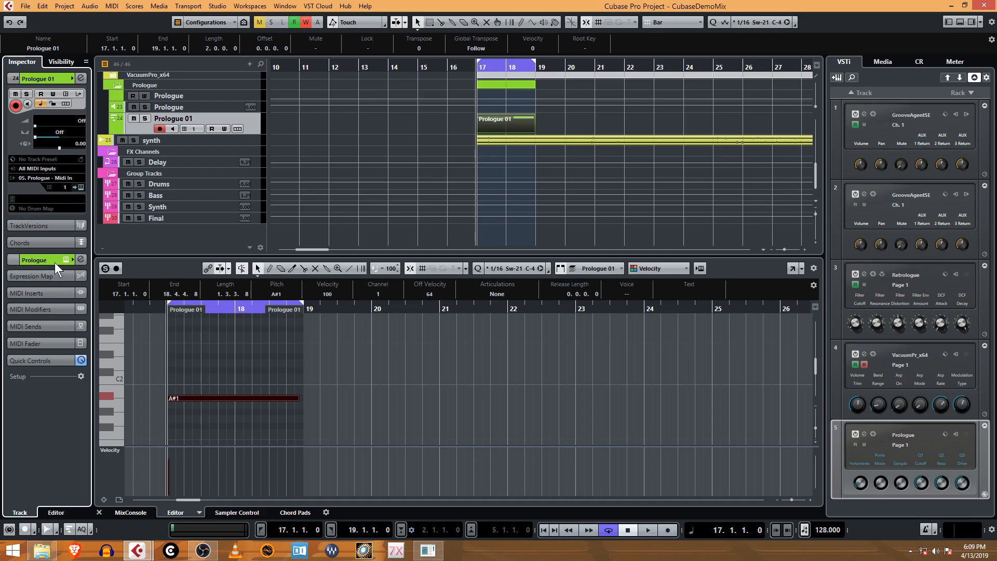
{"action": "left_click", "coordinate": [52, 294]}
{"action": "left_click", "coordinate": [48, 185]}
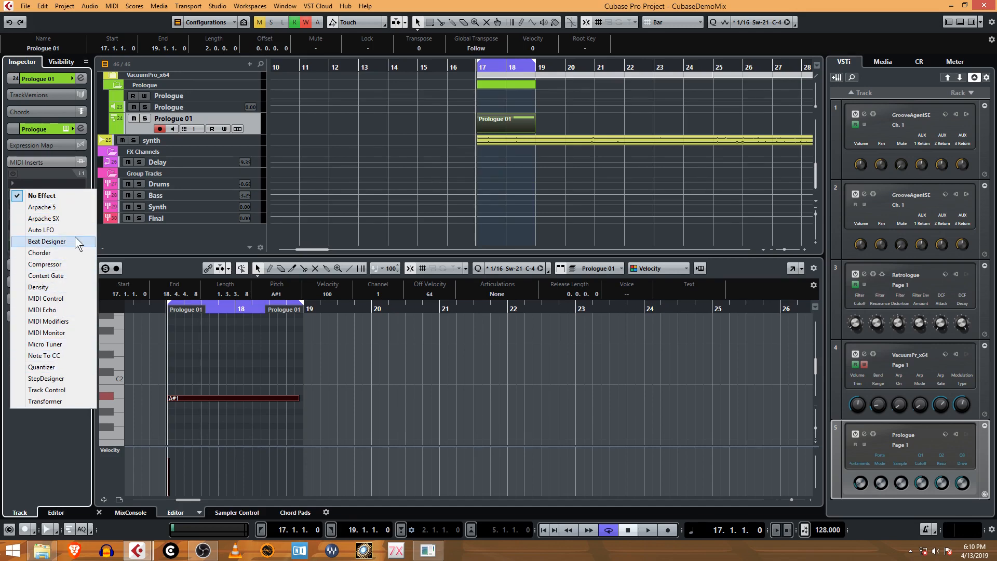
{"action": "left_click", "coordinate": [67, 207]}
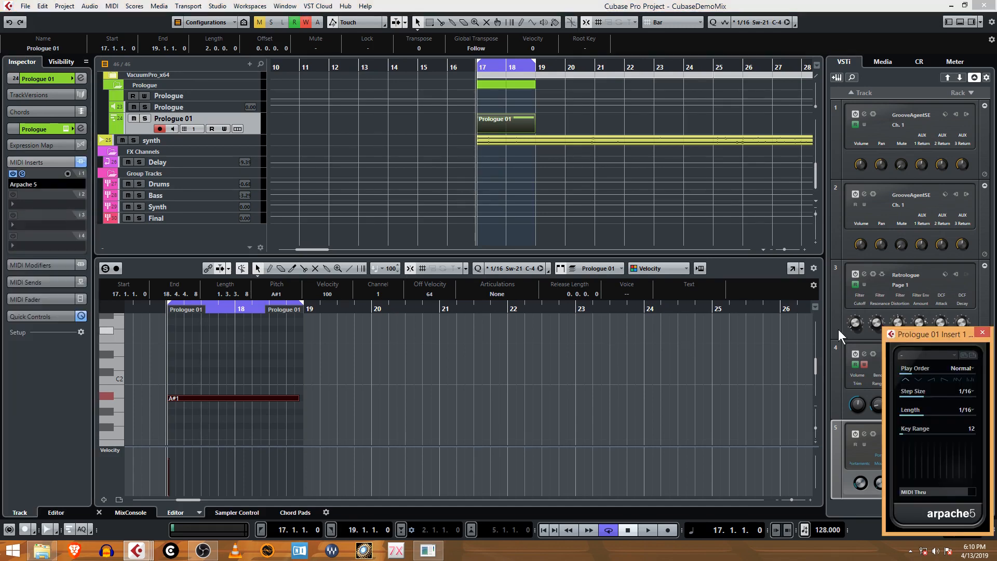
Restore the maximized project window and narrow it so the Arpache 5 window stays visible beside it.
{"action": "left_click", "coordinate": [913, 18]}
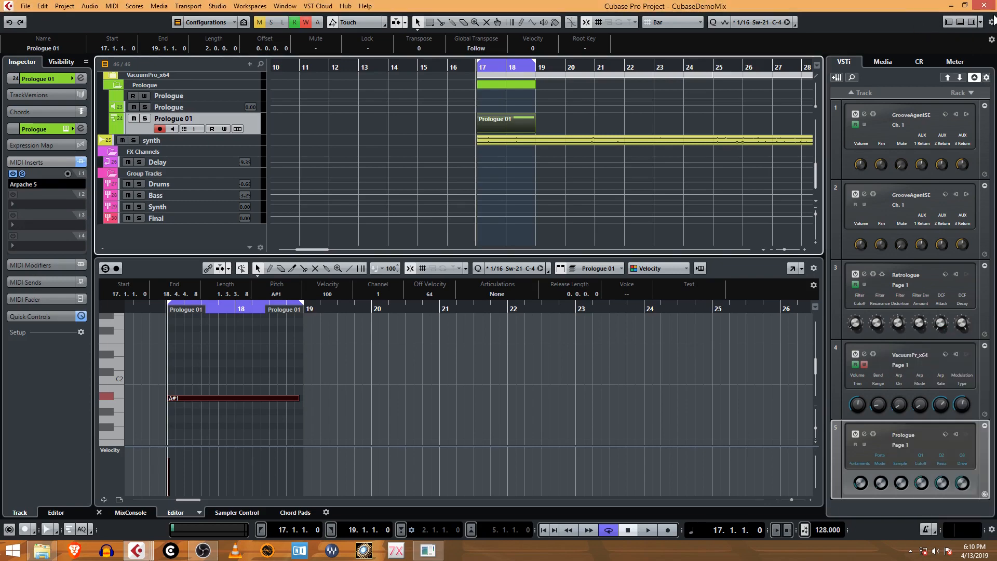
{"action": "left_click", "coordinate": [965, 6]}
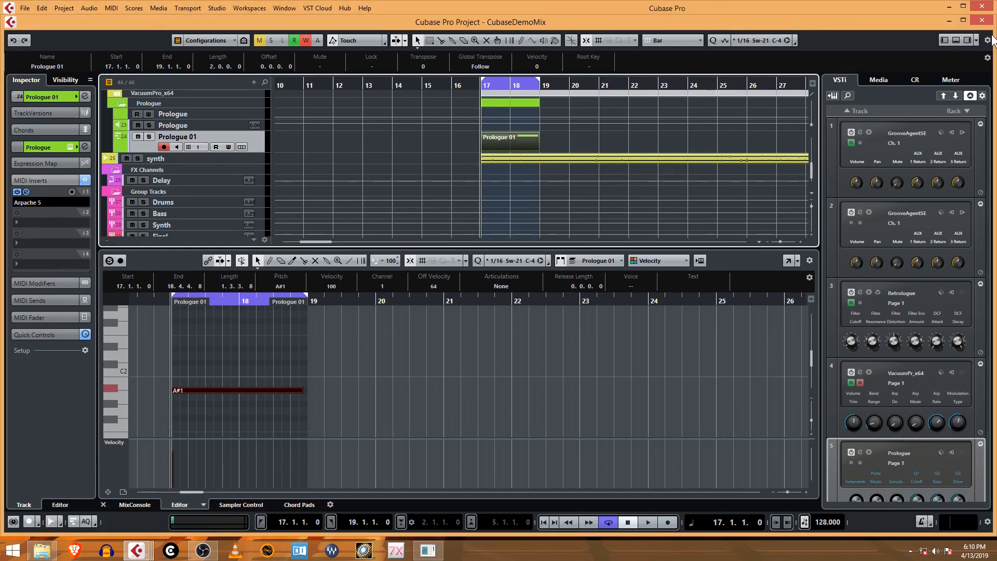
{"action": "left_click_drag", "start_coordinate": [989, 32], "coordinate": [906, 33]}
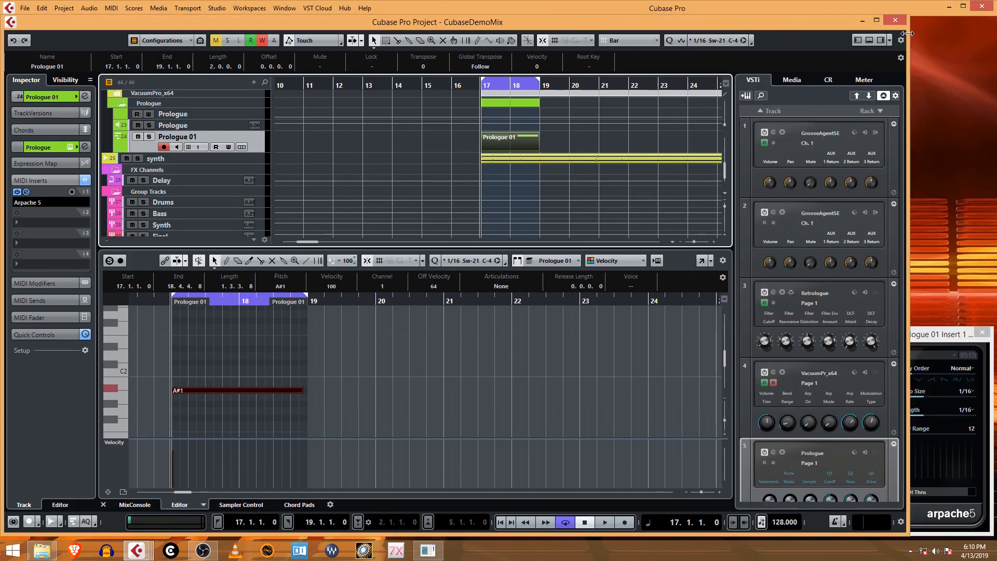
{"action": "left_click_drag", "start_coordinate": [905, 71], "coordinate": [878, 73]}
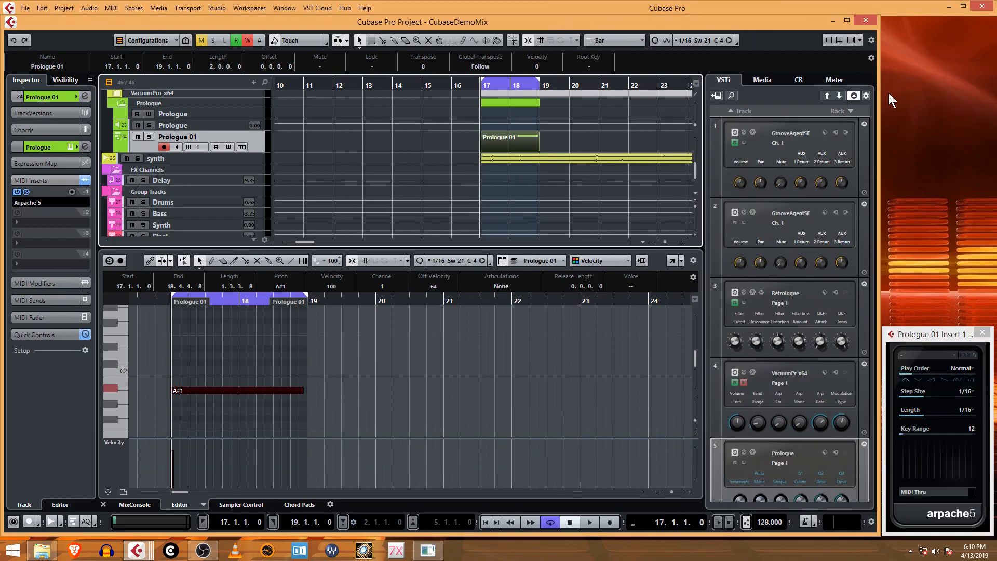
Play the loop at bars 17 to 19 and solo the Prologue 01 track.
{"action": "left_click", "coordinate": [921, 335]}
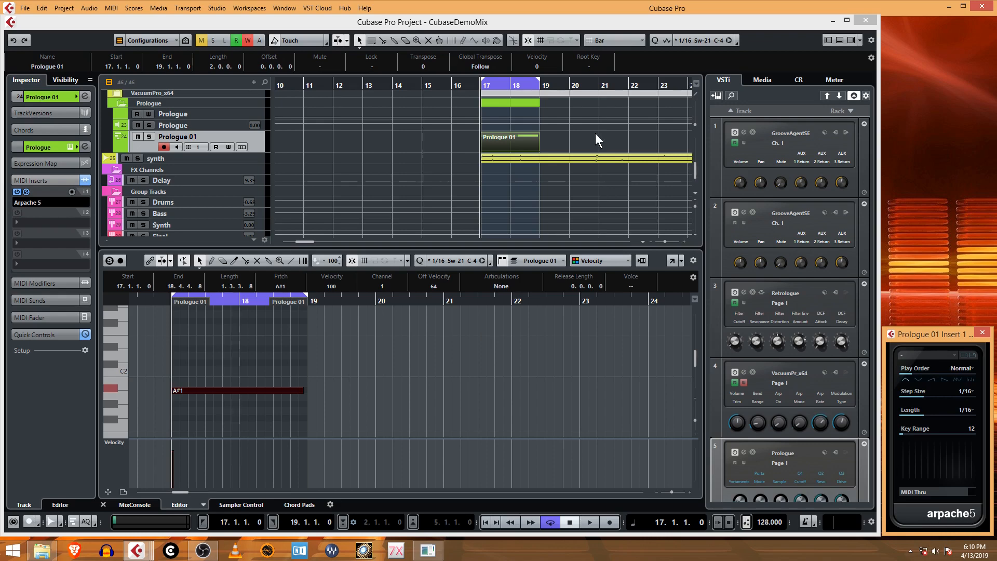
{"action": "left_click", "coordinate": [590, 522]}
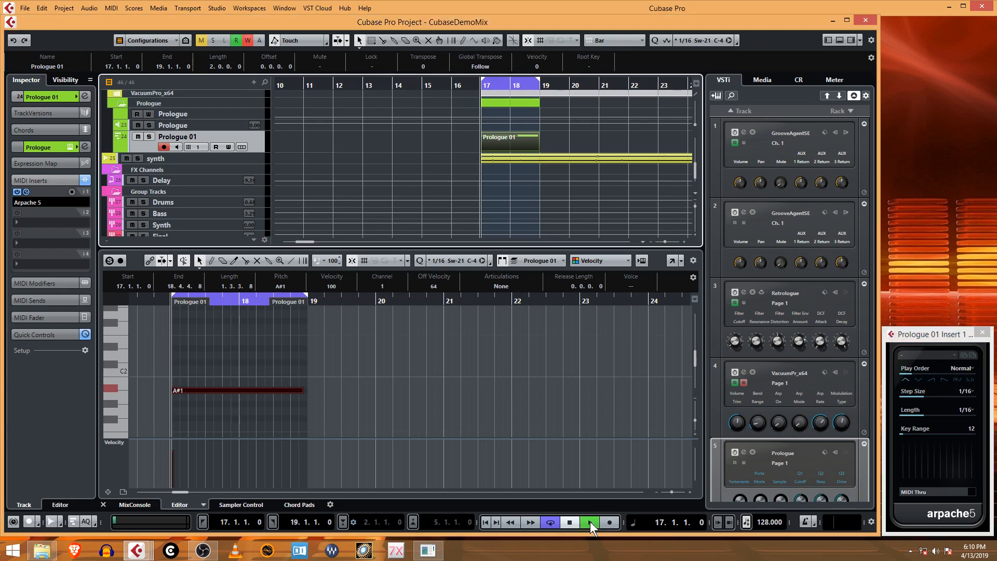
{"action": "left_click", "coordinate": [149, 136]}
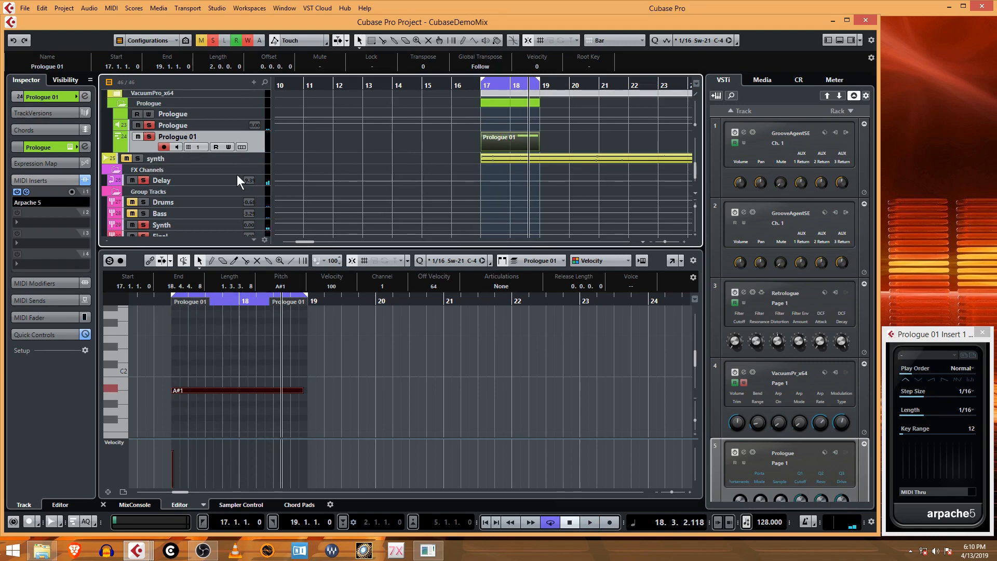
Change the output routing of the Prologue instrument channel to the Final group.
{"action": "left_click", "coordinate": [52, 100]}
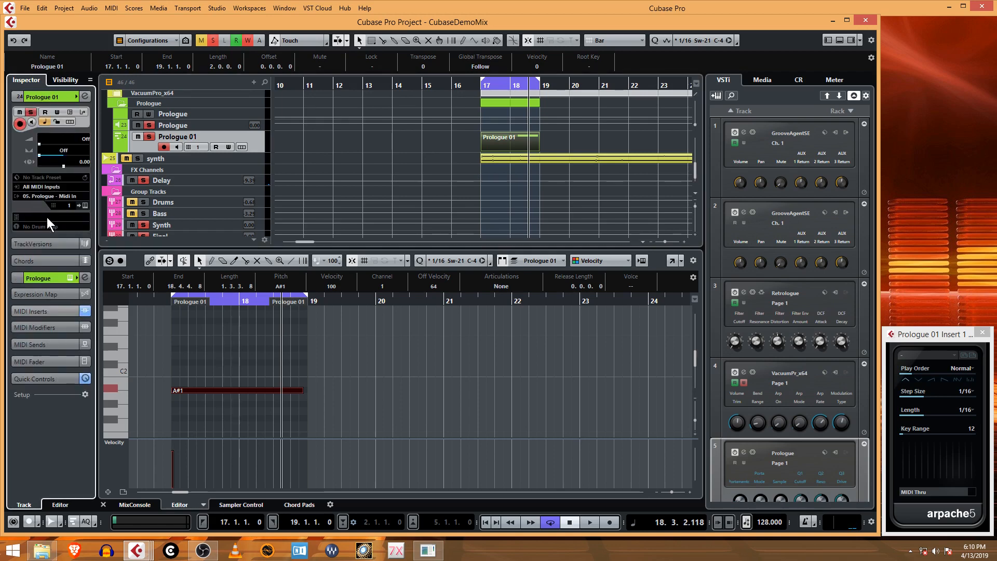
{"action": "left_click", "coordinate": [231, 125]}
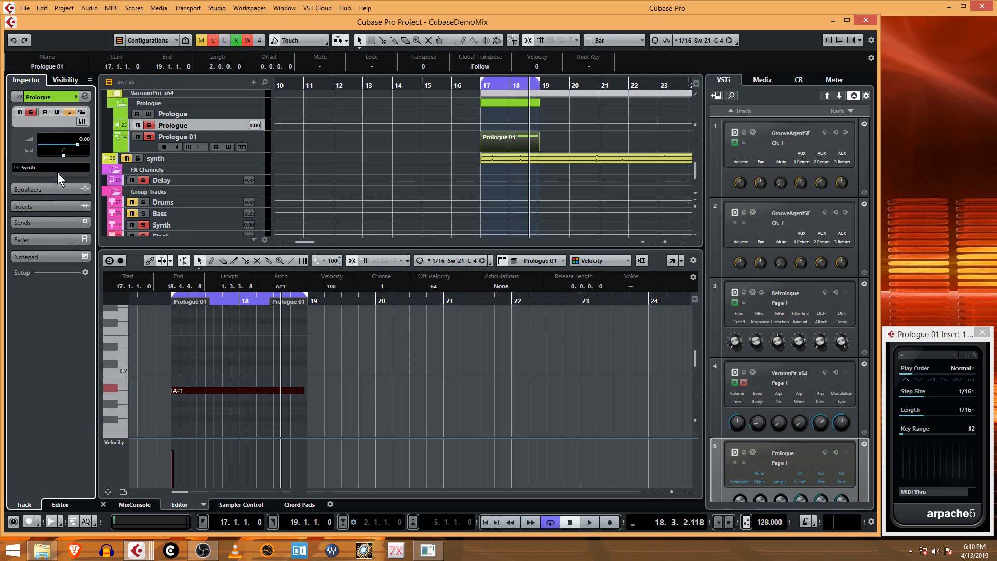
{"action": "left_click", "coordinate": [62, 167]}
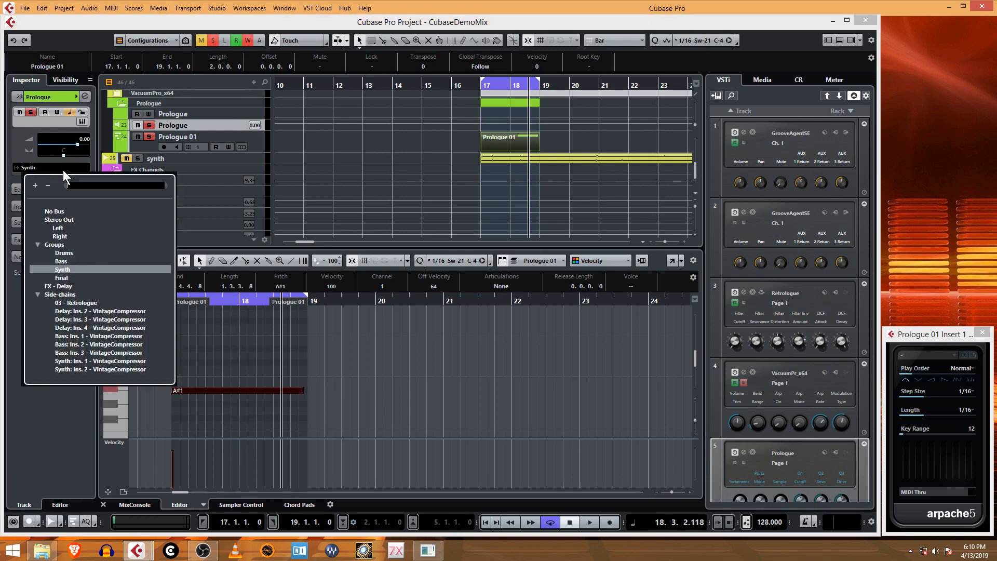
{"action": "left_click", "coordinate": [71, 278]}
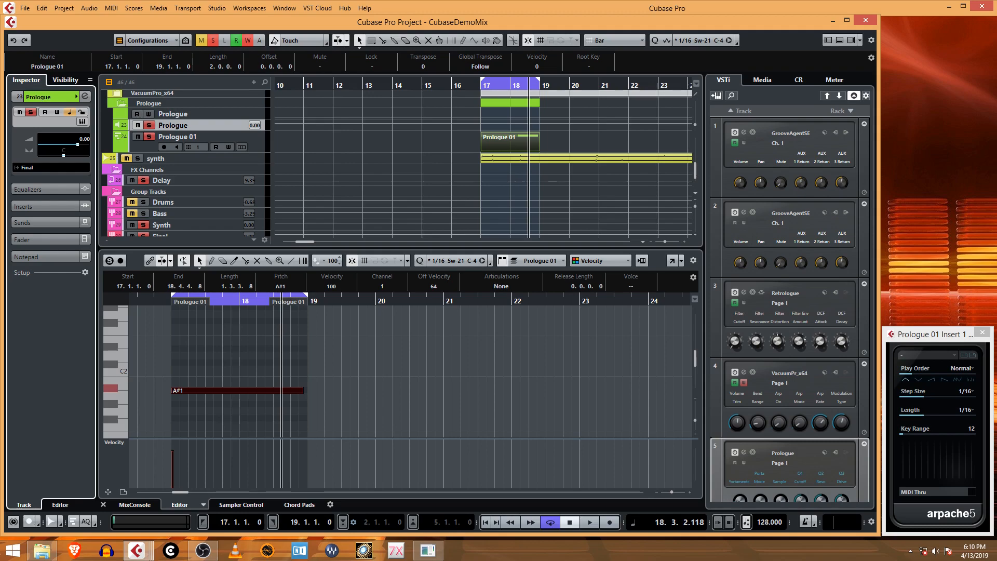
Lower the Prologue channel fader to about -10.2 dB in the MixConsole and return to the project window.
{"action": "key", "text": "F3"}
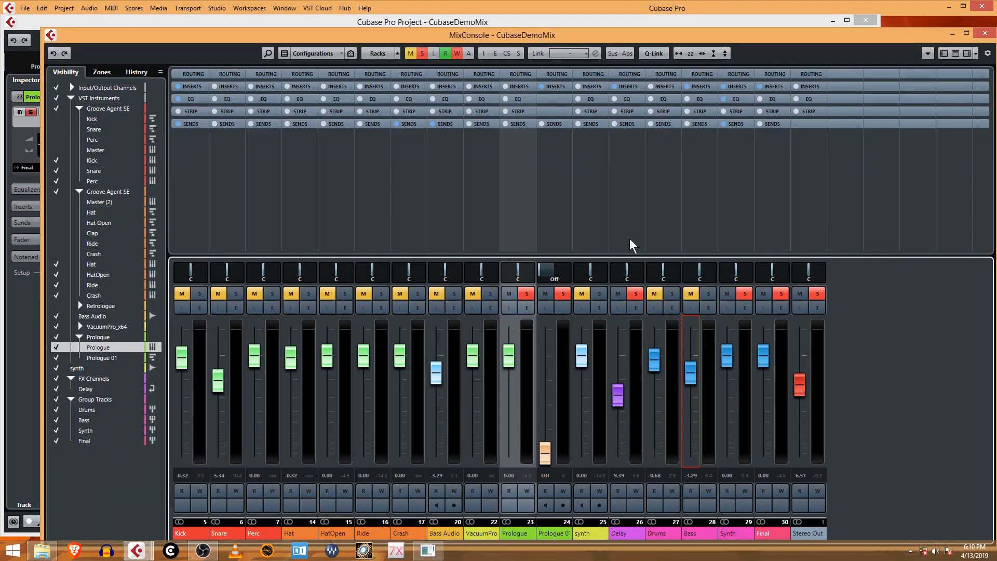
{"action": "left_click_drag", "start_coordinate": [510, 376], "coordinate": [513, 406]}
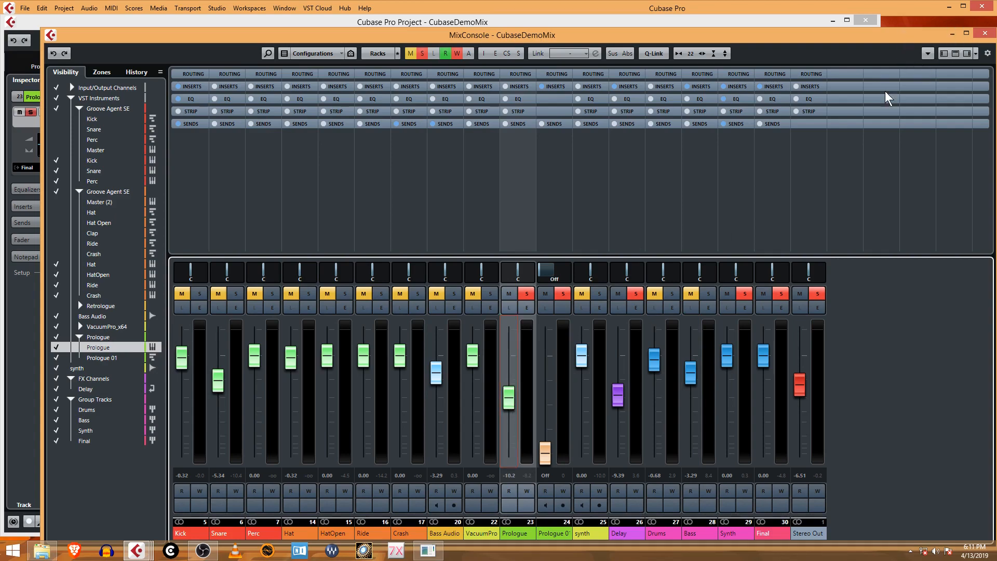
{"action": "key", "text": "F3"}
{"action": "key", "text": "F3"}
{"action": "key", "text": "F3"}
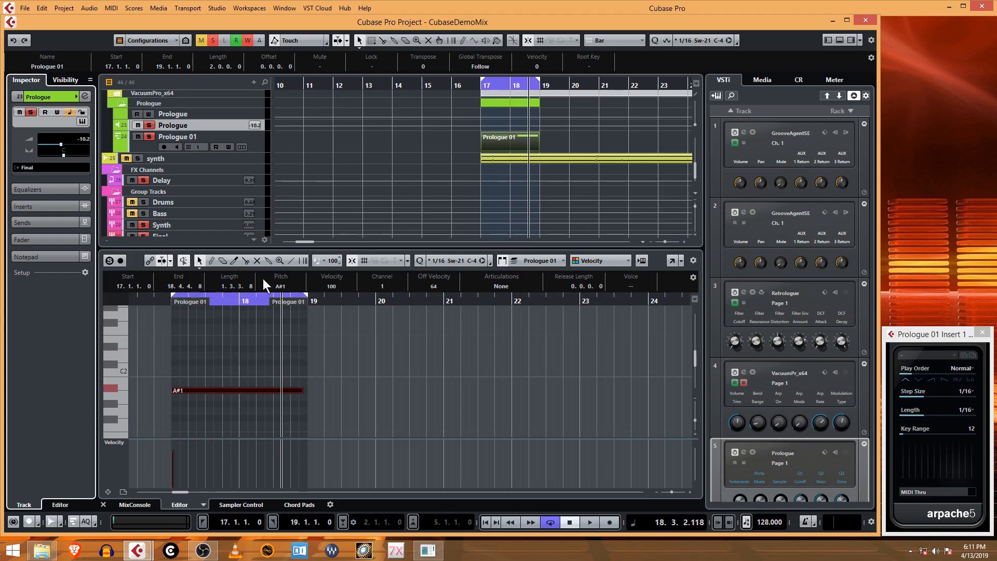
Enlarge the track area, replay the loop from bar 17, and set the Arpache 5 Length to 1/32.
{"action": "left_click_drag", "start_coordinate": [305, 248], "coordinate": [305, 345]}
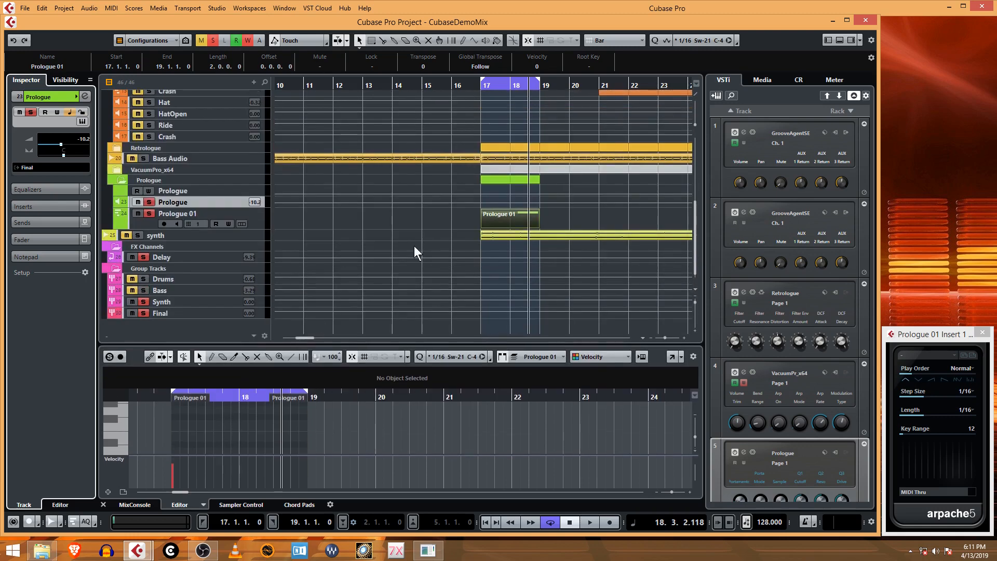
{"action": "left_click", "coordinate": [482, 85]}
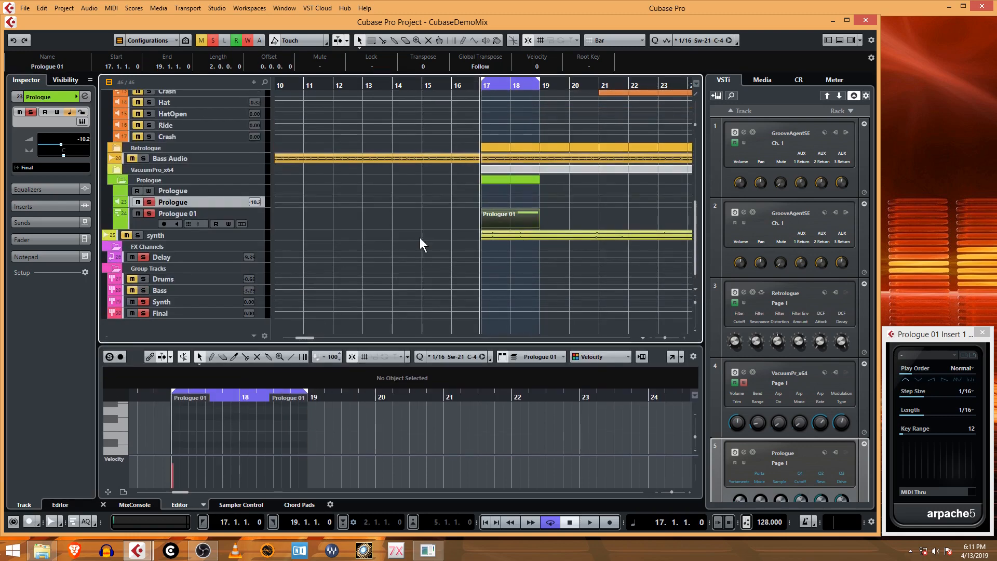
{"action": "key", "text": "space"}
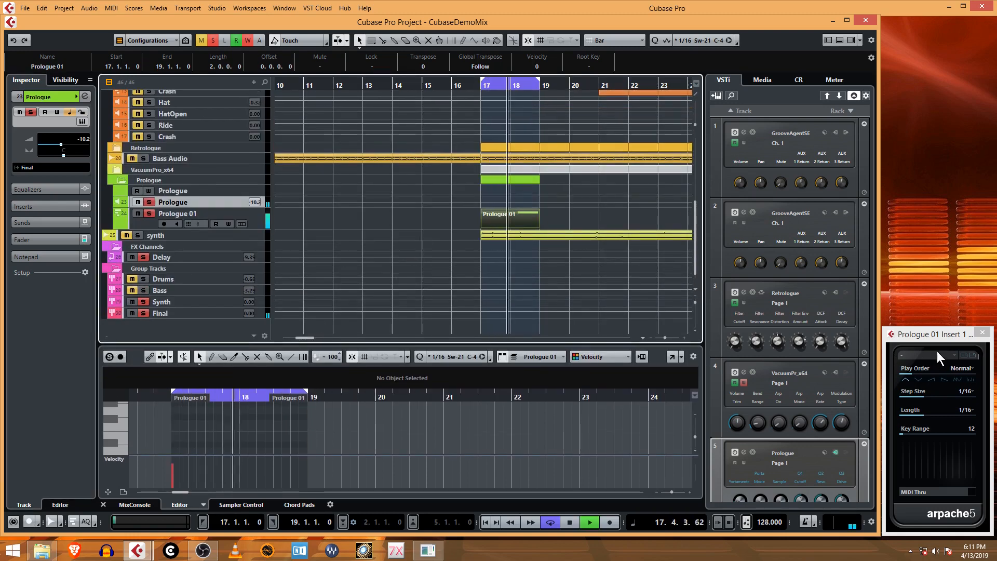
{"action": "left_click", "coordinate": [966, 410]}
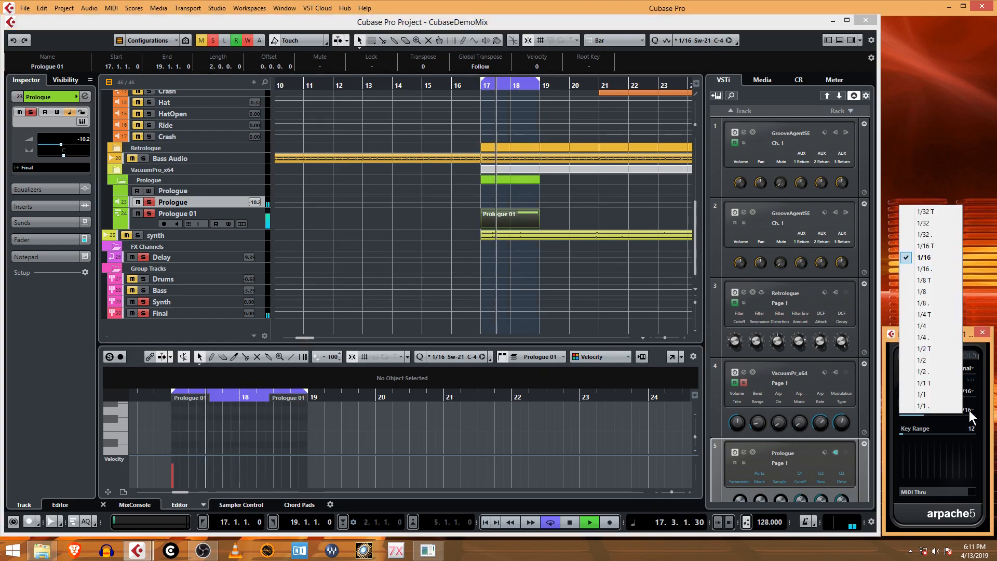
{"action": "left_click", "coordinate": [940, 225]}
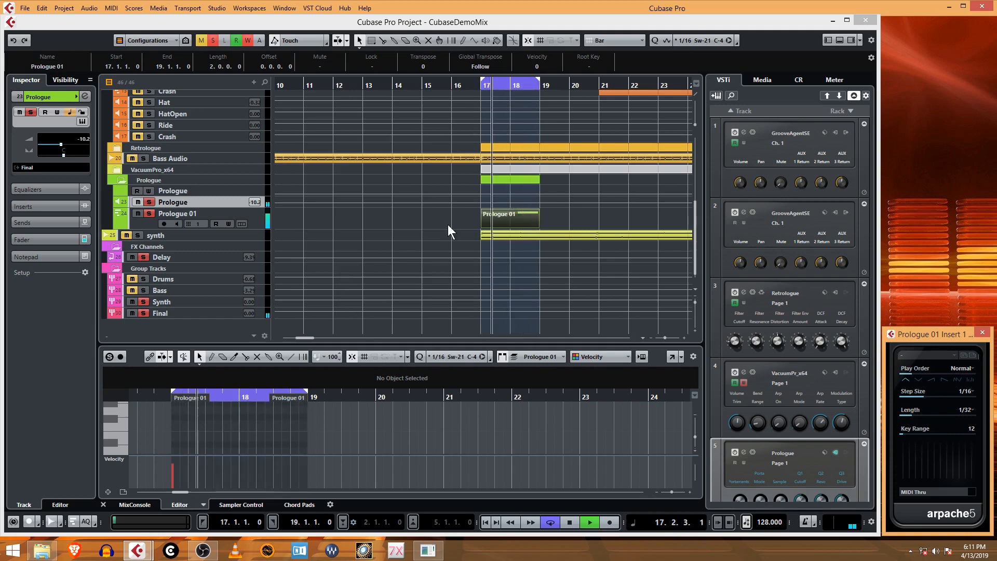
Enlarge the Key Editor and add an A#2 note at bar 17, stretched to the same length as the A#1 note.
{"action": "scroll", "coordinate": [214, 428], "scroll_direction": "down", "scroll_amount": 3}
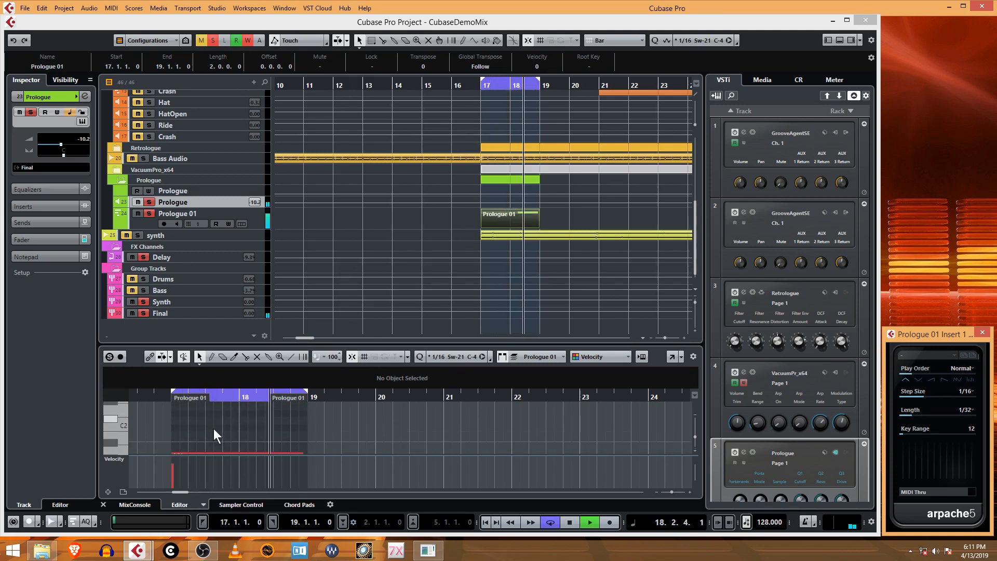
{"action": "scroll", "coordinate": [215, 427], "scroll_direction": "down", "scroll_amount": 2}
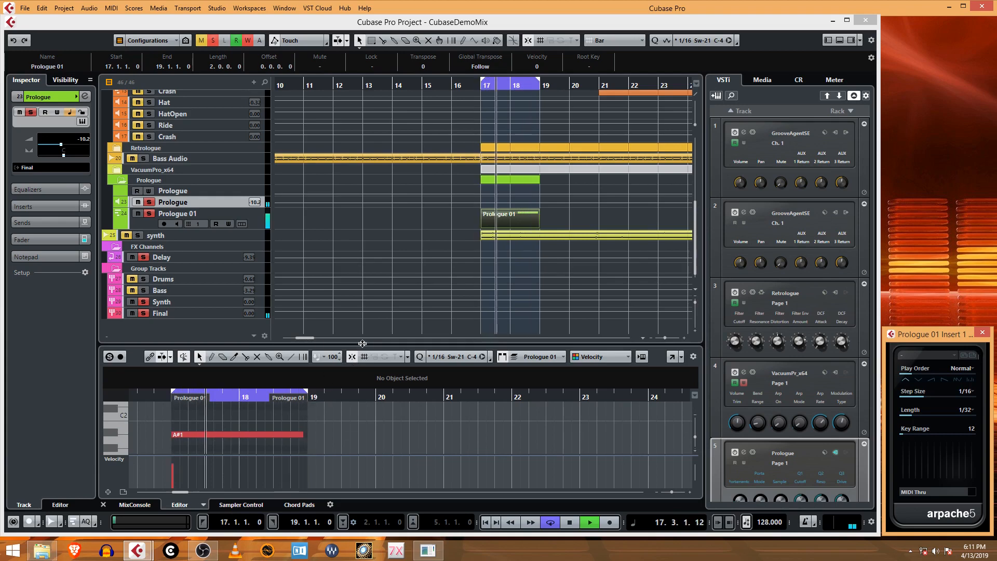
{"action": "left_click_drag", "start_coordinate": [363, 343], "coordinate": [363, 282]}
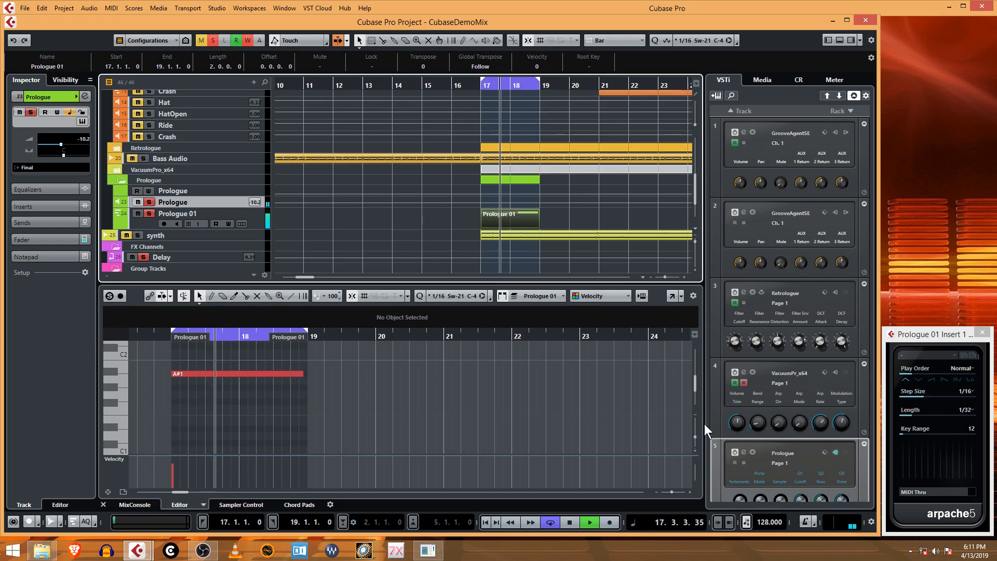
{"action": "scroll", "coordinate": [251, 411], "scroll_direction": "up", "scroll_amount": 2}
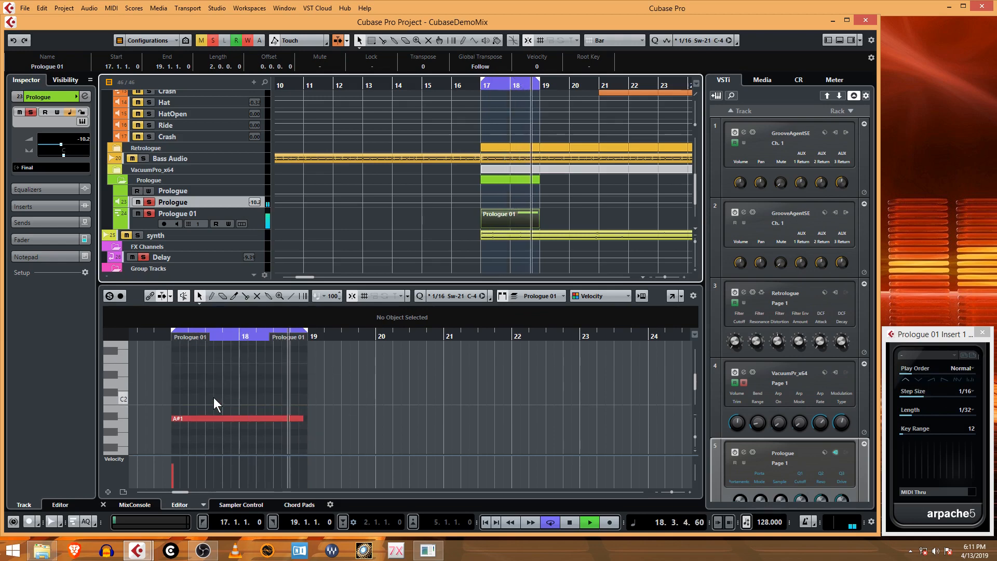
{"action": "left_click_drag", "start_coordinate": [306, 283], "coordinate": [306, 240]}
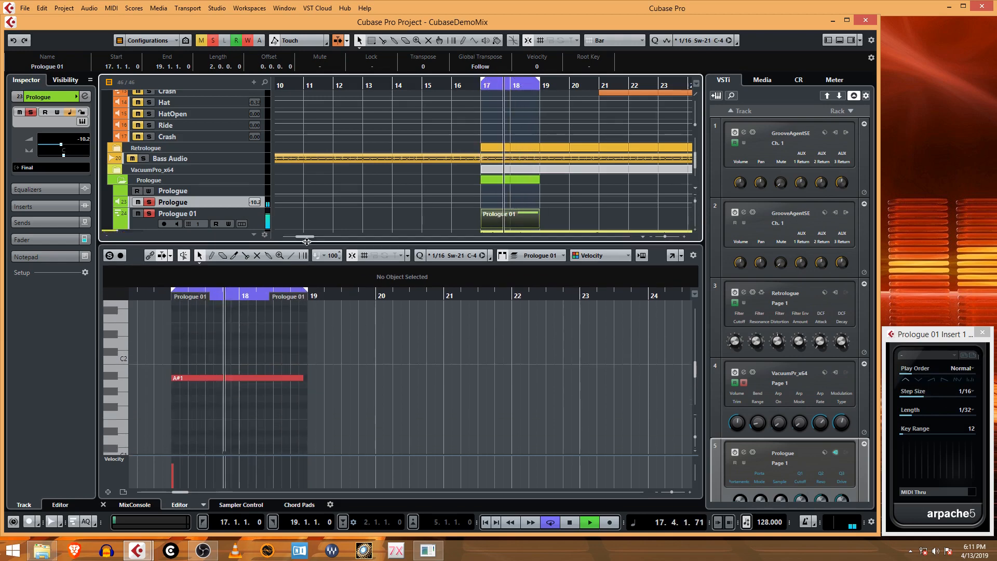
{"action": "scroll", "coordinate": [262, 331], "scroll_direction": "up", "scroll_amount": 3}
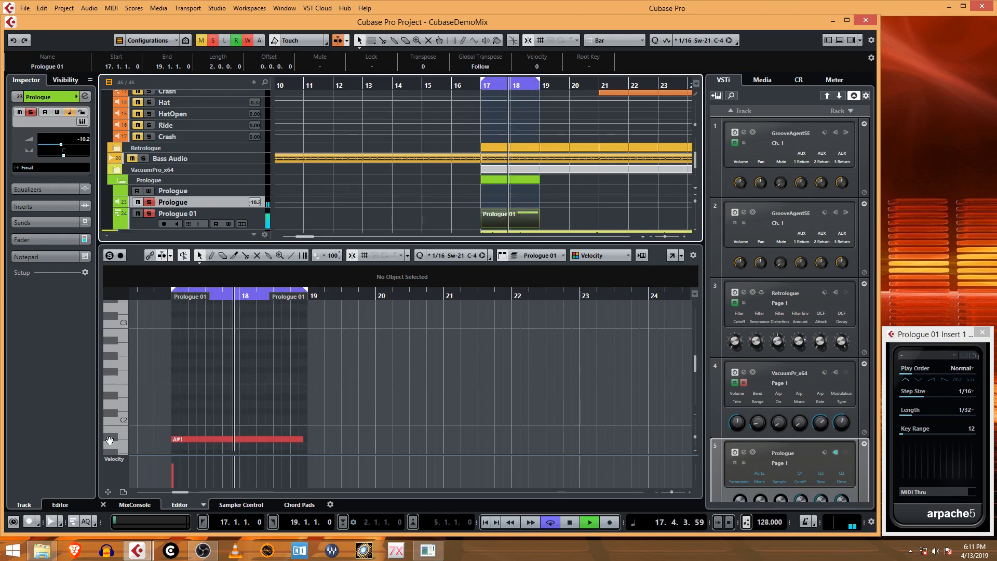
{"action": "left_click", "coordinate": [174, 340]}
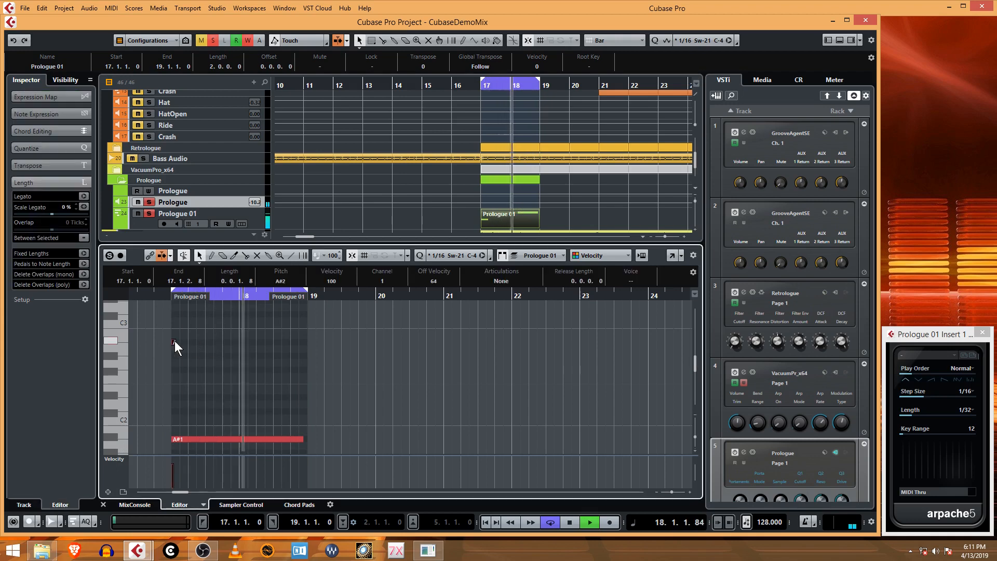
{"action": "left_click_drag", "start_coordinate": [176, 341], "coordinate": [305, 341]}
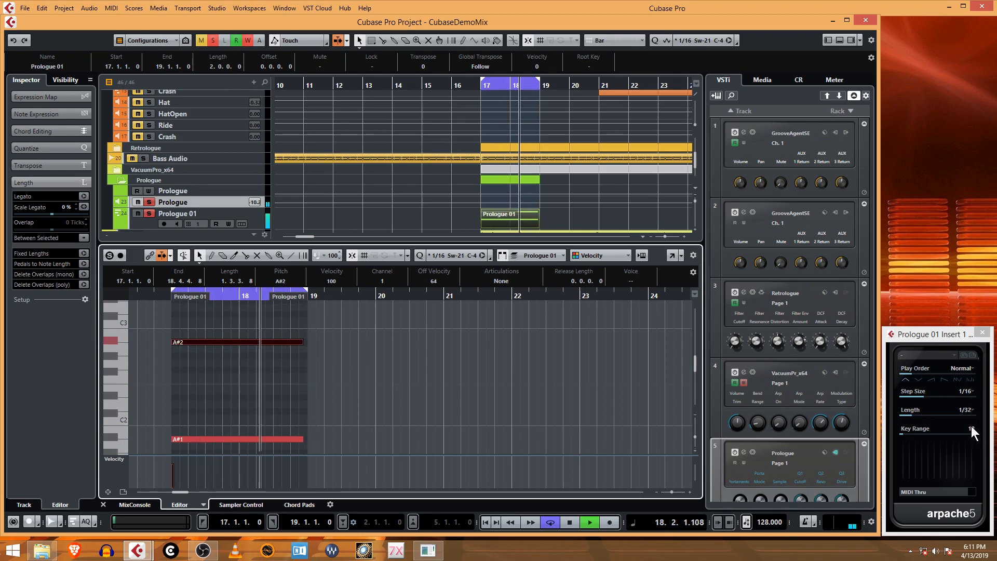
Set the Arpache 5 Step Size to 1/8 and its Length to 1/16.
{"action": "left_click", "coordinate": [964, 394]}
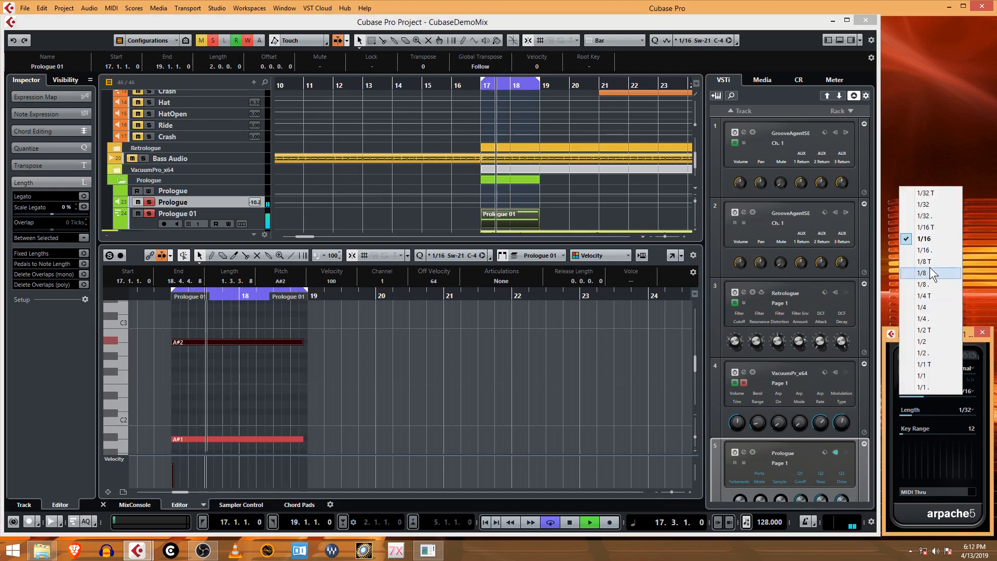
{"action": "left_click", "coordinate": [942, 271]}
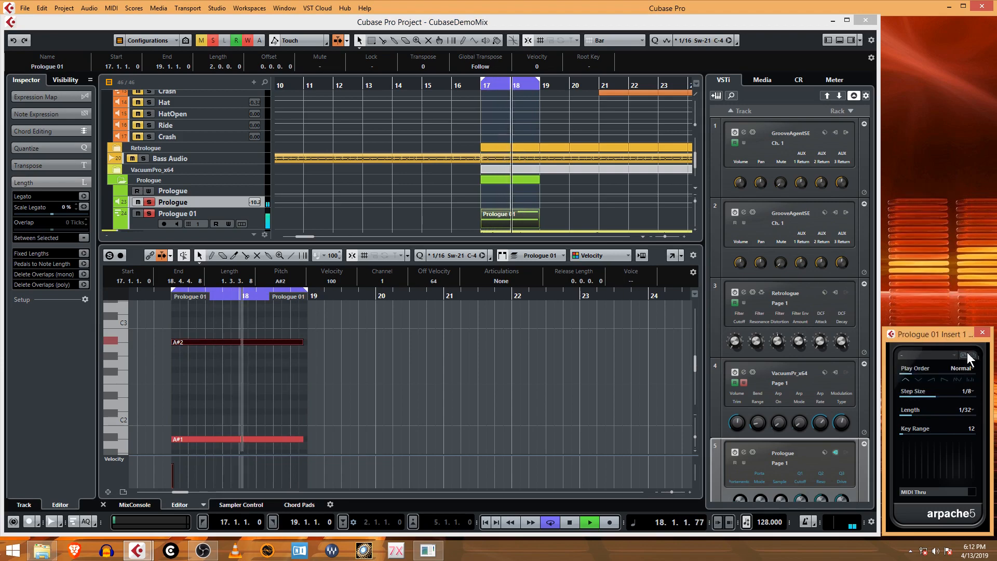
{"action": "left_click", "coordinate": [966, 410]}
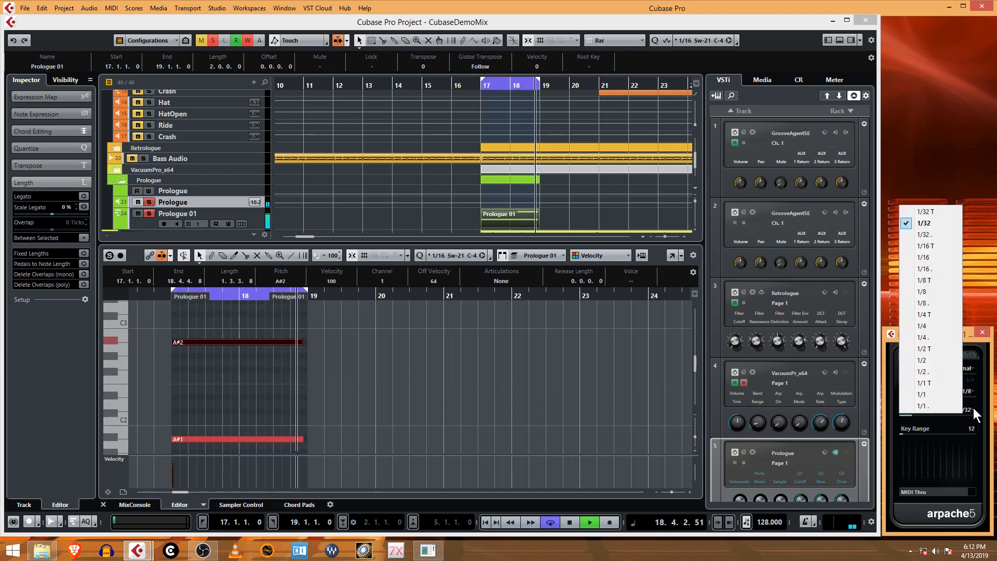
{"action": "left_click", "coordinate": [938, 258]}
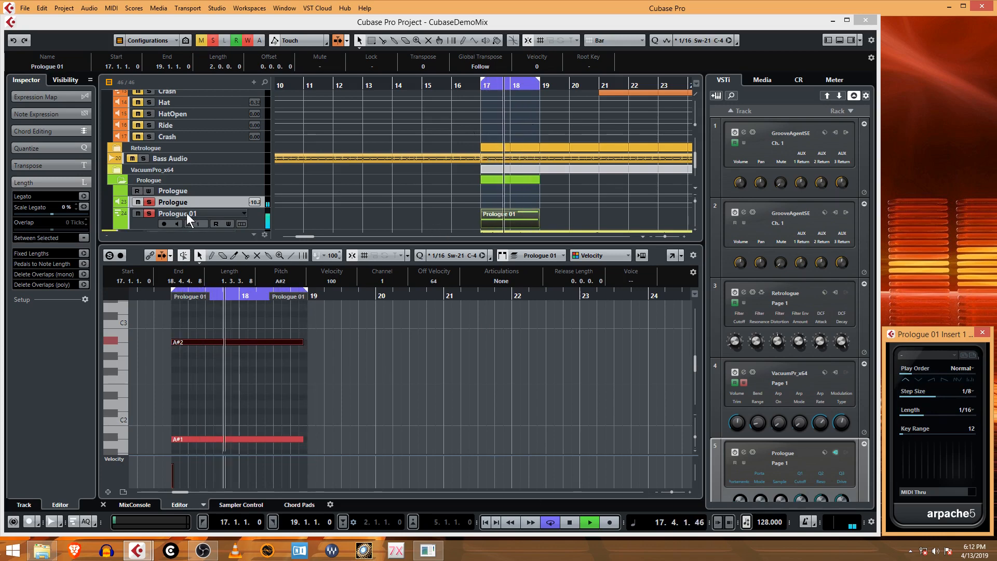
Unsolo the Prologue track and lower the Drums group to -5.34 dB, Bass to -9.83 dB and Synth to -10.6 dB in the MixConsole.
{"action": "left_click", "coordinate": [151, 201]}
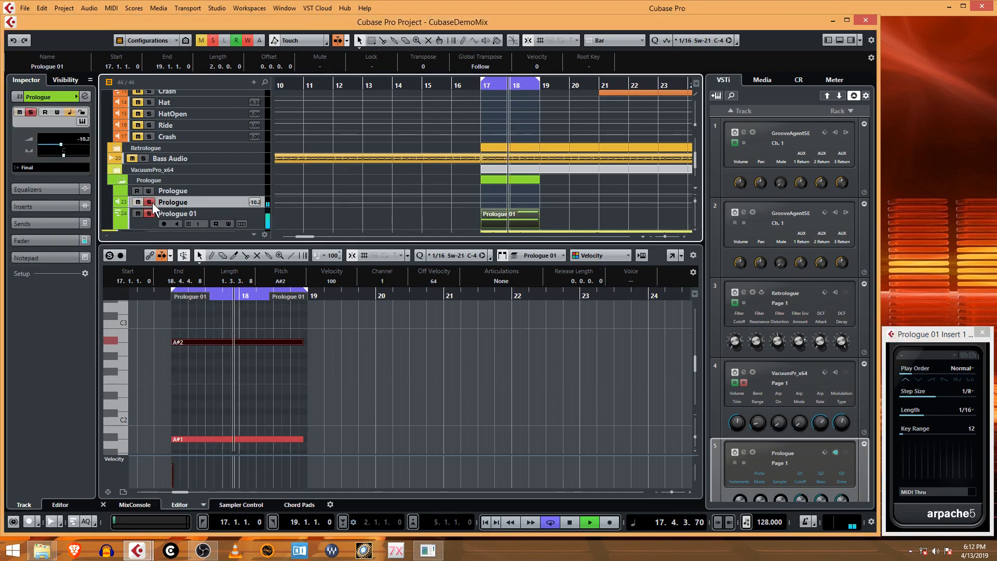
{"action": "left_click", "coordinate": [151, 203]}
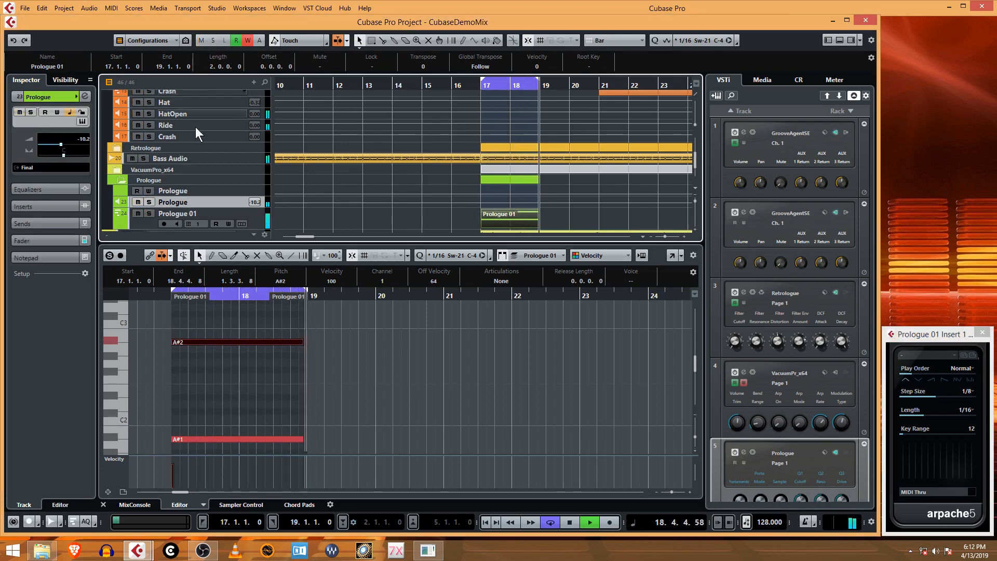
{"action": "key", "text": "F3"}
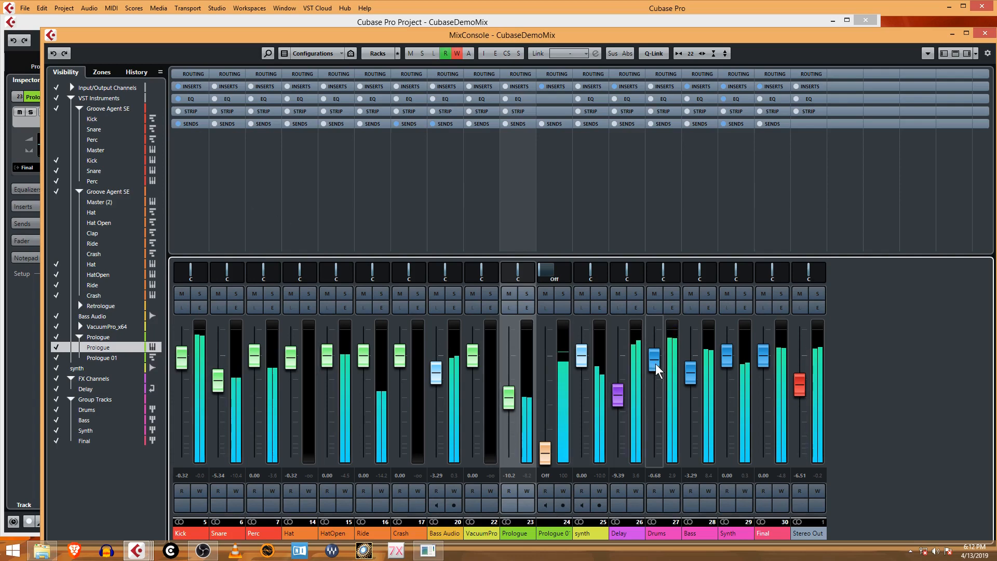
{"action": "left_click_drag", "start_coordinate": [661, 431], "coordinate": [730, 407]}
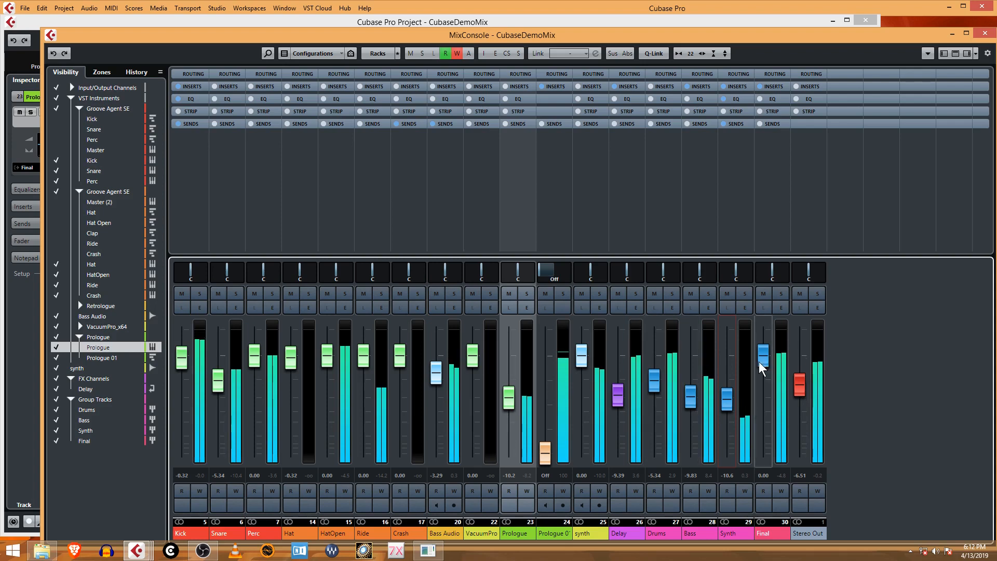
Pull the Final group fader down to silence, set Bass to -8.31 dB and Synth to -9.05 dB, and bring the project window forward.
{"action": "left_click_drag", "start_coordinate": [759, 361], "coordinate": [775, 445]}
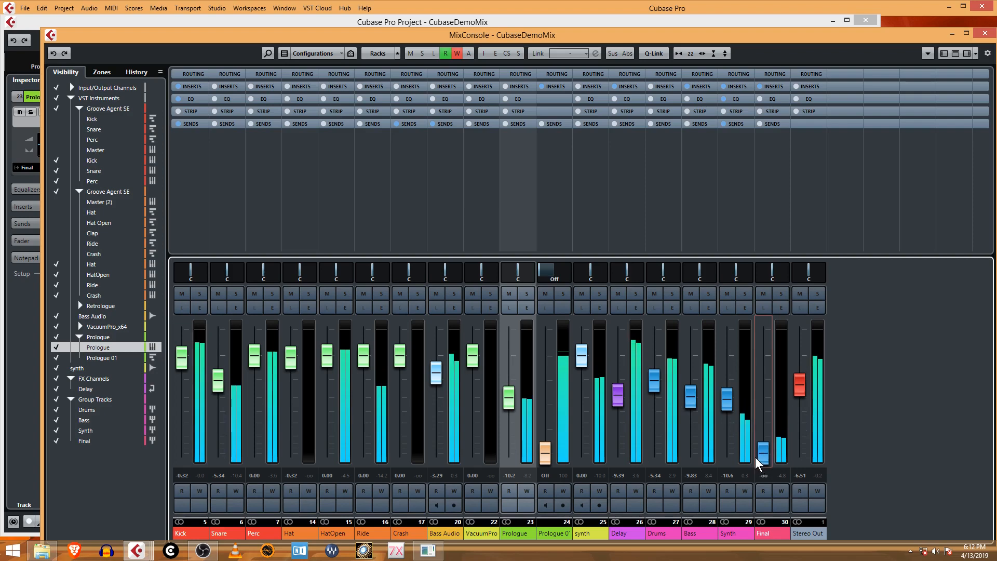
{"action": "left_click_drag", "start_coordinate": [727, 418], "coordinate": [727, 424]}
{"action": "left_click_drag", "start_coordinate": [731, 459], "coordinate": [731, 461]}
{"action": "mouse_move", "coordinate": [691, 410]}
{"action": "left_mouse_down"}
{"action": "mouse_move", "coordinate": [698, 444]}
{"action": "mouse_move", "coordinate": [705, 399]}
{"action": "left_mouse_up"}
{"action": "left_click_drag", "start_coordinate": [724, 451], "coordinate": [728, 393]}
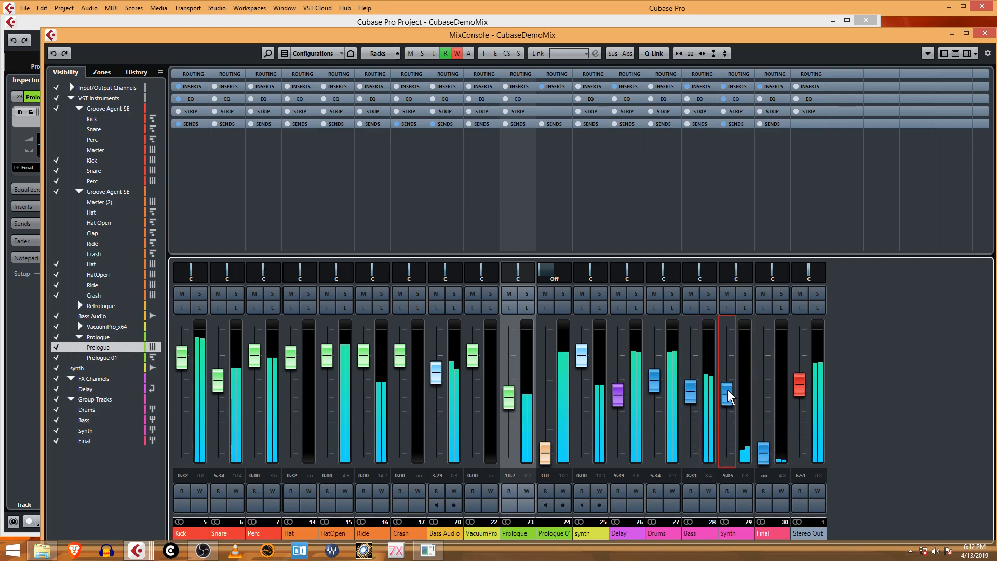
{"action": "left_click_drag", "start_coordinate": [763, 455], "coordinate": [770, 405]}
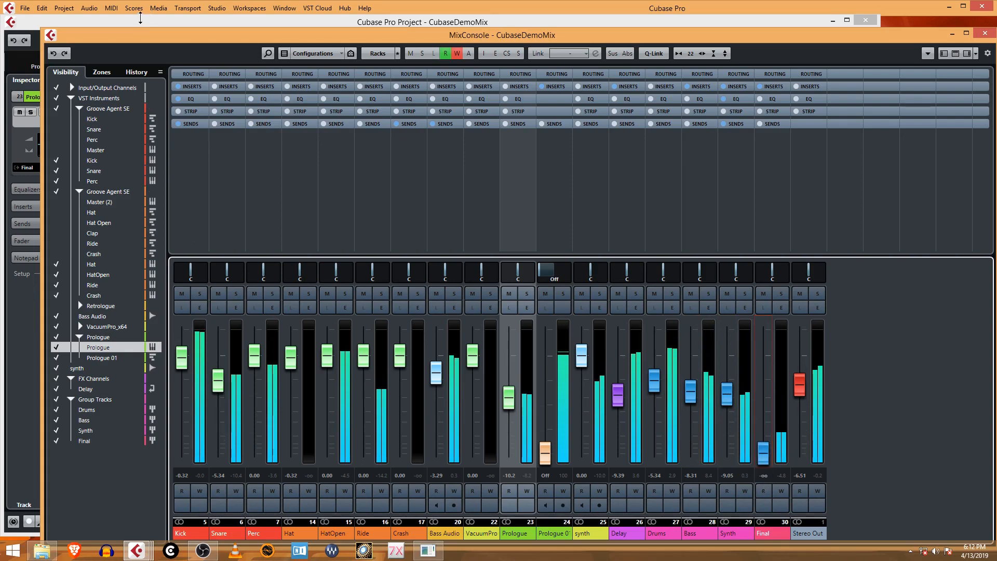
{"action": "mouse_move", "coordinate": [143, 20]}
{"action": "left_mouse_down"}
{"action": "mouse_move", "coordinate": [380, 24]}
{"action": "mouse_move", "coordinate": [147, 8]}
{"action": "mouse_move", "coordinate": [142, 26]}
{"action": "left_mouse_up"}
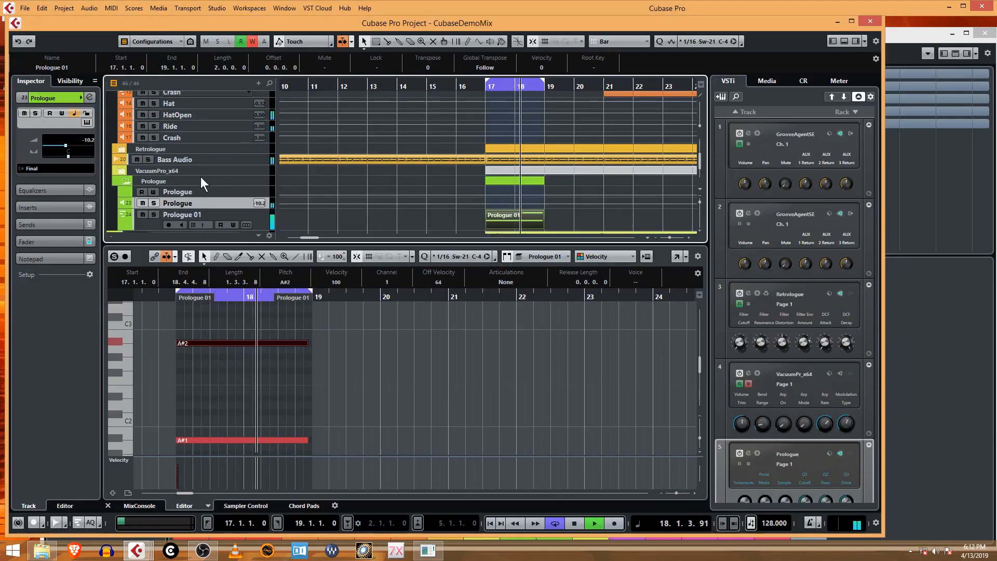
Solo the Hat Open track to hear it alone in the loop, and unsolo it.
{"action": "scroll", "coordinate": [201, 176], "scroll_direction": "up", "scroll_amount": 3}
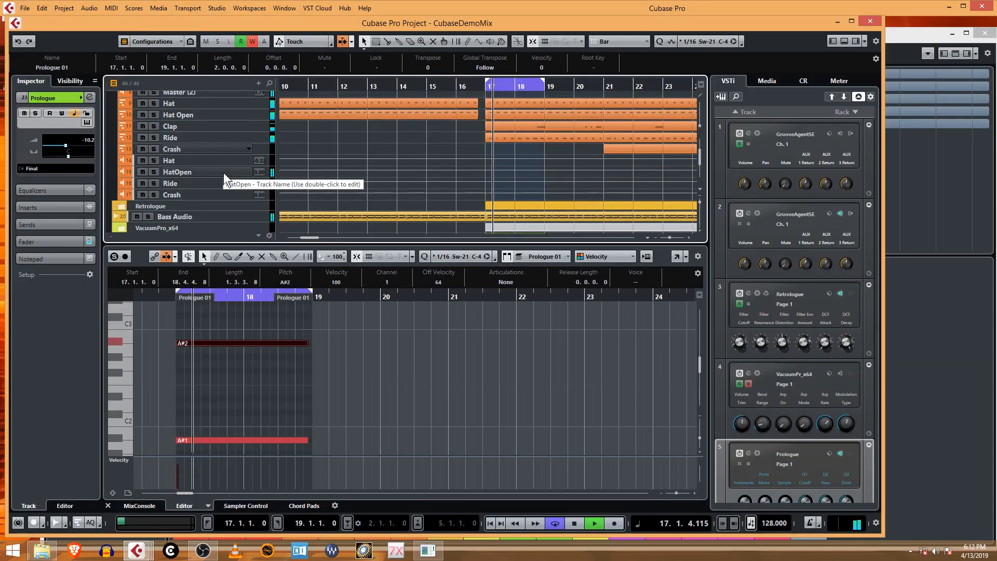
{"action": "scroll", "coordinate": [226, 175], "scroll_direction": "up", "scroll_amount": 3}
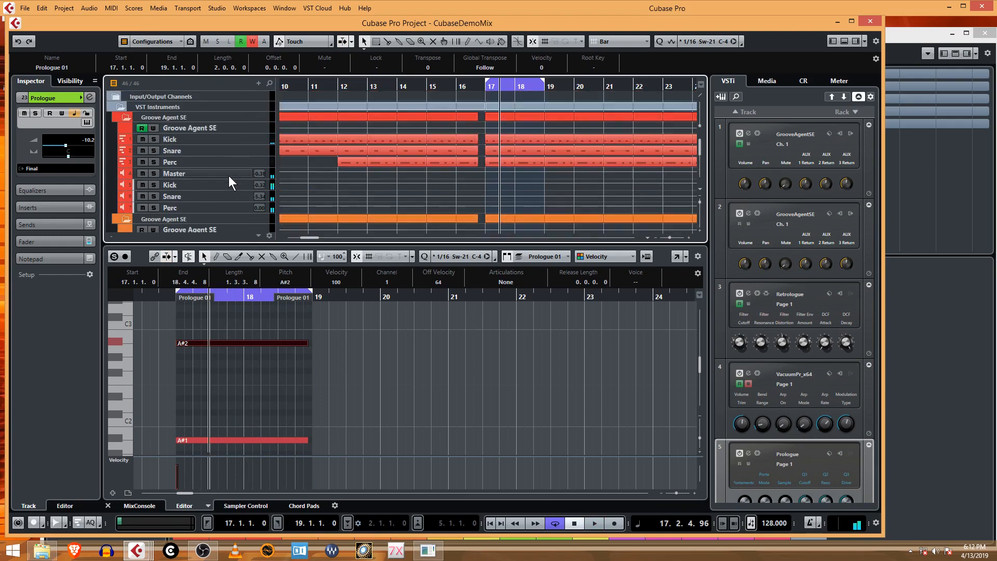
{"action": "scroll", "coordinate": [229, 175], "scroll_direction": "down", "scroll_amount": 10}
{"action": "scroll", "coordinate": [229, 175], "scroll_direction": "up", "scroll_amount": 8}
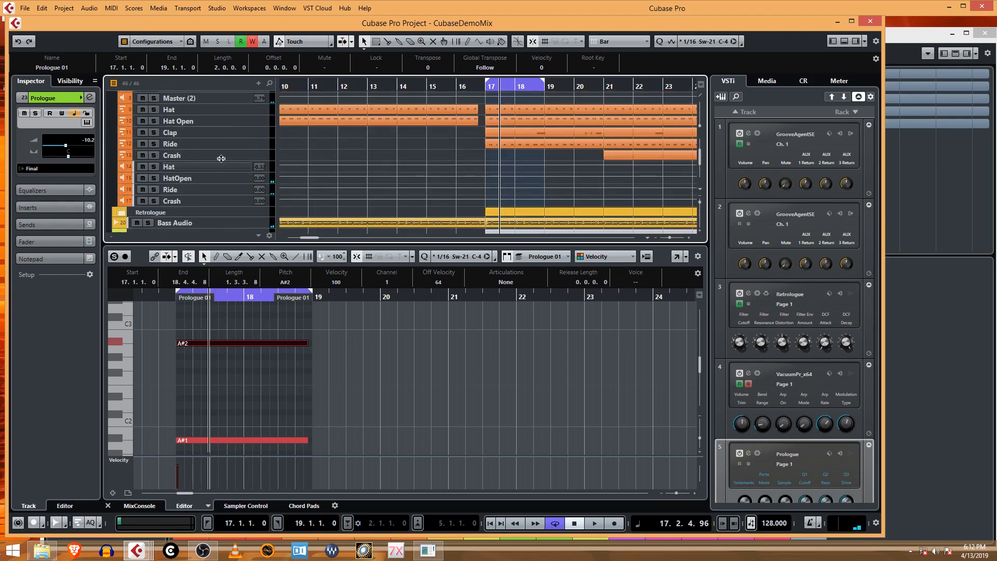
{"action": "left_click", "coordinate": [264, 119]}
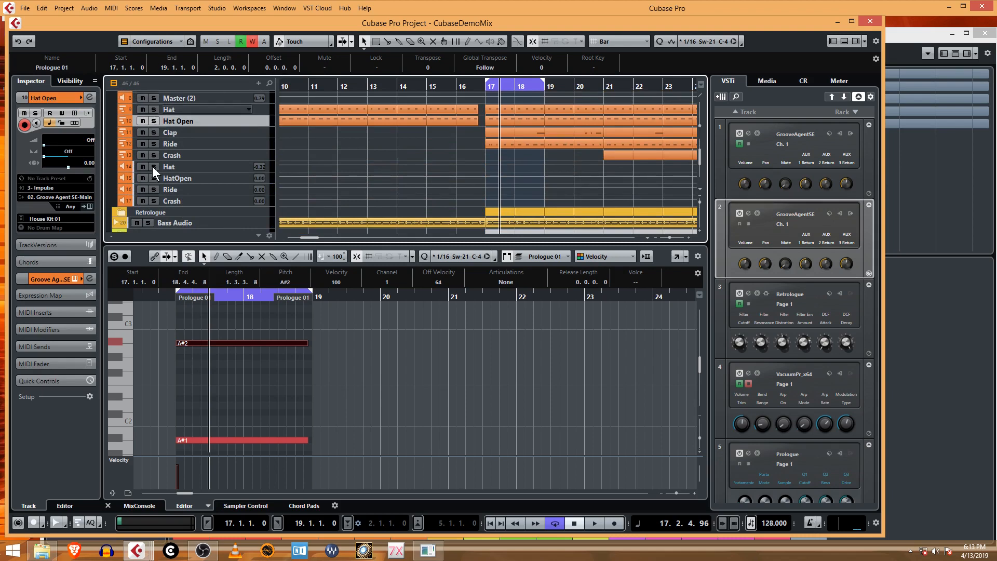
{"action": "left_click", "coordinate": [152, 121]}
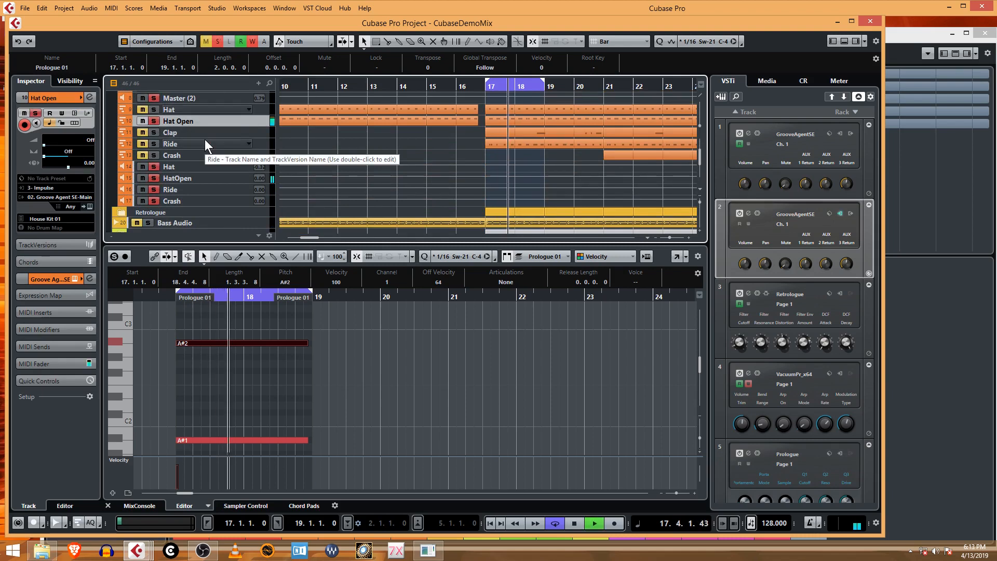
{"action": "left_click", "coordinate": [154, 121]}
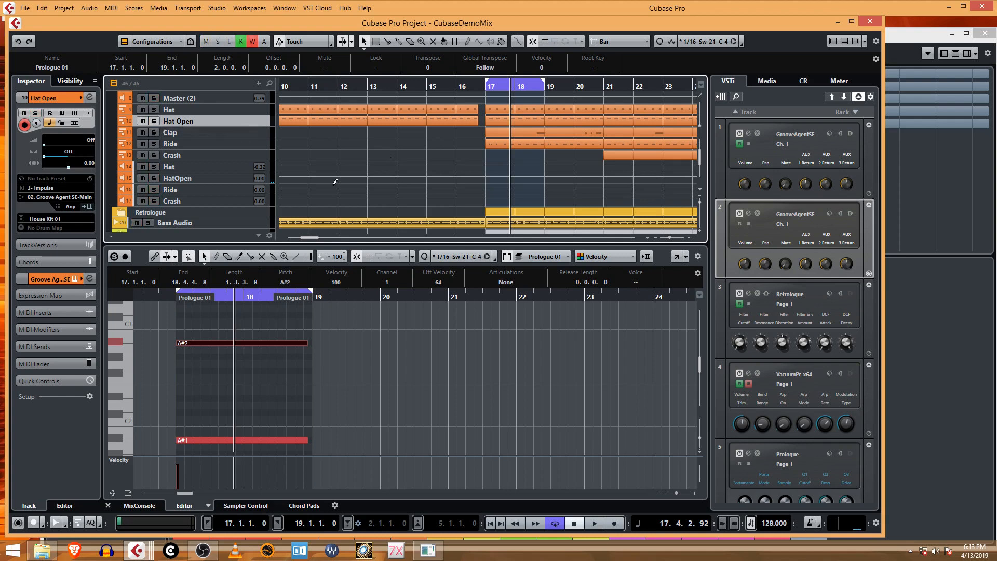
Audition the Ride track in solo and return to the full mix.
{"action": "scroll", "coordinate": [210, 168], "scroll_direction": "down", "scroll_amount": 2}
{"action": "scroll", "coordinate": [210, 168], "scroll_direction": "up", "scroll_amount": 6}
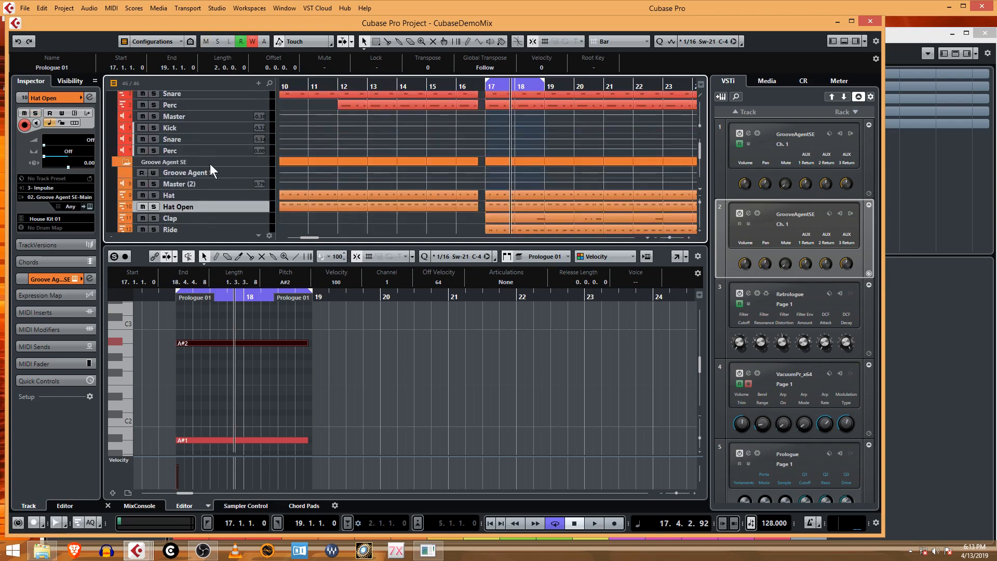
{"action": "scroll", "coordinate": [210, 170], "scroll_direction": "down", "scroll_amount": 4}
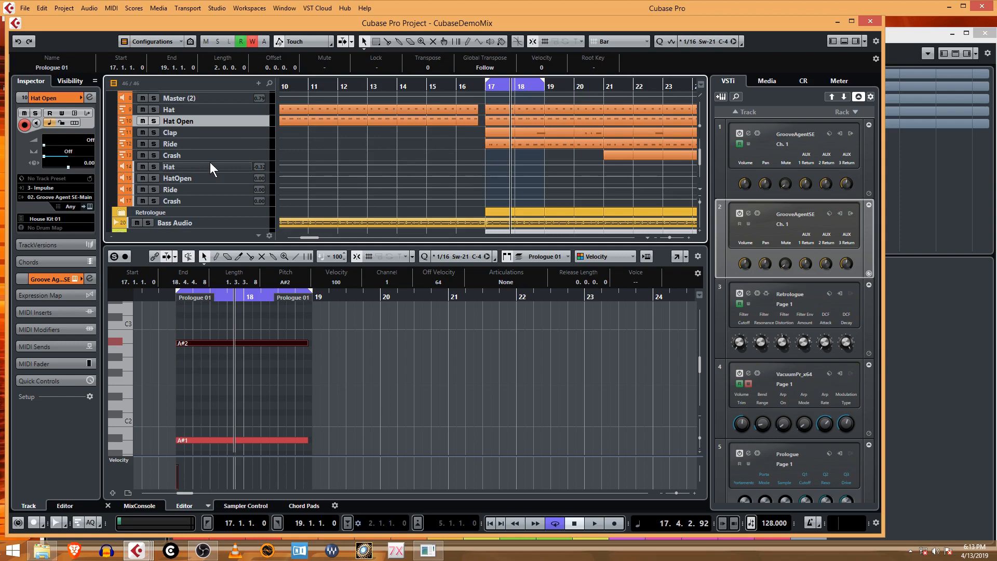
{"action": "left_click", "coordinate": [224, 142]}
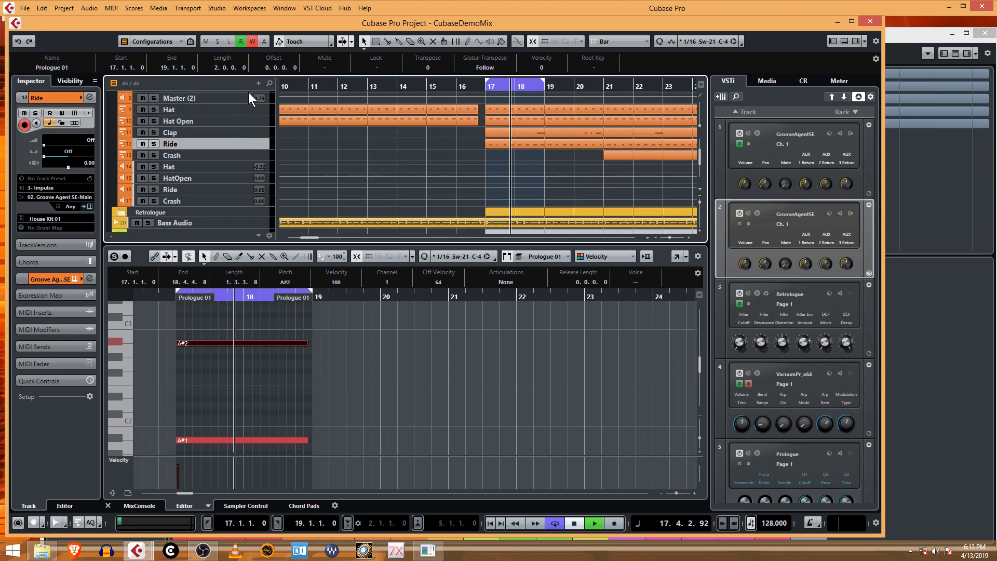
{"action": "left_click", "coordinate": [154, 144]}
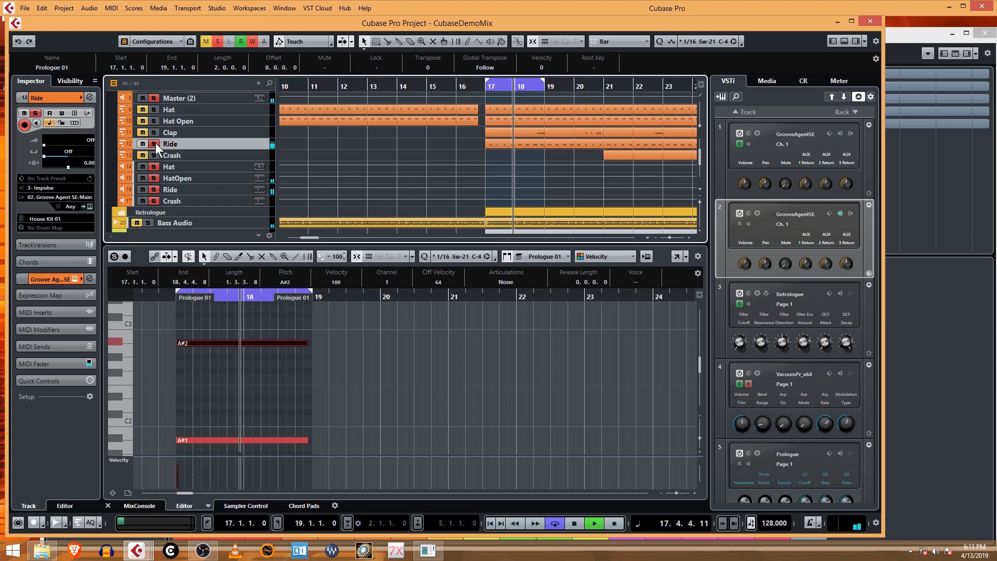
{"action": "left_click", "coordinate": [154, 143]}
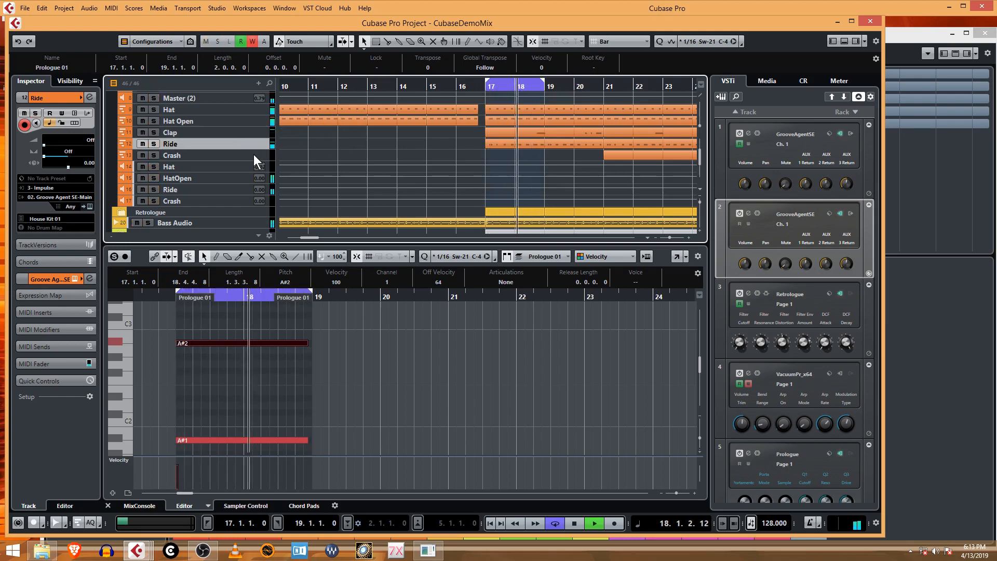
Open the second Groove Agent SE with House Kit 01, lower its Bus 3 fader slightly and set Bus 2 to -0.7 dB.
{"action": "scroll", "coordinate": [254, 155], "scroll_direction": "down", "scroll_amount": 3}
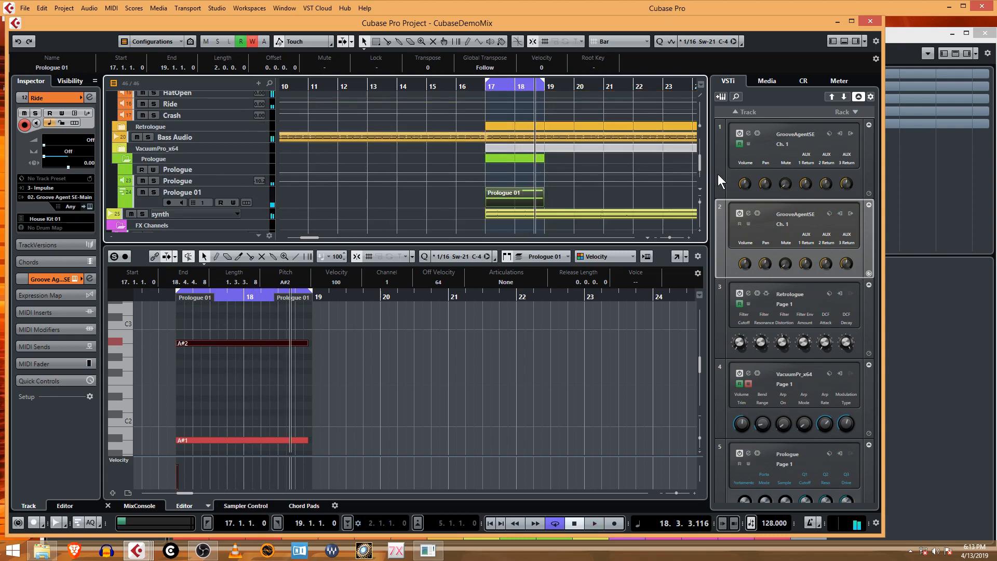
{"action": "left_click", "coordinate": [748, 213]}
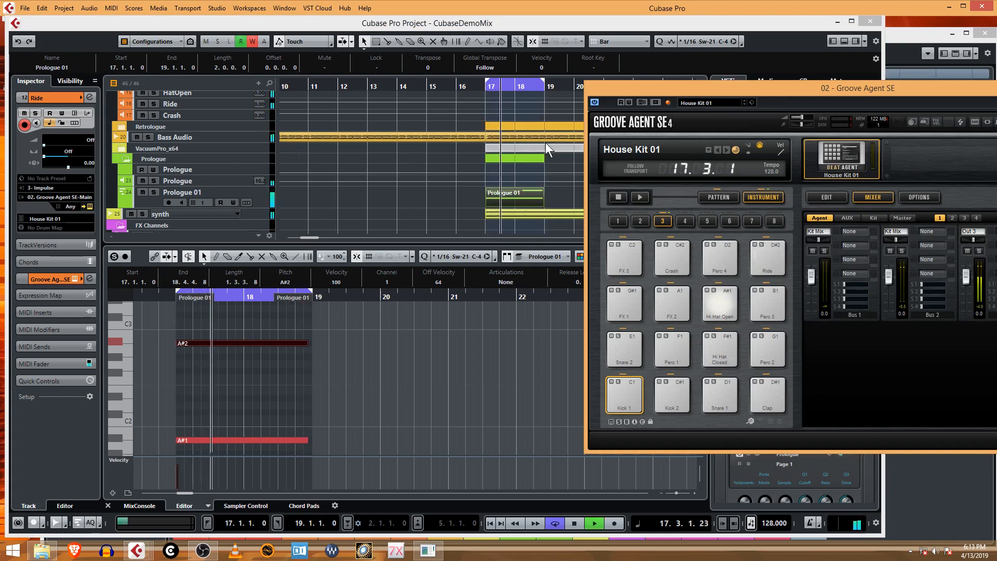
{"action": "mouse_move", "coordinate": [965, 275]}
{"action": "left_mouse_down"}
{"action": "mouse_move", "coordinate": [972, 304]}
{"action": "mouse_move", "coordinate": [974, 279]}
{"action": "left_mouse_up"}
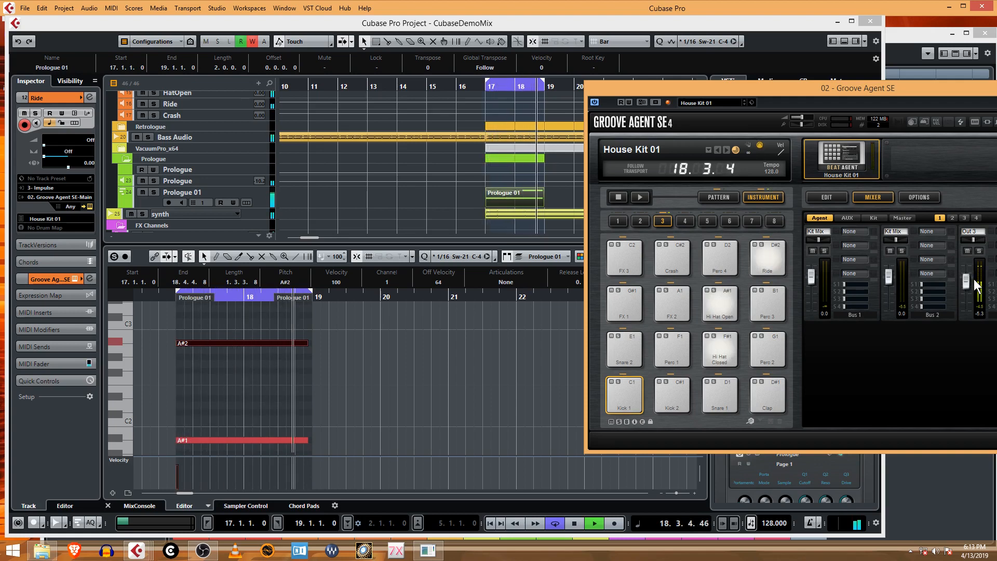
{"action": "mouse_move", "coordinate": [889, 278]}
{"action": "left_mouse_down"}
{"action": "mouse_move", "coordinate": [892, 306]}
{"action": "mouse_move", "coordinate": [893, 279]}
{"action": "left_mouse_up"}
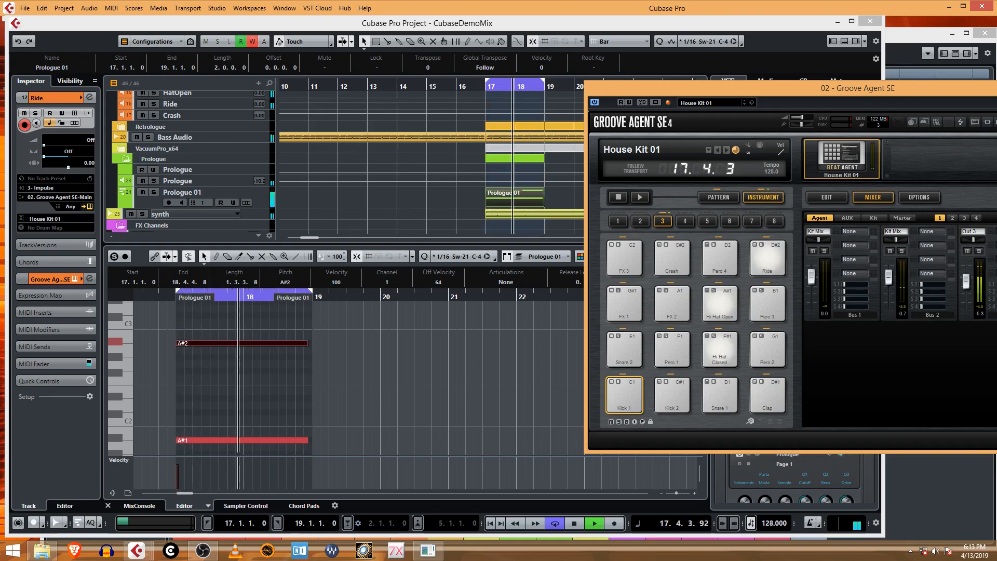
Reposition the Groove Agent SE window to show Bus 4, set that bus to -0.1 dB and view its output options without changing them.
{"action": "left_click_drag", "start_coordinate": [969, 85], "coordinate": [762, 98]}
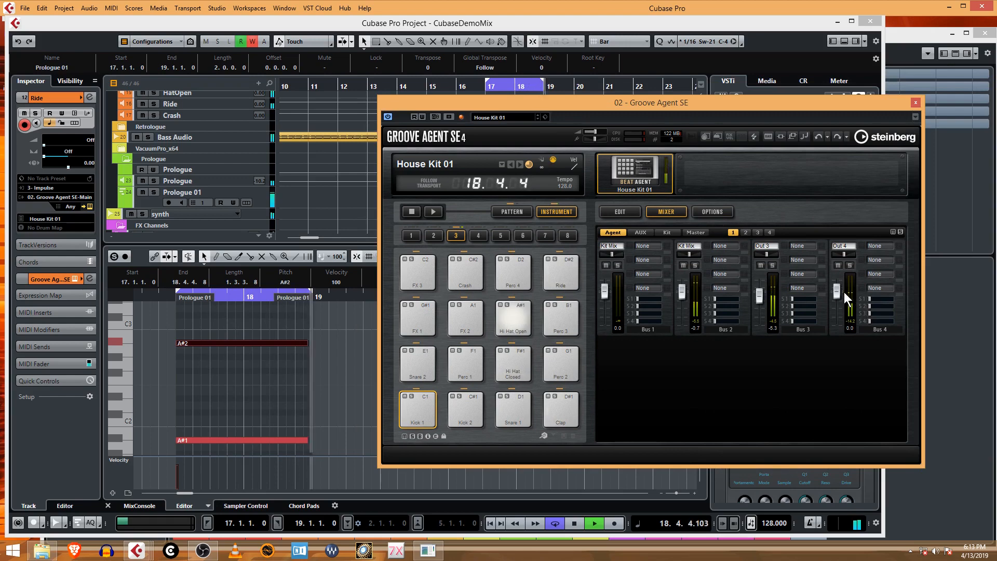
{"action": "mouse_move", "coordinate": [840, 292]}
{"action": "left_mouse_down"}
{"action": "mouse_move", "coordinate": [843, 313]}
{"action": "mouse_move", "coordinate": [846, 292]}
{"action": "left_mouse_up"}
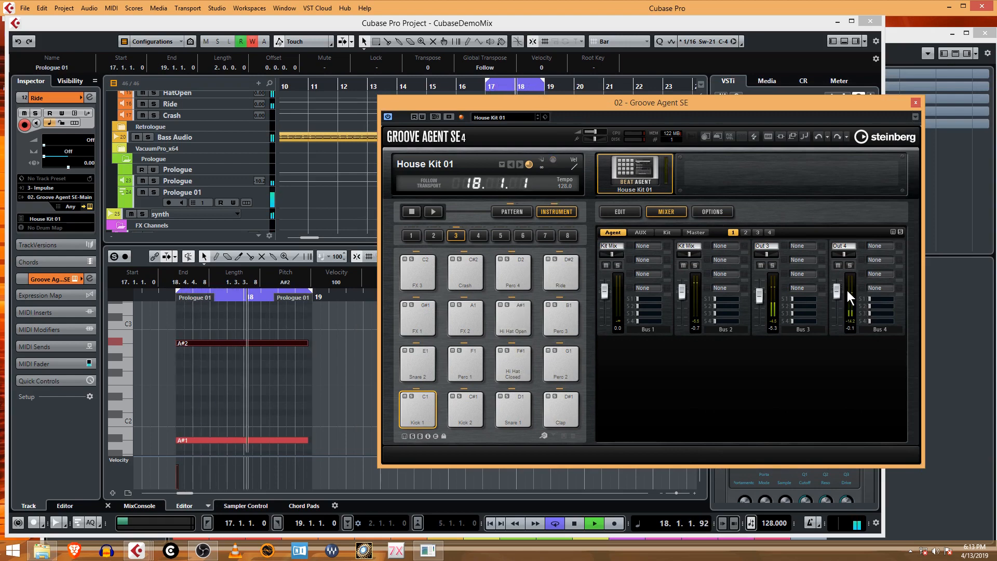
{"action": "left_click", "coordinate": [845, 244]}
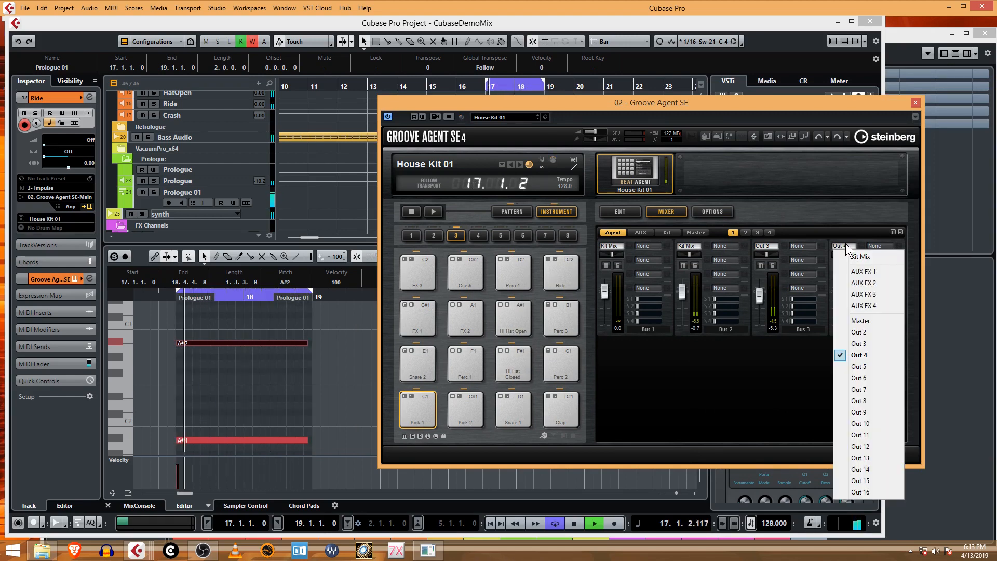
{"action": "left_click", "coordinate": [858, 228]}
Expand the Group Tracks folder to show the Drums, Bass, Synth and Final groups, and resume playback.
{"action": "scroll", "coordinate": [204, 172], "scroll_direction": "down", "scroll_amount": 2}
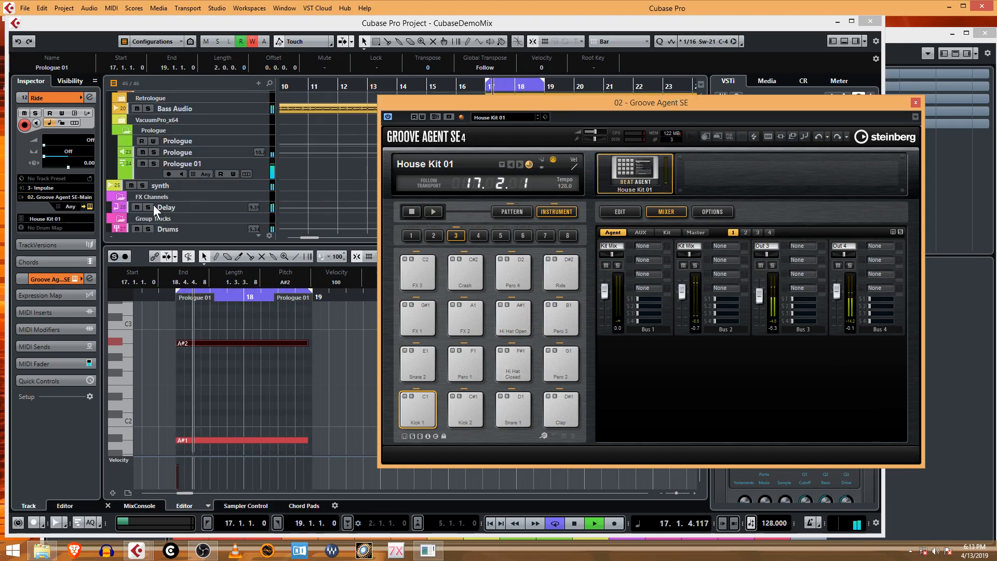
{"action": "key", "text": "space"}
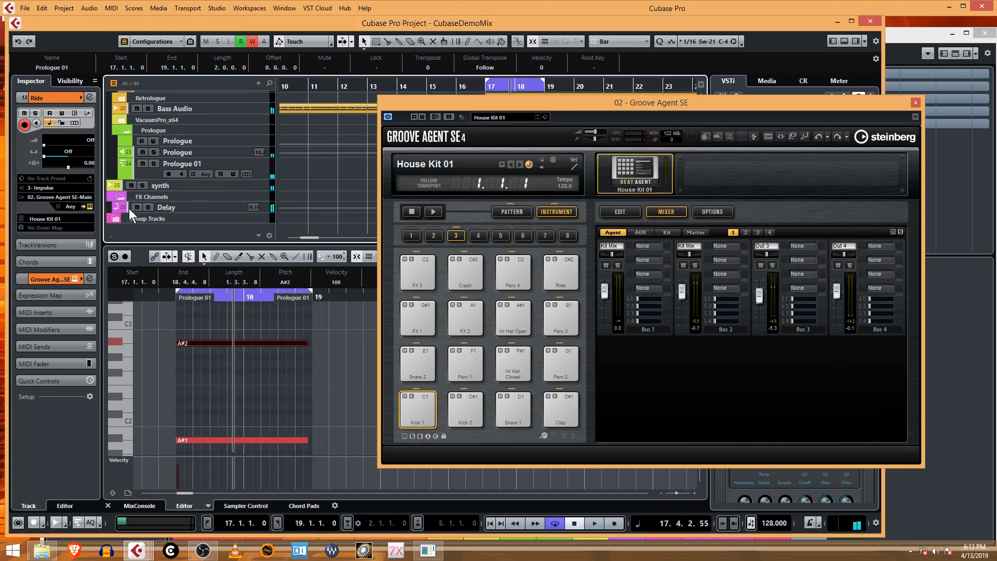
{"action": "left_click", "coordinate": [114, 218]}
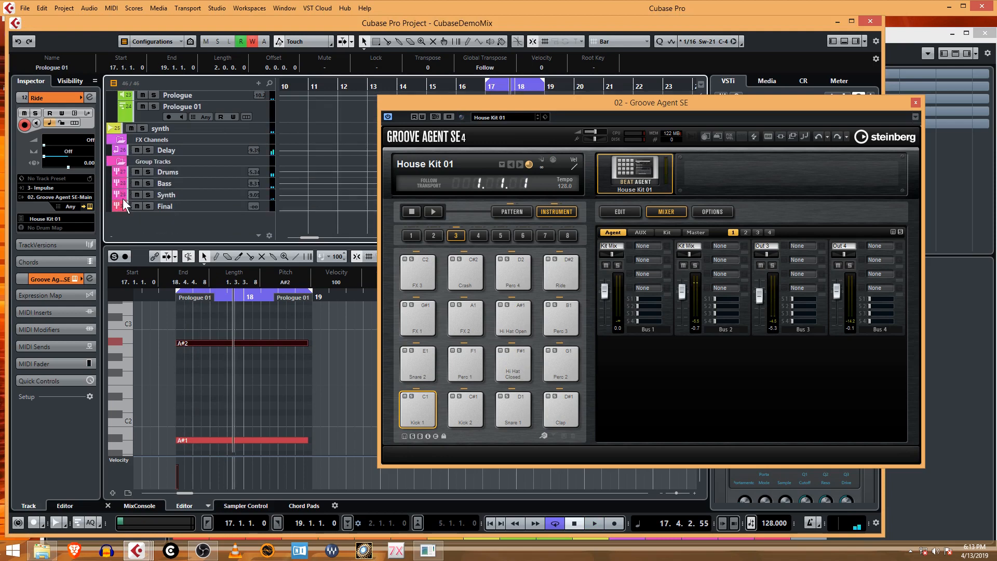
{"action": "key", "text": "space"}
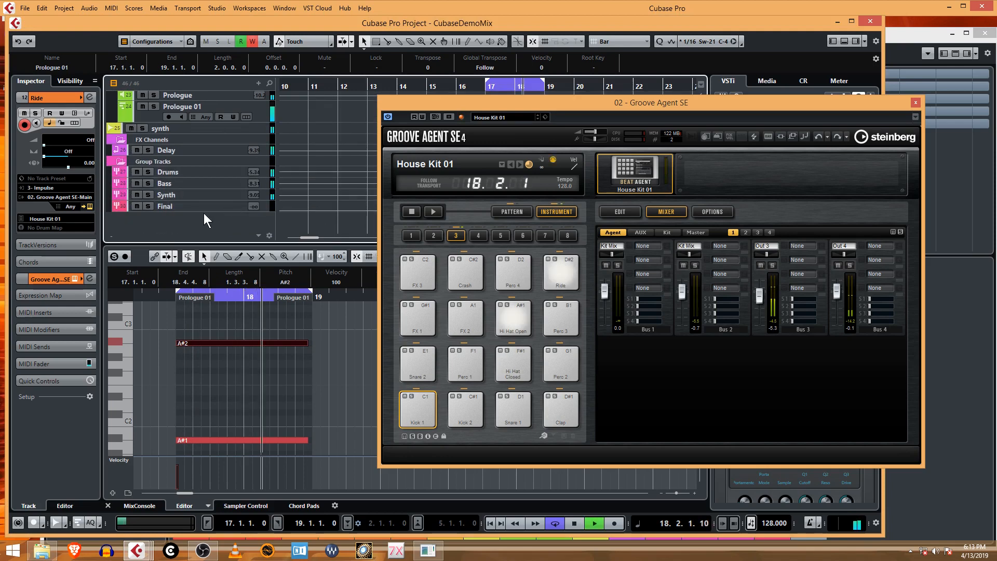
{"action": "scroll", "coordinate": [184, 200], "scroll_direction": "up", "scroll_amount": 3}
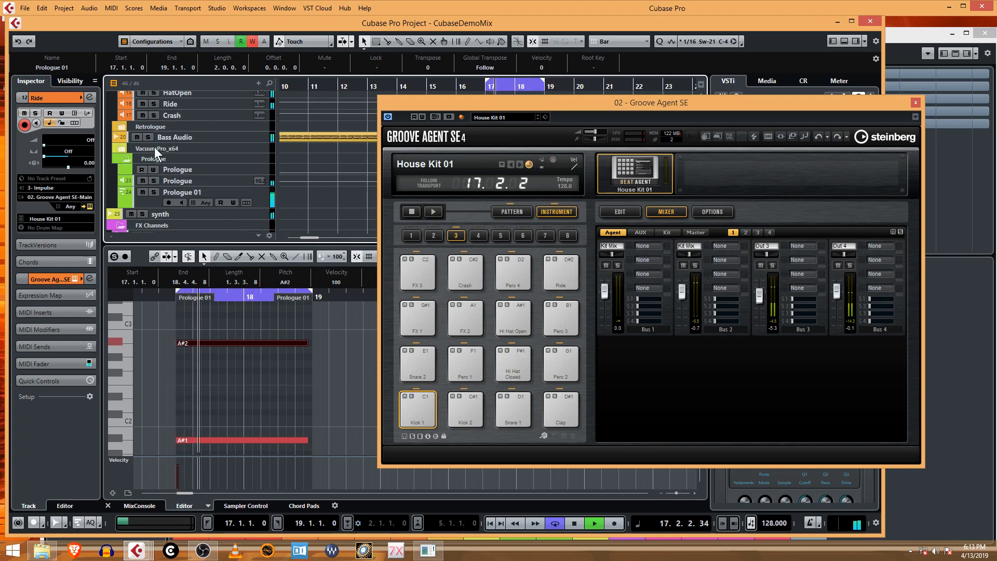
Mute the Bass Audio track, close the Groove Agent SE window and stop playback.
{"action": "left_click", "coordinate": [137, 137]}
{"action": "scroll", "coordinate": [208, 182], "scroll_direction": "up", "scroll_amount": 3}
{"action": "scroll", "coordinate": [209, 182], "scroll_direction": "up", "scroll_amount": 5}
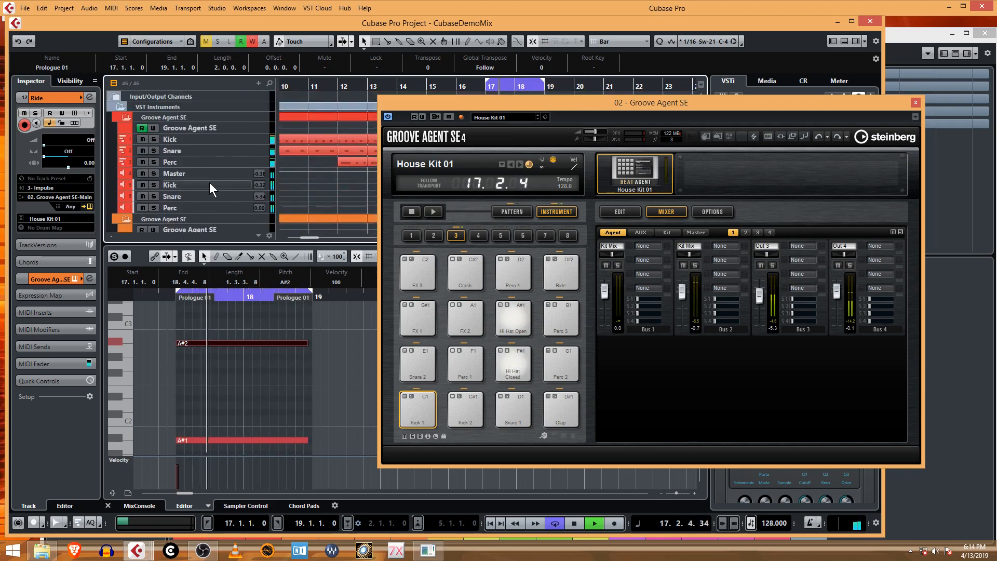
{"action": "scroll", "coordinate": [210, 181], "scroll_direction": "down", "scroll_amount": 5}
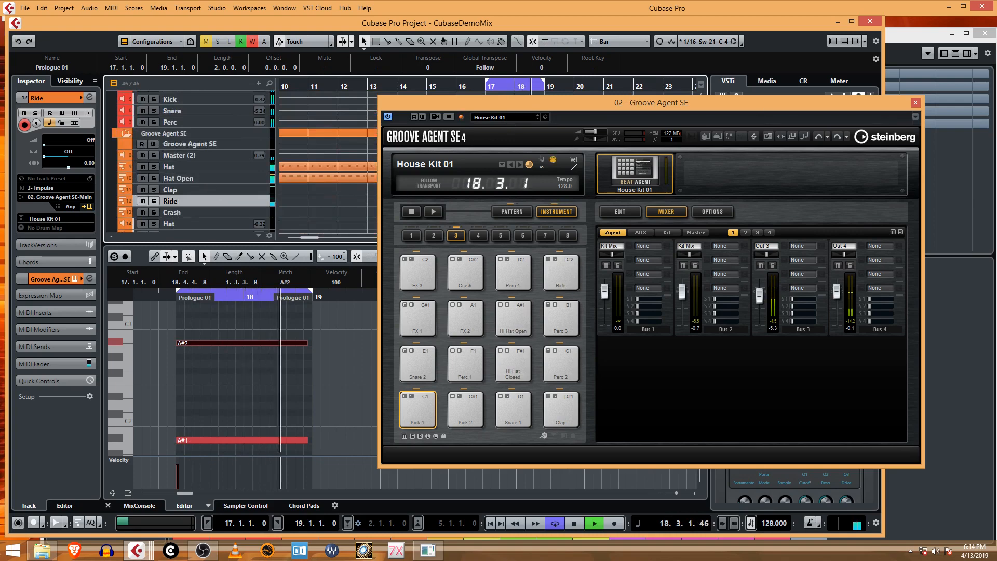
{"action": "left_click", "coordinate": [915, 102]}
{"action": "scroll", "coordinate": [244, 136], "scroll_direction": "down", "scroll_amount": 10}
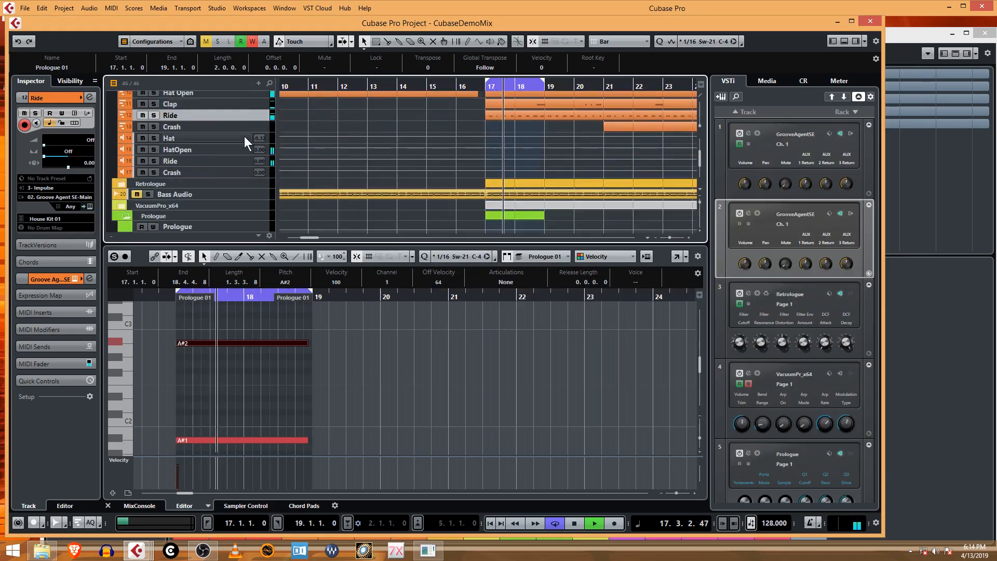
{"action": "key", "text": "space"}
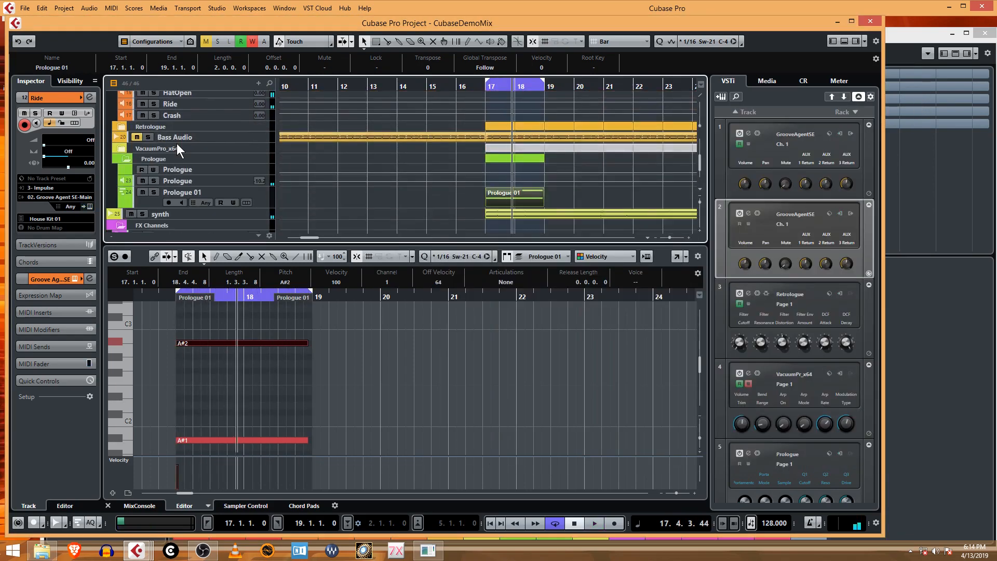
Expand the Retrologue folder and play the loop to hear the Retrologue 01 part.
{"action": "left_click", "coordinate": [120, 126]}
{"action": "key", "text": "space"}
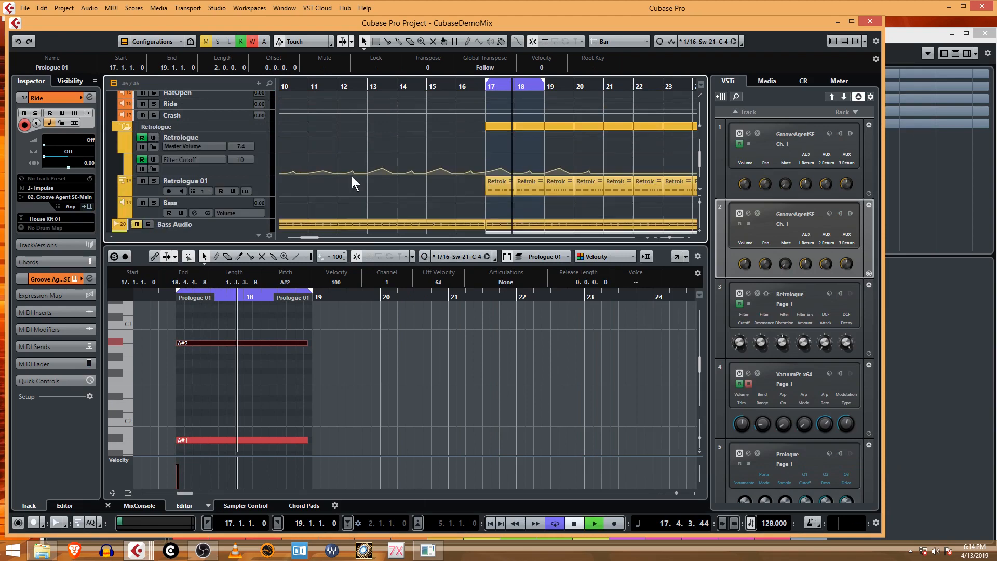
{"action": "left_click", "coordinate": [124, 125]}
{"action": "left_click", "coordinate": [124, 126]}
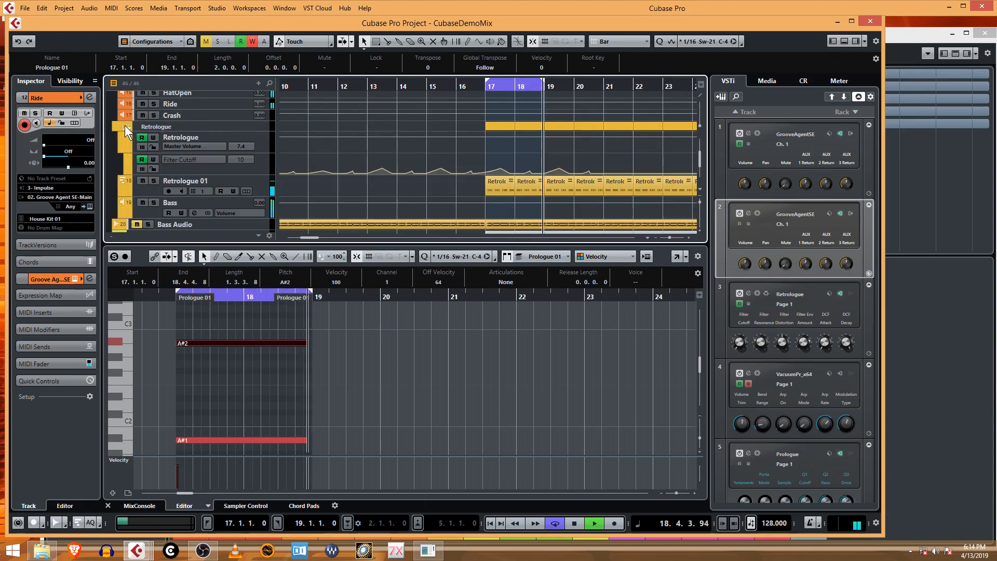
{"action": "scroll", "coordinate": [564, 148], "scroll_direction": "down", "scroll_amount": 3}
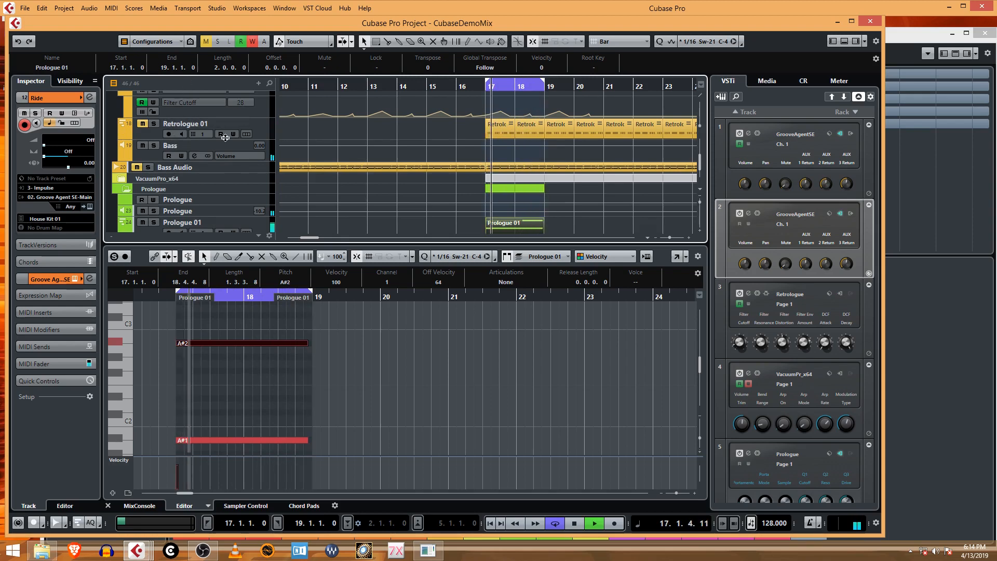
{"action": "key", "text": "space"}
Select Retrologue 01, audition it in solo, and switch the track from soloed to muted.
{"action": "right_click", "coordinate": [261, 122]}
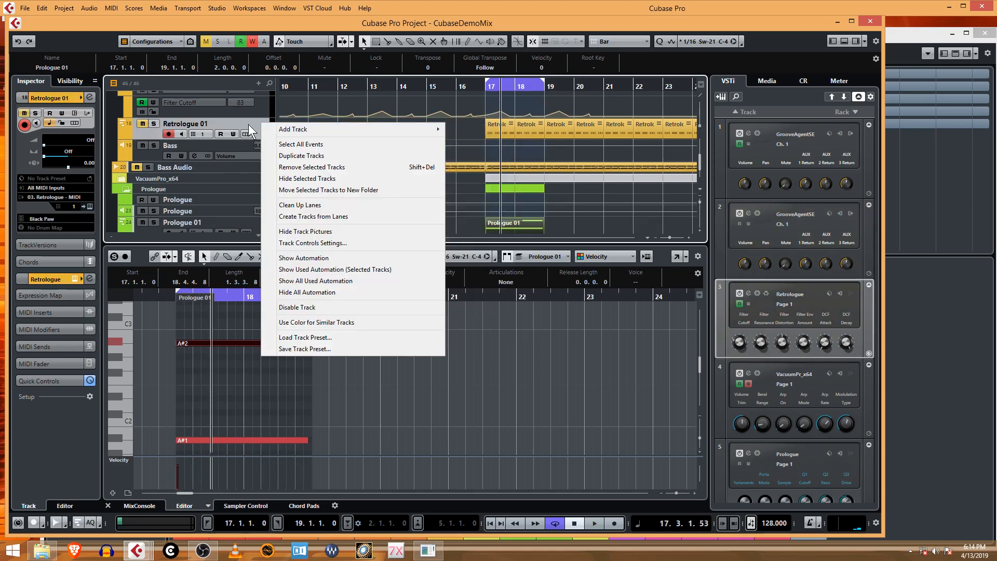
{"action": "left_click", "coordinate": [249, 124]}
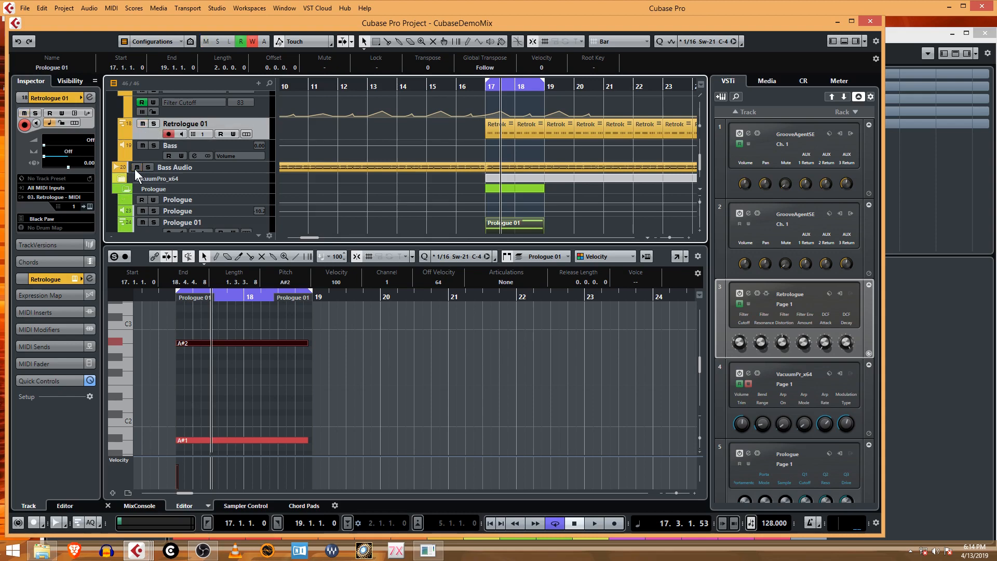
{"action": "key", "text": "space"}
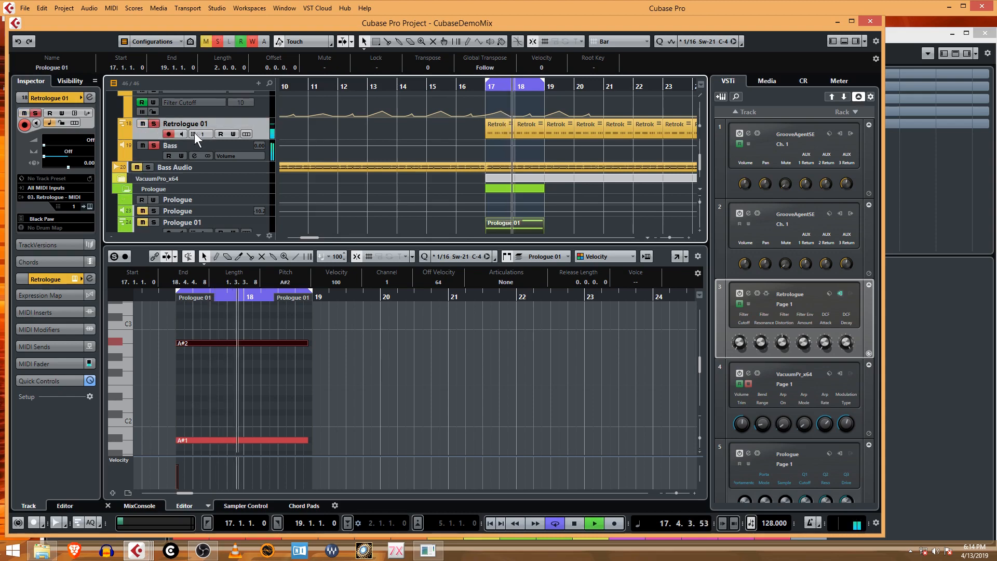
{"action": "key", "text": "space"}
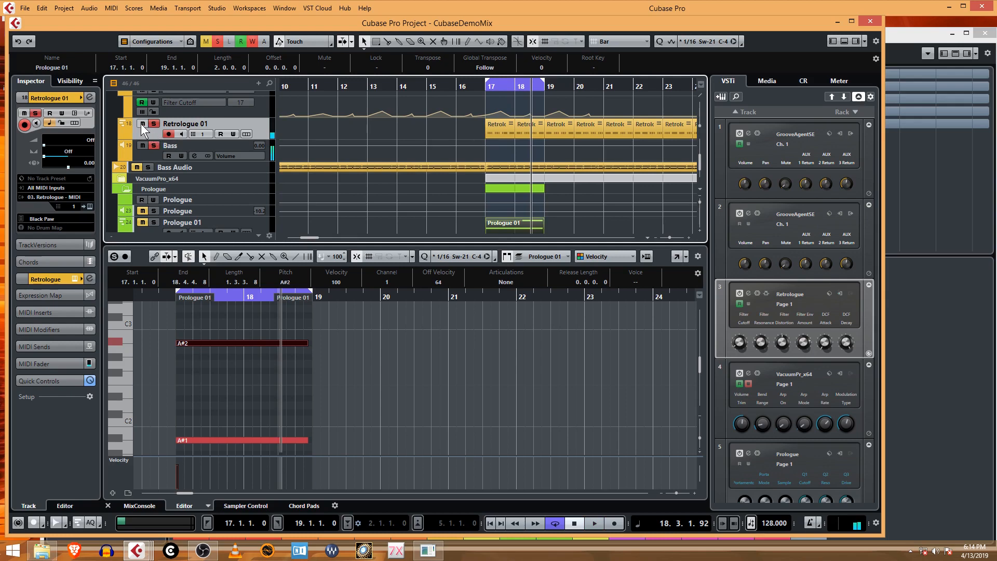
{"action": "left_click", "coordinate": [141, 124]}
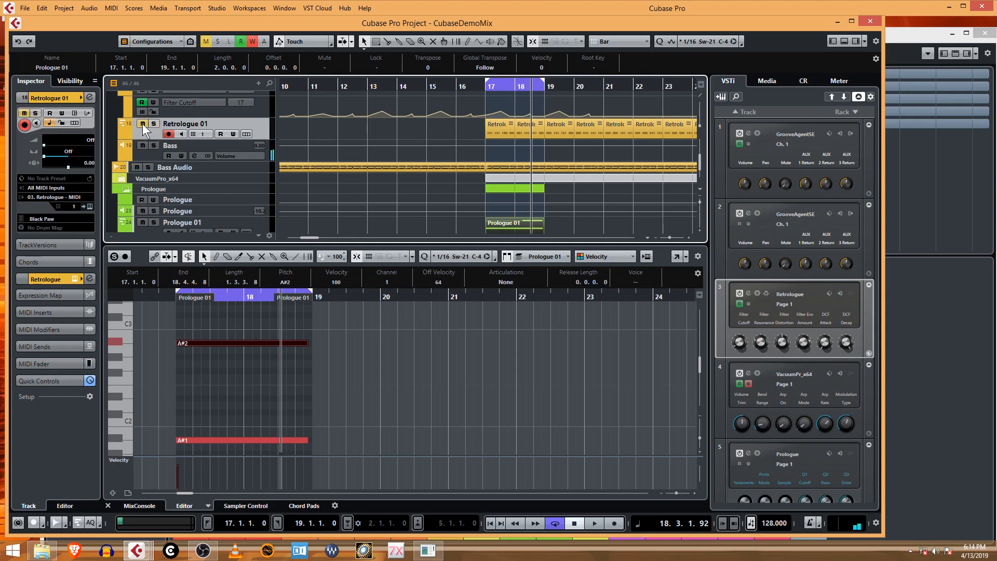
Solo the Bass Audio track and audition it in the loop.
{"action": "left_click", "coordinate": [136, 170]}
{"action": "key", "text": "space"}
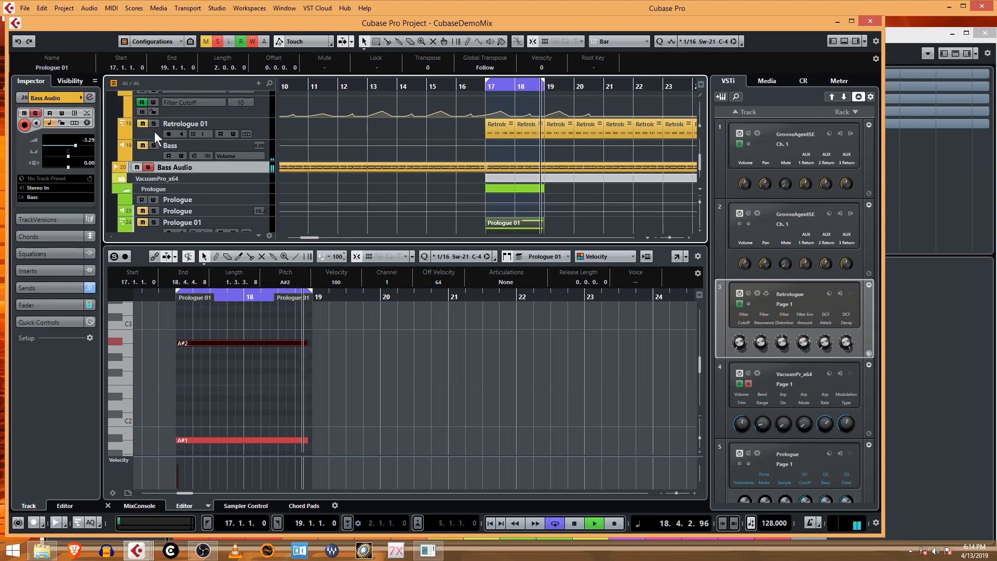
{"action": "key", "text": "space"}
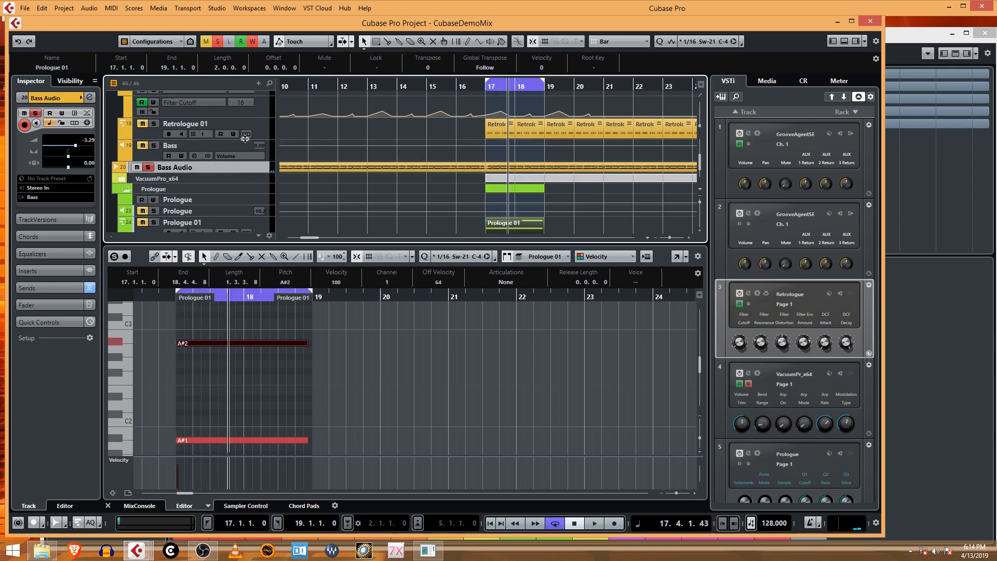
Mute all events on the Retrologue 01 track and take the track out of solo.
{"action": "right_click", "coordinate": [262, 133]}
{"action": "mouse_move", "coordinate": [264, 132]}
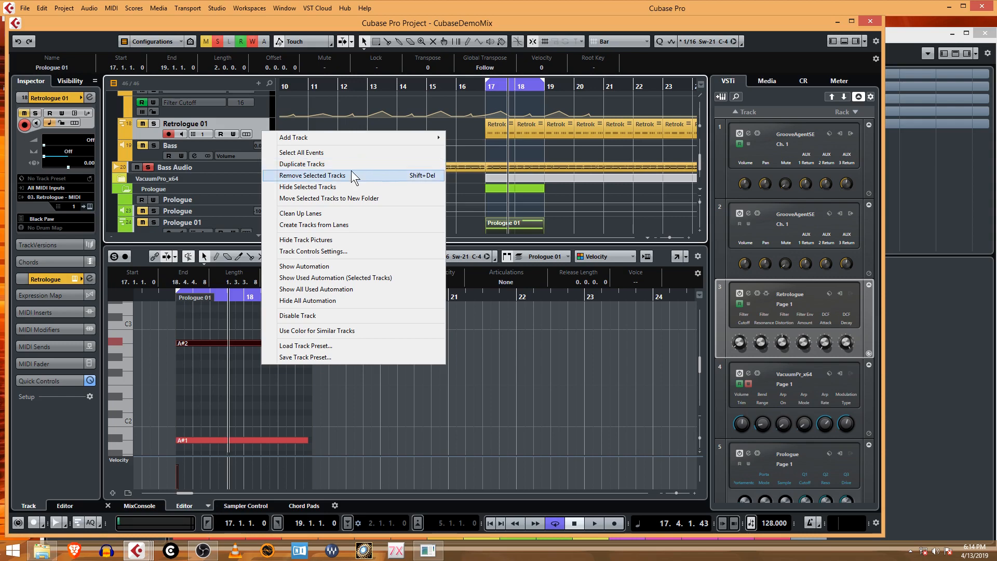
{"action": "left_click", "coordinate": [335, 164]}
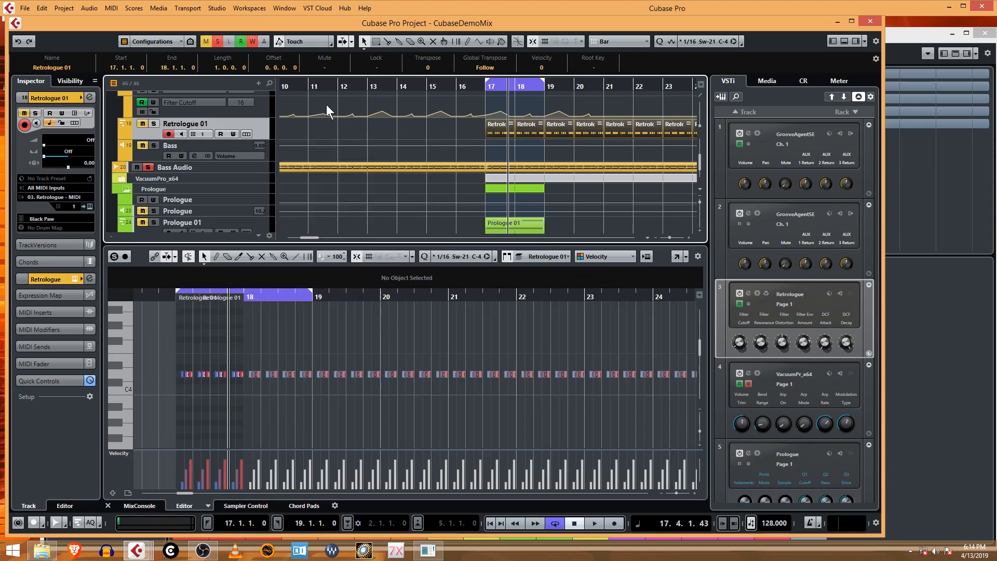
{"action": "left_click", "coordinate": [325, 68]}
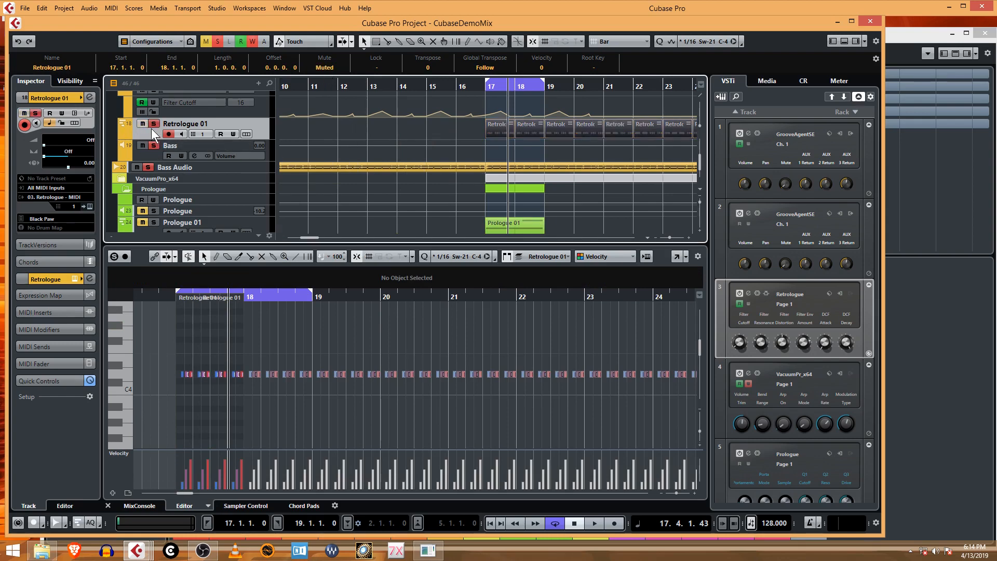
{"action": "left_click", "coordinate": [155, 147]}
Move the Bass Audio track into the collapsed Retrologue folder and expand the folder again.
{"action": "scroll", "coordinate": [148, 132], "scroll_direction": "up", "scroll_amount": 2}
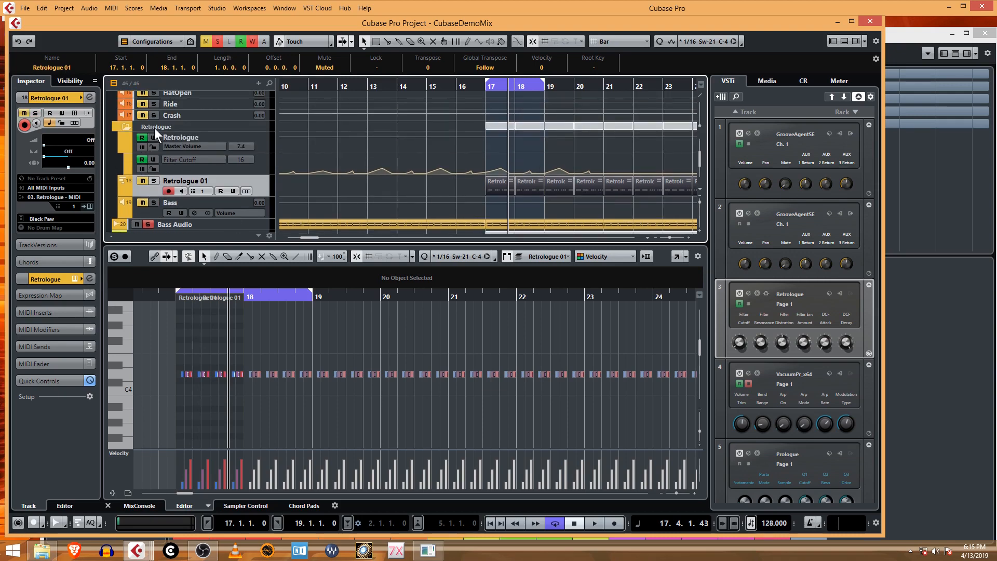
{"action": "left_click", "coordinate": [127, 125]}
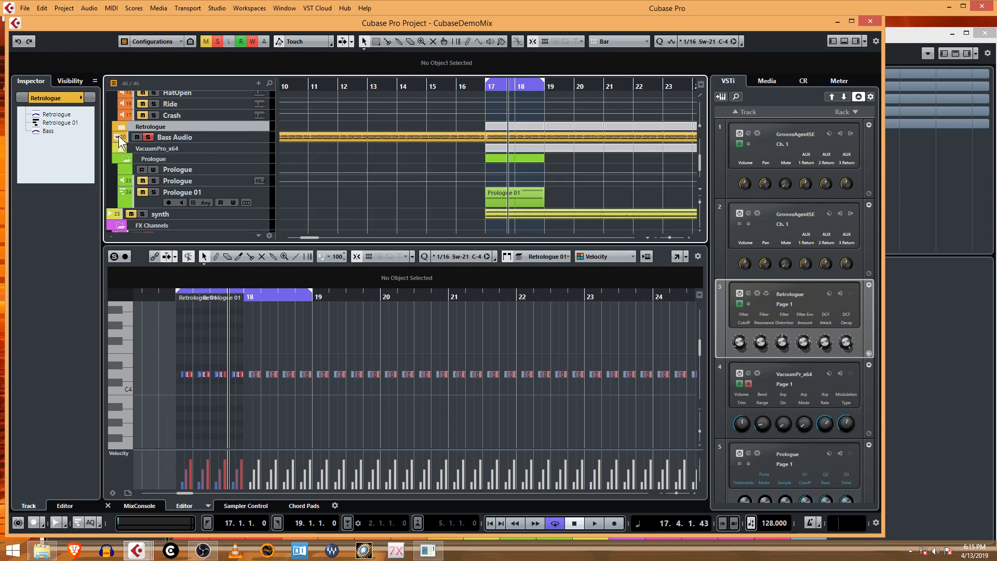
{"action": "left_click", "coordinate": [257, 133]}
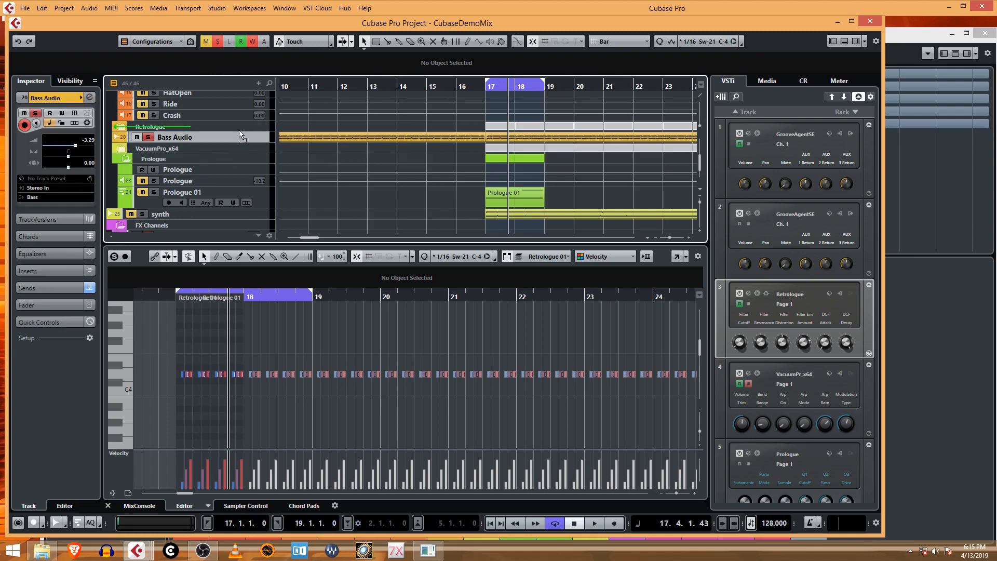
{"action": "left_click", "coordinate": [120, 128]}
{"action": "left_click", "coordinate": [119, 128]}
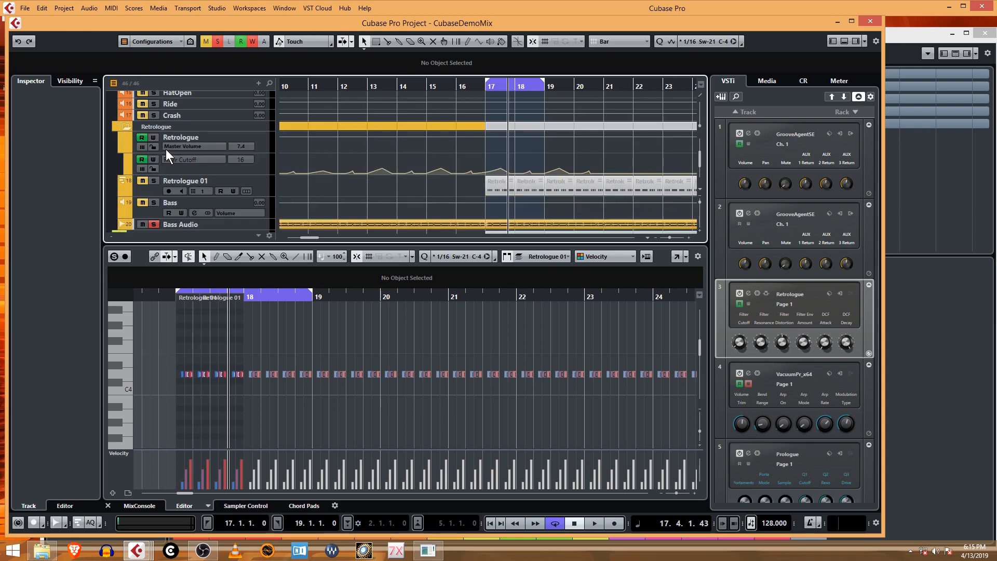
{"action": "scroll", "coordinate": [168, 151], "scroll_direction": "down", "scroll_amount": 3}
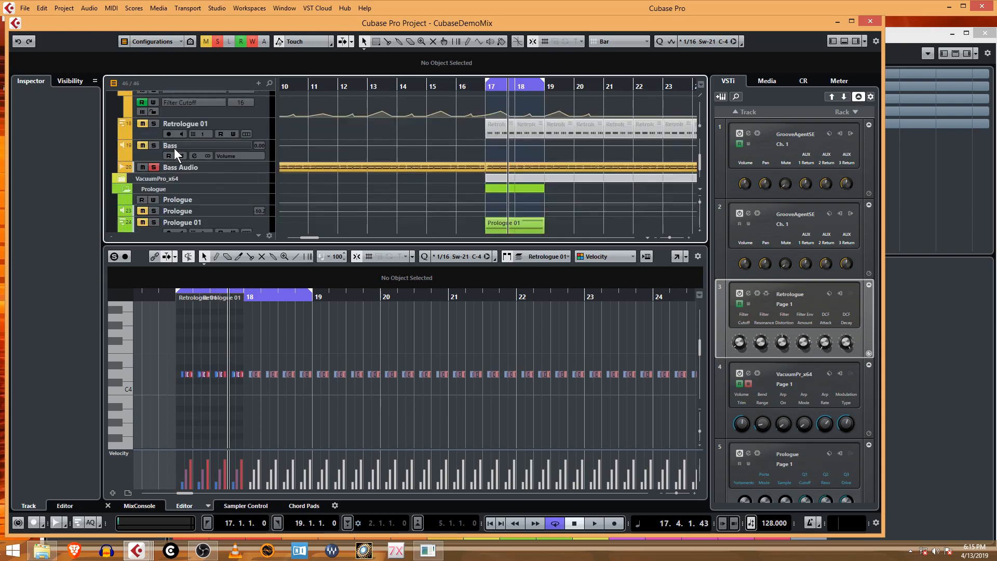
{"action": "scroll", "coordinate": [270, 179], "scroll_direction": "up", "scroll_amount": 3}
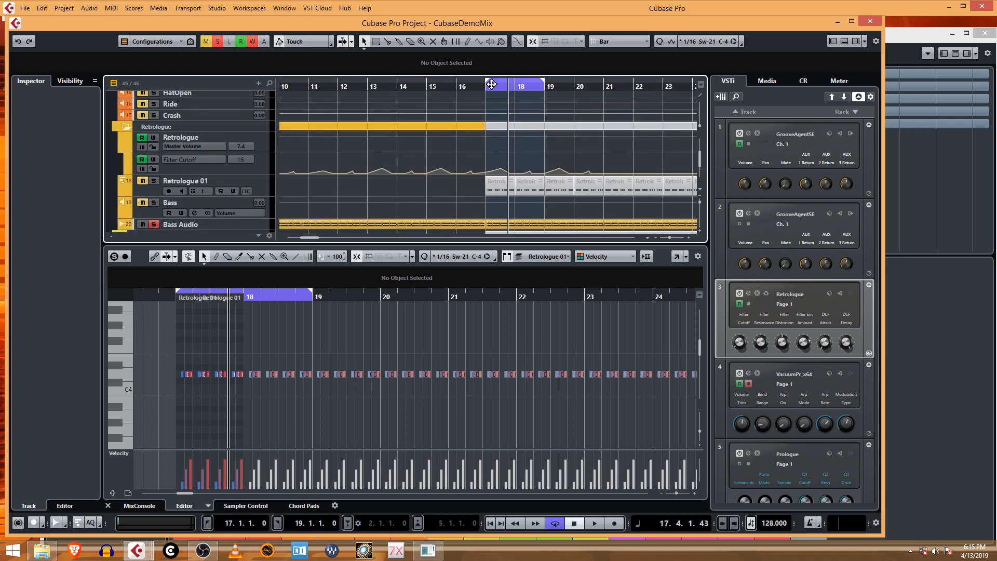
Deactivate all solo and mute states in the project and play the loop from bar 17.
{"action": "key", "text": "space"}
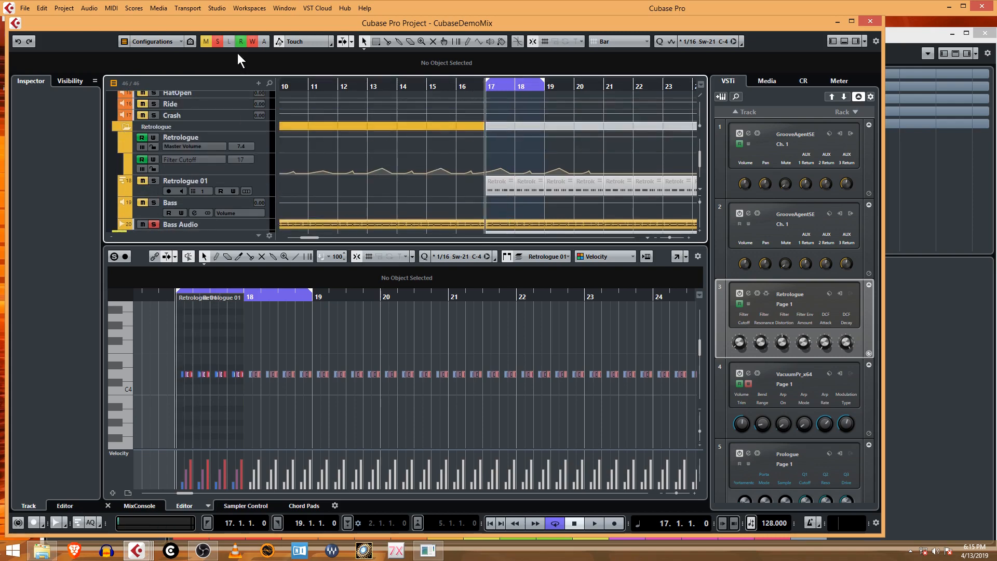
{"action": "left_click", "coordinate": [219, 41]}
{"action": "left_click", "coordinate": [205, 42]}
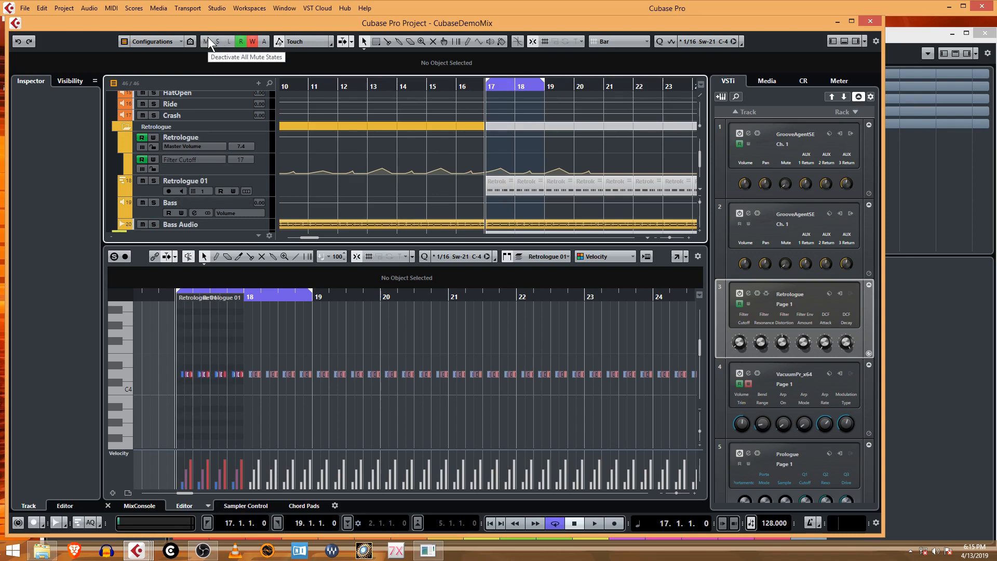
{"action": "key", "text": "space"}
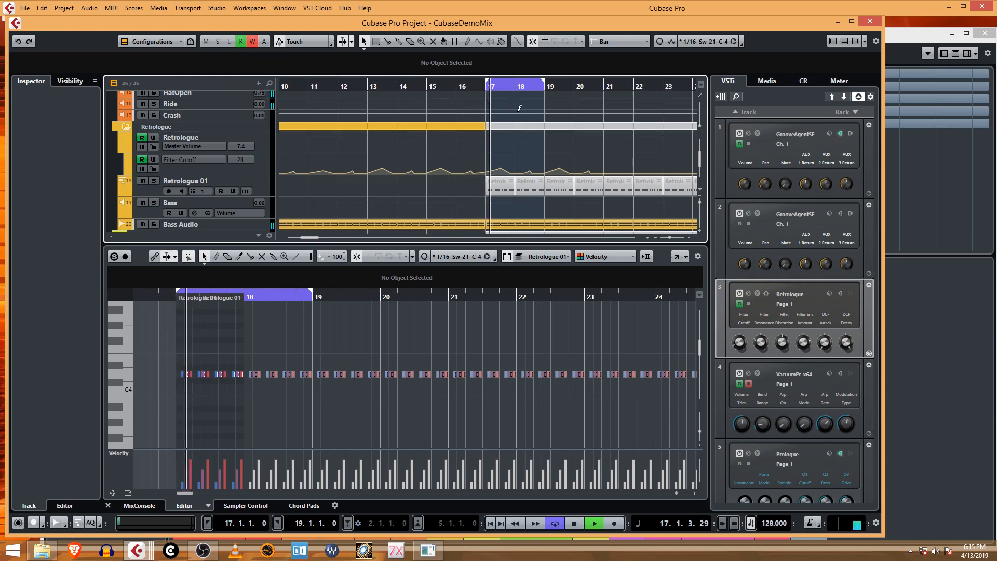
{"action": "scroll", "coordinate": [218, 135], "scroll_direction": "up", "scroll_amount": 3}
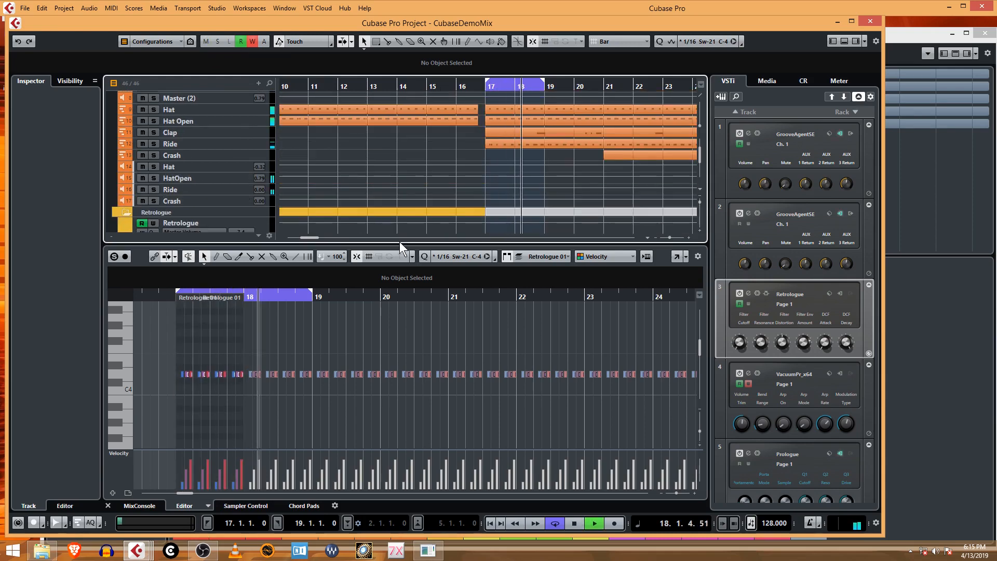
Check the output routing of the Ride, HatOpen, Hat, Snare, Kick and Master channels in both Groove Agent SE instruments.
{"action": "scroll", "coordinate": [200, 166], "scroll_direction": "down", "scroll_amount": 2}
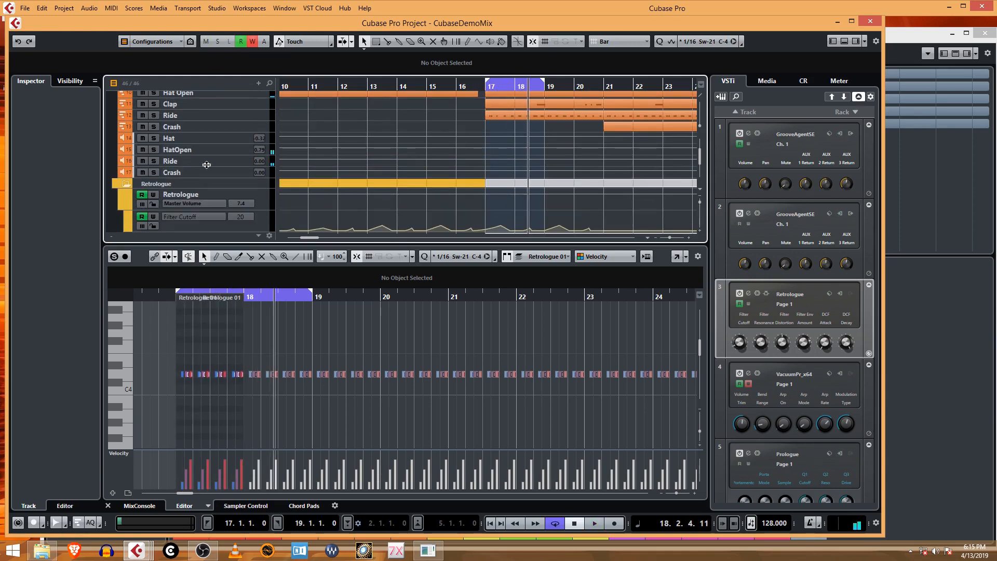
{"action": "left_click", "coordinate": [210, 161]}
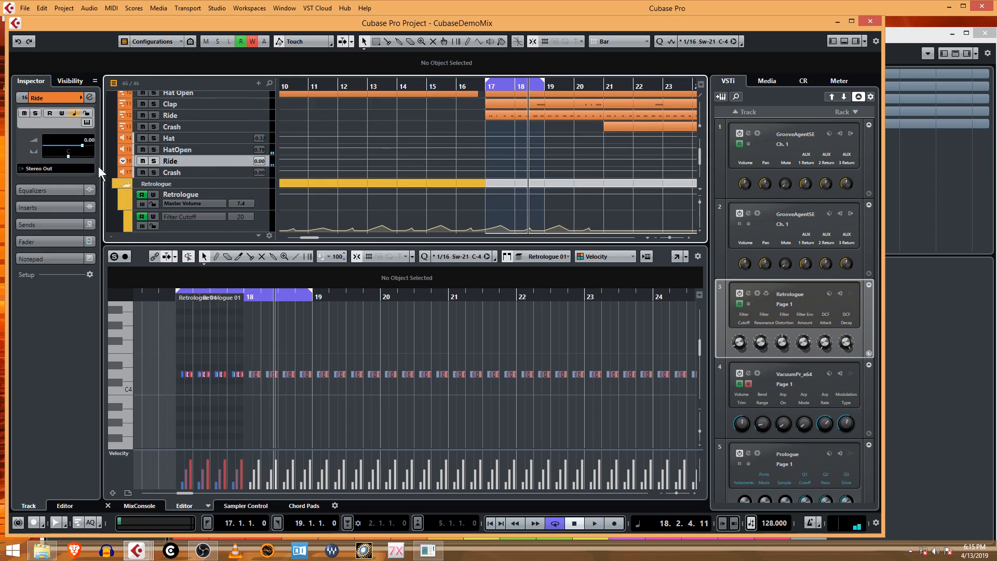
{"action": "left_click", "coordinate": [196, 150]}
{"action": "left_click", "coordinate": [201, 136]}
{"action": "scroll", "coordinate": [202, 135], "scroll_direction": "up", "scroll_amount": 10}
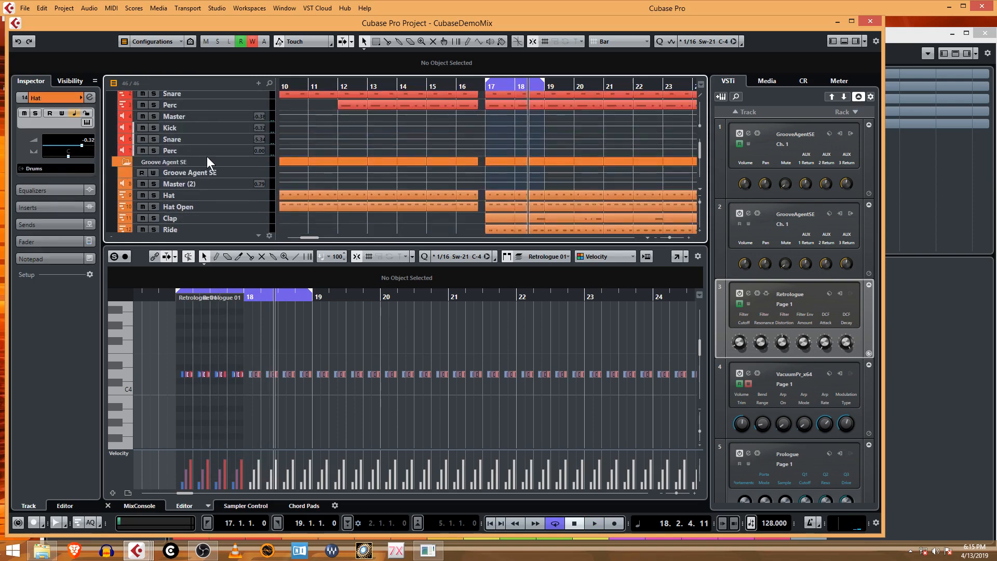
{"action": "left_click", "coordinate": [182, 196]}
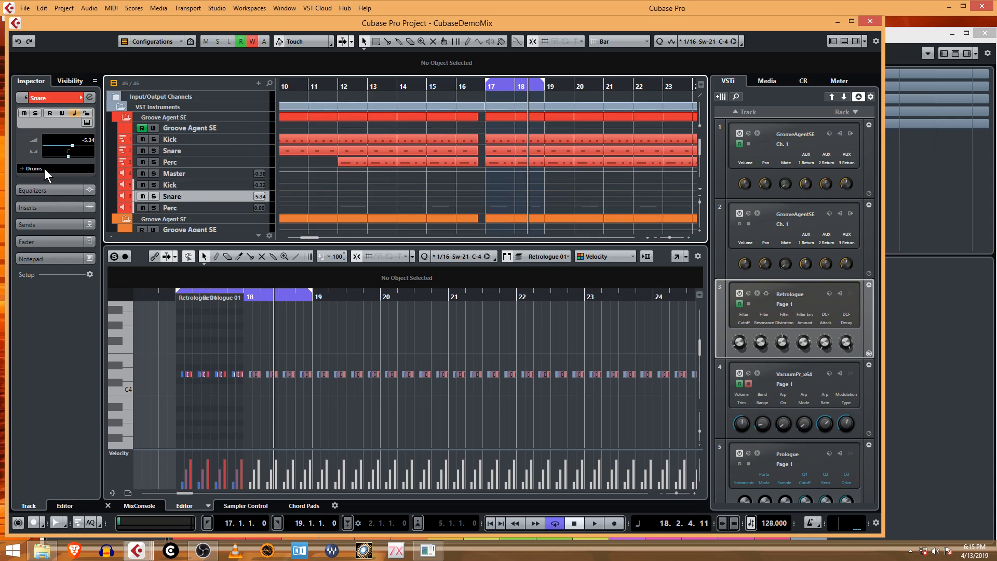
{"action": "left_click", "coordinate": [183, 175]}
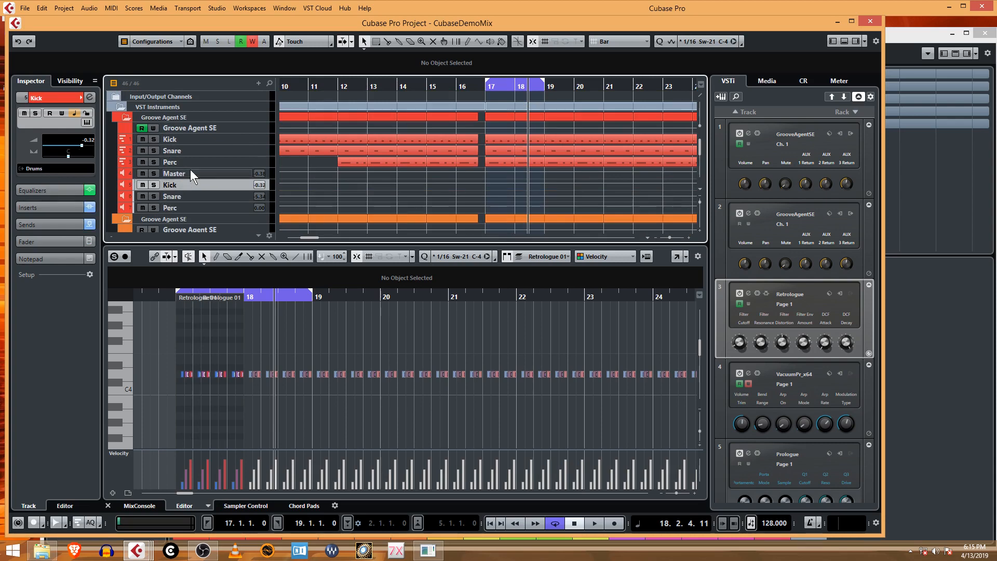
{"action": "scroll", "coordinate": [182, 192], "scroll_direction": "down", "scroll_amount": 4}
{"action": "scroll", "coordinate": [184, 183], "scroll_direction": "down", "scroll_amount": 2}
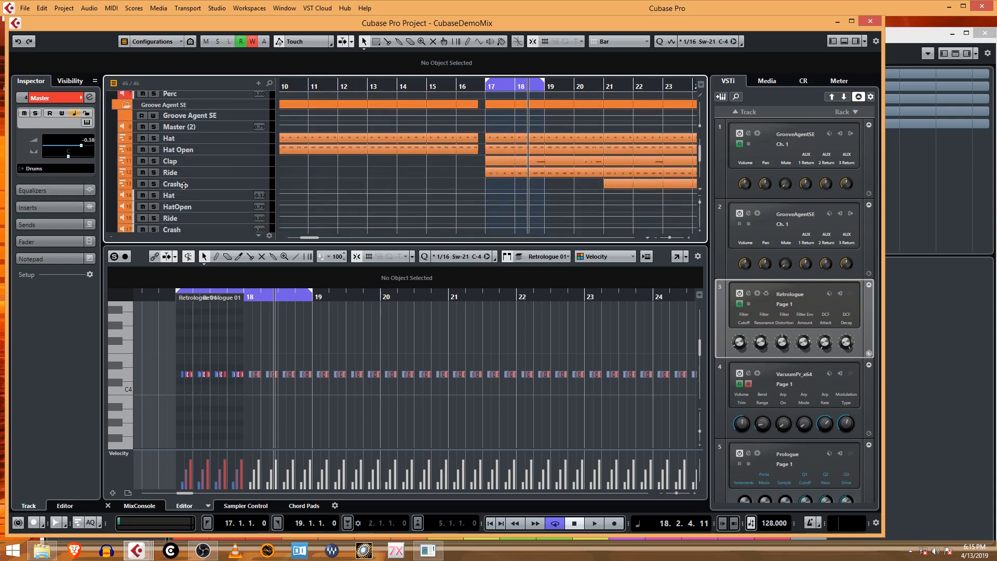
{"action": "left_click", "coordinate": [187, 194]}
{"action": "scroll", "coordinate": [156, 183], "scroll_direction": "down", "scroll_amount": 4}
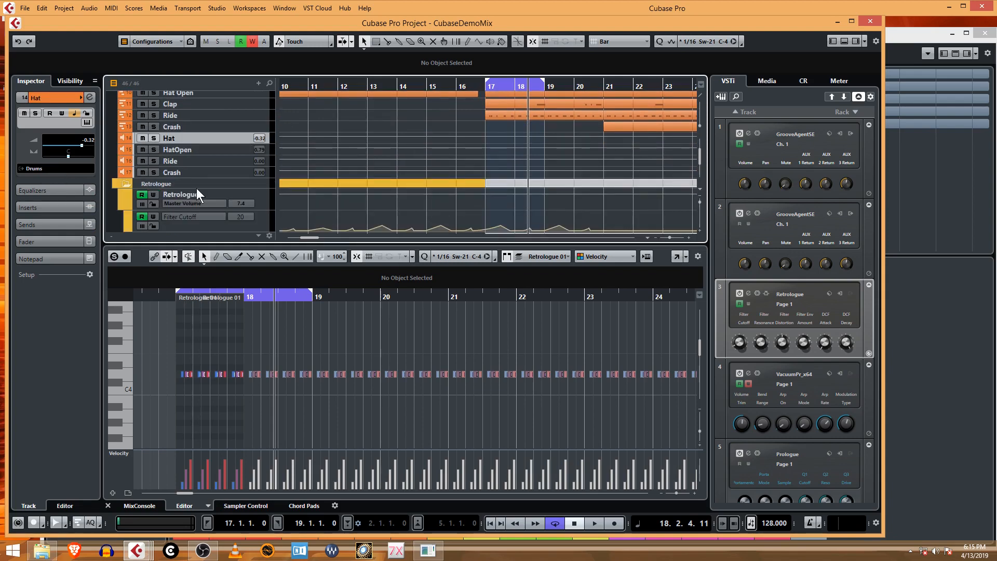
Route the outputs of the HatOpen, Ride and Crash channels to the Drums group.
{"action": "left_click", "coordinate": [204, 151]}
{"action": "left_click", "coordinate": [58, 168]}
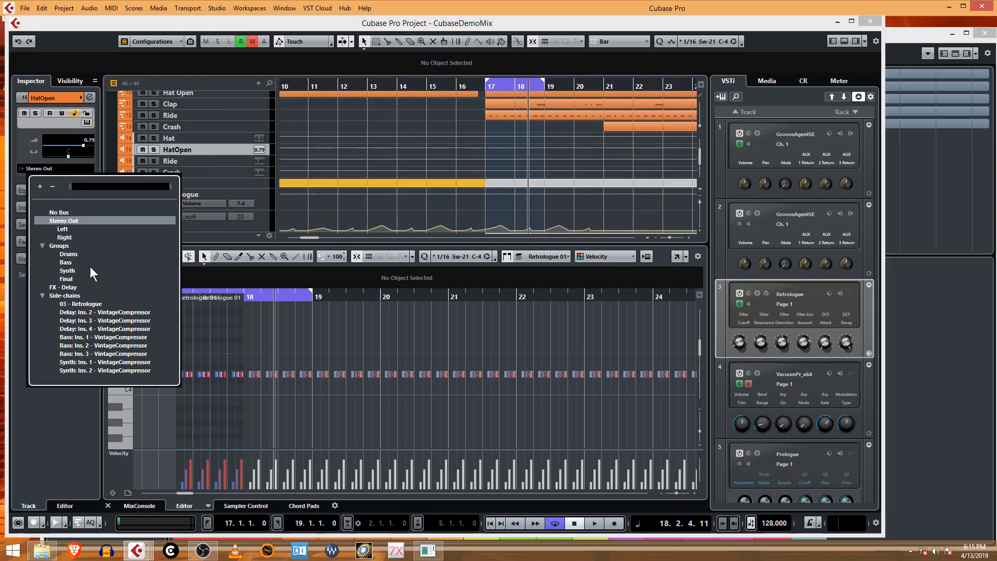
{"action": "left_click", "coordinate": [78, 255]}
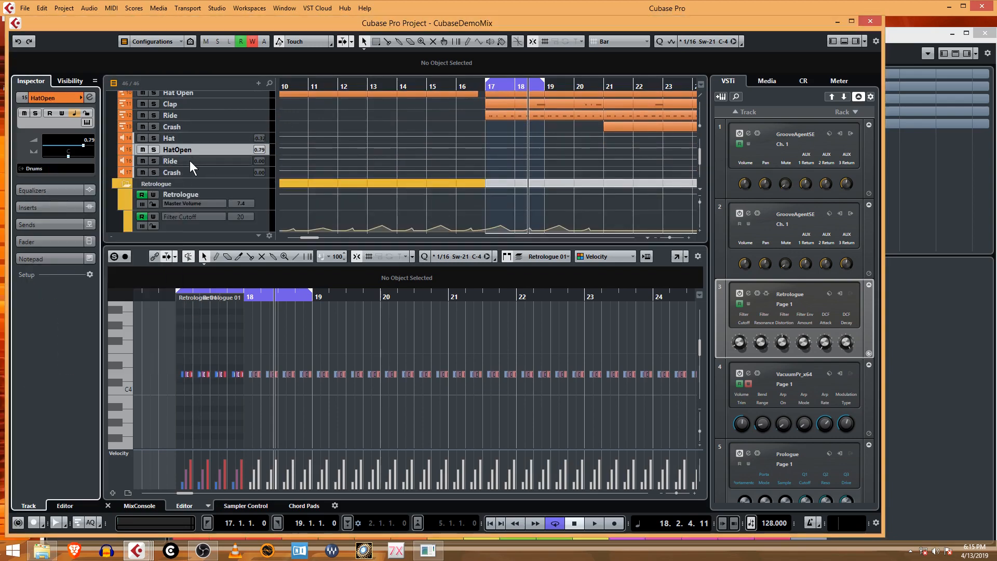
{"action": "left_click", "coordinate": [189, 161]}
{"action": "left_click", "coordinate": [47, 169]}
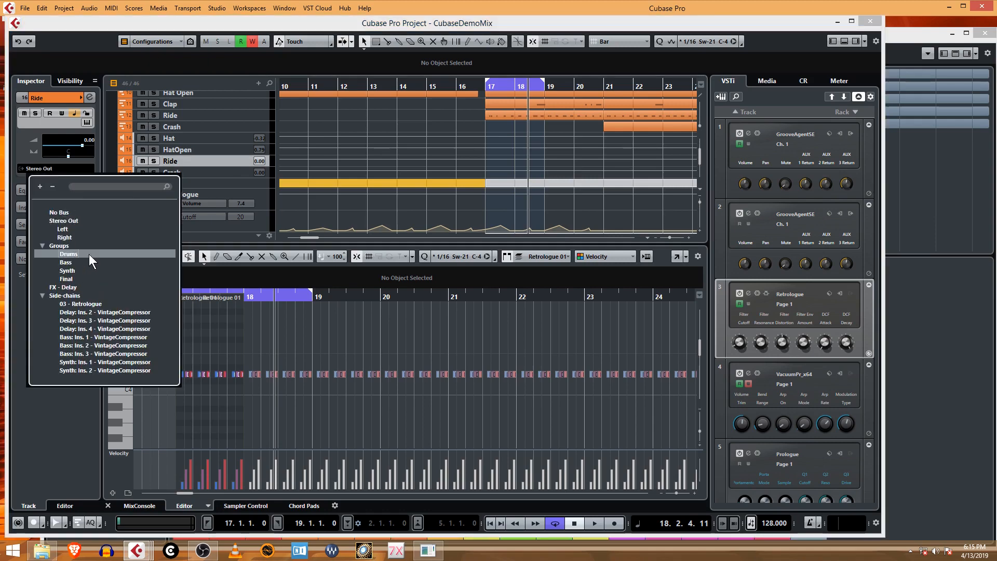
{"action": "left_click", "coordinate": [89, 254]}
{"action": "left_click", "coordinate": [185, 171]}
{"action": "left_click", "coordinate": [62, 168]}
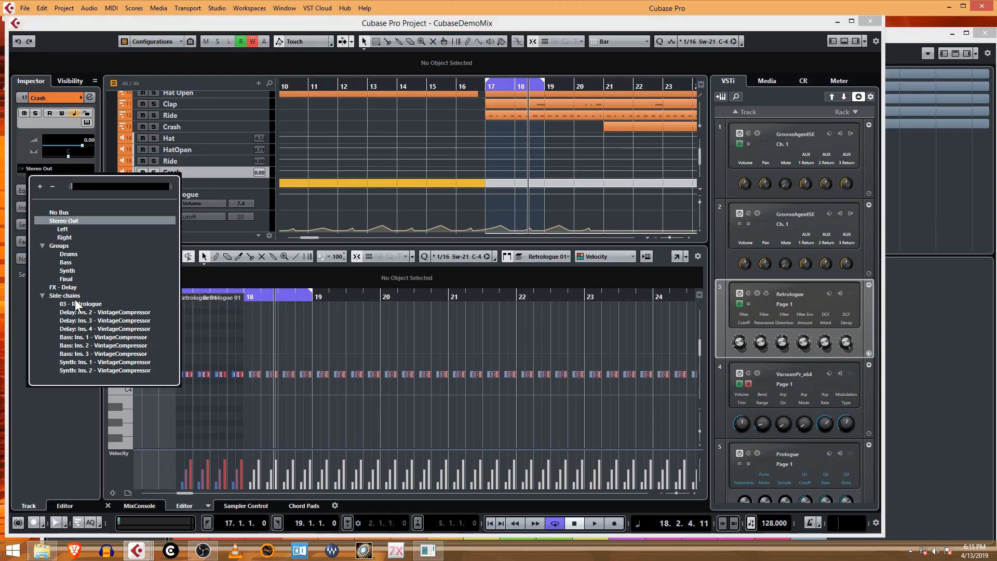
{"action": "left_click", "coordinate": [88, 255]}
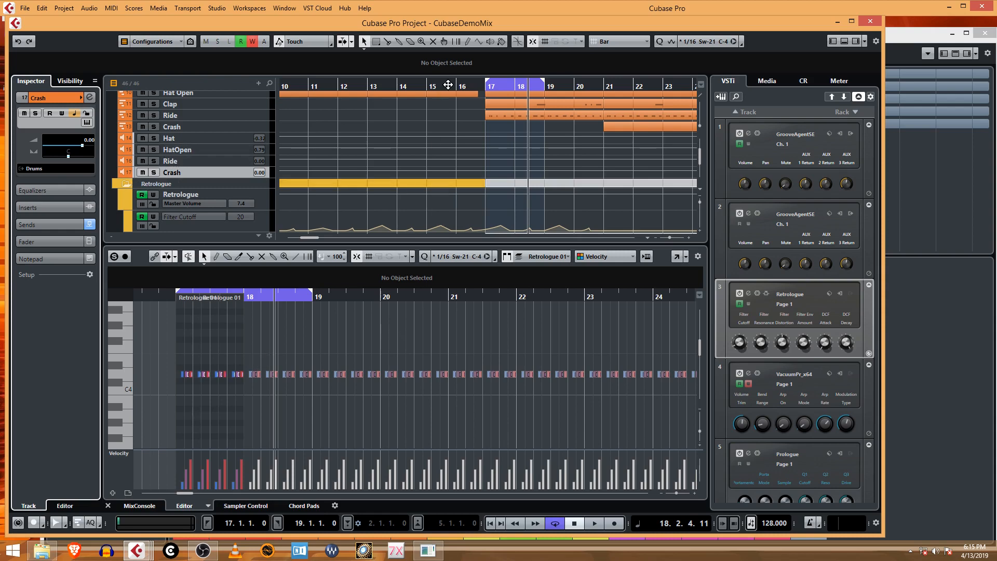
While looping from bar 17, set the Drums group fader to -0.32 dB and the Final group fader to minimum in the MixConsole.
{"action": "left_click", "coordinate": [485, 87]}
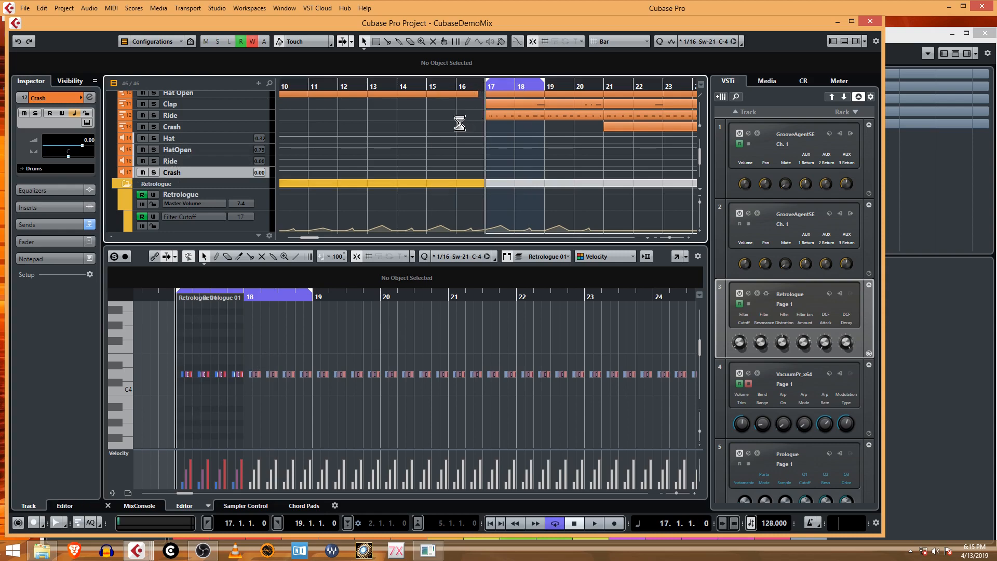
{"action": "key", "text": "space"}
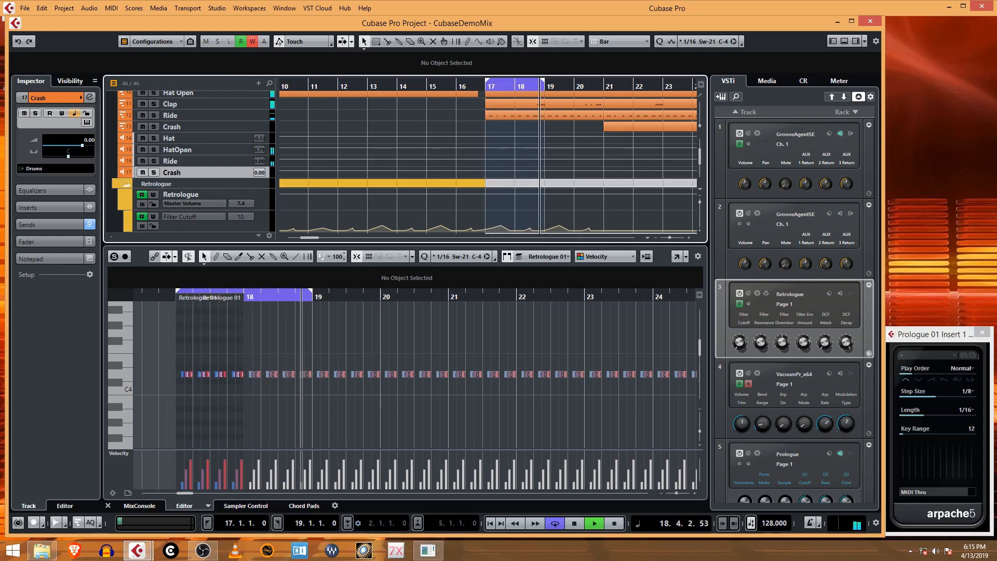
{"action": "key", "text": "F3"}
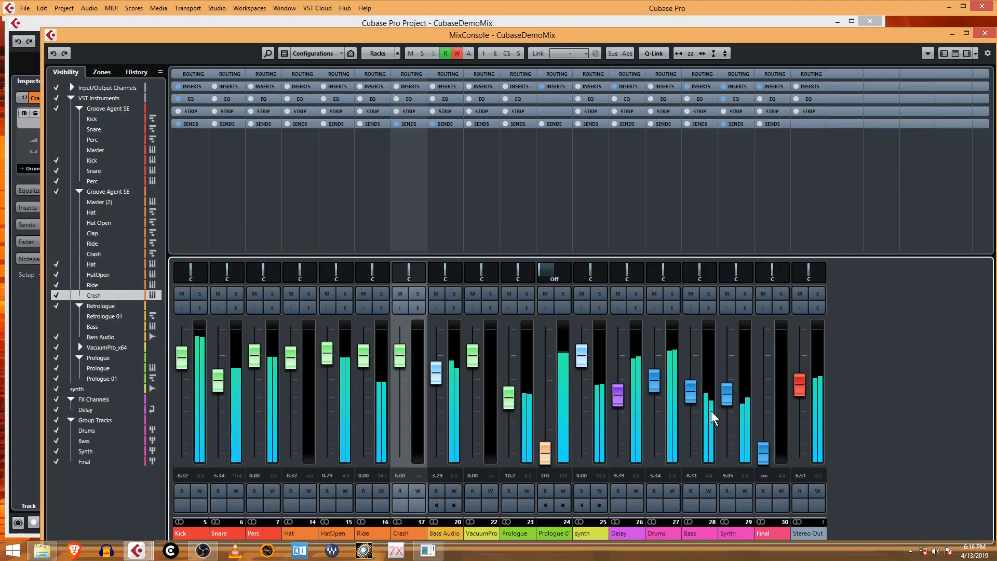
{"action": "left_click_drag", "start_coordinate": [655, 392], "coordinate": [659, 369]}
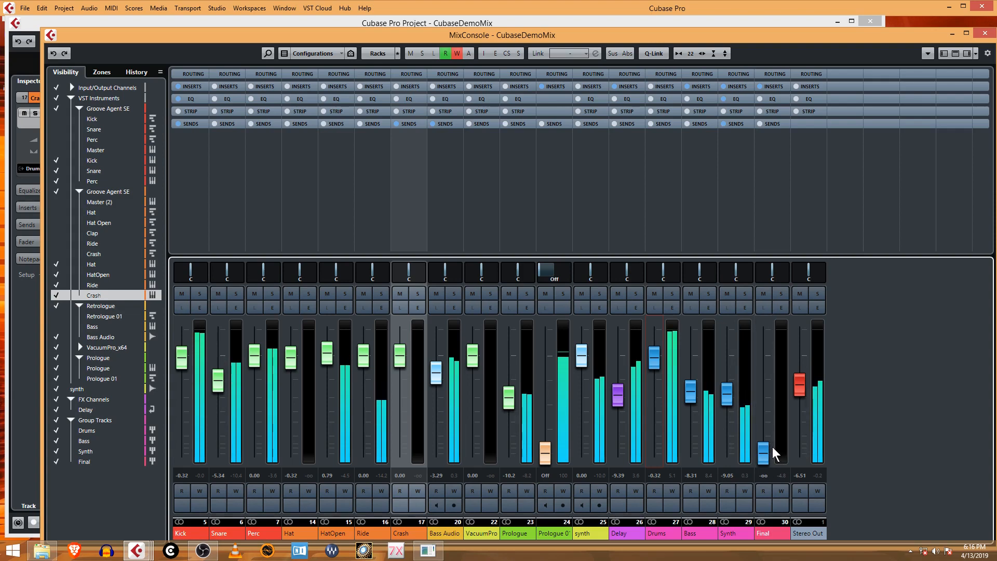
{"action": "left_click_drag", "start_coordinate": [765, 453], "coordinate": [767, 499]}
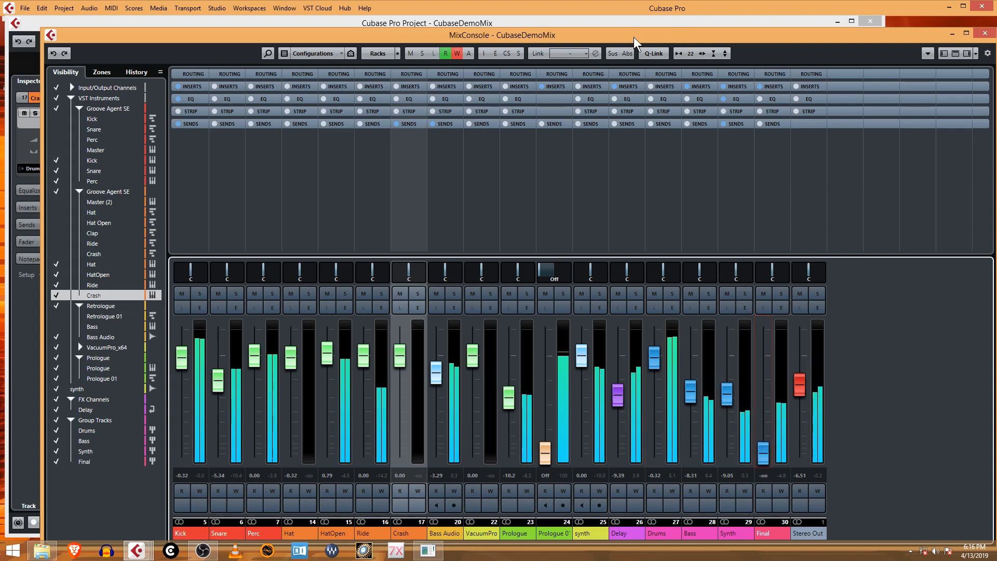
{"action": "left_click", "coordinate": [985, 32]}
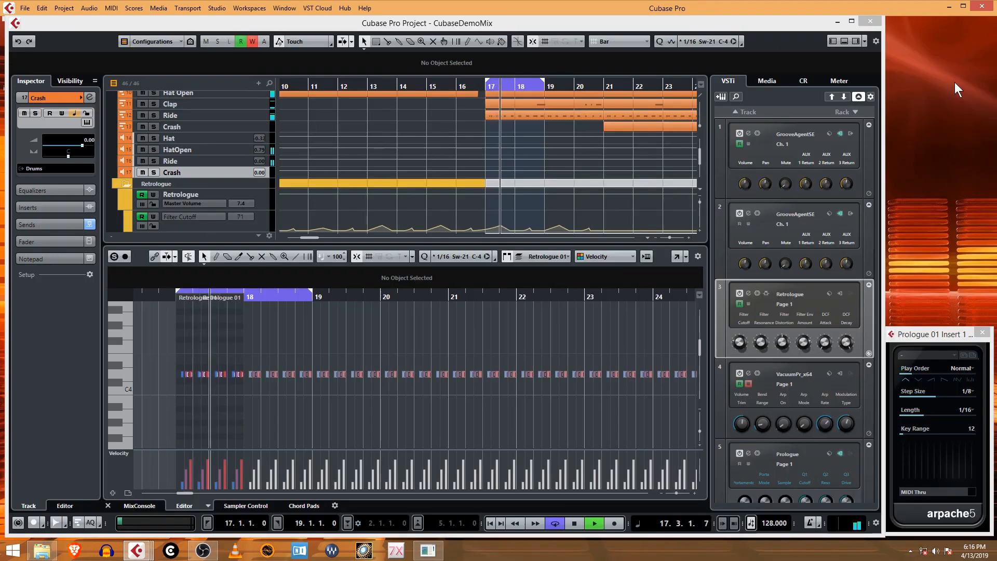
Look through the drum and Retrologue tracks and check the output routing of the Bass Audio track.
{"action": "scroll", "coordinate": [202, 184], "scroll_direction": "up", "scroll_amount": 4}
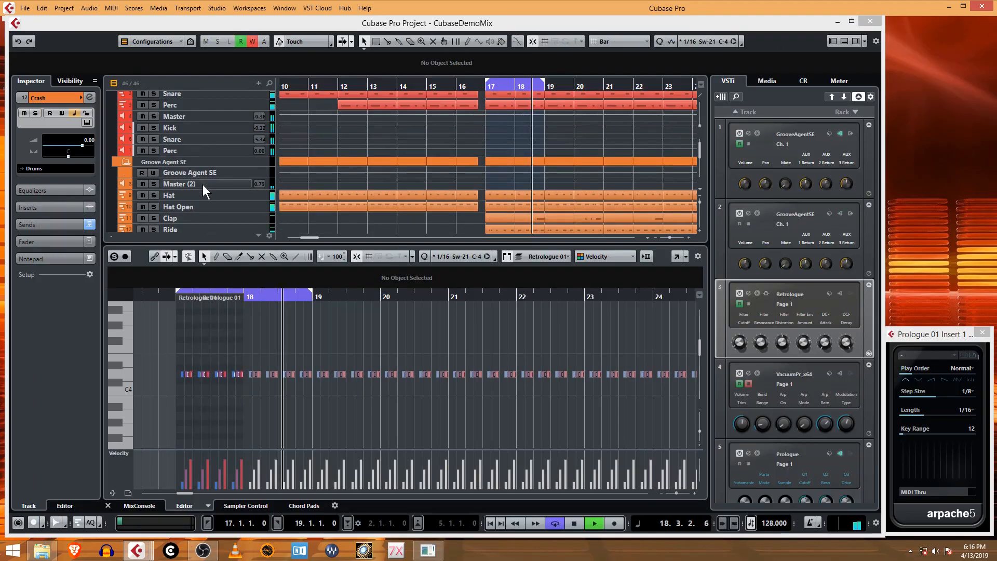
{"action": "scroll", "coordinate": [204, 185], "scroll_direction": "up", "scroll_amount": 4}
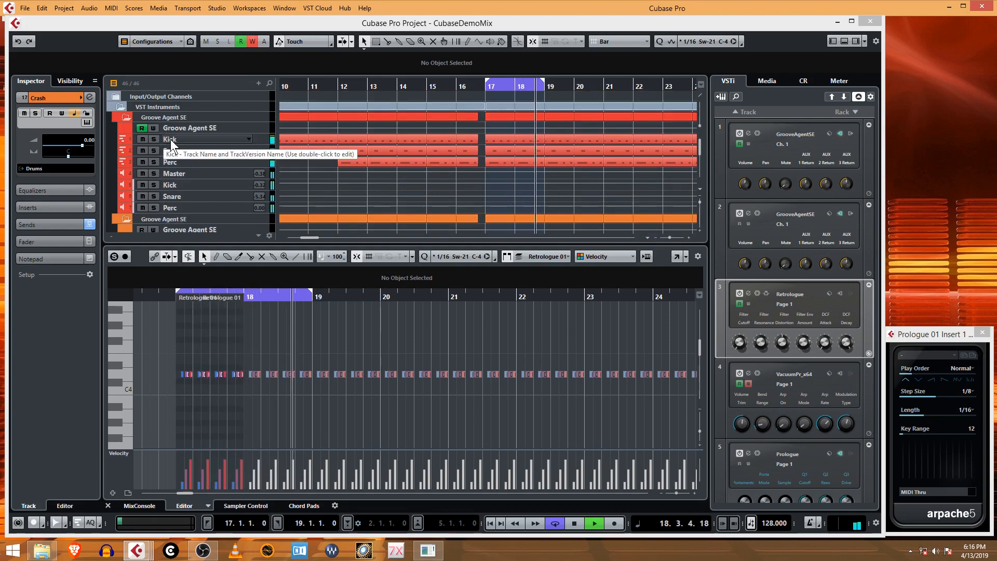
{"action": "scroll", "coordinate": [182, 175], "scroll_direction": "down", "scroll_amount": 7}
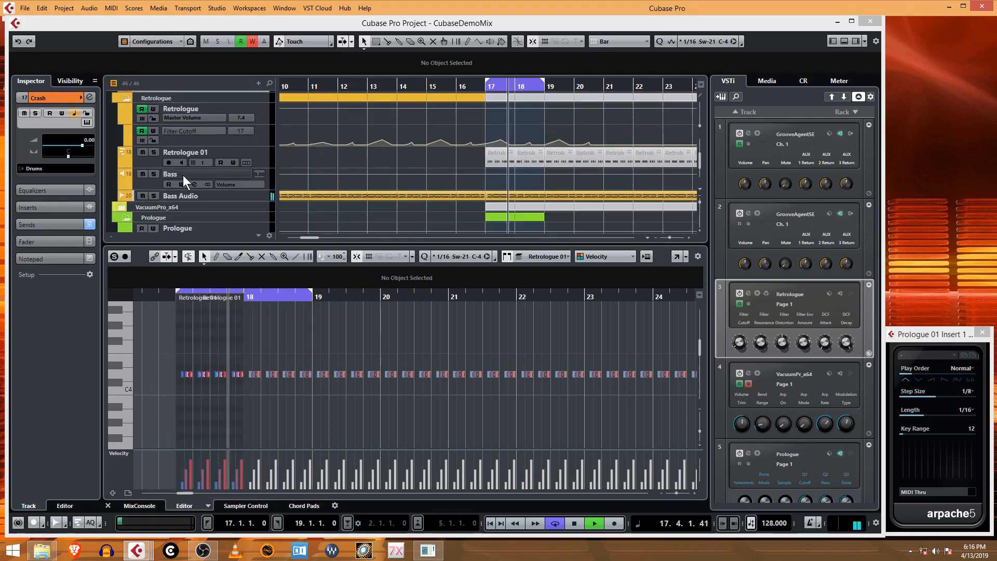
{"action": "scroll", "coordinate": [183, 176], "scroll_direction": "down", "scroll_amount": 2}
{"action": "left_click", "coordinate": [210, 168]}
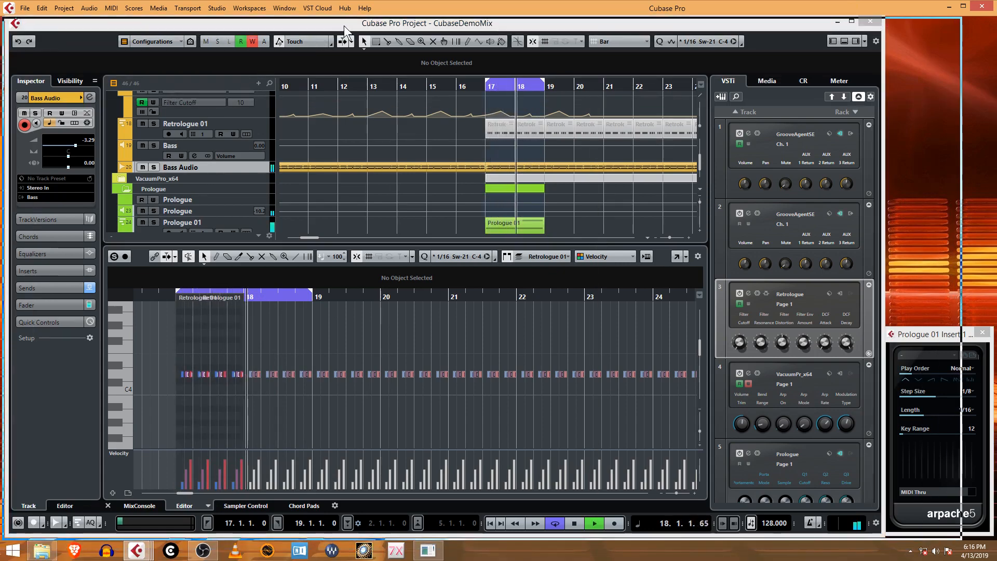
Check the Bass group's output routing in its channel settings and lower its MixConsole fader to -9.21 dB.
{"action": "key", "text": "F3"}
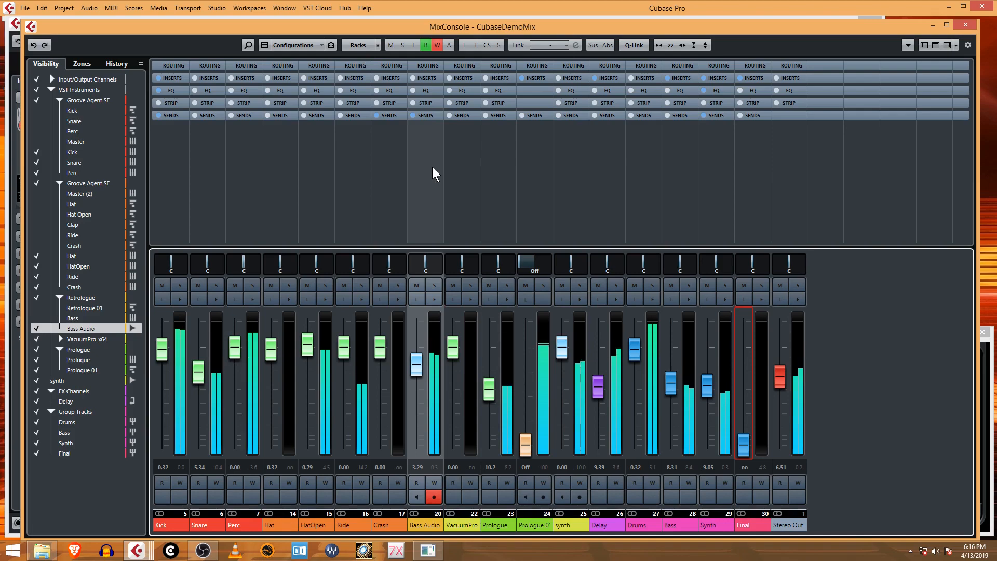
{"action": "key", "text": "F3"}
{"action": "key", "text": "F3"}
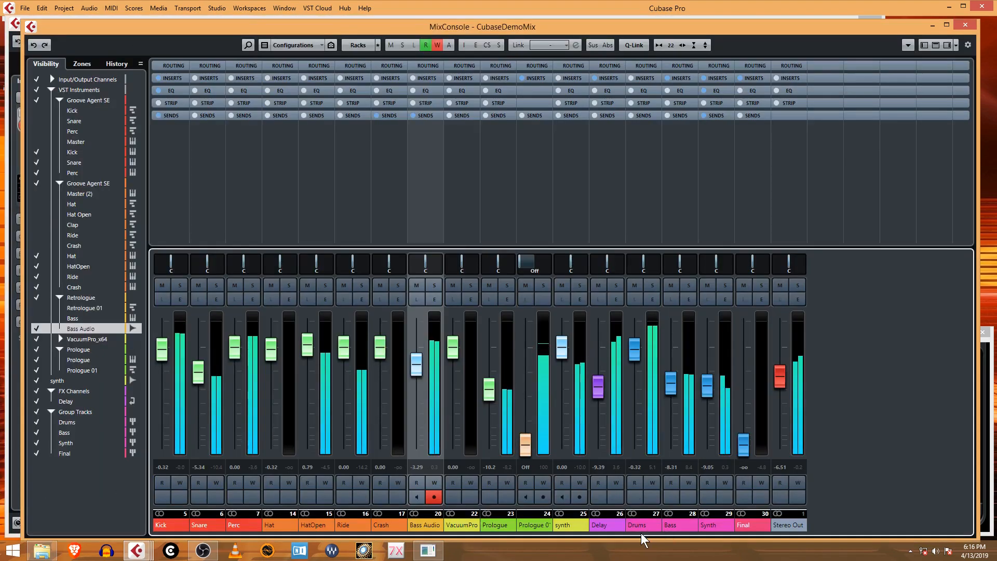
{"action": "left_click", "coordinate": [689, 300]}
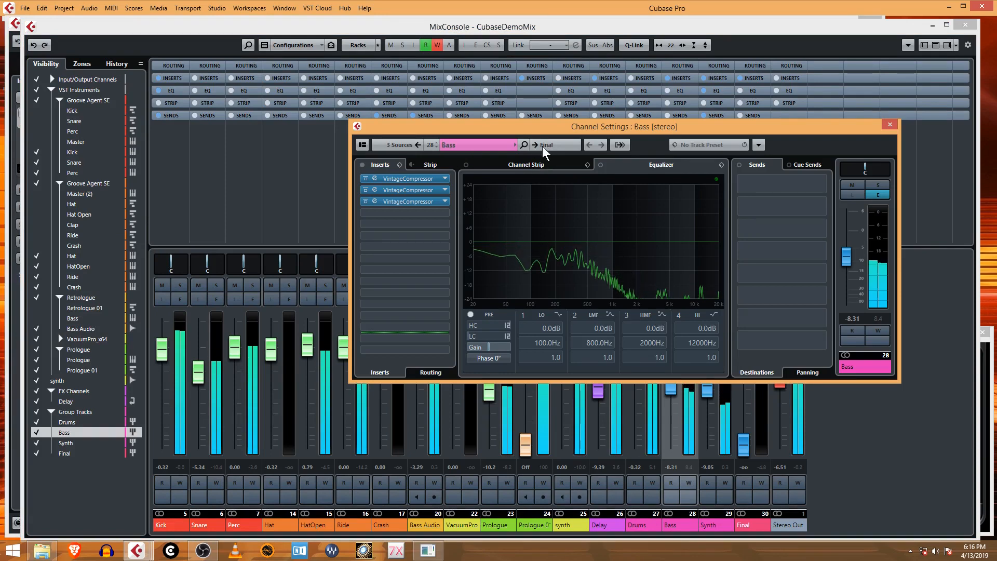
{"action": "left_click", "coordinate": [890, 125]}
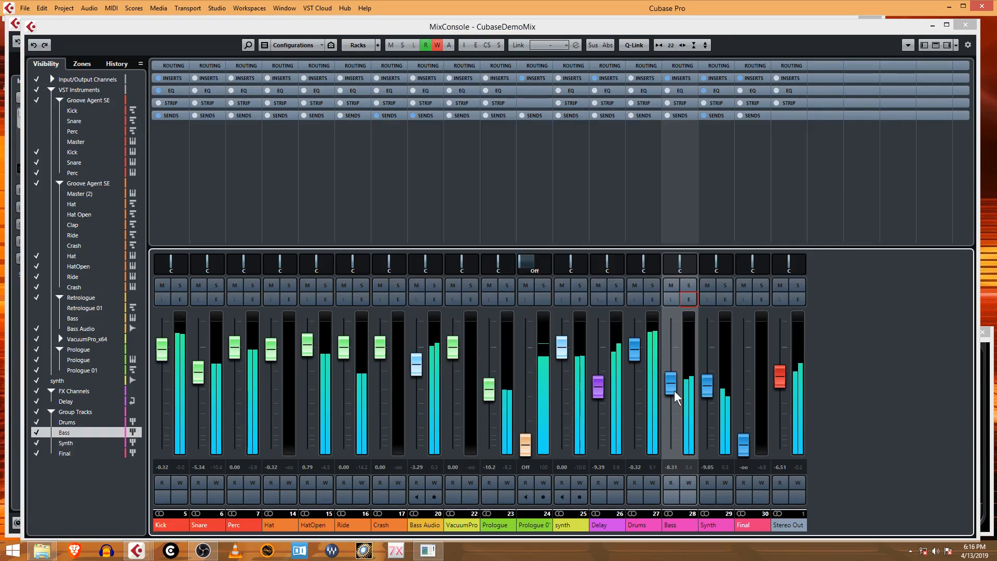
{"action": "left_click_drag", "start_coordinate": [675, 387], "coordinate": [695, 390]}
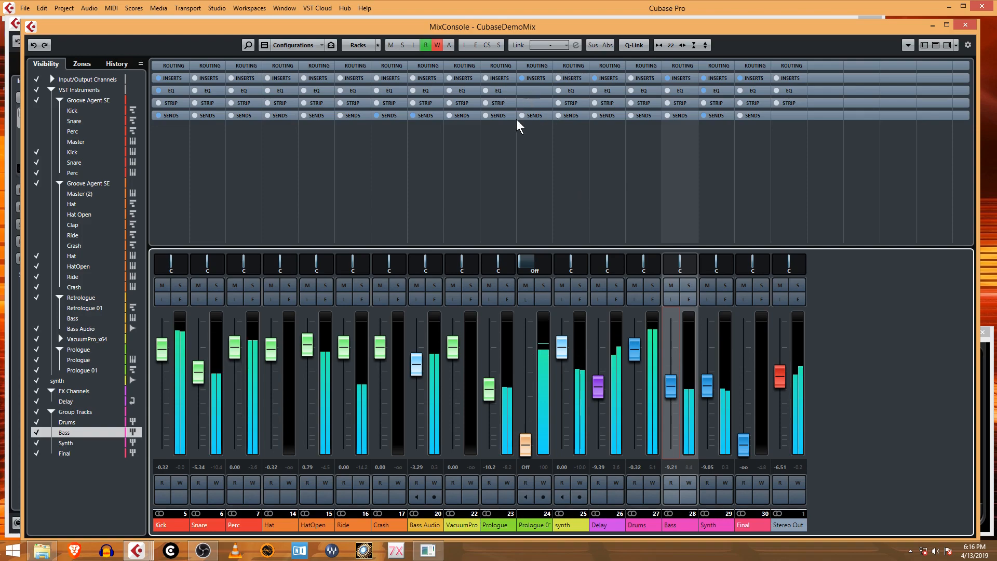
{"action": "key", "text": "F3"}
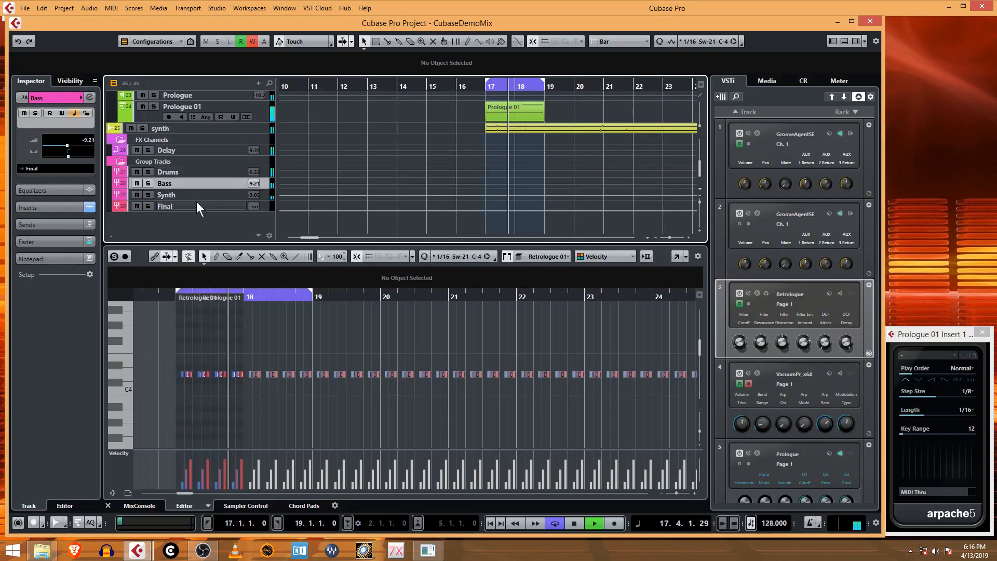
Check the synth track's output routing and audition the track by briefly muting and soloing it during playback.
{"action": "scroll", "coordinate": [190, 184], "scroll_direction": "up", "scroll_amount": 3}
{"action": "scroll", "coordinate": [200, 208], "scroll_direction": "down", "scroll_amount": 2}
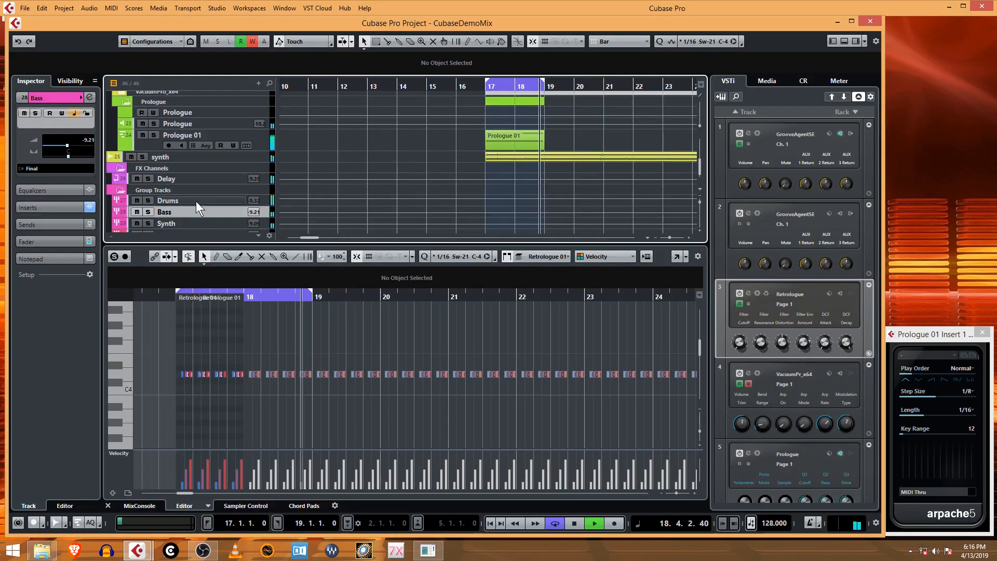
{"action": "left_click", "coordinate": [195, 156]}
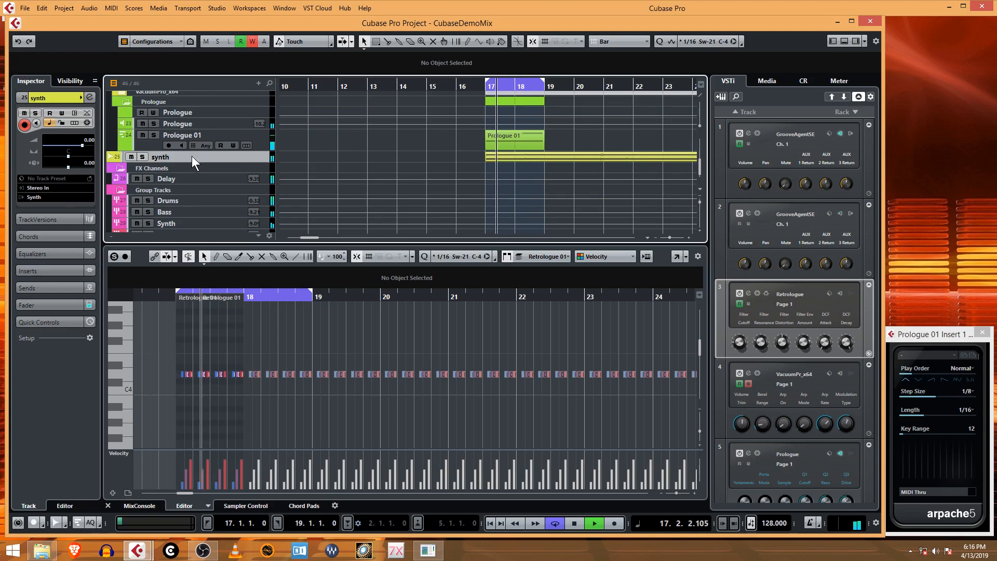
{"action": "left_click", "coordinate": [131, 156]}
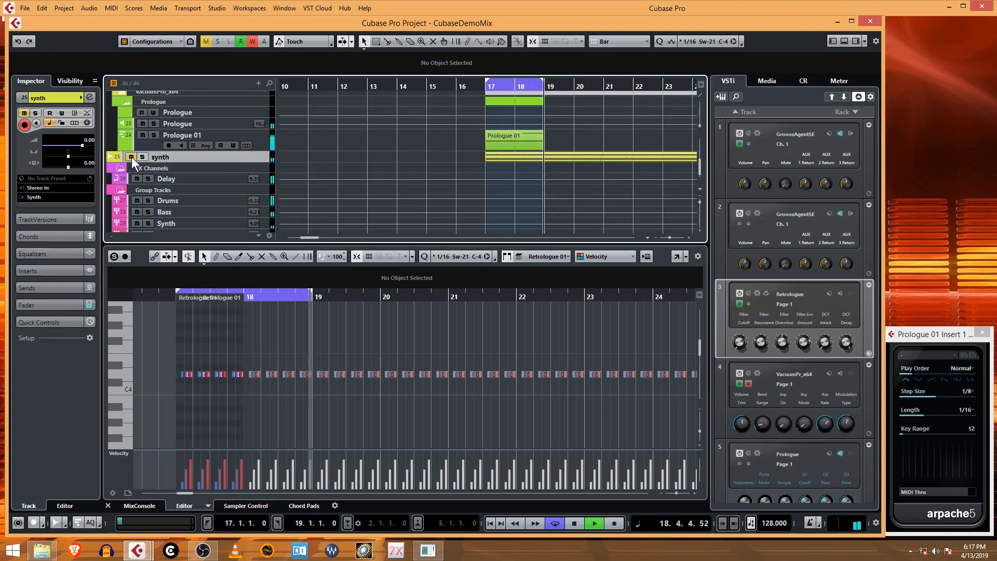
{"action": "left_click", "coordinate": [132, 157]}
{"action": "left_click", "coordinate": [139, 157]}
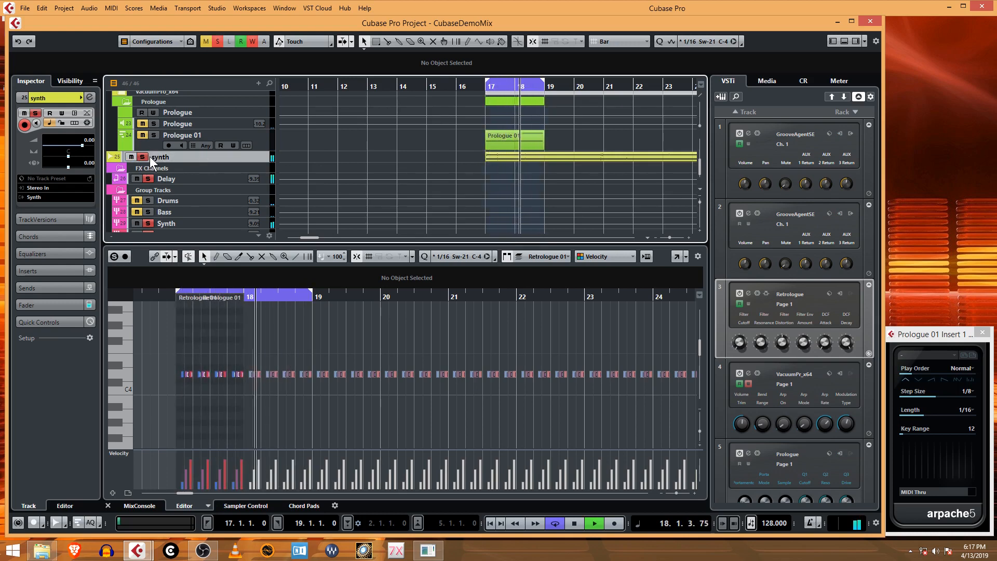
{"action": "left_click", "coordinate": [142, 157]}
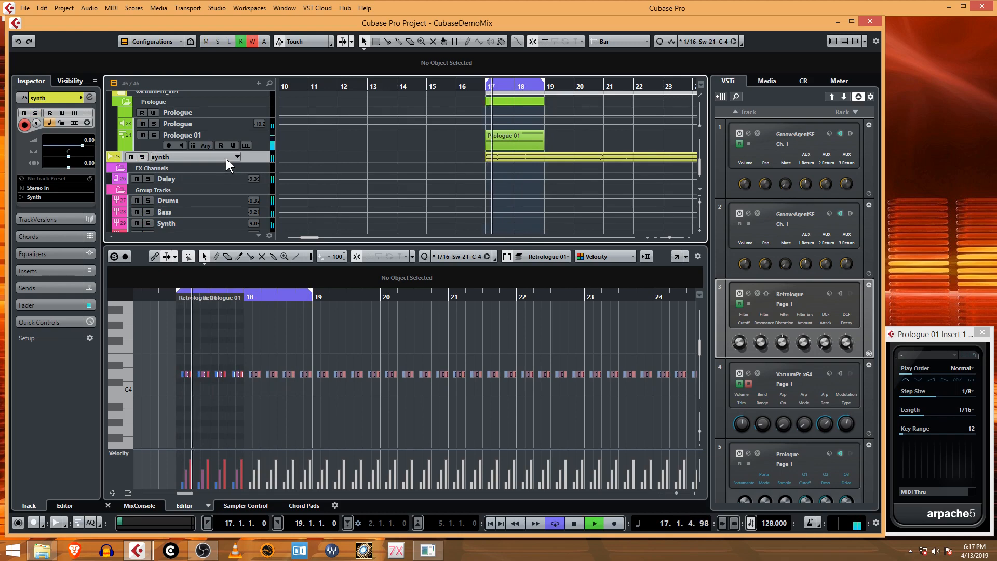
Stop playback and mute the synth track and the Prologue instrument channel.
{"action": "key", "text": "space"}
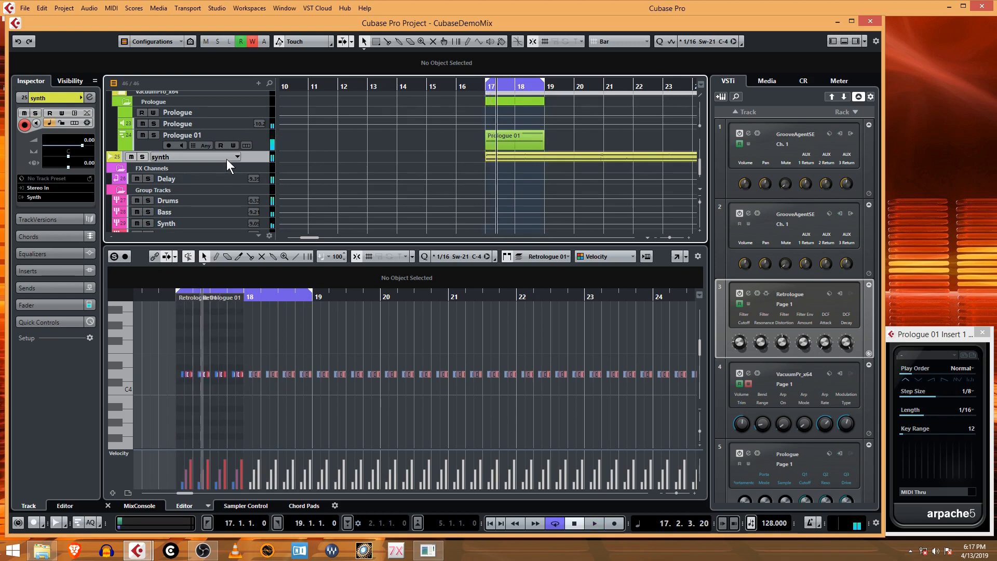
{"action": "left_click", "coordinate": [130, 157]}
{"action": "scroll", "coordinate": [189, 199], "scroll_direction": "up", "scroll_amount": 2}
{"action": "scroll", "coordinate": [182, 157], "scroll_direction": "up", "scroll_amount": 1}
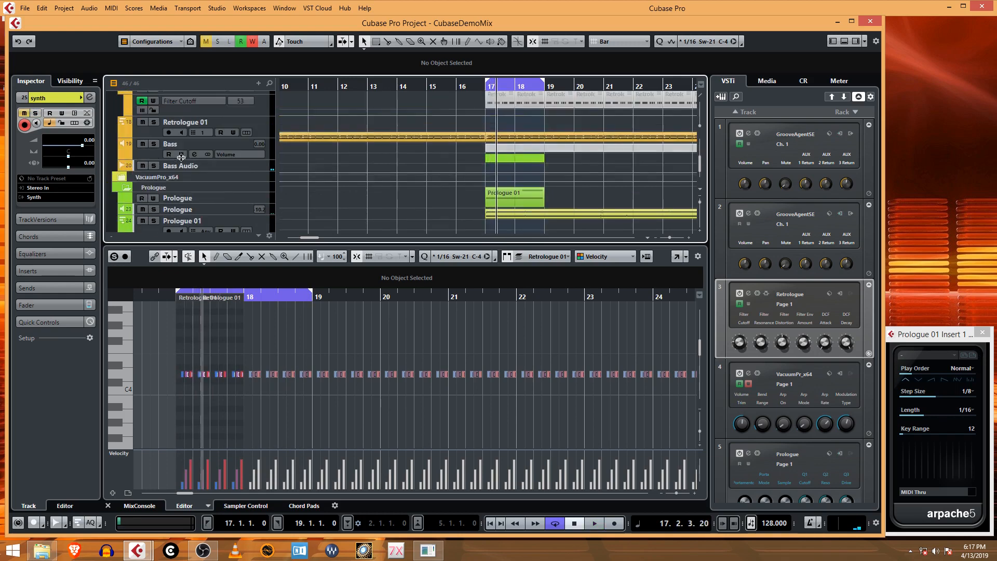
{"action": "left_click", "coordinate": [142, 209]}
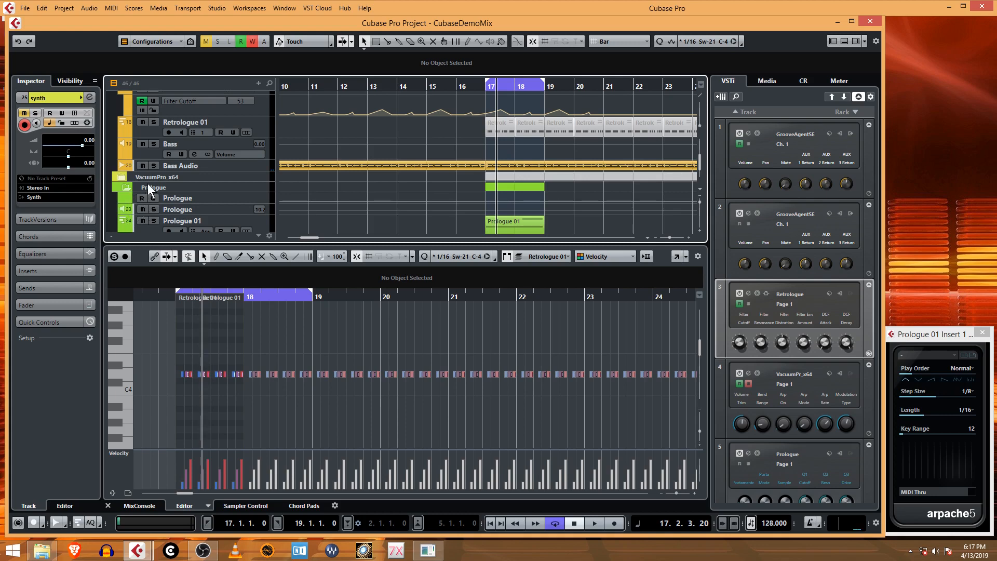
Check the Bass Audio track's output, mute the track and briefly play the loop to hear which channels still sound.
{"action": "scroll", "coordinate": [149, 187], "scroll_direction": "down", "scroll_amount": 1}
{"action": "scroll", "coordinate": [235, 218], "scroll_direction": "up", "scroll_amount": 1}
{"action": "left_click", "coordinate": [210, 166]}
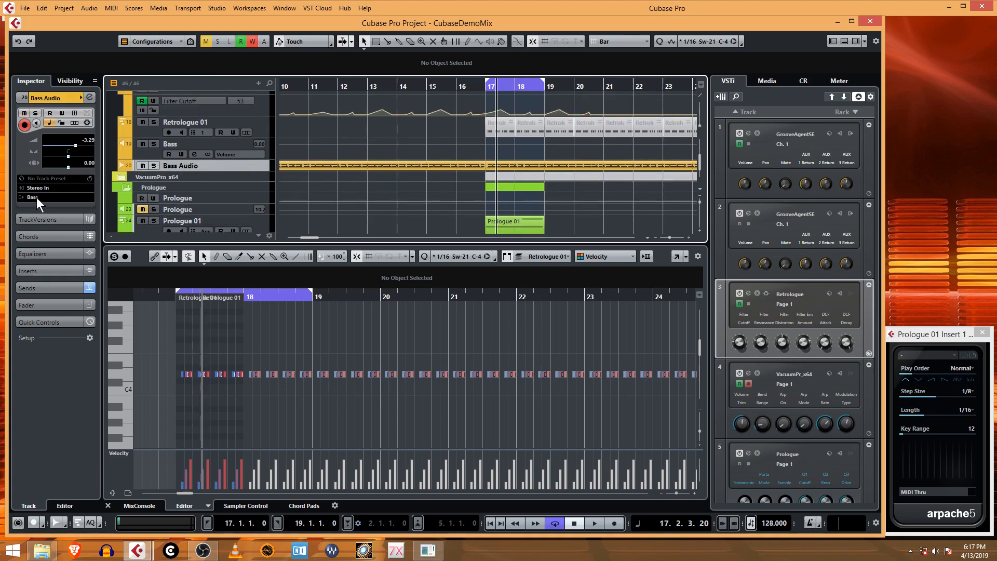
{"action": "left_click", "coordinate": [142, 165]}
{"action": "key", "text": "space"}
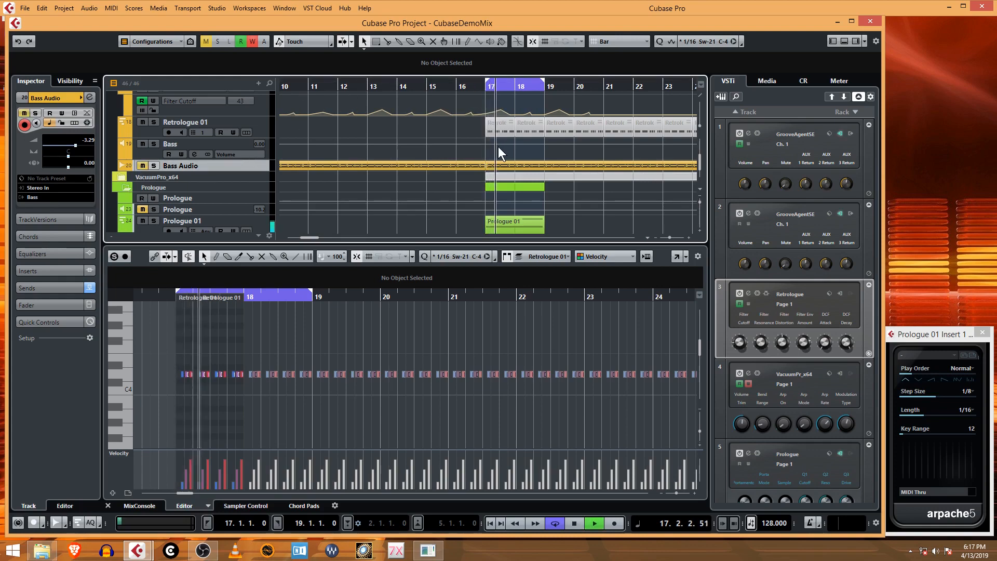
{"action": "left_click", "coordinate": [143, 165]}
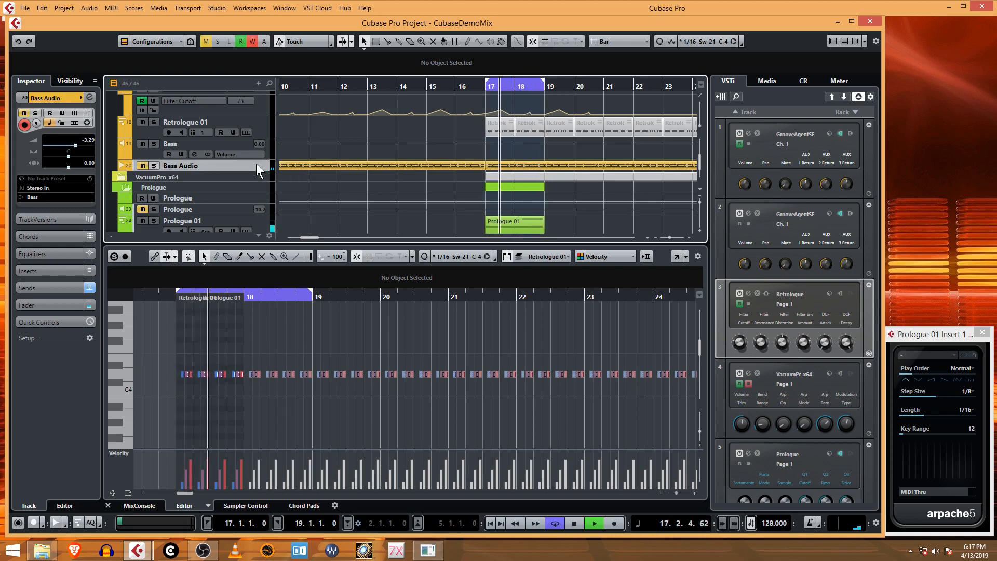
{"action": "key", "text": "space"}
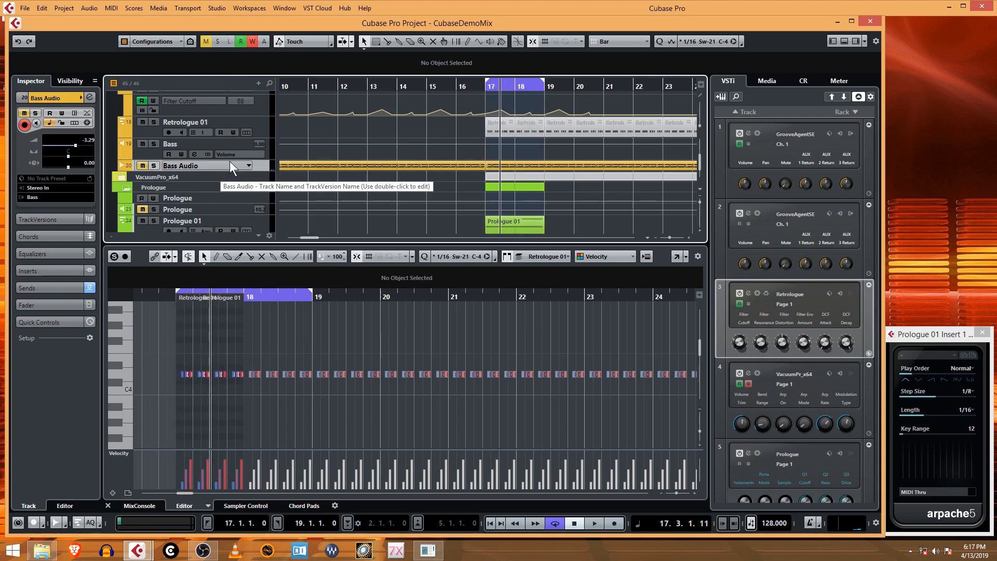
Route the output of the Delay FX channel to the Final group.
{"action": "scroll", "coordinate": [232, 210], "scroll_direction": "down", "scroll_amount": 5}
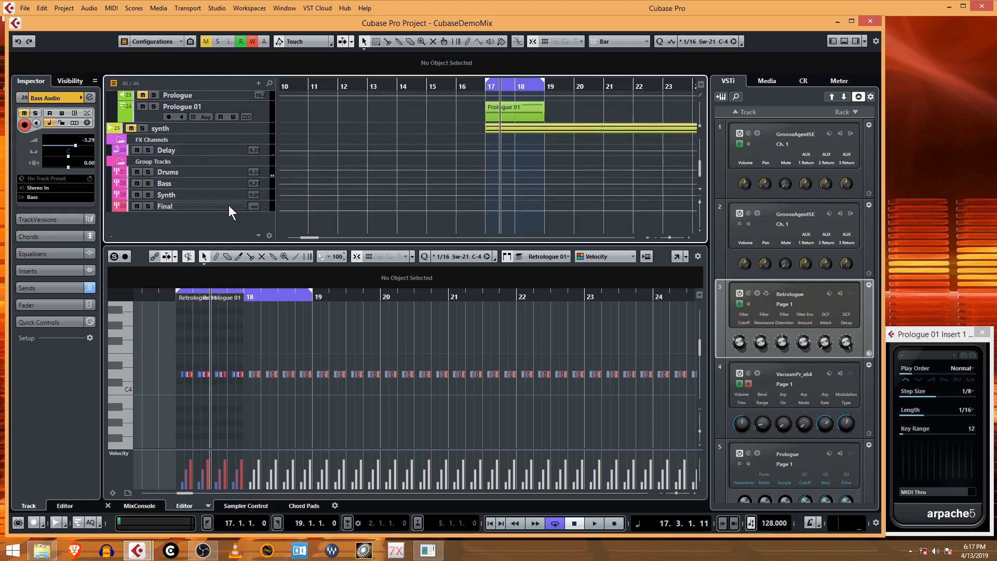
{"action": "left_click", "coordinate": [217, 150]}
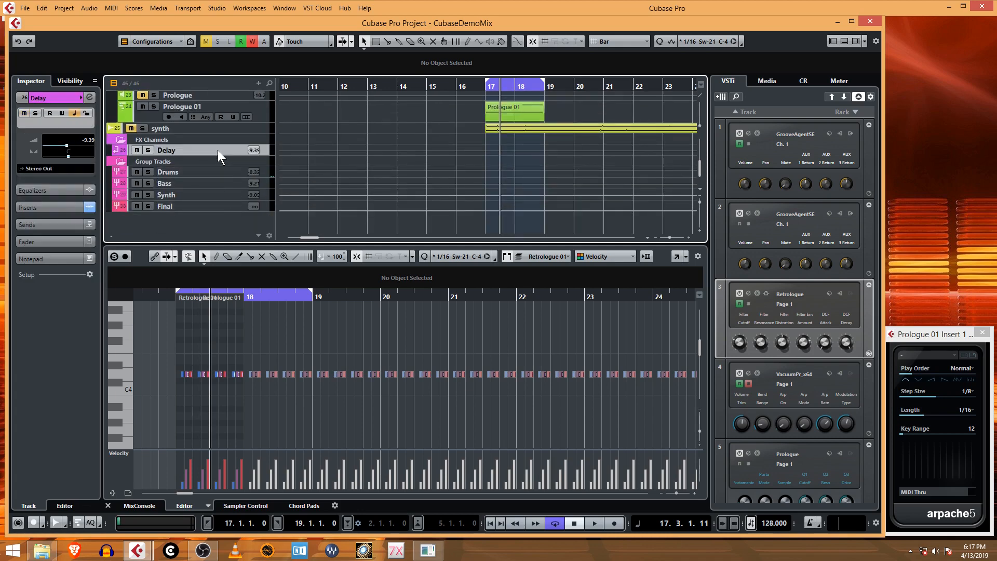
{"action": "left_click", "coordinate": [67, 169]}
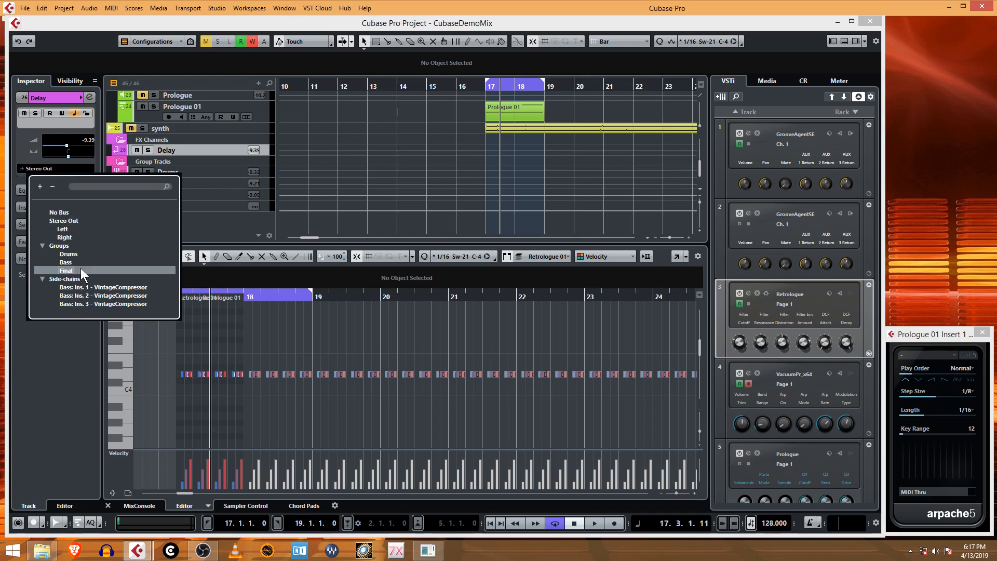
{"action": "left_click", "coordinate": [80, 269]}
Deactivate all mute states and play the loop again from bar 17.
{"action": "scroll", "coordinate": [395, 148], "scroll_direction": "up", "scroll_amount": 3}
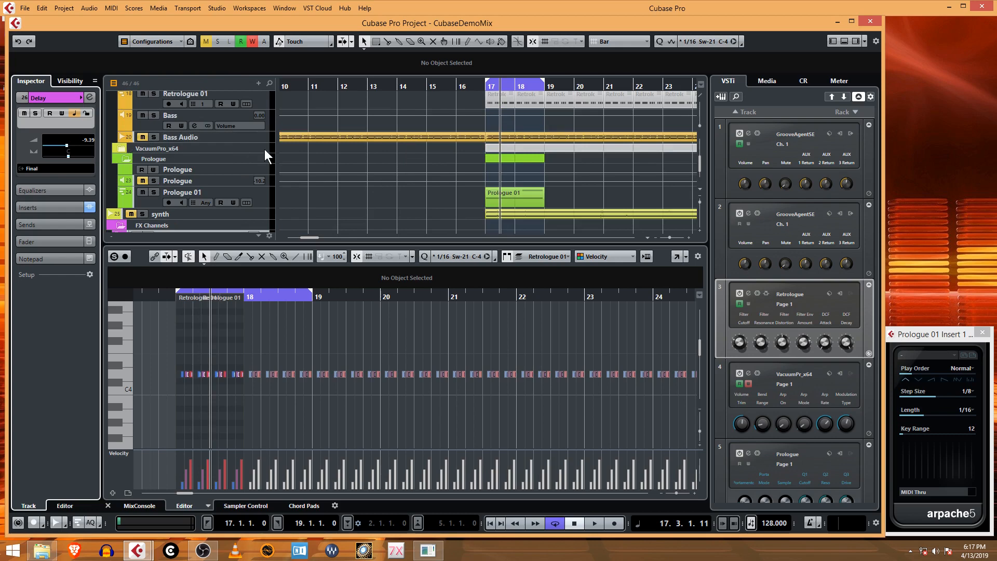
{"action": "left_click", "coordinate": [484, 87]}
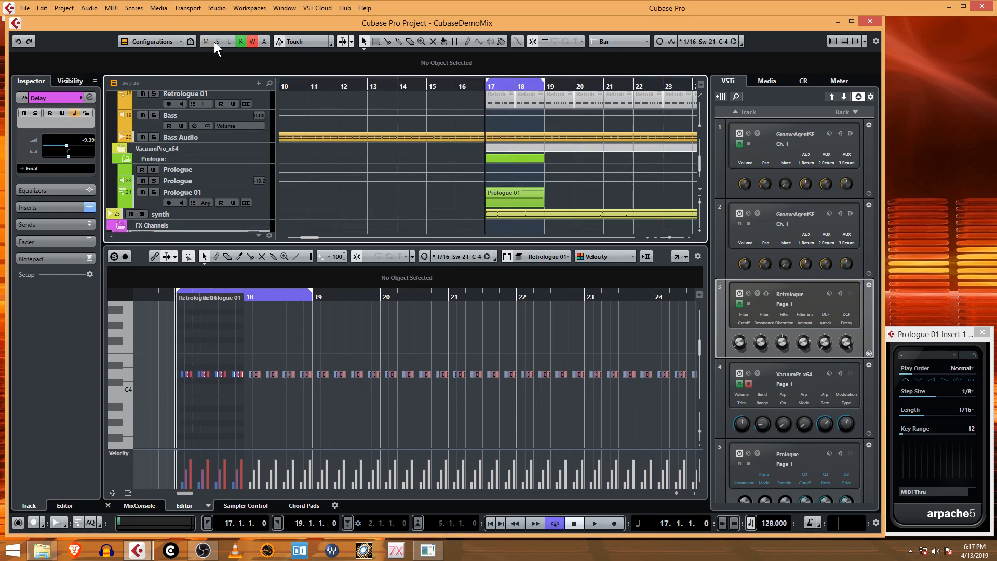
{"action": "key", "text": "space"}
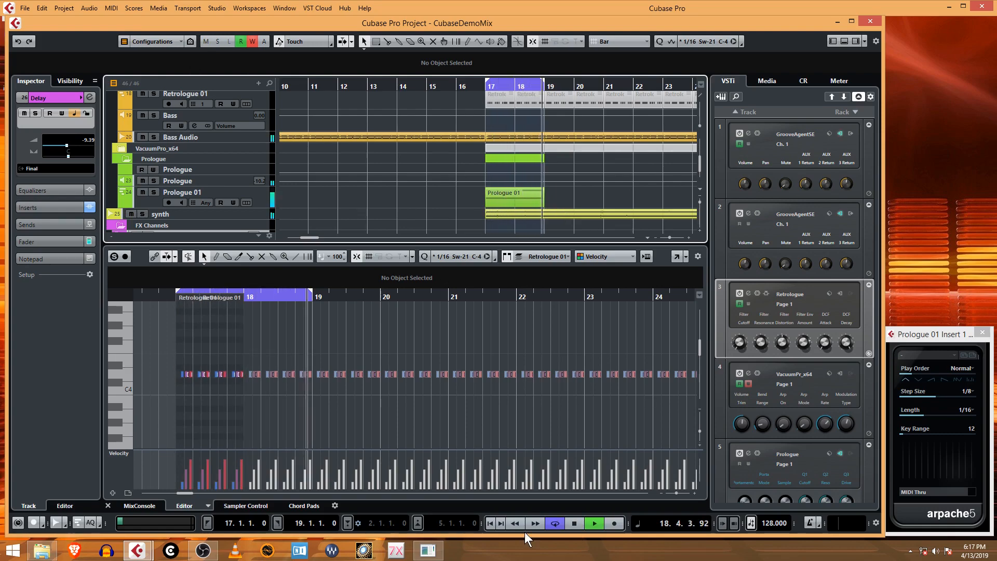
Raise the Final group fader to -0.32 dB in the MixConsole and check the Final channel's settings.
{"action": "key", "text": "F3"}
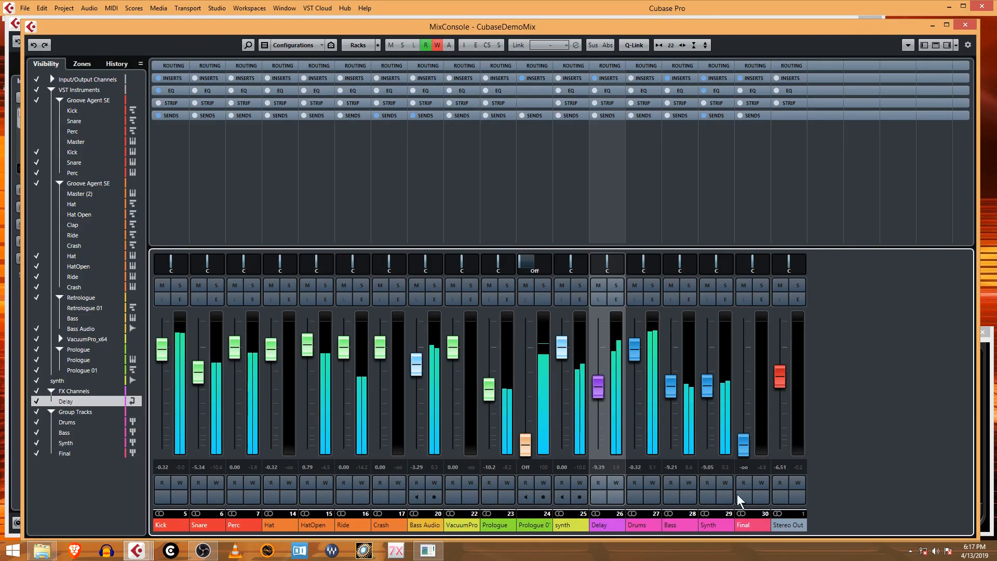
{"action": "left_click_drag", "start_coordinate": [745, 454], "coordinate": [763, 474]}
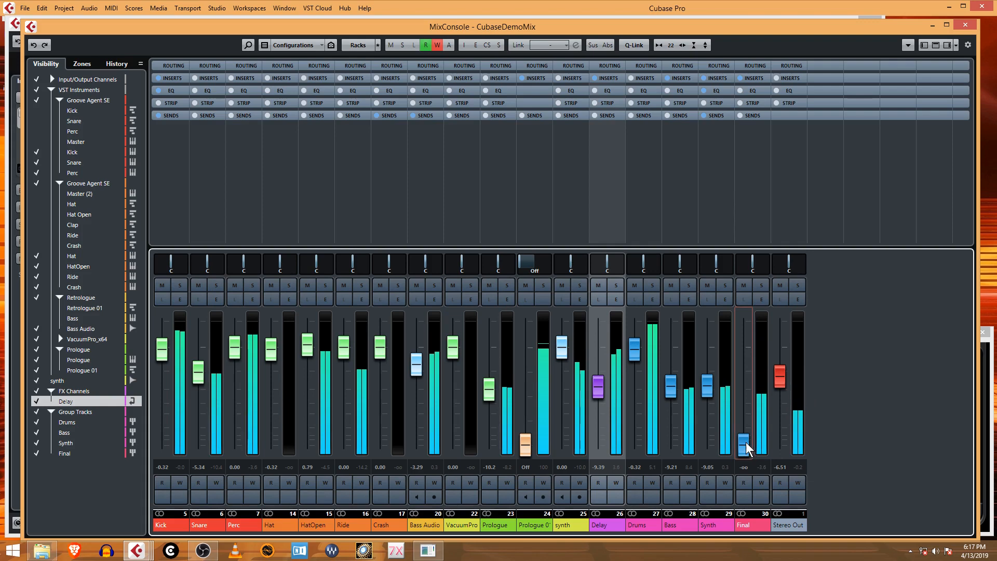
{"action": "left_click_drag", "start_coordinate": [745, 438], "coordinate": [752, 352]}
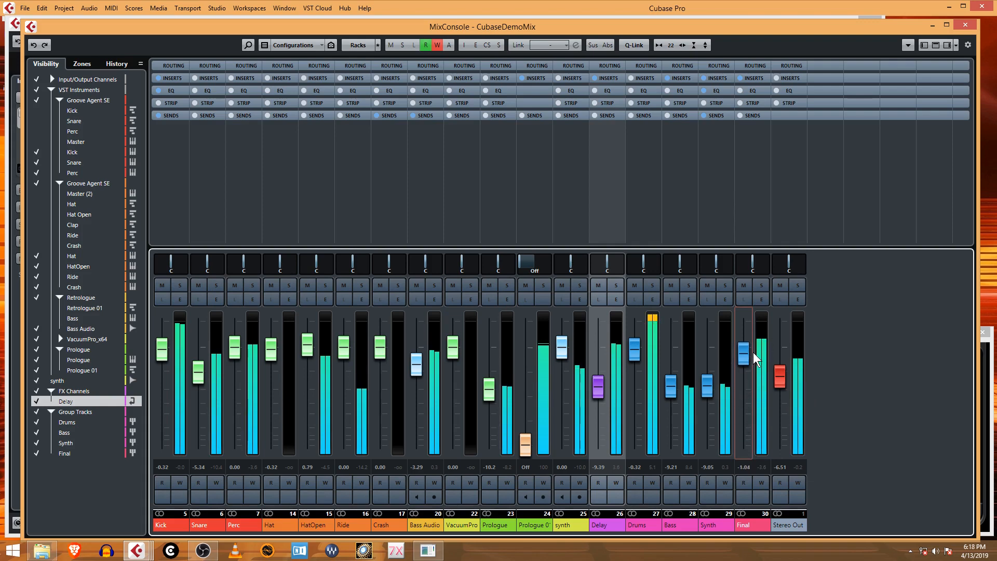
{"action": "left_click", "coordinate": [761, 299]}
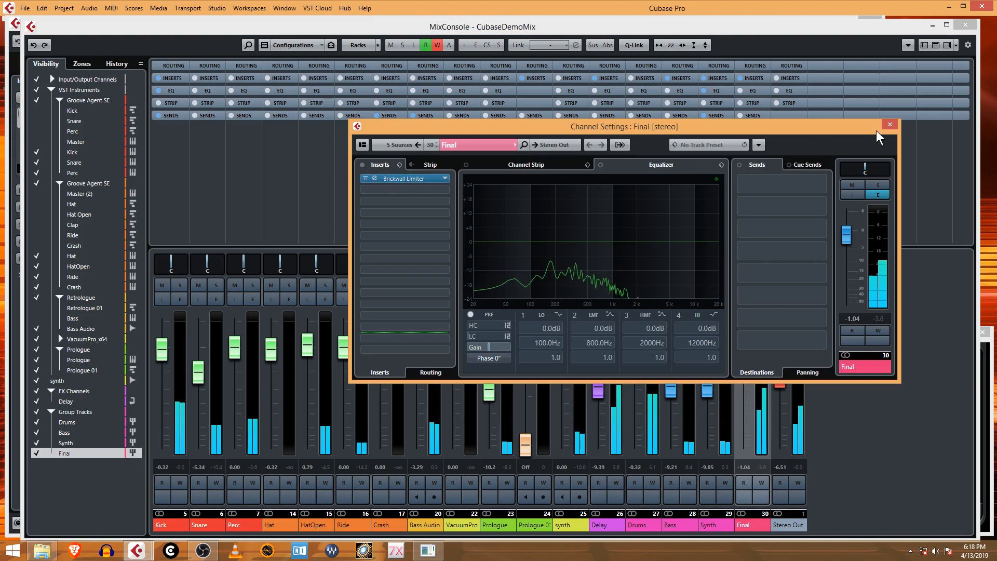
{"action": "left_click", "coordinate": [889, 125]}
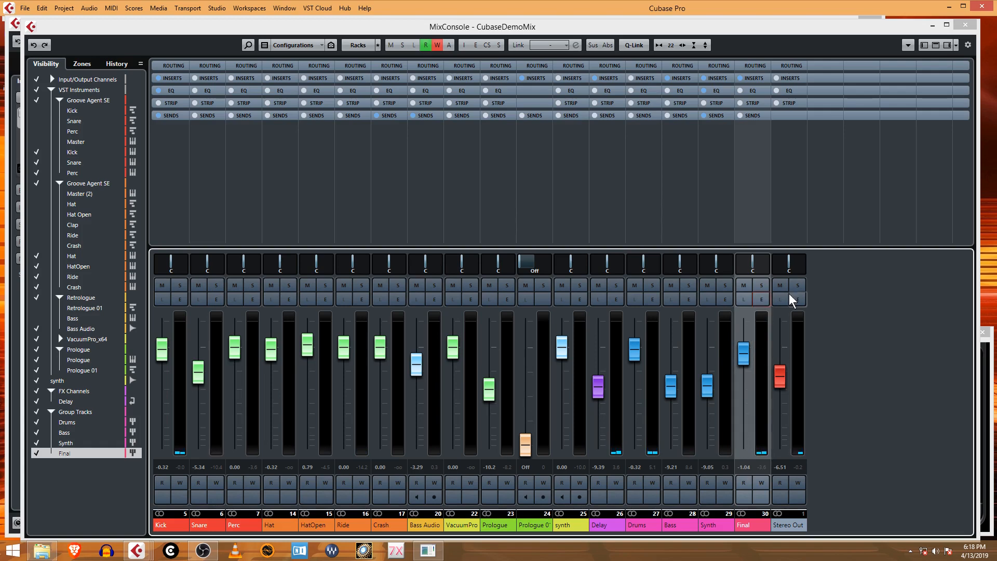
{"action": "left_click_drag", "start_coordinate": [748, 354], "coordinate": [752, 429]}
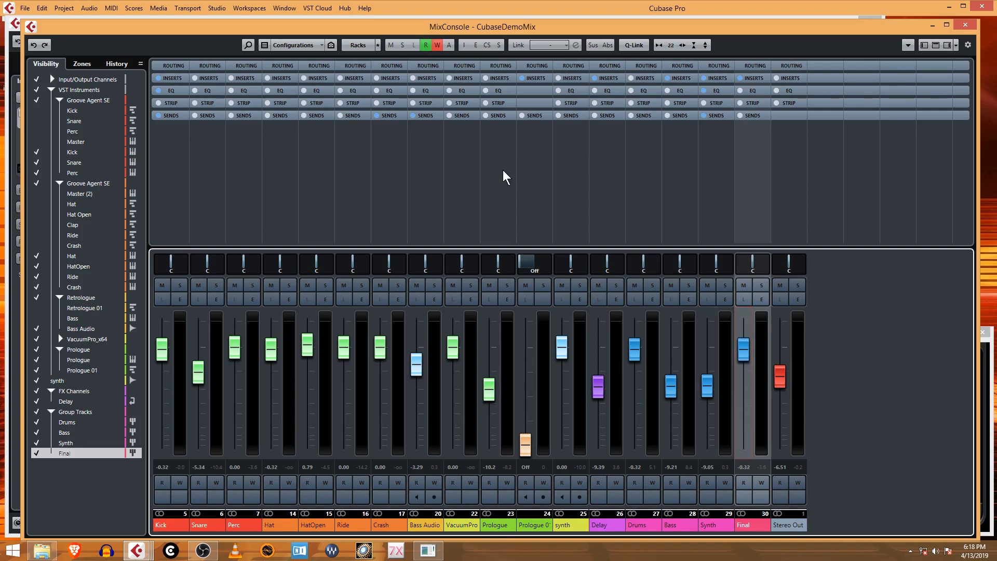
{"action": "key", "text": "F3"}
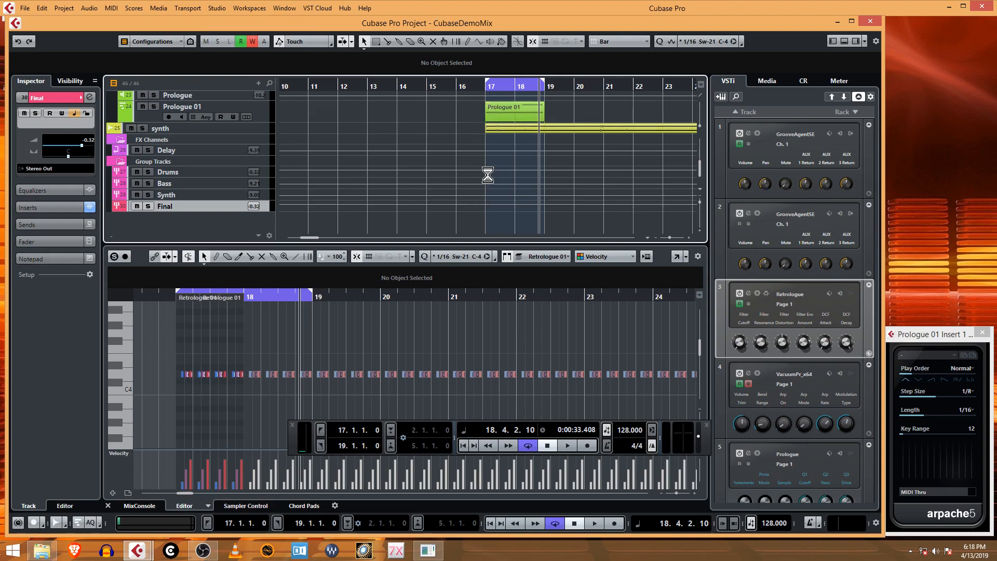
Play the loop from bar 17 and solo the Prologue 01 track.
{"action": "scroll", "coordinate": [471, 156], "scroll_direction": "up", "scroll_amount": 4}
{"action": "left_click", "coordinate": [486, 89]}
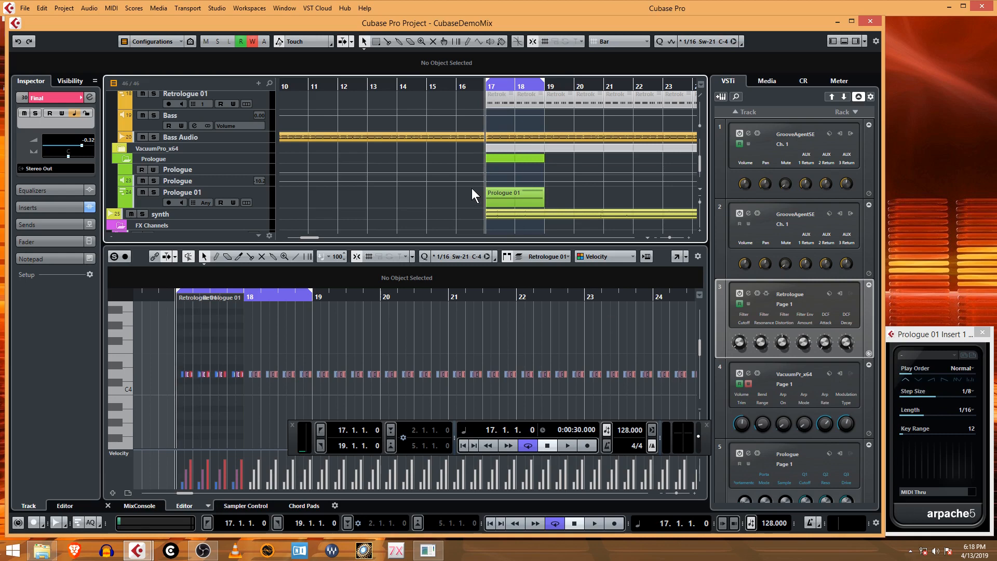
{"action": "key", "text": "space"}
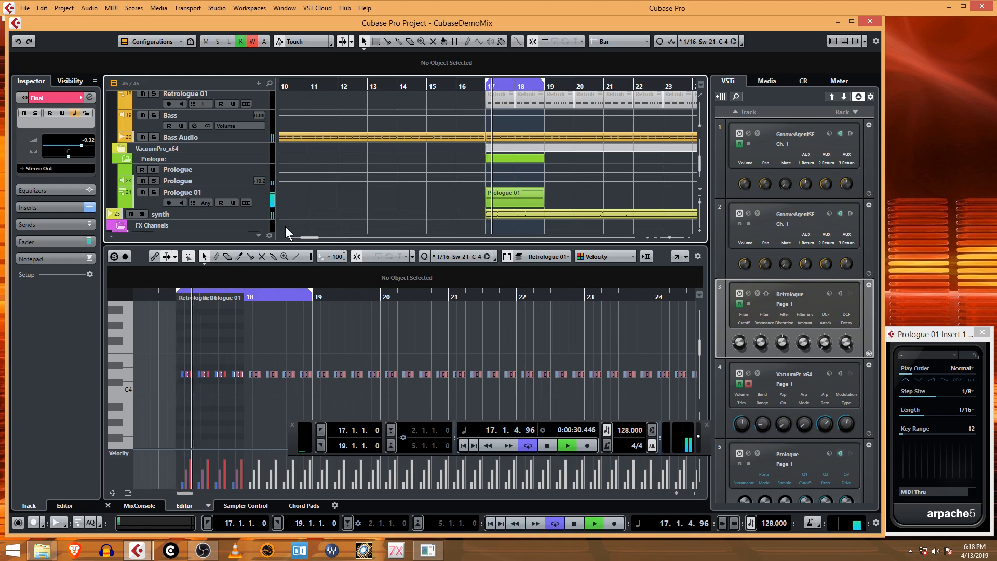
{"action": "left_click", "coordinate": [154, 199]}
{"action": "left_click", "coordinate": [153, 192]}
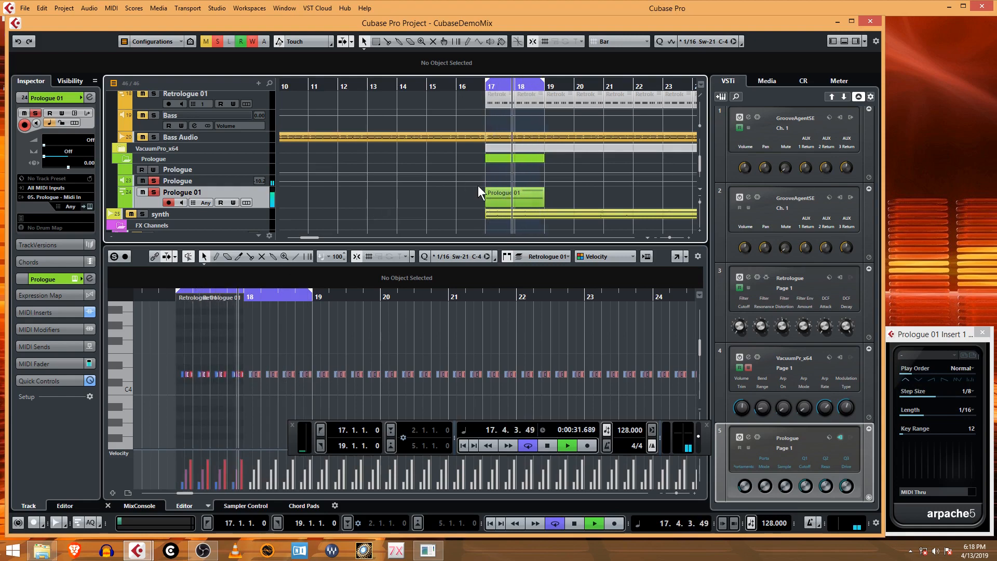
Open the Prologue 01 part's notes, lower the A#2 note to F2 and set the arpeggiator's key range to 6.
{"action": "left_click", "coordinate": [524, 195]}
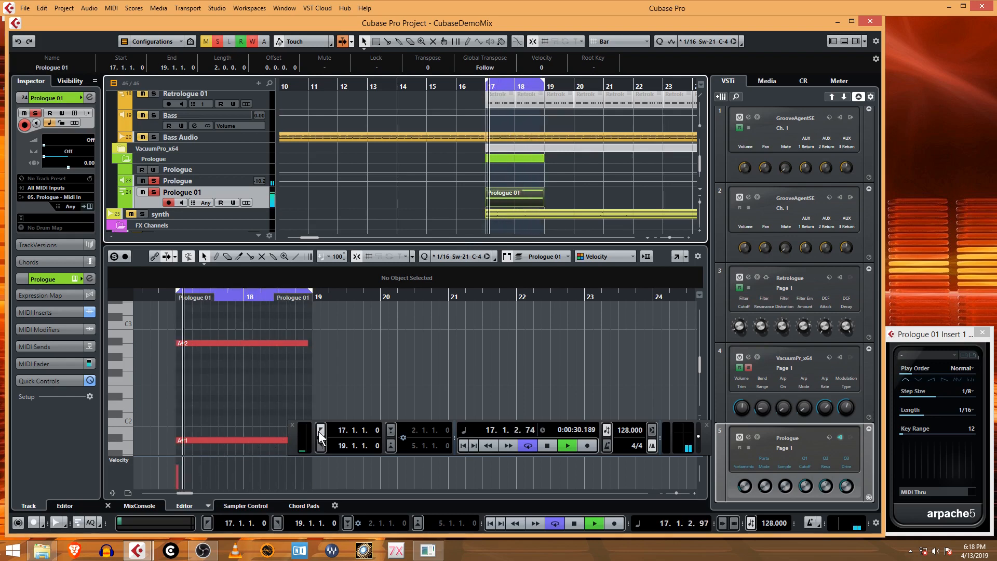
{"action": "left_click", "coordinate": [291, 425]}
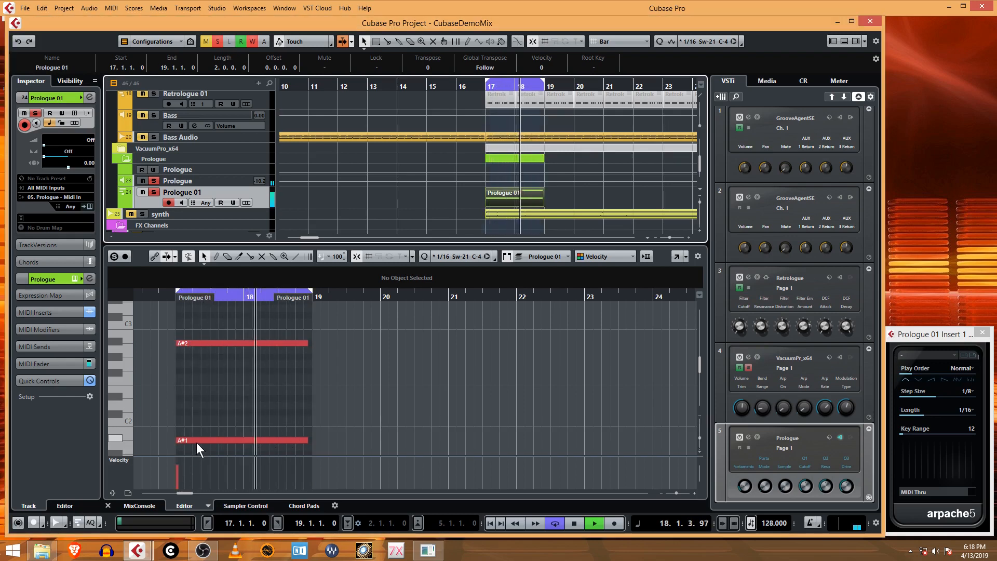
{"action": "mouse_move", "coordinate": [203, 345]}
{"action": "left_mouse_down"}
{"action": "mouse_move", "coordinate": [202, 400]}
{"action": "mouse_move", "coordinate": [204, 342]}
{"action": "left_mouse_up"}
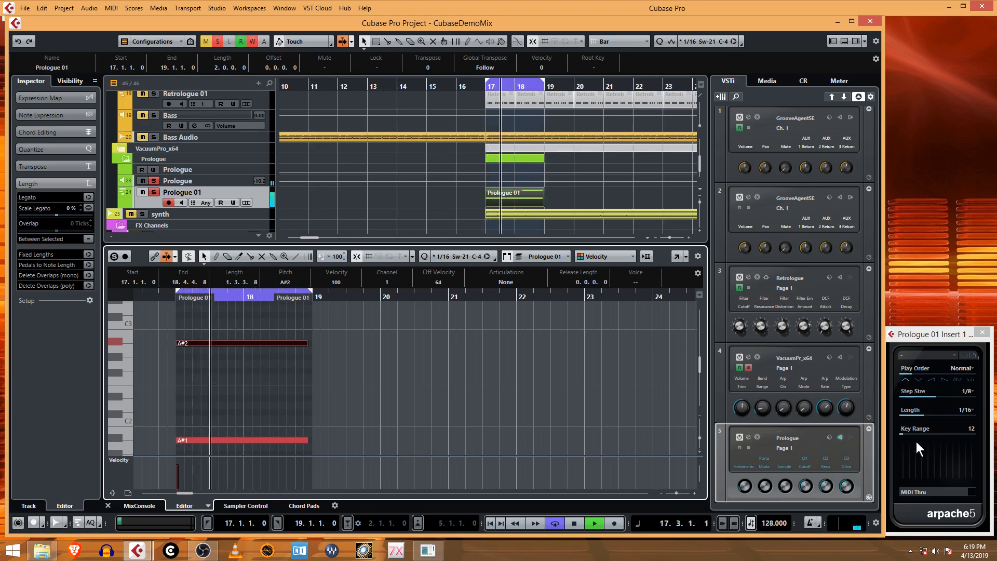
{"action": "left_click_drag", "start_coordinate": [902, 434], "coordinate": [898, 435]}
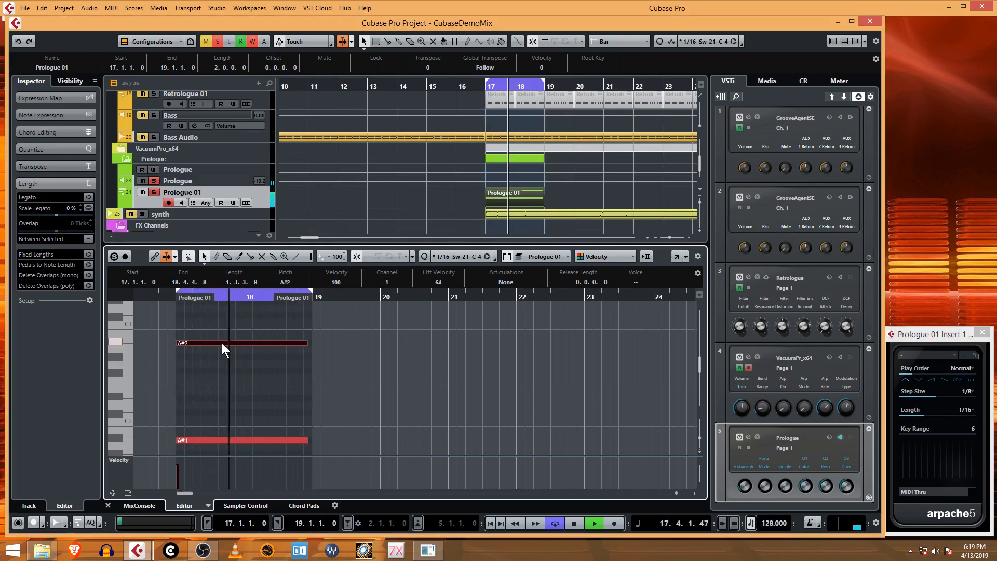
{"action": "left_click_drag", "start_coordinate": [223, 343], "coordinate": [224, 379]}
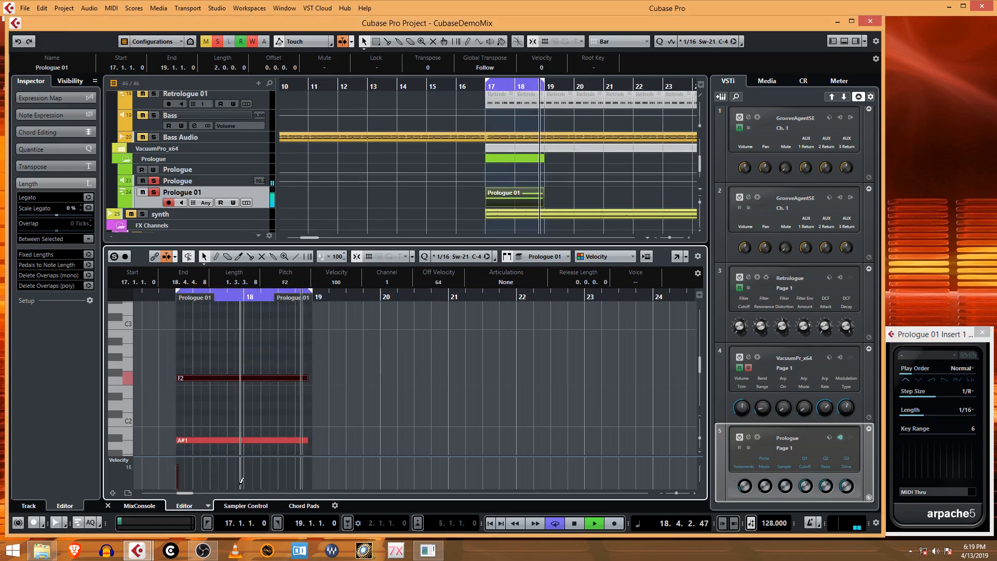
Raise the key range of the Prologue 01 arpeggiator to 24.
{"action": "left_click", "coordinate": [909, 433]}
{"action": "scroll", "coordinate": [906, 436], "scroll_direction": "down", "scroll_amount": 3}
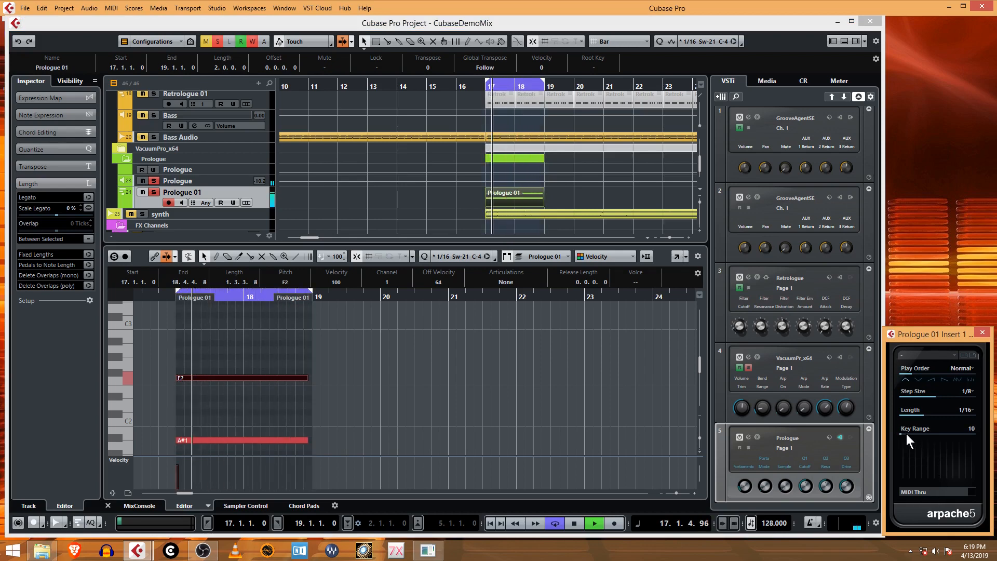
{"action": "left_click_drag", "start_coordinate": [907, 434], "coordinate": [913, 433]}
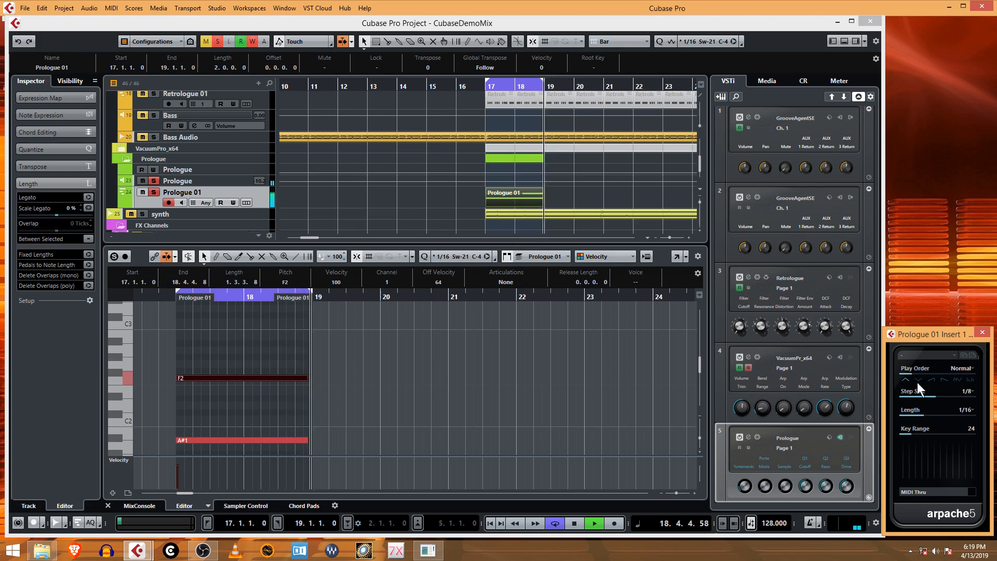
Set the arpeggiator's step size to 1/16 and its note length to dotted 1/32, comparing with plain 1/32.
{"action": "left_click", "coordinate": [971, 392]}
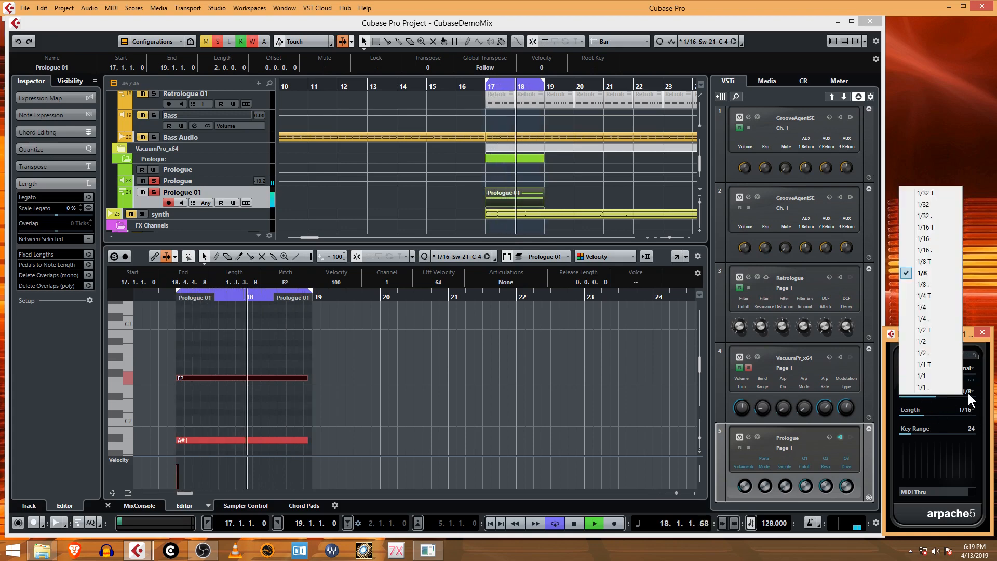
{"action": "left_click", "coordinate": [939, 237]}
{"action": "left_click", "coordinate": [971, 410]}
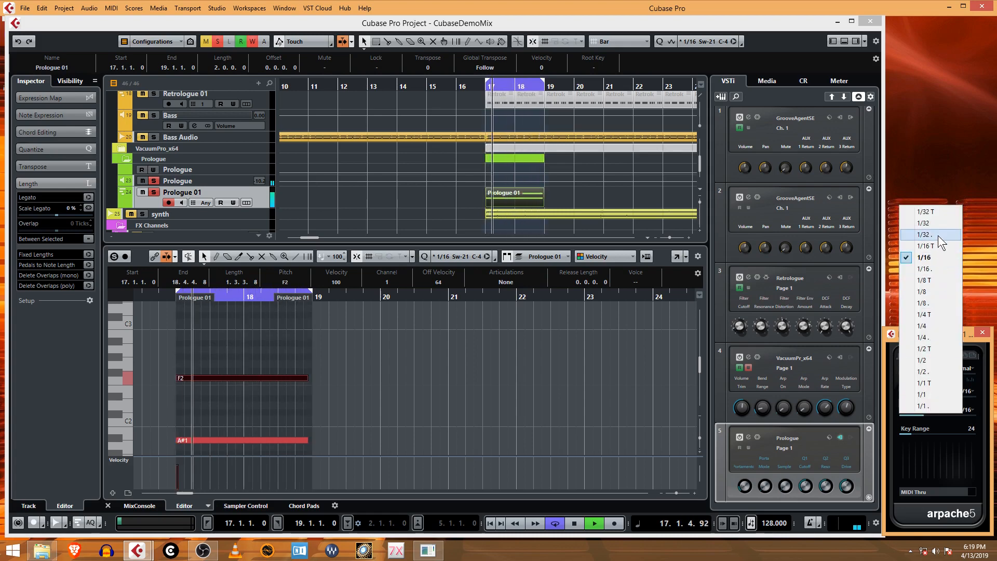
{"action": "left_click", "coordinate": [937, 234]}
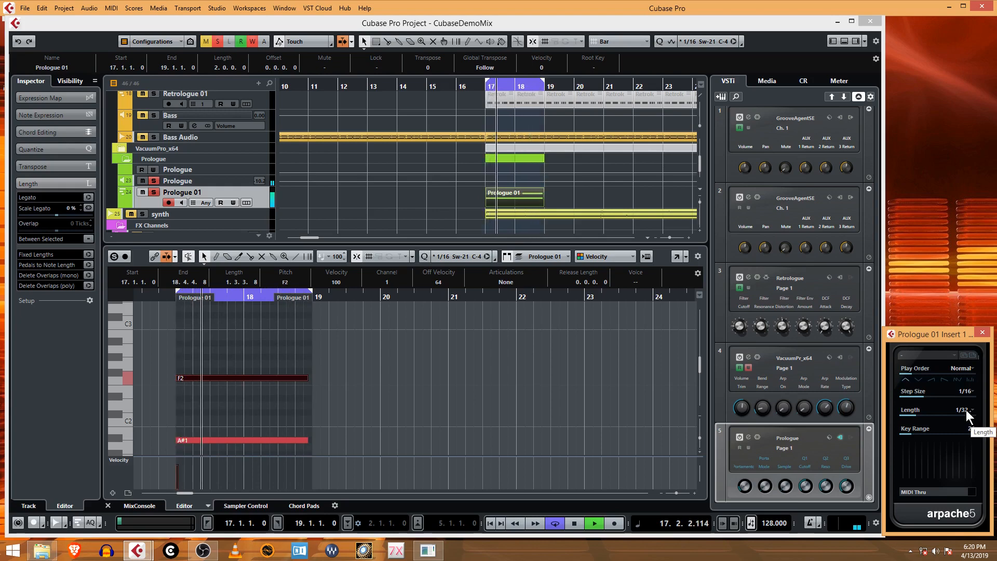
{"action": "left_click", "coordinate": [966, 409]}
{"action": "left_click", "coordinate": [929, 223]}
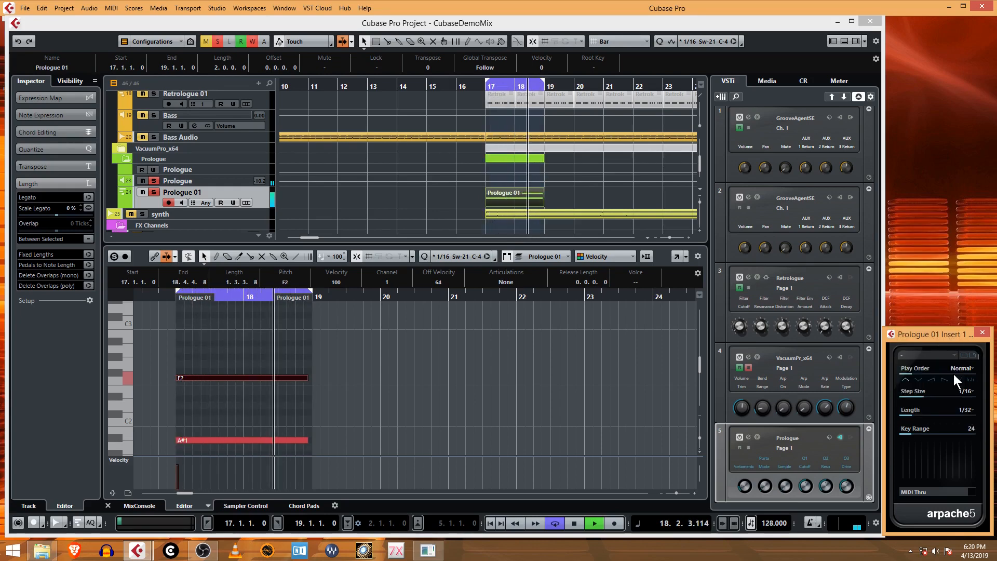
{"action": "left_click", "coordinate": [961, 411]}
{"action": "left_click", "coordinate": [924, 234]}
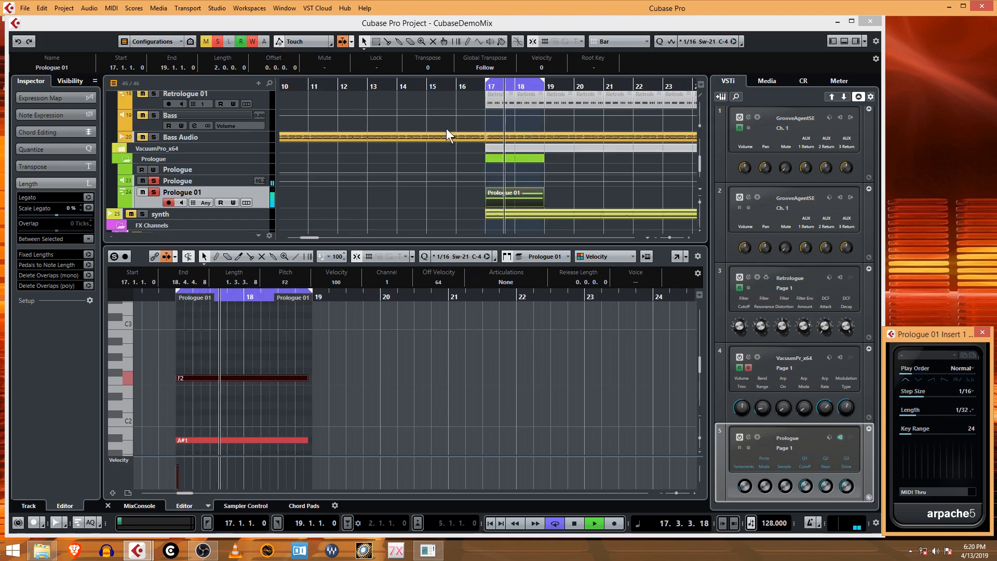
Deactivate all solo states, try the arpeggiator's Invert play order and set it to Up Only, stopping playback after listening.
{"action": "left_click", "coordinate": [150, 197]}
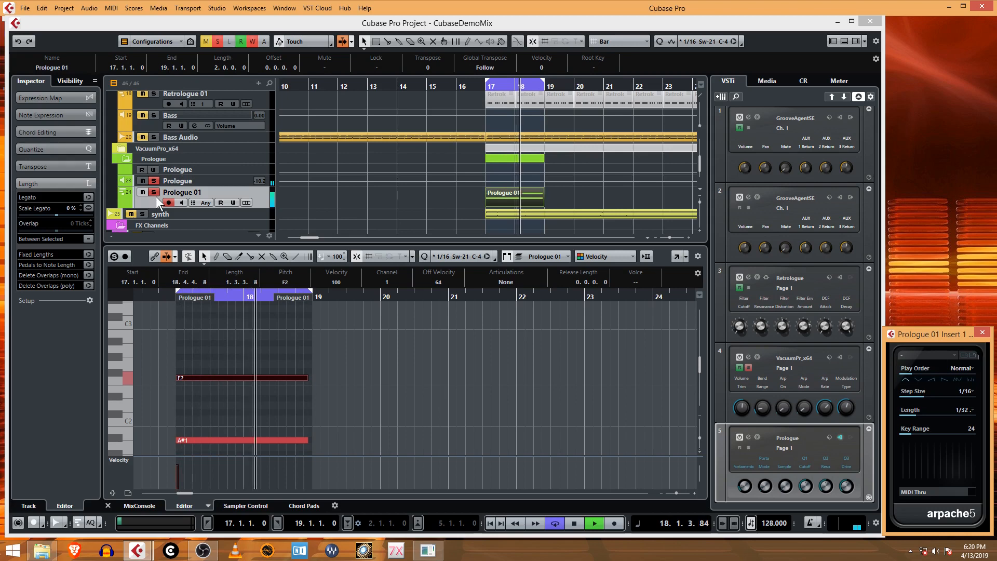
{"action": "left_click", "coordinate": [216, 42]}
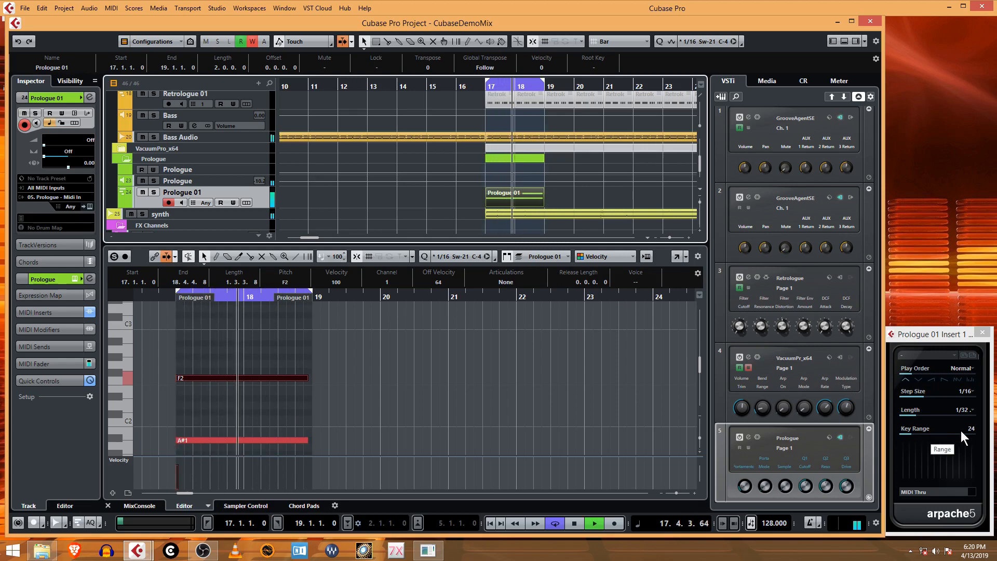
{"action": "left_click", "coordinate": [918, 379]}
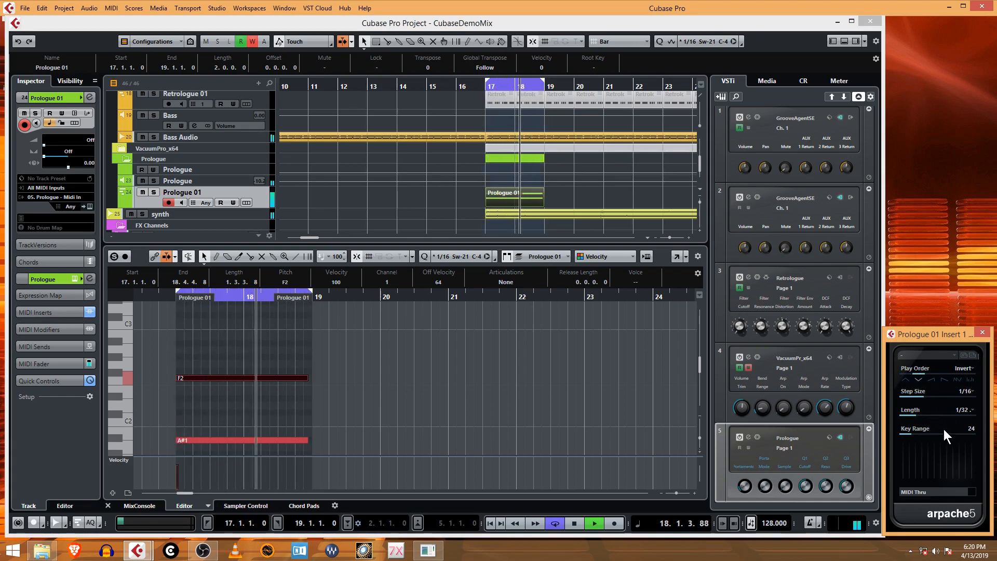
{"action": "left_click", "coordinate": [930, 377]}
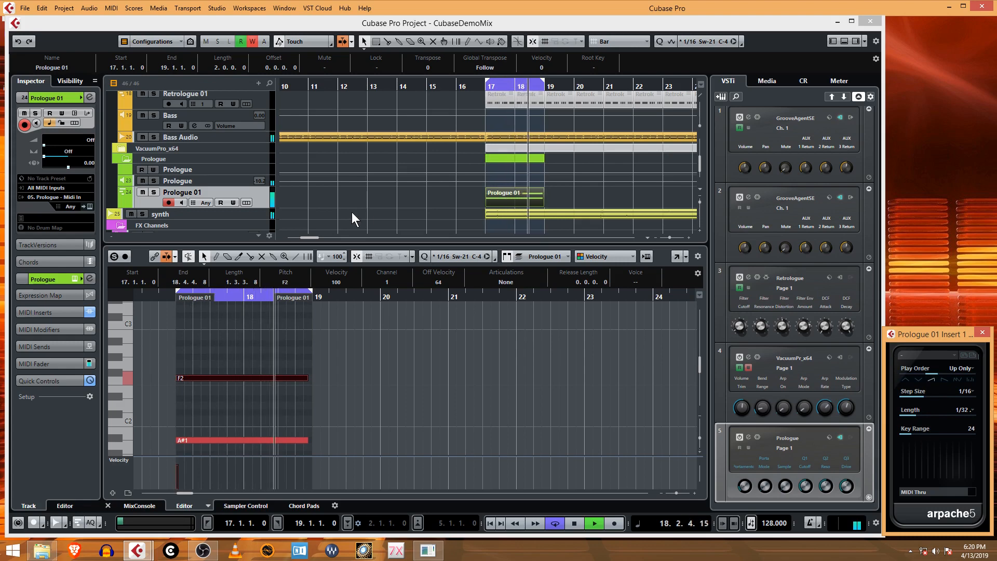
{"action": "key", "text": "space"}
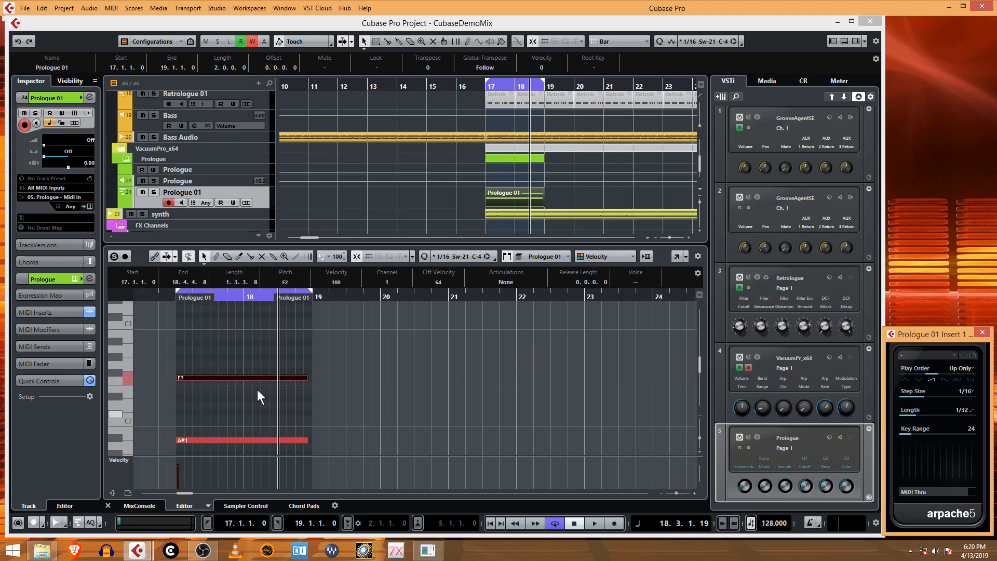
Add a G#2 note at bar 17 in the Prologue 01 part and lengthen it to match the F2 and A#1 notes.
{"action": "double_click", "coordinate": [180, 357]}
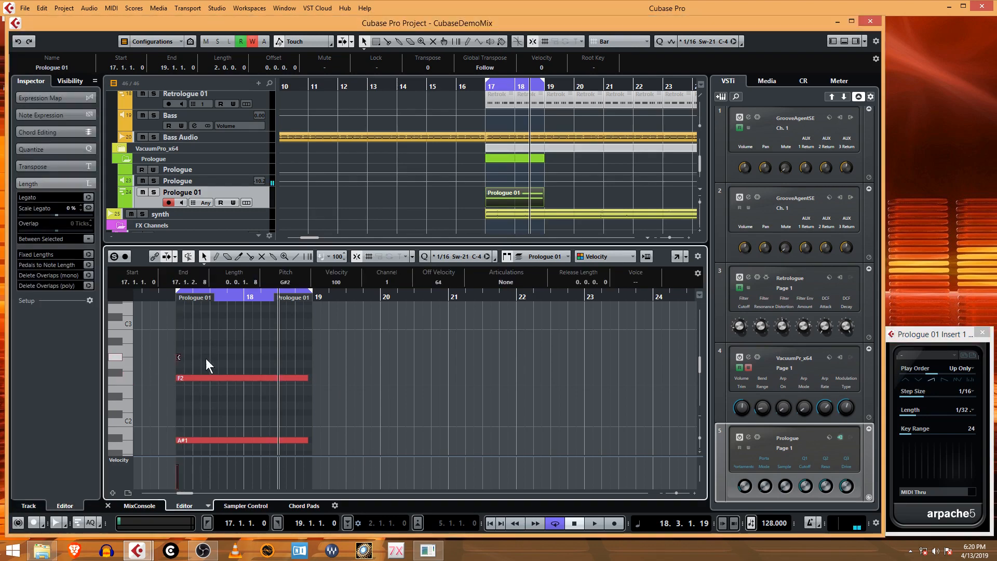
{"action": "left_click", "coordinate": [181, 357]}
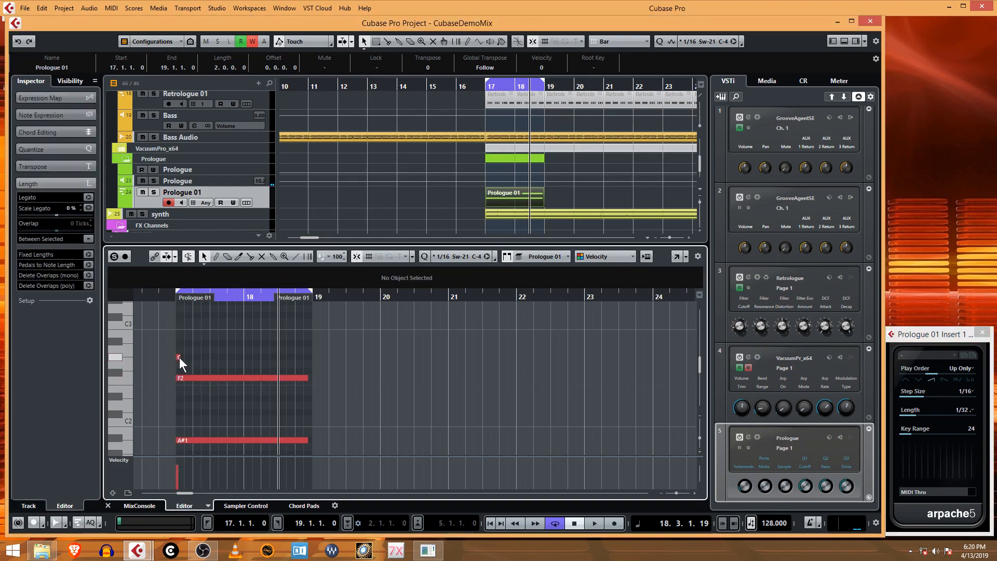
{"action": "left_click_drag", "start_coordinate": [179, 357], "coordinate": [307, 365]}
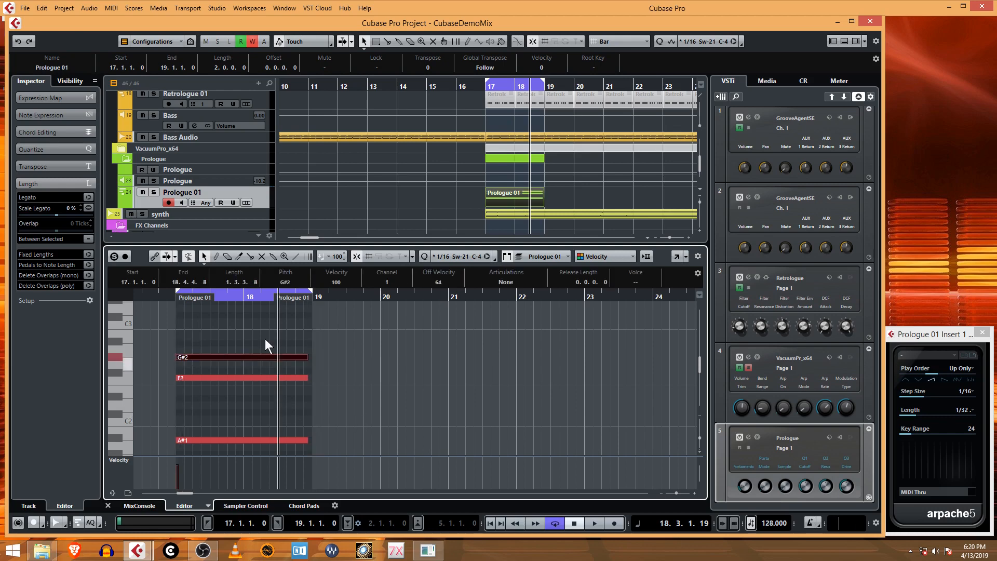
Play the loop from bar 17 while trying the F2 note at D#2 and returning it to F2.
{"action": "left_click", "coordinate": [173, 297]}
{"action": "key", "text": "space"}
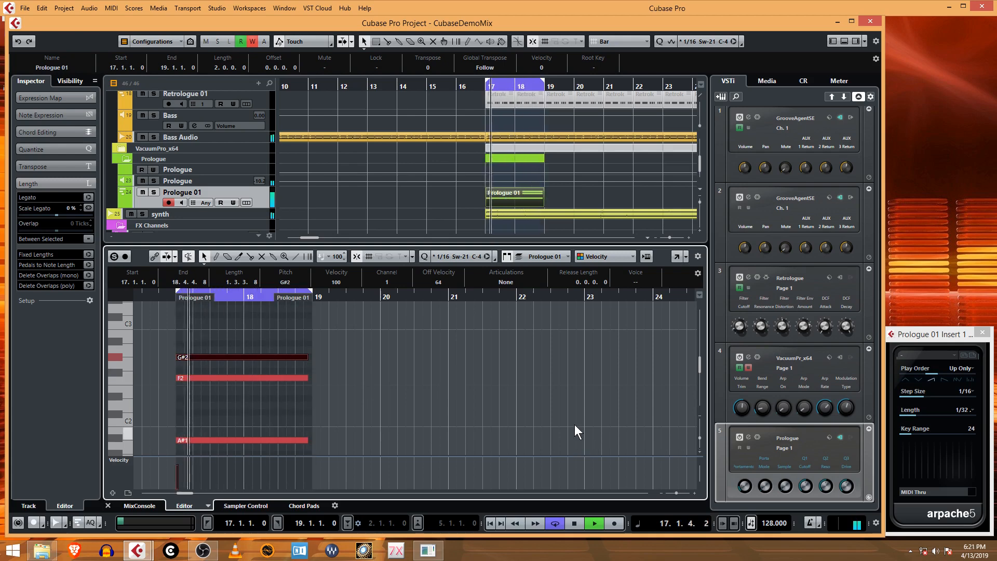
{"action": "left_click_drag", "start_coordinate": [257, 379], "coordinate": [225, 400]}
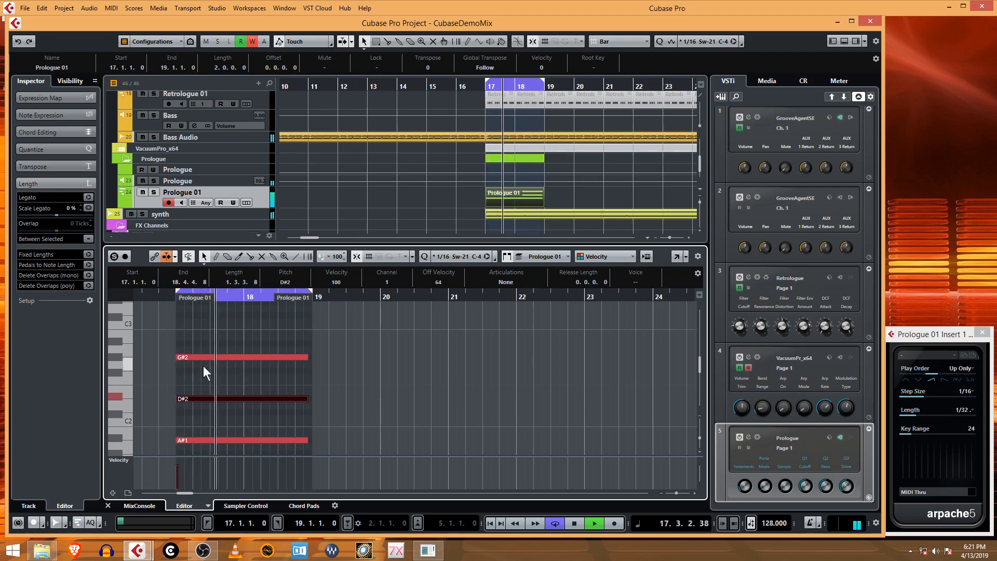
{"action": "left_click_drag", "start_coordinate": [206, 396], "coordinate": [207, 380]}
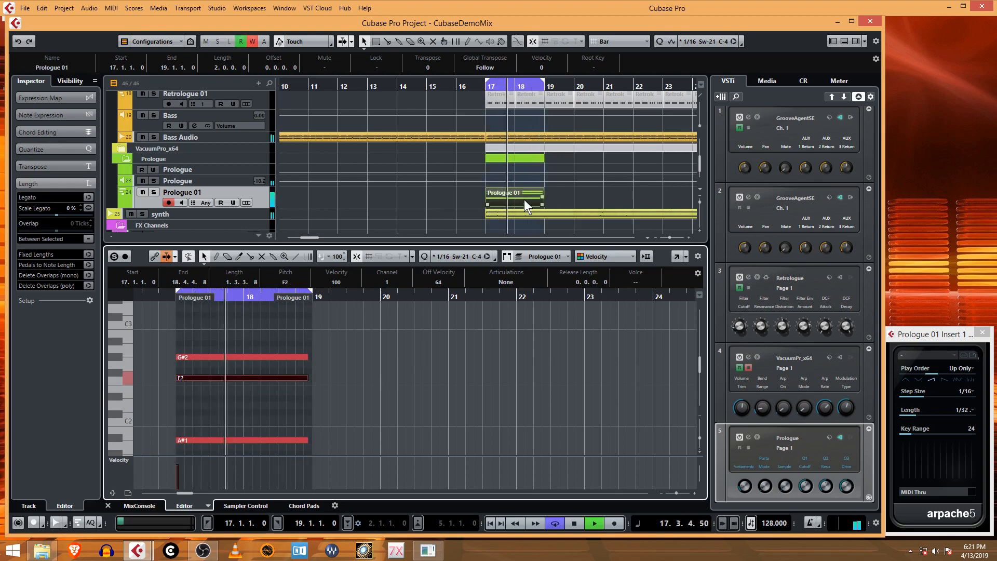
{"action": "key", "text": "space"}
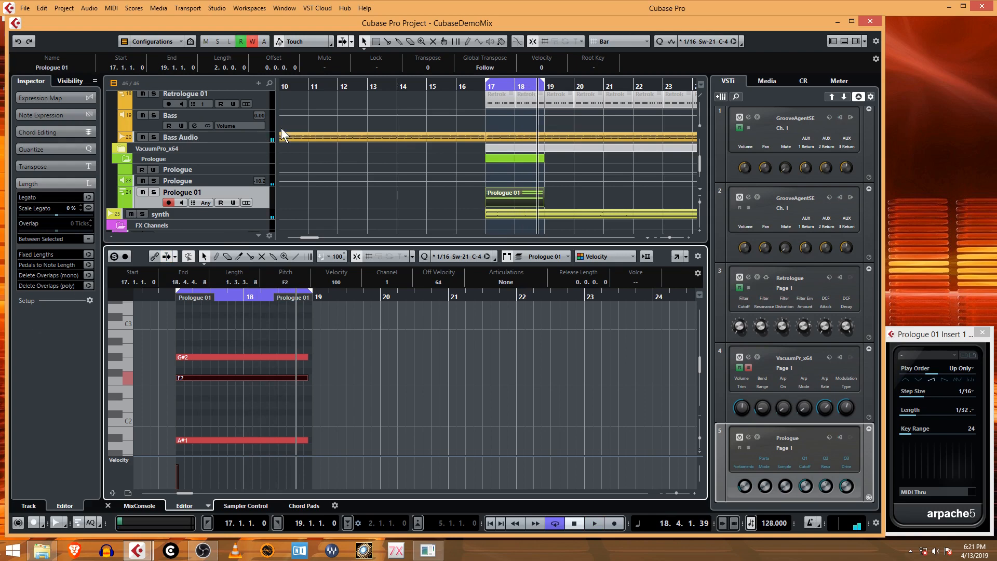
Mute the Bass group track and restart playback from bar 17.
{"action": "left_click", "coordinate": [481, 84]}
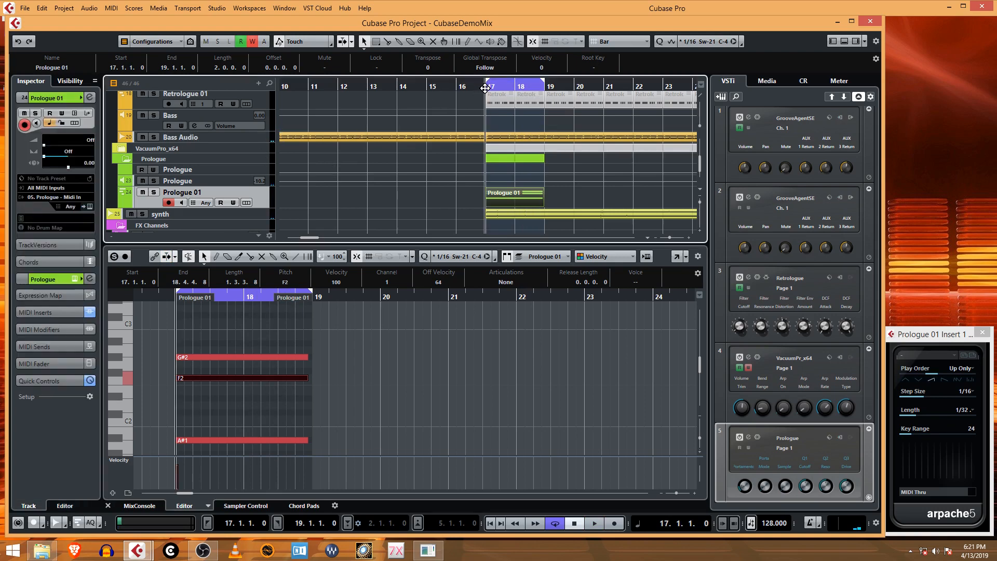
{"action": "scroll", "coordinate": [223, 194], "scroll_direction": "down", "scroll_amount": 2}
{"action": "scroll", "coordinate": [222, 195], "scroll_direction": "down", "scroll_amount": 1}
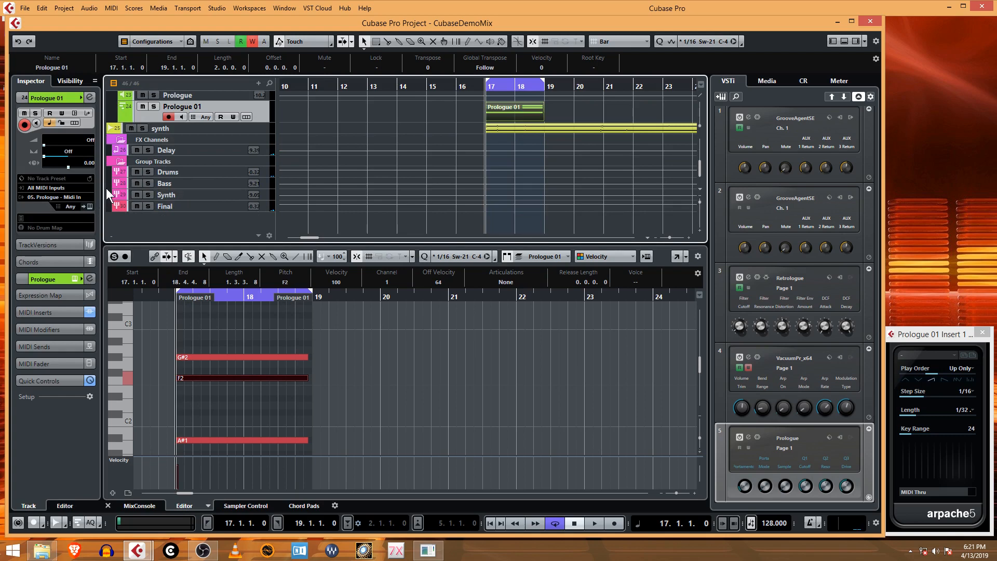
{"action": "left_click", "coordinate": [136, 184]}
{"action": "key", "text": "space"}
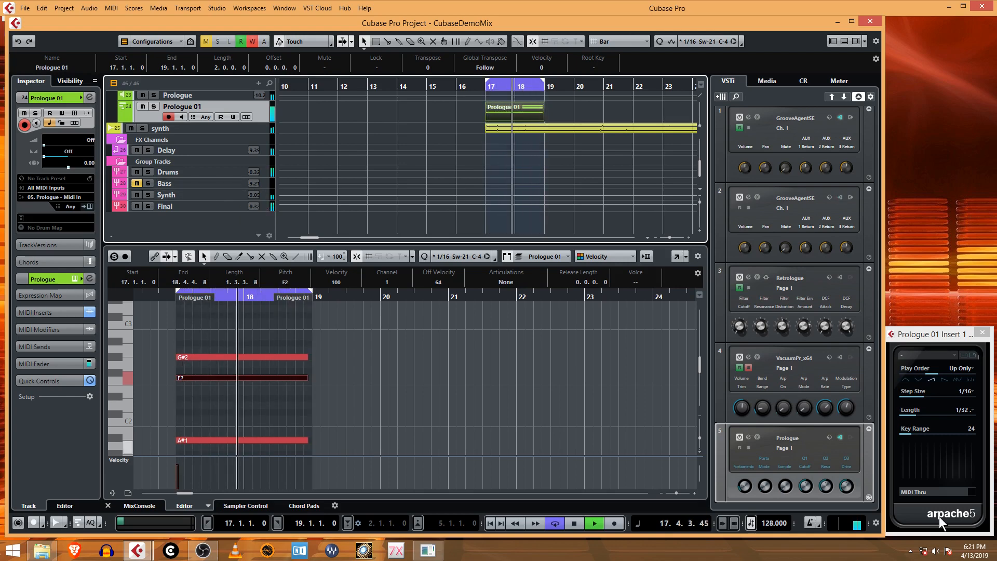
Try Arpache 5's Down Only play order, switch it to User, and enter 4 and 3 as the first two pattern steps.
{"action": "left_click", "coordinate": [944, 380]}
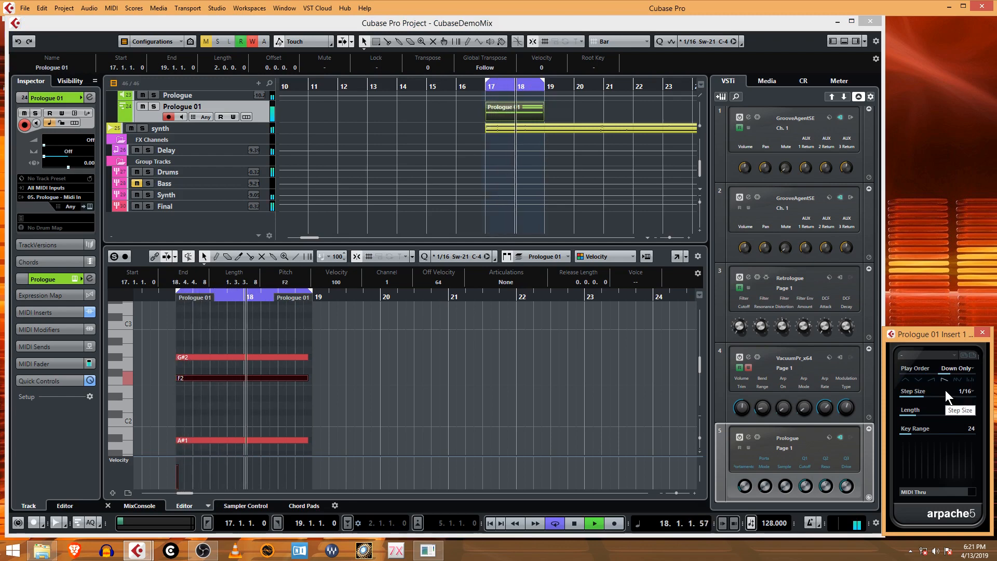
{"action": "left_click", "coordinate": [970, 379]}
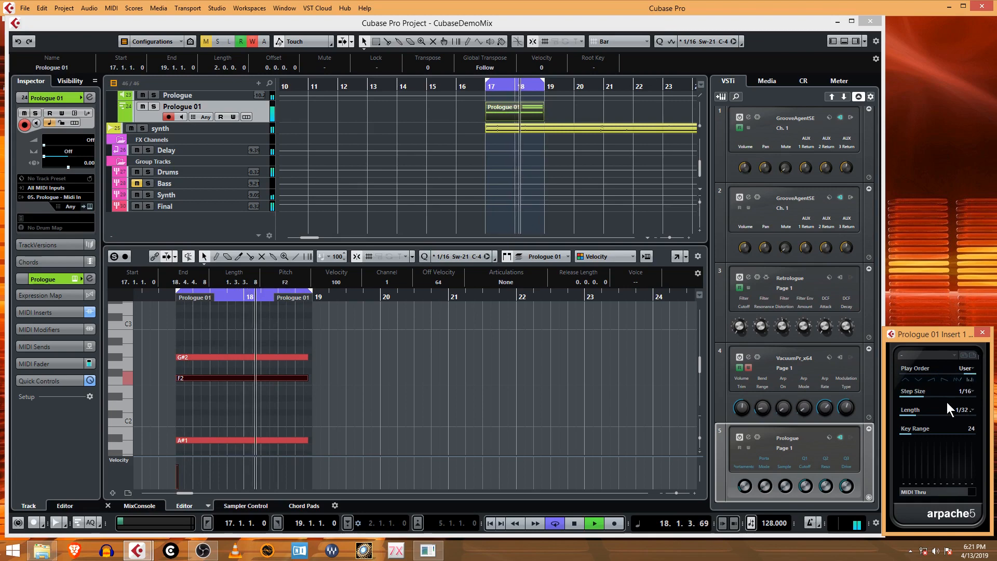
{"action": "left_click", "coordinate": [905, 463]}
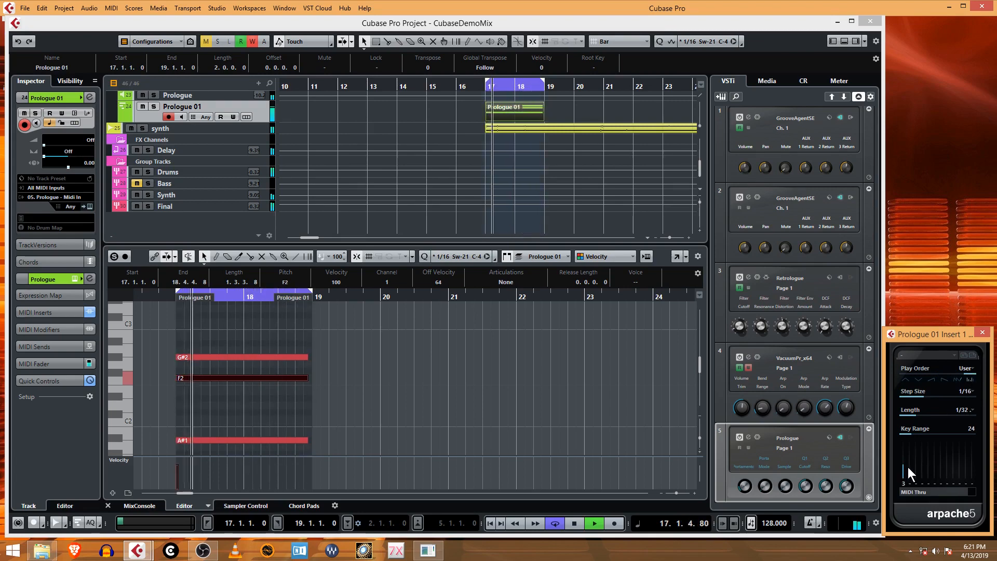
{"action": "left_click", "coordinate": [910, 470]}
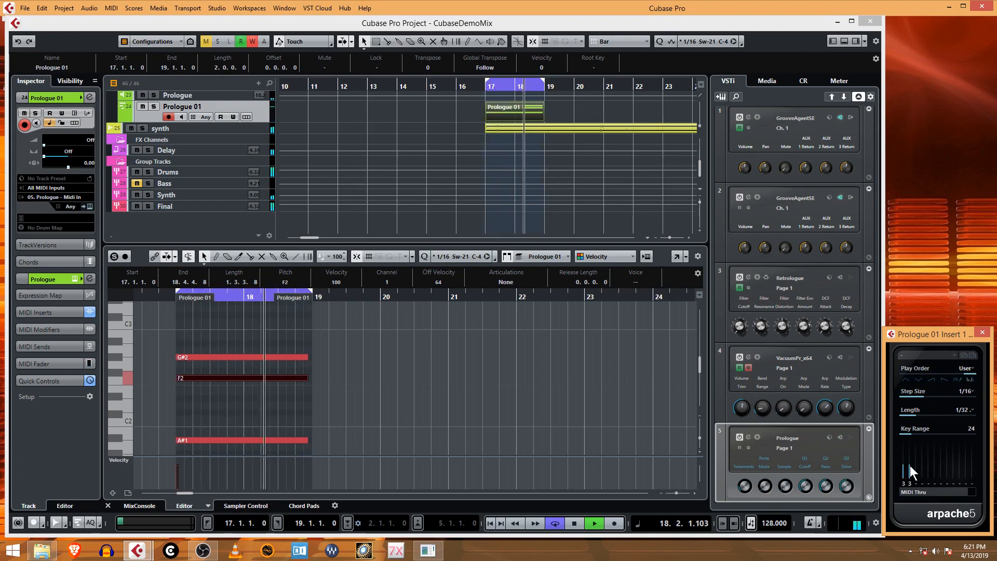
{"action": "left_click", "coordinate": [904, 460]}
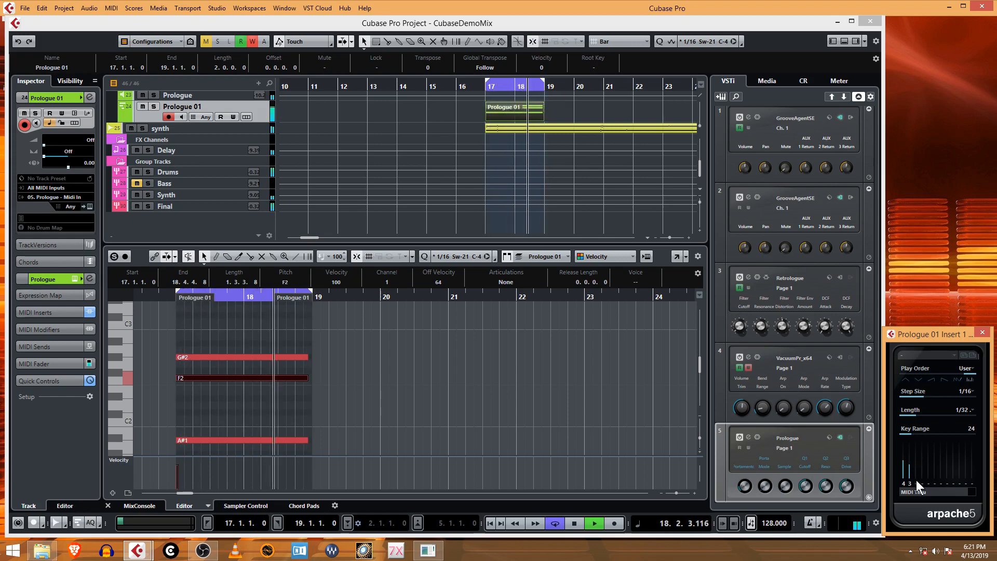
Fill the third to eighth steps of the User arpeggio pattern with 1, 1, 1, 1, 8 and 7.
{"action": "left_click", "coordinate": [917, 473]}
{"action": "left_click", "coordinate": [921, 473]}
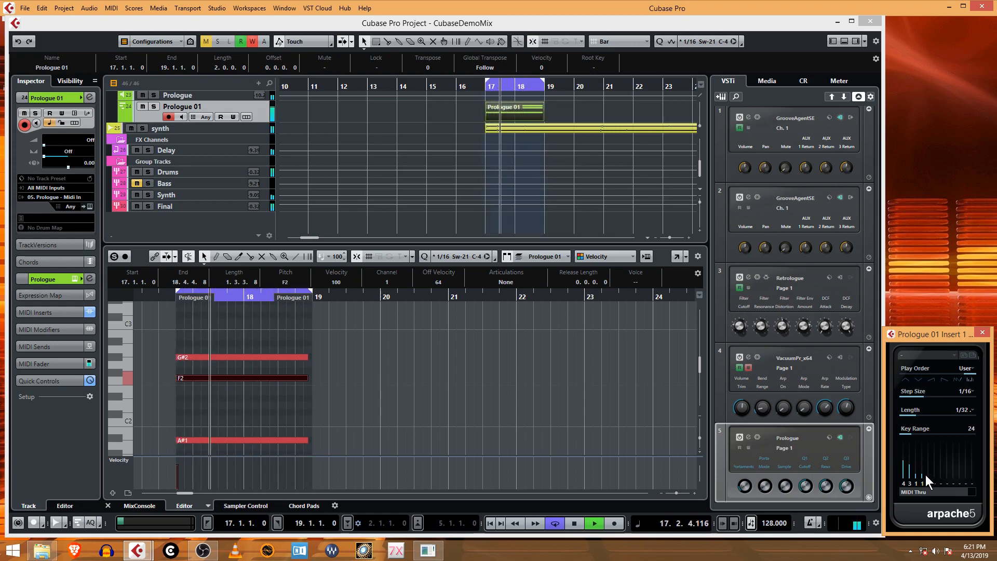
{"action": "left_click", "coordinate": [927, 474]}
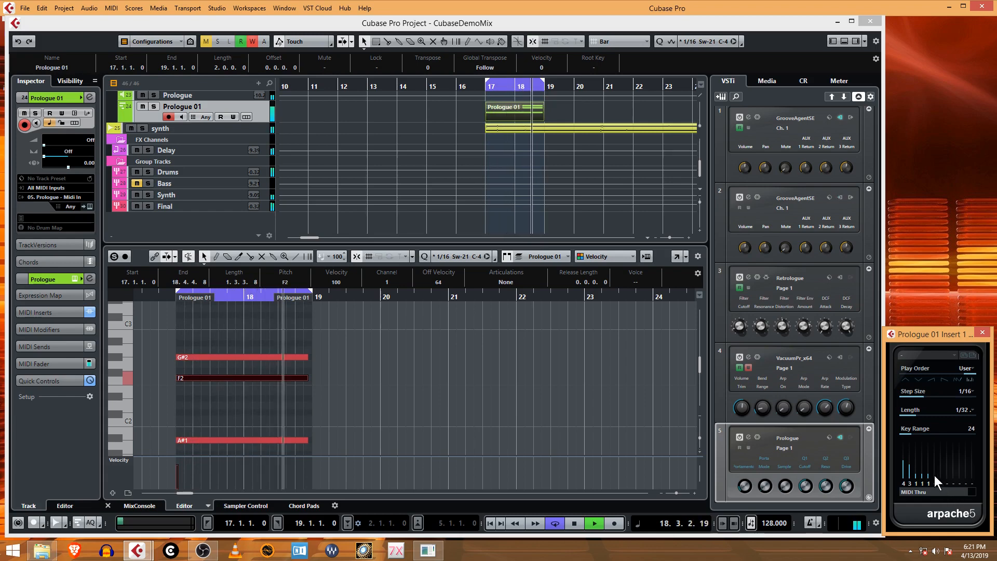
{"action": "left_click", "coordinate": [933, 475]}
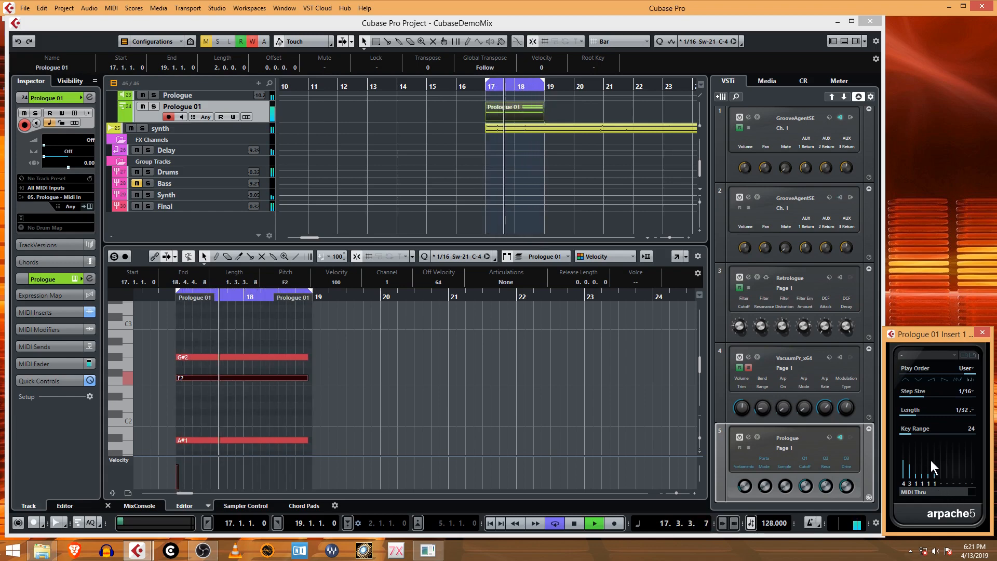
{"action": "left_click", "coordinate": [941, 451]}
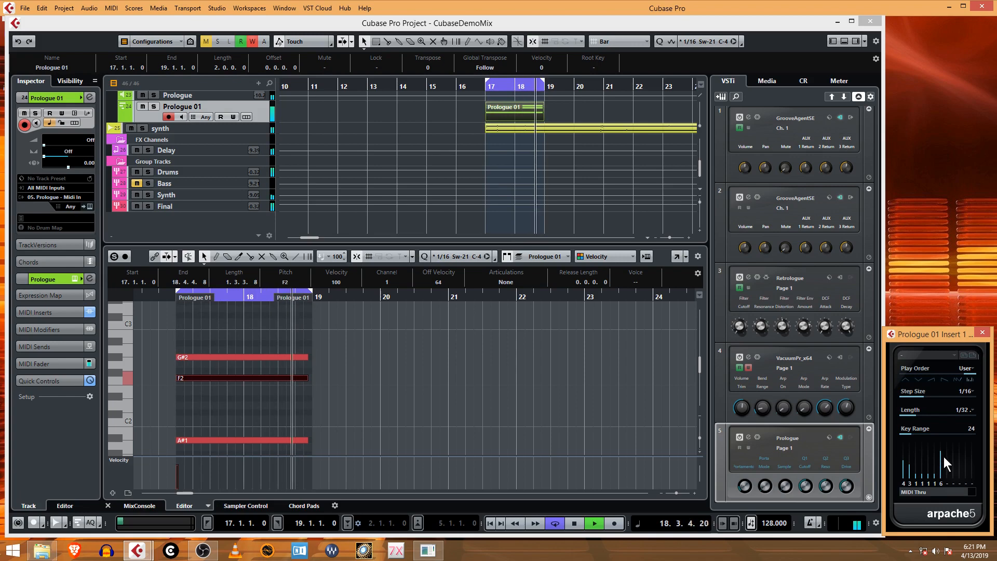
{"action": "left_click", "coordinate": [949, 447]}
{"action": "left_click", "coordinate": [939, 441]}
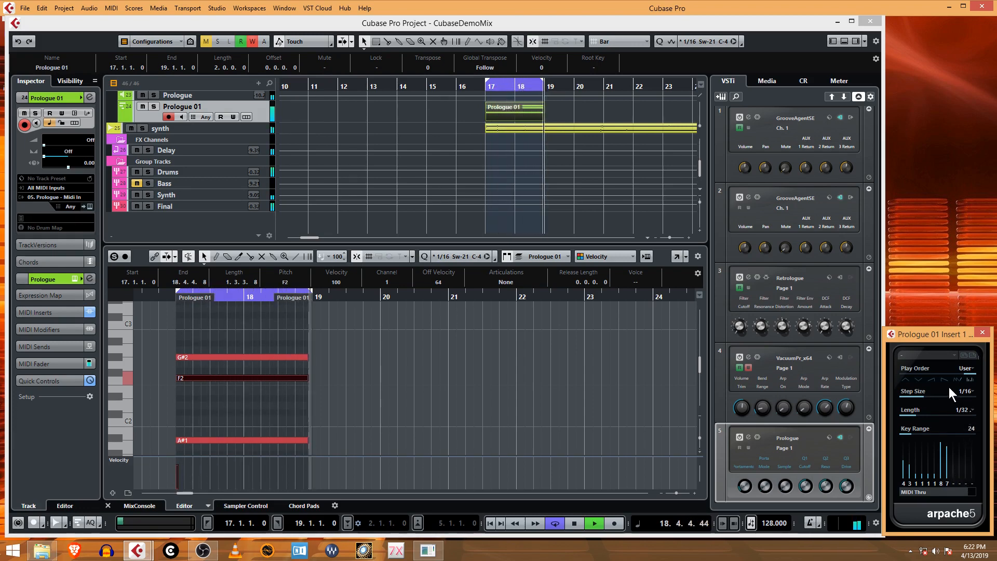
Try the Up Only play order, settle on Down Only, and close Arpache 5 with playback stopped.
{"action": "left_click", "coordinate": [933, 378]}
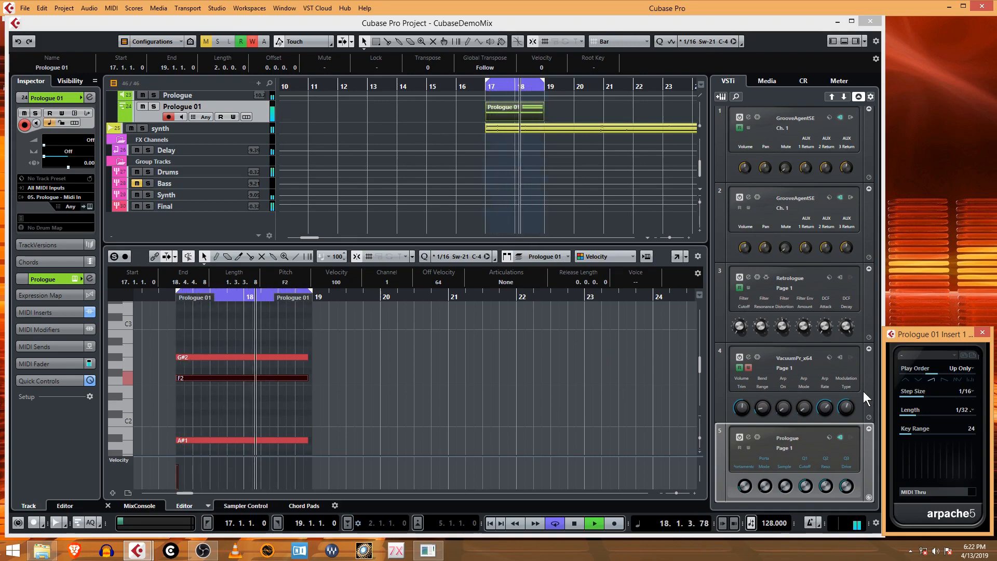
{"action": "left_click", "coordinate": [945, 380]}
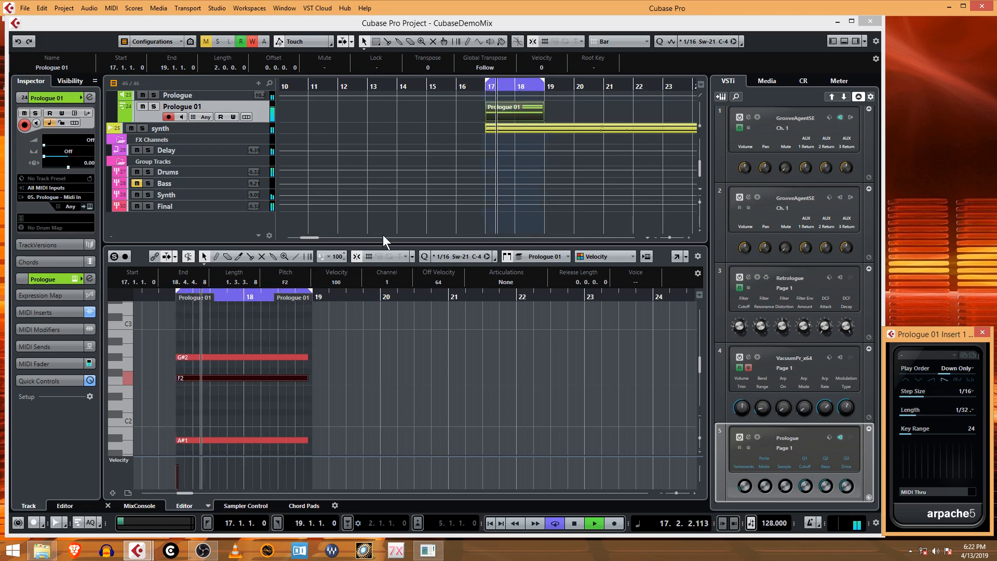
{"action": "key", "text": "space"}
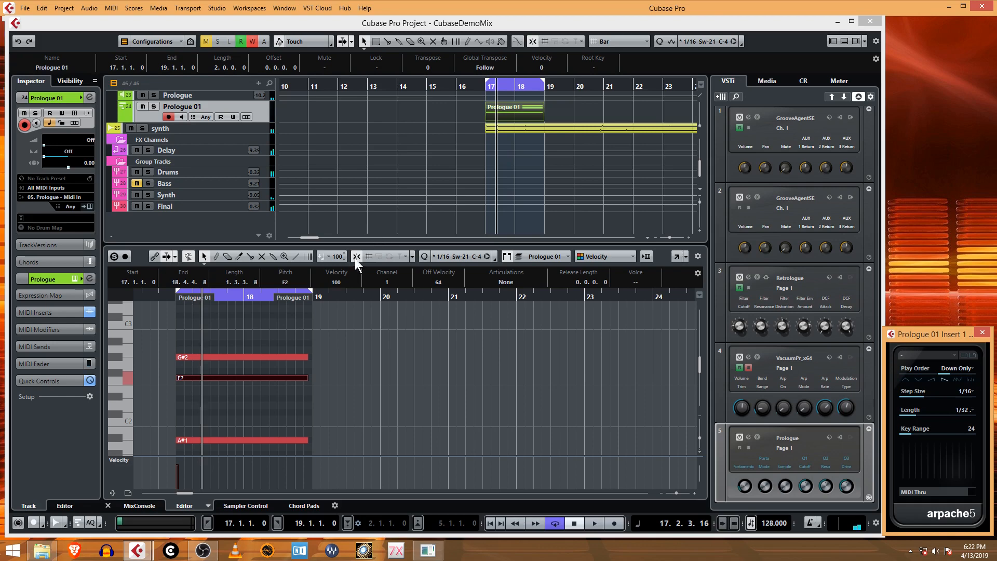
{"action": "left_click", "coordinate": [982, 332]}
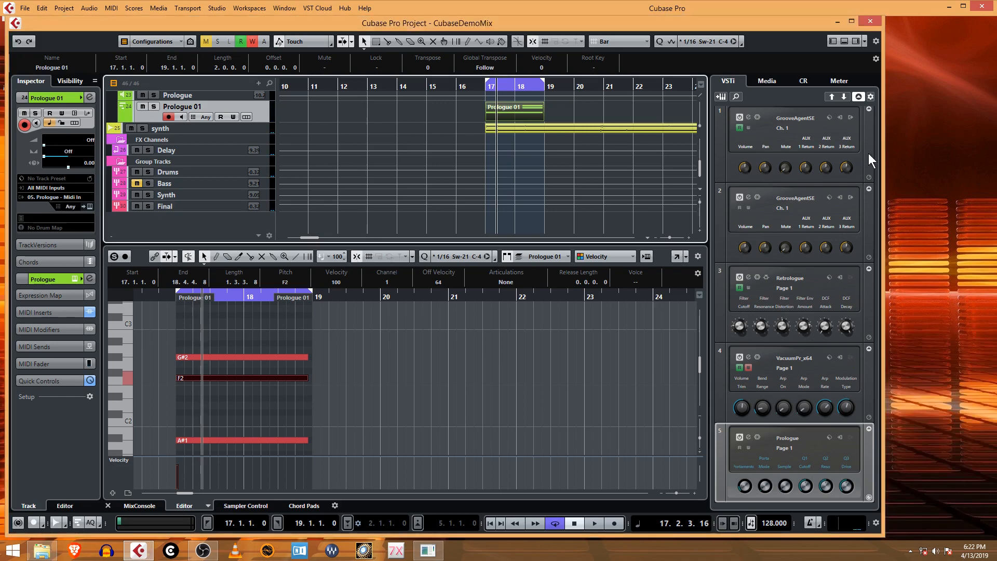
Widen the project window and deactivate the Arpache 5 MIDI insert on the Prologue 01 track.
{"action": "mouse_move", "coordinate": [996, 169]}
{"action": "left_mouse_down"}
{"action": "mouse_move", "coordinate": [979, 168]}
{"action": "mouse_move", "coordinate": [993, 169]}
{"action": "left_mouse_up"}
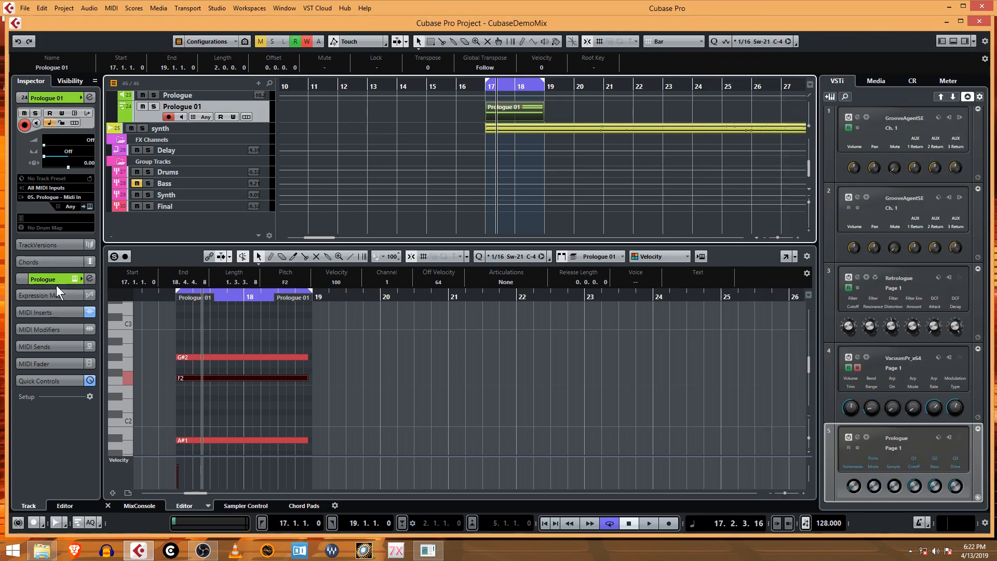
{"action": "left_click", "coordinate": [54, 312]}
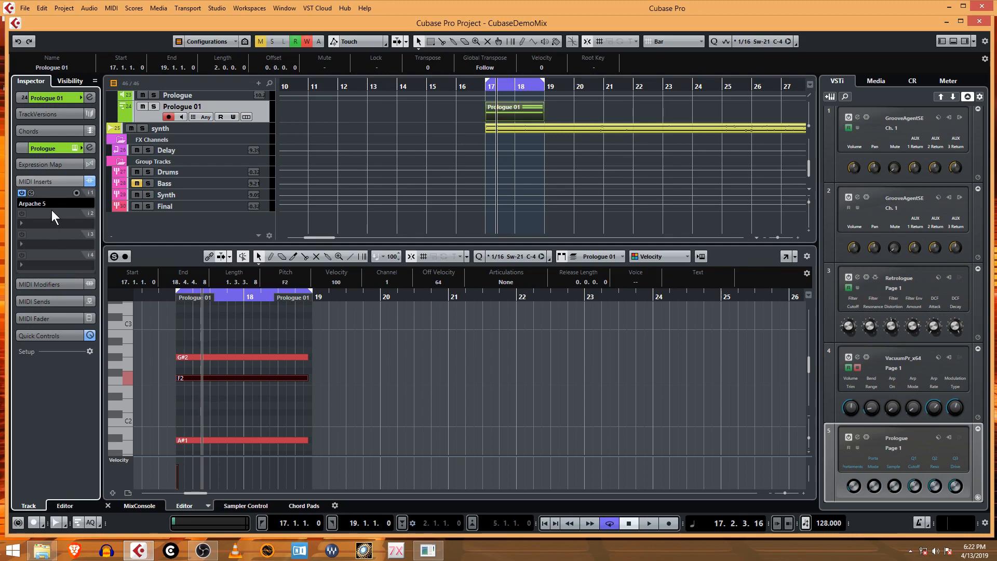
{"action": "left_click", "coordinate": [22, 193]}
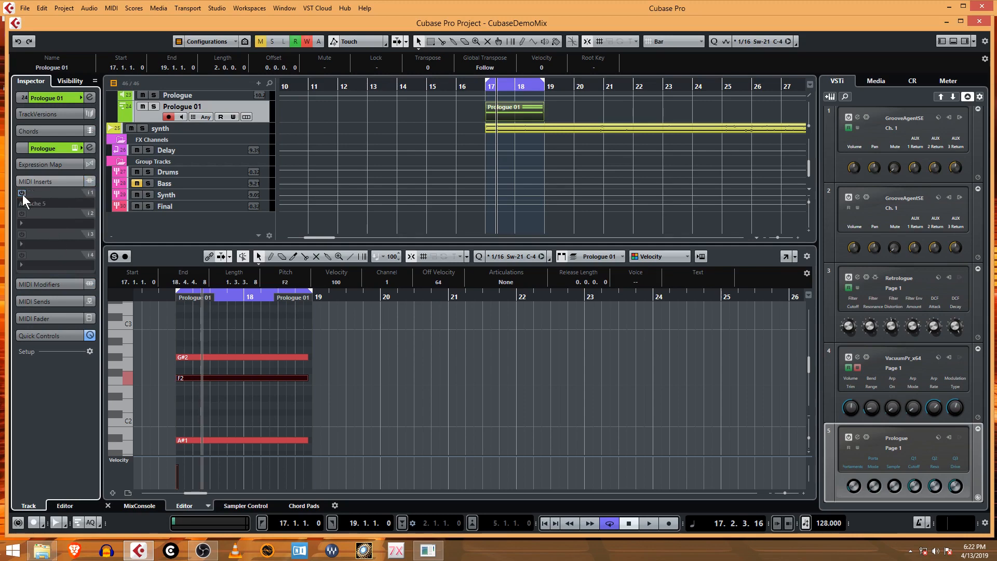
Load Arpache SX into the second MIDI insert slot and switch it to Sequence mode, with its window fully on screen.
{"action": "left_click", "coordinate": [26, 224]}
{"action": "left_click", "coordinate": [70, 258]}
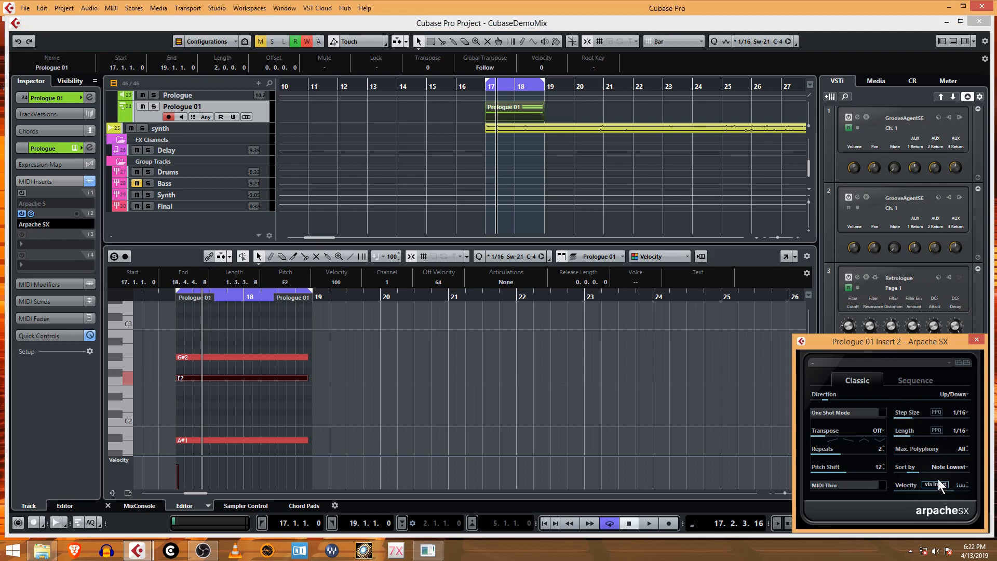
{"action": "left_click", "coordinate": [914, 380]}
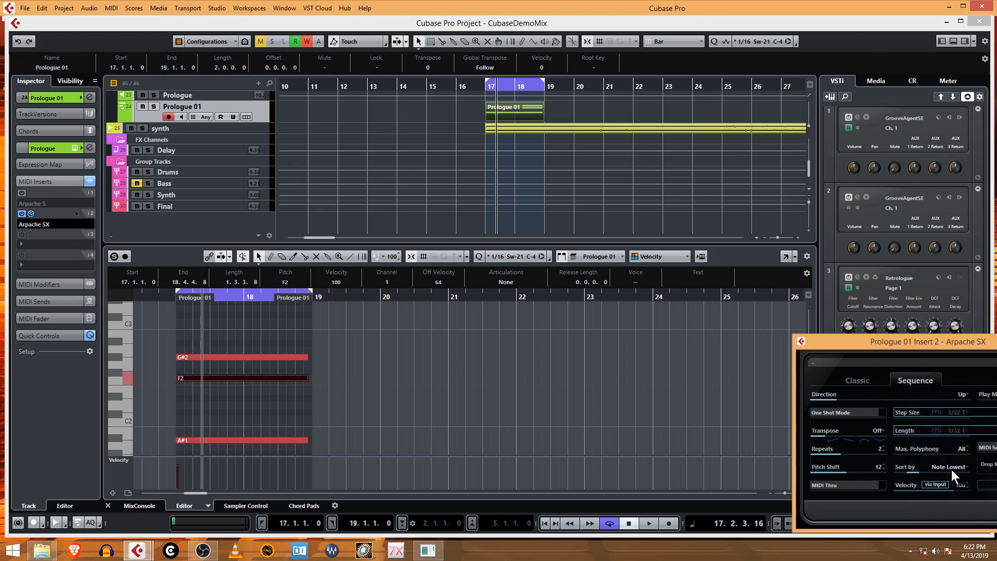
{"action": "left_click_drag", "start_coordinate": [933, 344], "coordinate": [832, 338]}
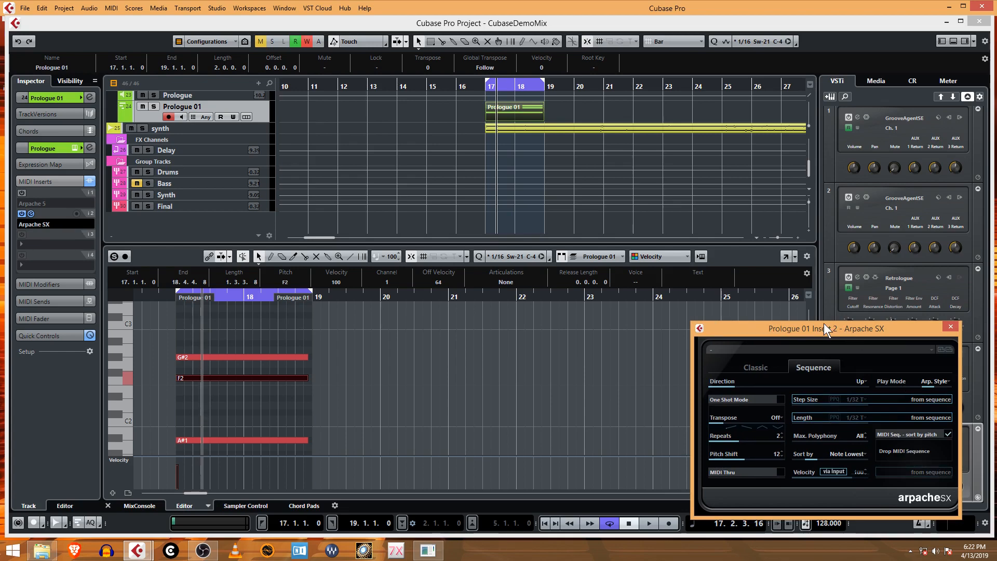
Draw a one-bar MIDI part from bar 19 to bar 20 on the Prologue 01 track.
{"action": "left_click", "coordinate": [551, 111]}
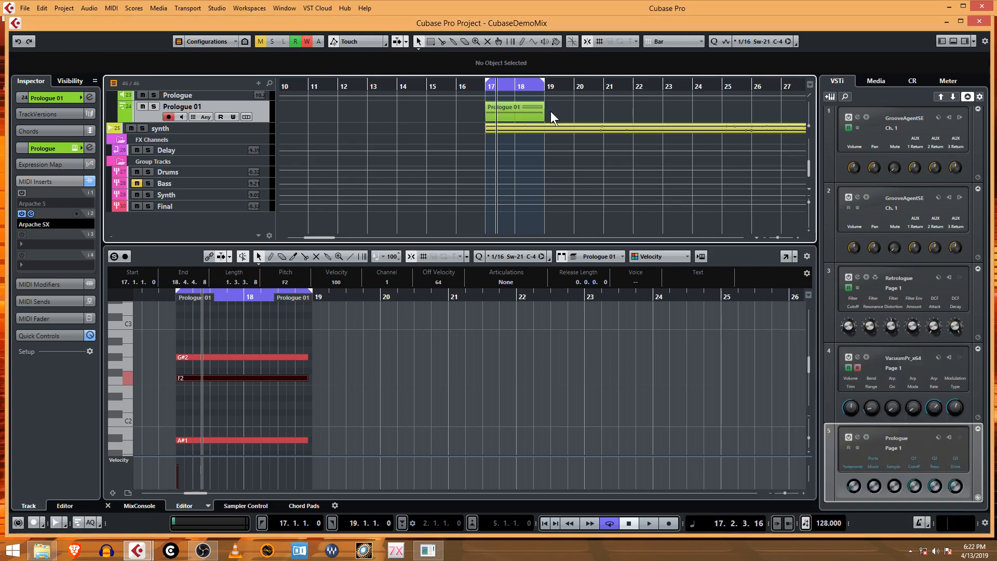
{"action": "mouse_move", "coordinate": [550, 86]}
{"action": "left_mouse_down"}
{"action": "mouse_move", "coordinate": [537, 102]}
{"action": "mouse_move", "coordinate": [544, 85]}
{"action": "left_mouse_up"}
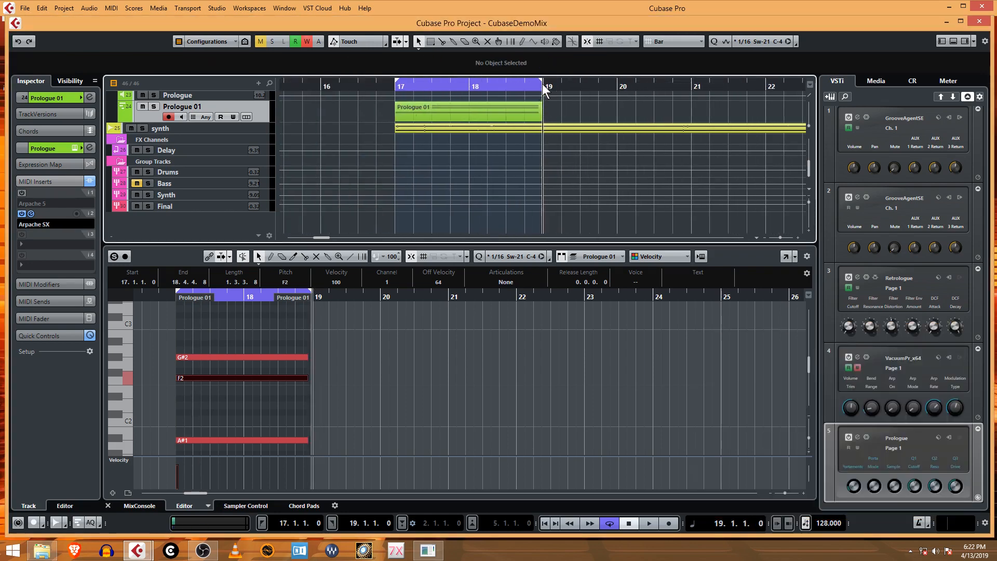
{"action": "right_click", "coordinate": [550, 110]}
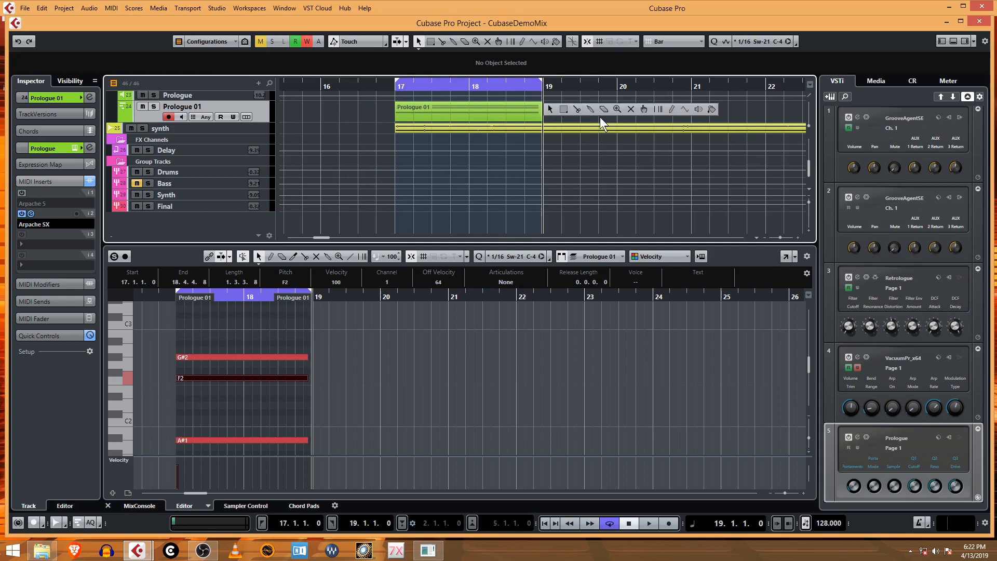
{"action": "left_click", "coordinate": [672, 109]}
{"action": "left_click_drag", "start_coordinate": [547, 112], "coordinate": [580, 116]}
{"action": "right_click", "coordinate": [581, 116]}
{"action": "left_click", "coordinate": [580, 116]}
Open the bar 19 part for note editing, enlarged around the C2 to C3 range, and audition the C2 key.
{"action": "double_click", "coordinate": [578, 115]}
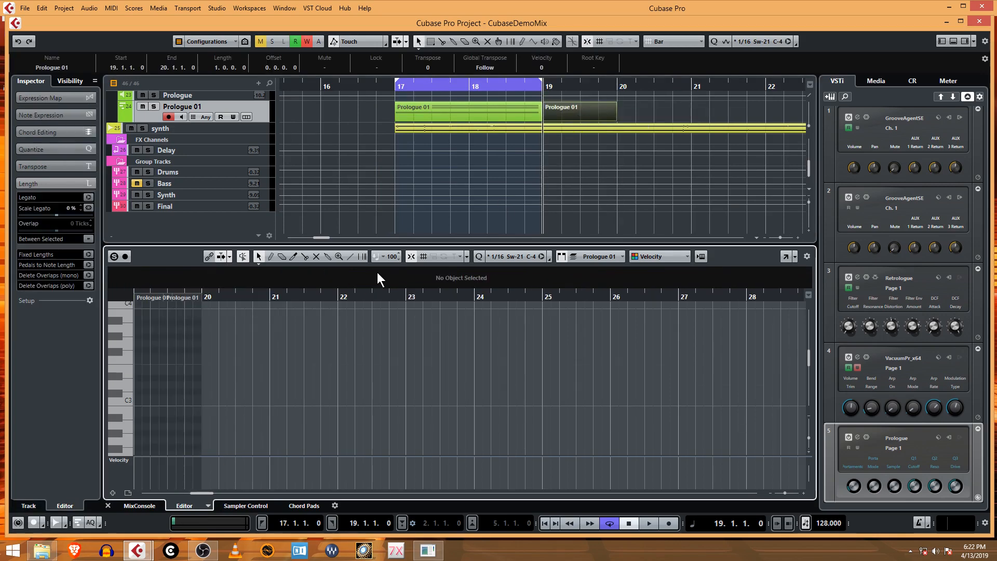
{"action": "left_click", "coordinate": [211, 295]}
{"action": "left_click_drag", "start_coordinate": [211, 295], "coordinate": [139, 327]}
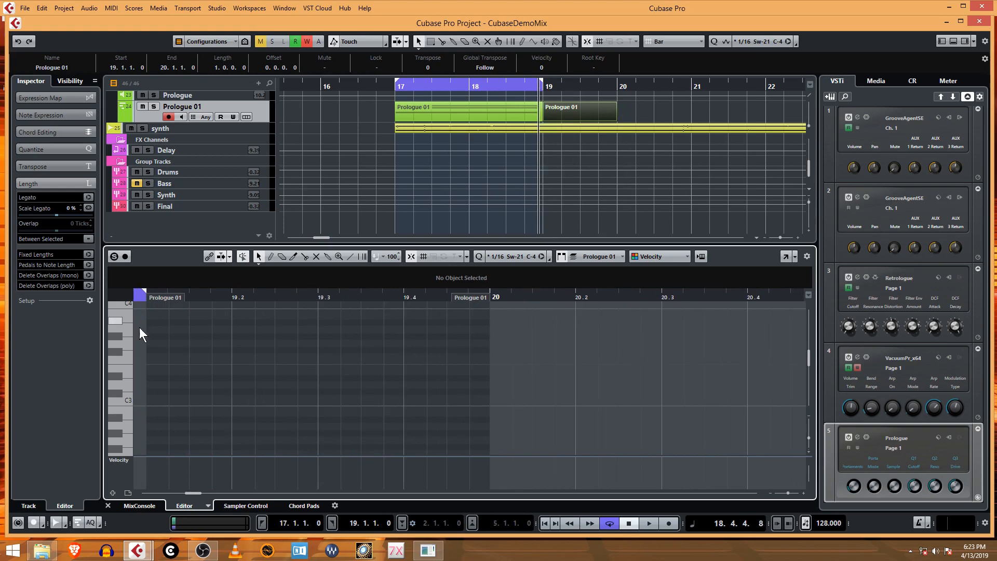
{"action": "scroll", "coordinate": [166, 394], "scroll_direction": "down", "scroll_amount": 3}
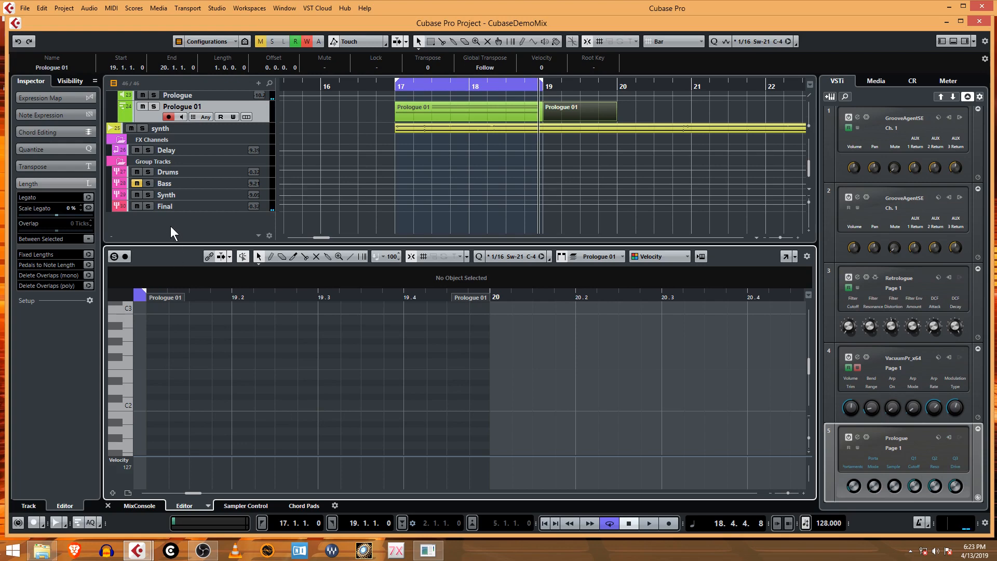
{"action": "left_click", "coordinate": [126, 408]}
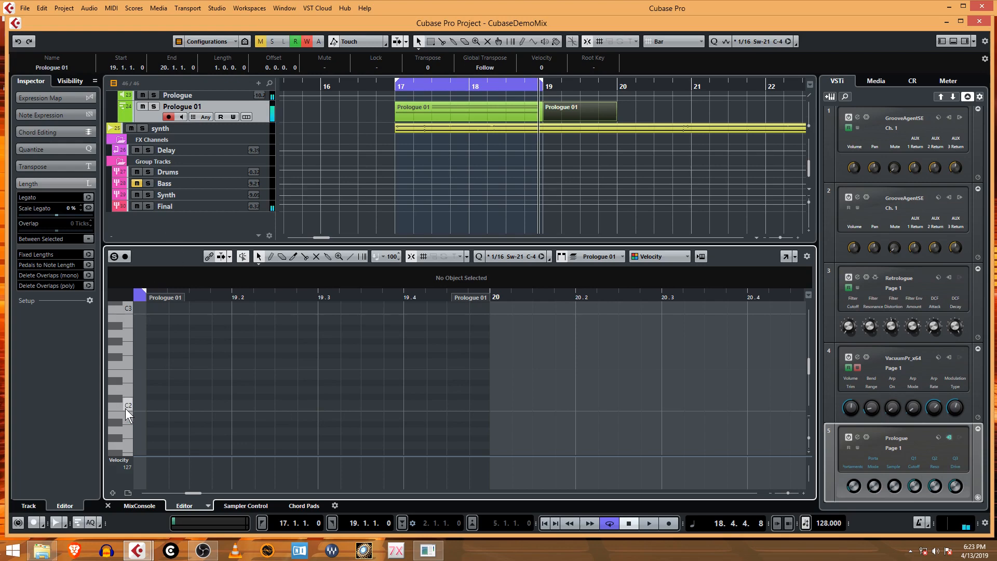
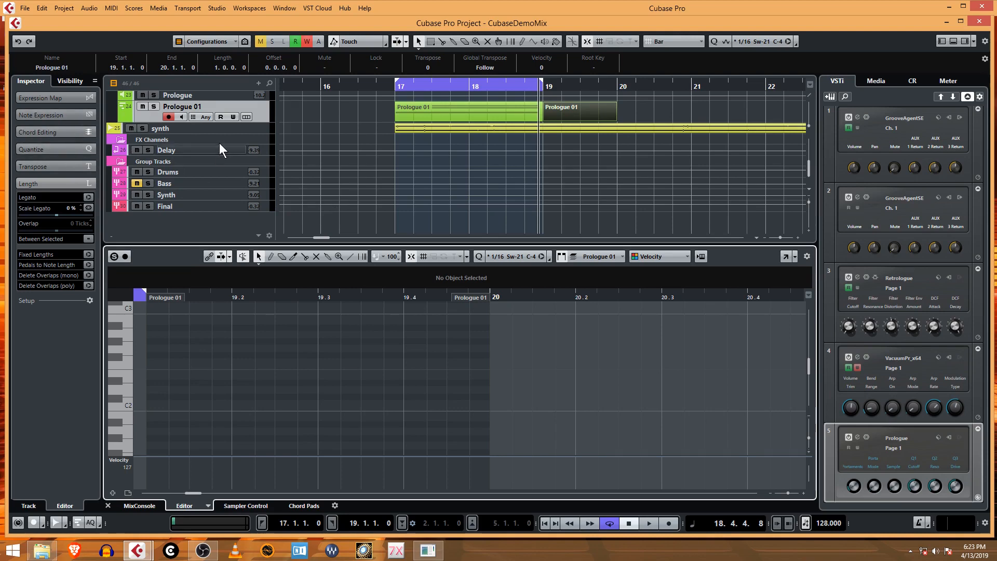
Open the Arpache SX insert window of the Prologue 01 track and switch it to Classic mode.
{"action": "left_click", "coordinate": [144, 111]}
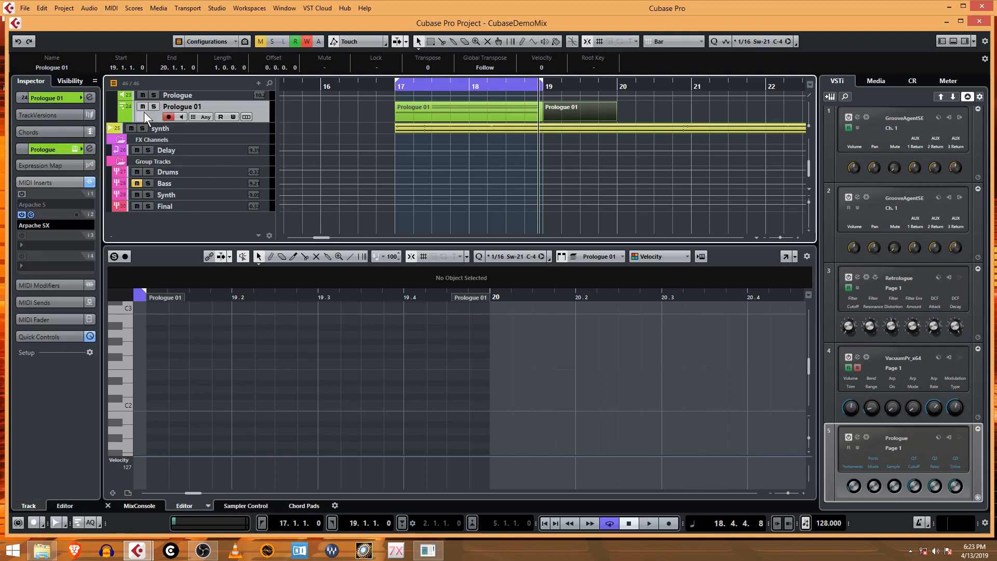
{"action": "left_click", "coordinate": [31, 214]}
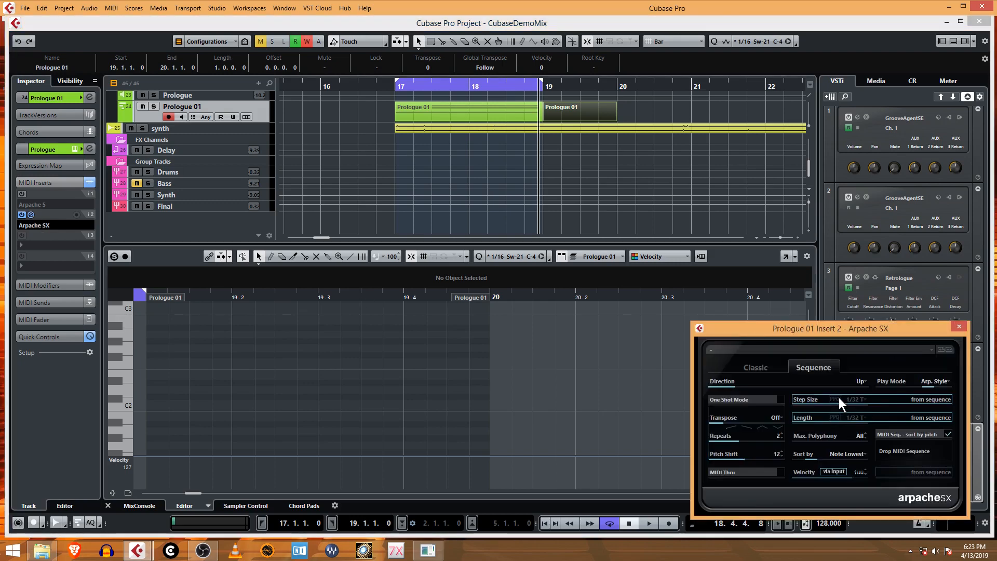
{"action": "left_click", "coordinate": [765, 367]}
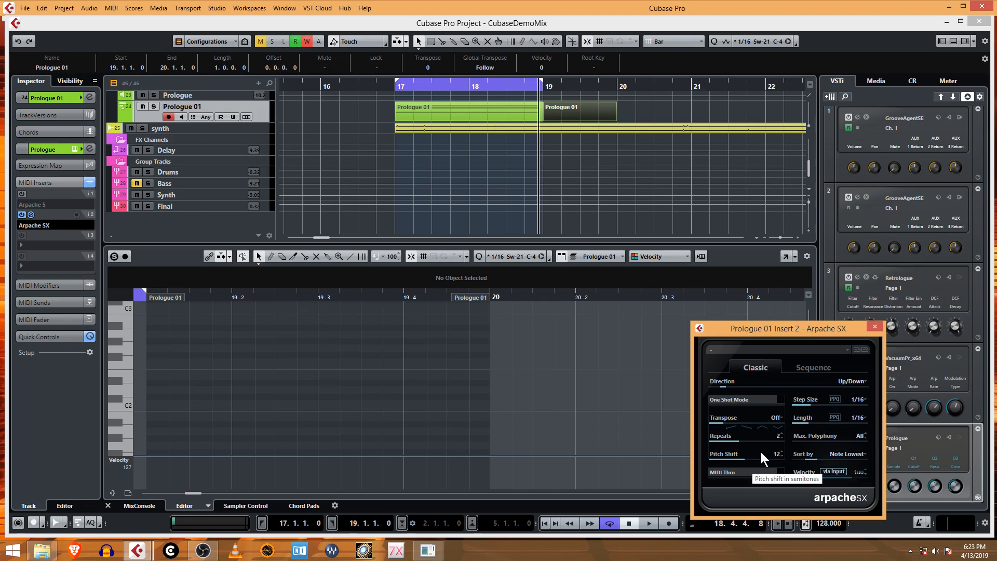
Narrow the project window and place the Arpache SX window in the free space beside it.
{"action": "left_click_drag", "start_coordinate": [790, 326], "coordinate": [891, 333]}
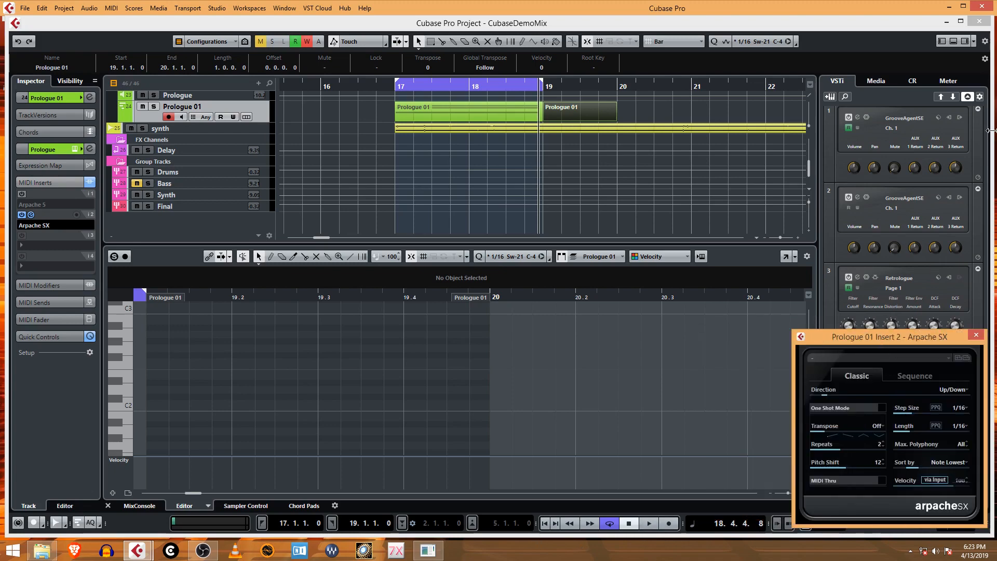
{"action": "left_click_drag", "start_coordinate": [991, 139], "coordinate": [790, 156]}
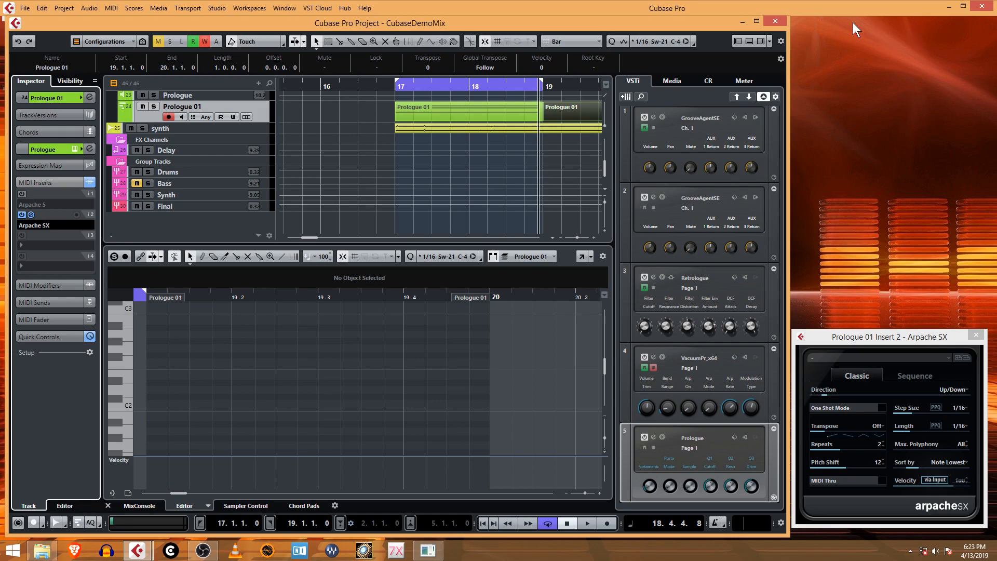
{"action": "left_click", "coordinate": [756, 21]}
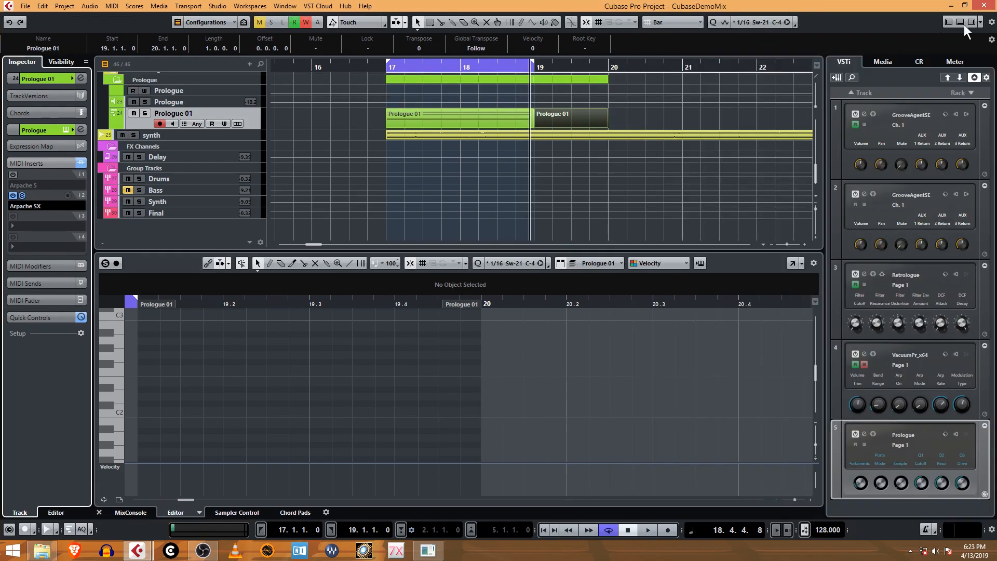
{"action": "left_click", "coordinate": [963, 5]}
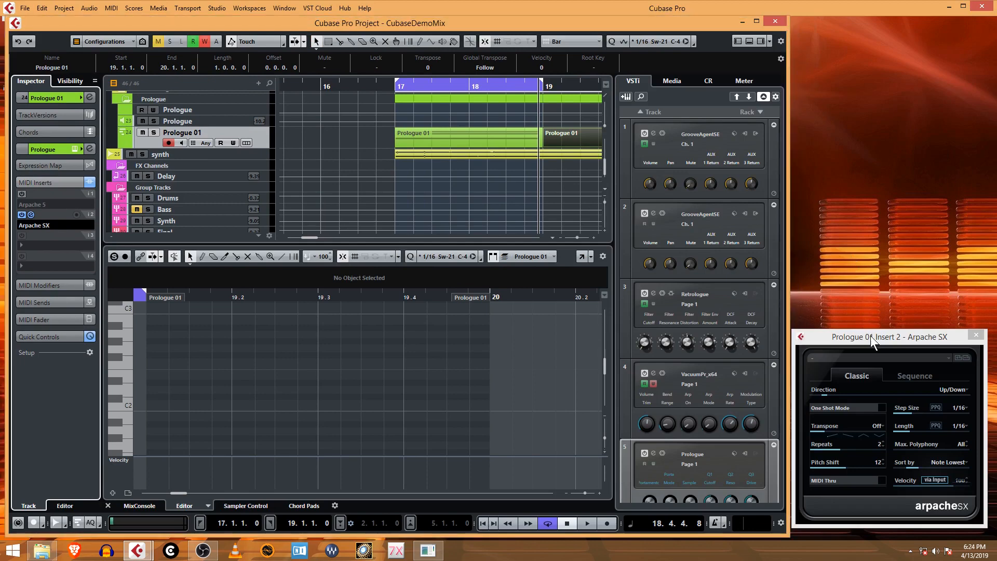
{"action": "left_click_drag", "start_coordinate": [870, 341], "coordinate": [873, 347]}
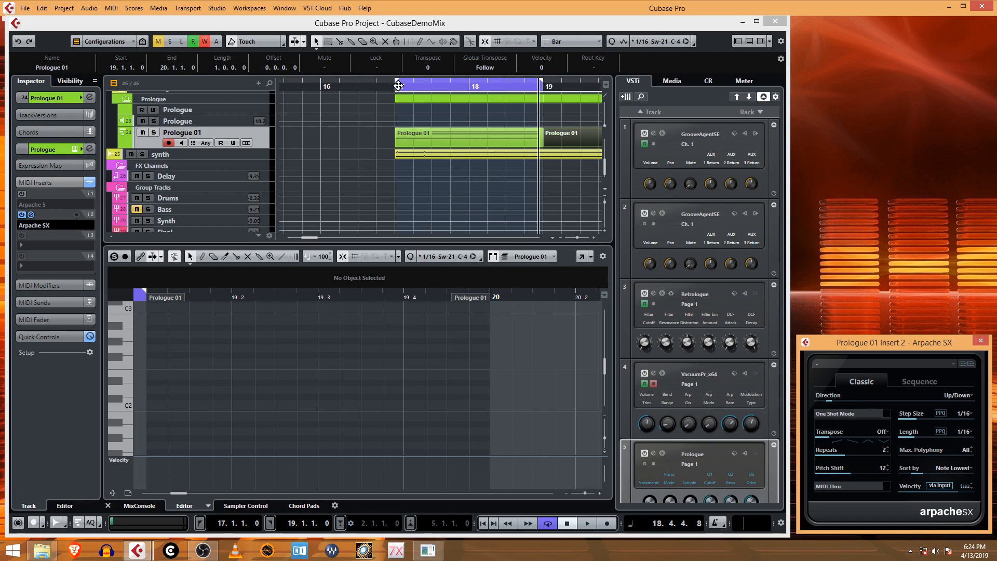
Open the bar 19 part for note editing and audition keys around C2.
{"action": "left_click", "coordinate": [558, 136]}
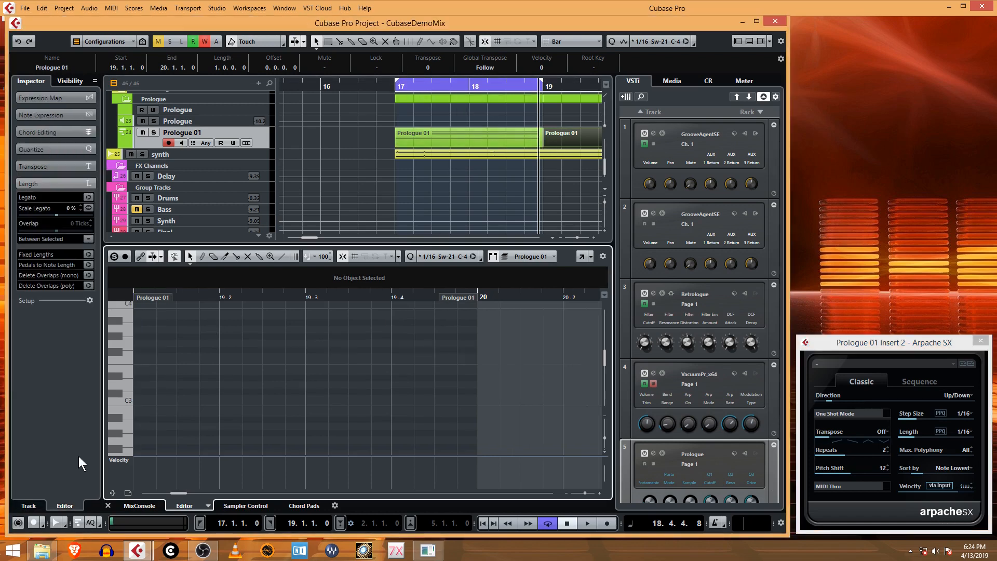
{"action": "scroll", "coordinate": [124, 404], "scroll_direction": "down", "scroll_amount": 3}
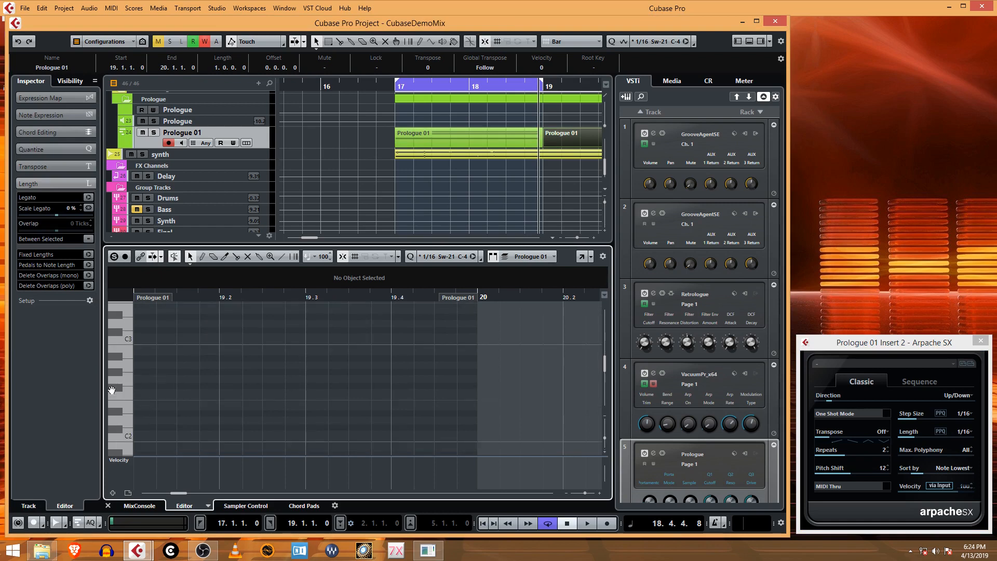
{"action": "left_click", "coordinate": [115, 385]}
{"action": "scroll", "coordinate": [117, 357], "scroll_direction": "down", "scroll_amount": 2}
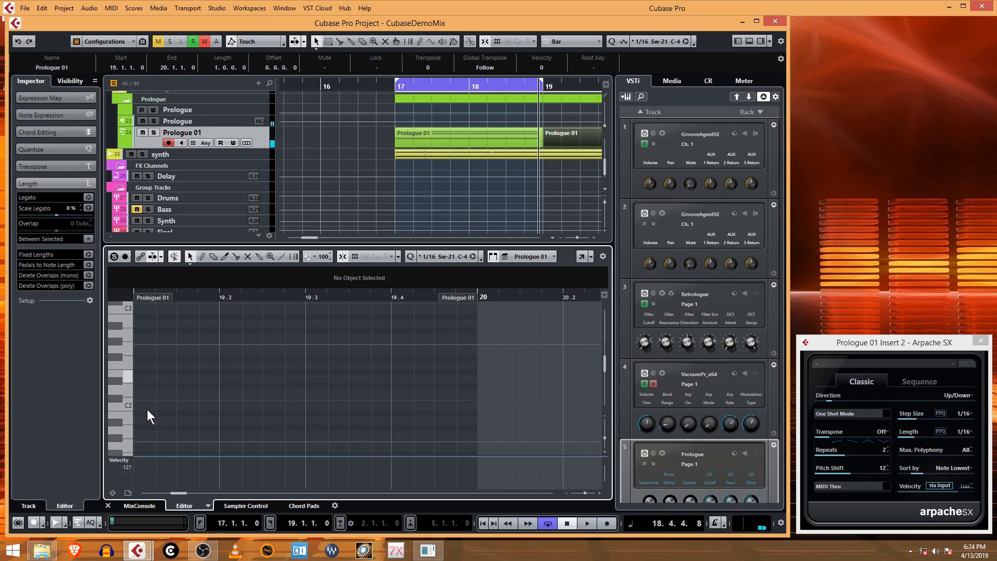
{"action": "left_click", "coordinate": [116, 425]}
Draw six consecutive sixteenth notes from the start of bar 19: A#1, A#1, C#2, A#1, A#1, A#1.
{"action": "left_click", "coordinate": [146, 423]}
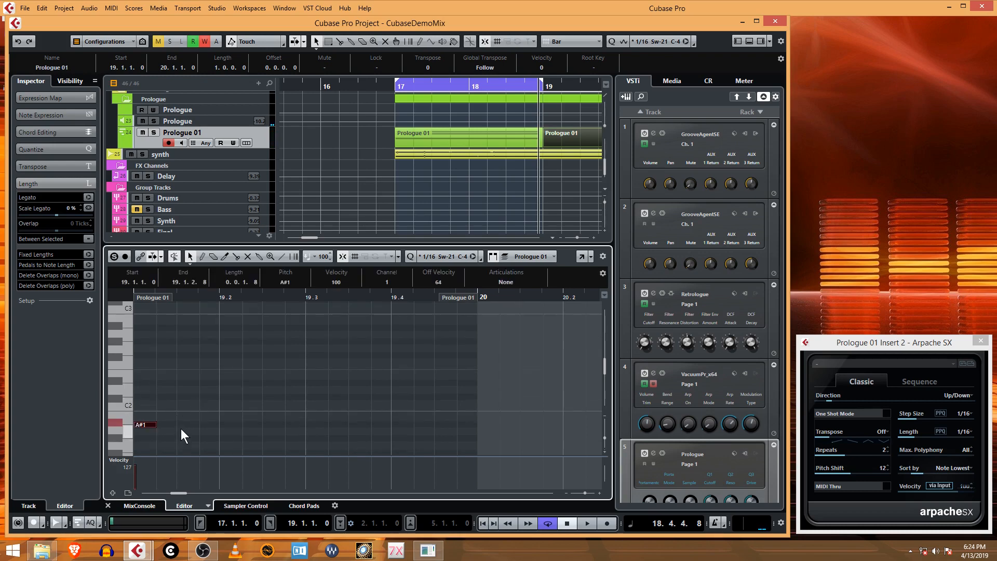
{"action": "left_click", "coordinate": [170, 425]}
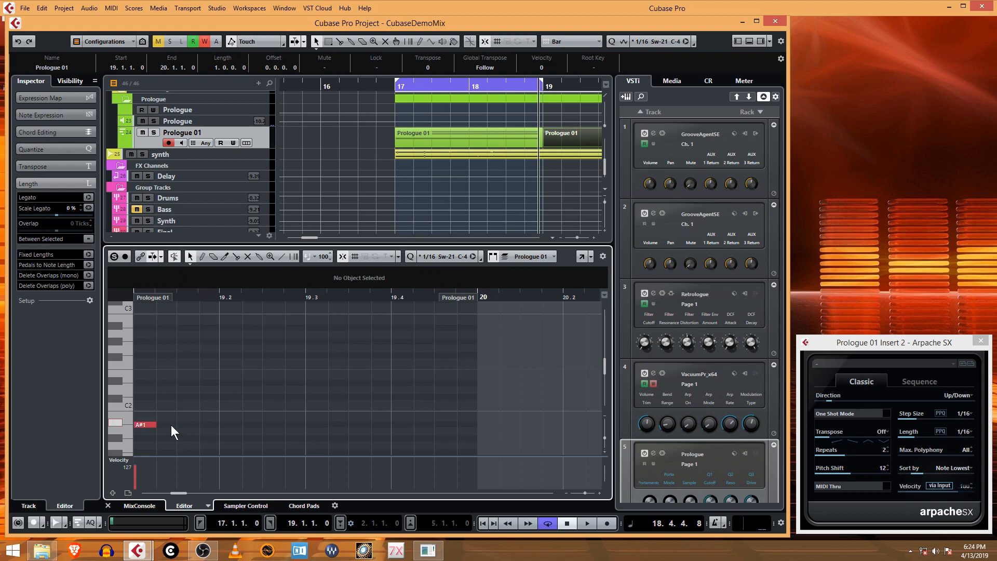
{"action": "left_click", "coordinate": [191, 390]}
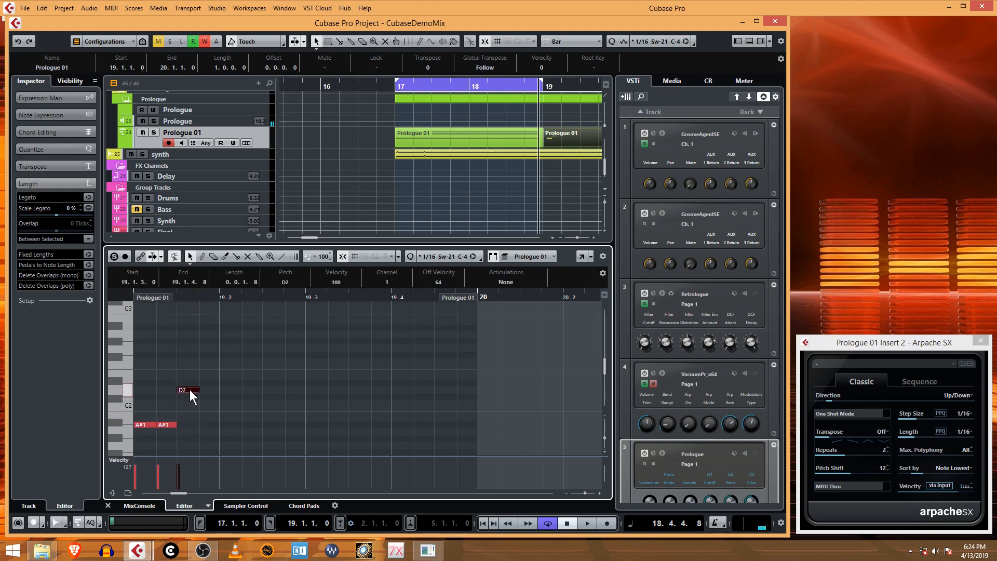
{"action": "left_click_drag", "start_coordinate": [191, 388], "coordinate": [190, 398]}
{"action": "left_click", "coordinate": [208, 422]}
{"action": "left_click", "coordinate": [208, 424]}
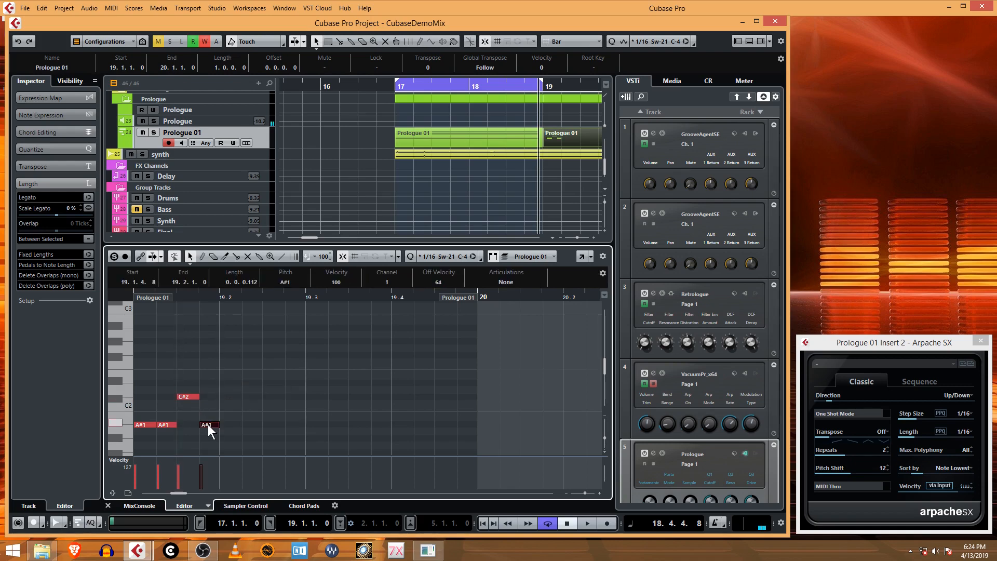
{"action": "left_click", "coordinate": [225, 423]}
{"action": "left_click", "coordinate": [254, 424]}
{"action": "left_click", "coordinate": [276, 422]}
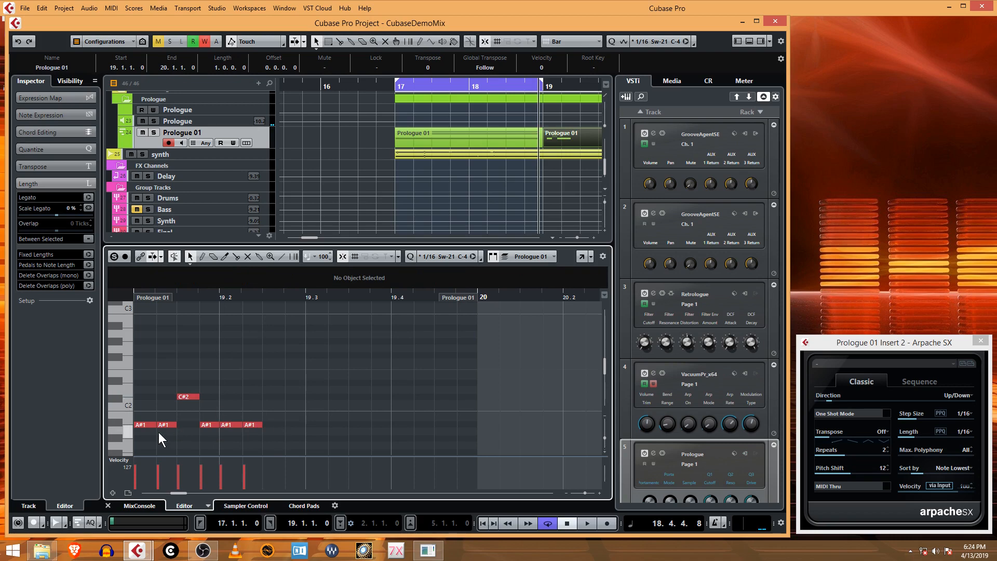
Continue the sixteenth-note pattern from the third sixteenth of beat 19.2 with A#2, A#1, A#1, A#1, A#2.
{"action": "left_click", "coordinate": [273, 424]}
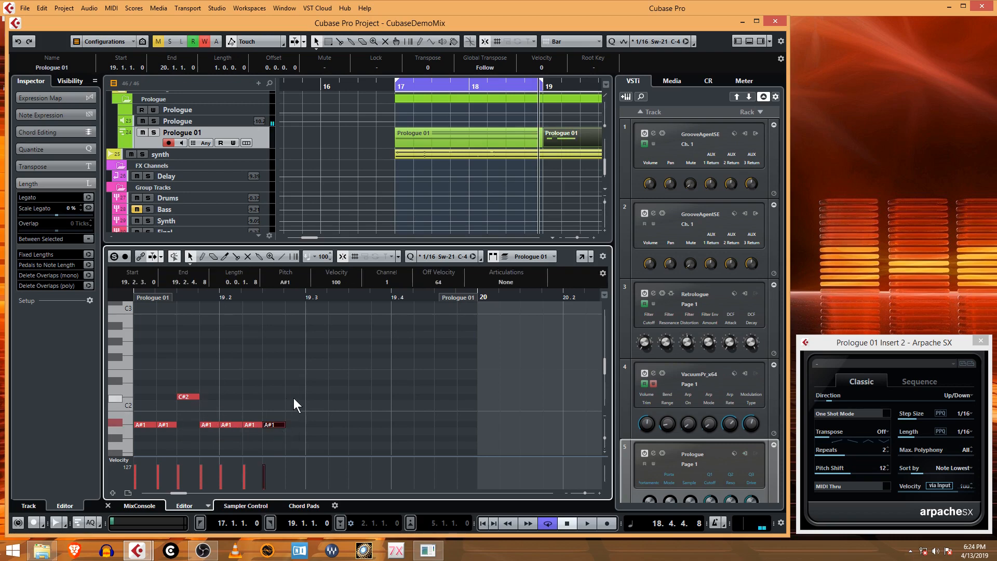
{"action": "left_click_drag", "start_coordinate": [274, 427], "coordinate": [276, 329]}
{"action": "left_click", "coordinate": [298, 419]}
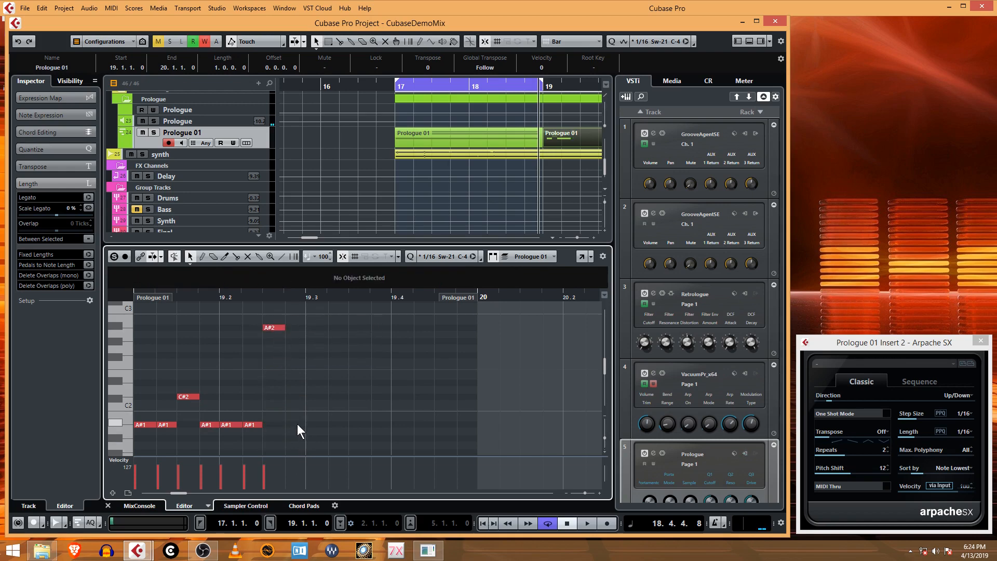
{"action": "left_click", "coordinate": [297, 424]}
{"action": "left_click", "coordinate": [311, 424]}
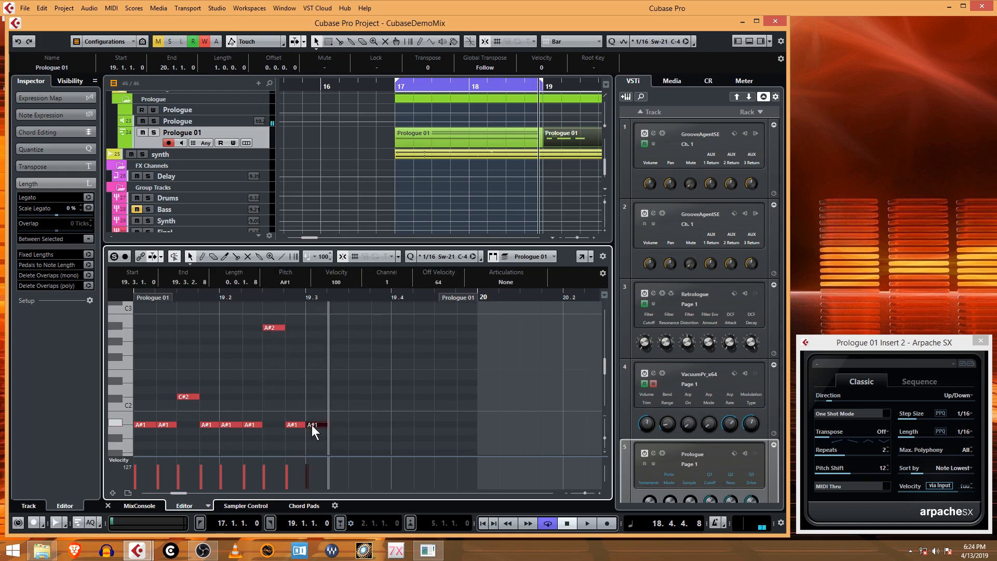
{"action": "left_click", "coordinate": [342, 425]}
{"action": "left_click", "coordinate": [361, 327]}
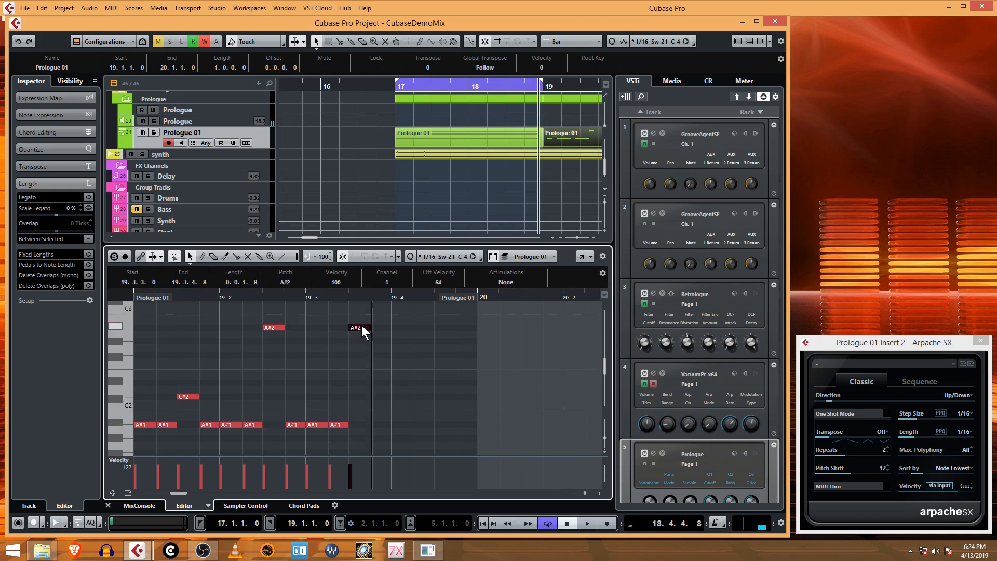
Complete bar 19 with sixteenth notes G#2, F2, C#2, A#1 and A#1.
{"action": "left_click", "coordinate": [386, 341]}
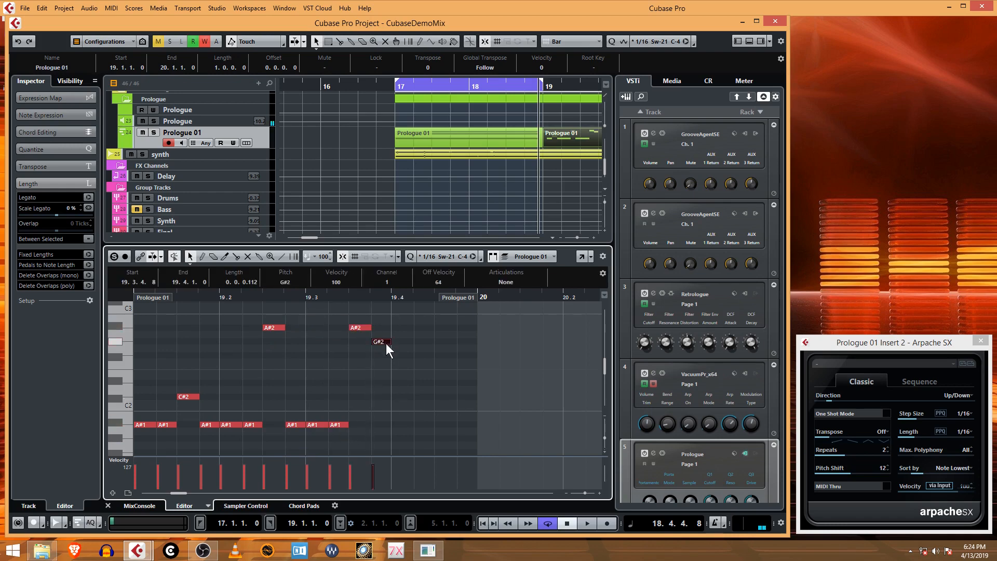
{"action": "left_click", "coordinate": [400, 382]}
{"action": "left_click_drag", "start_coordinate": [400, 373], "coordinate": [400, 366]}
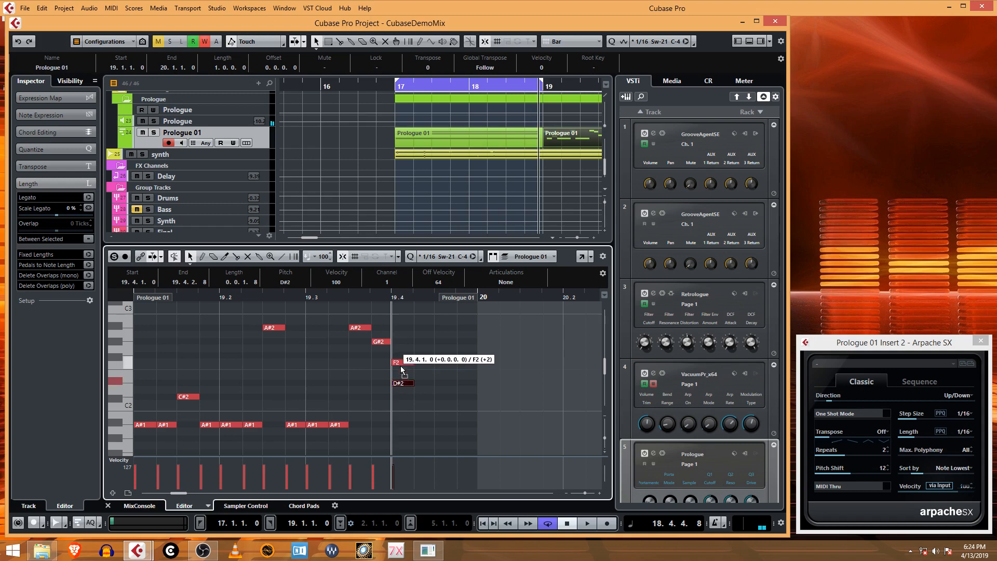
{"action": "left_click", "coordinate": [425, 391]}
{"action": "left_click", "coordinate": [423, 397]}
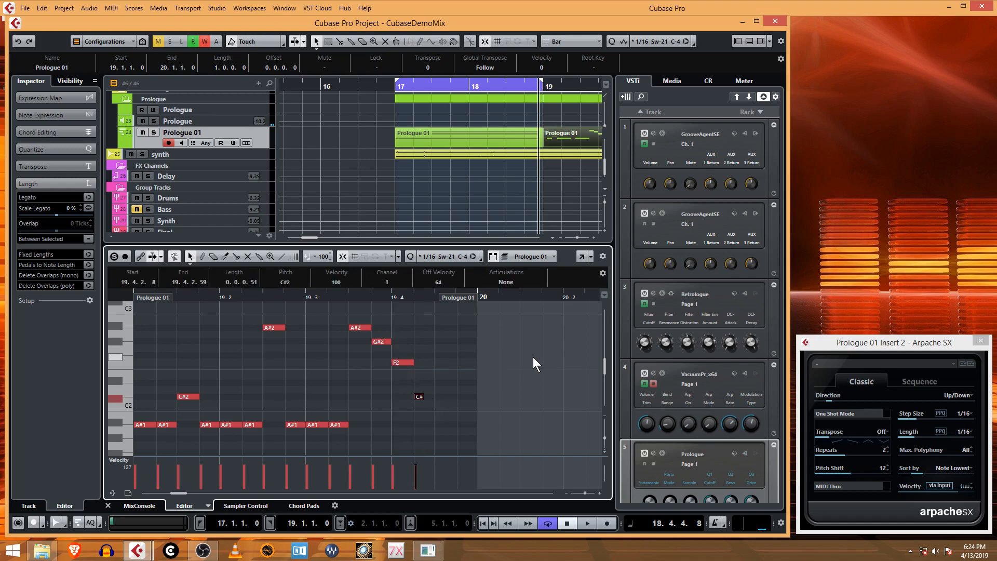
{"action": "left_click_drag", "start_coordinate": [421, 396], "coordinate": [434, 397]}
{"action": "left_click", "coordinate": [442, 425]}
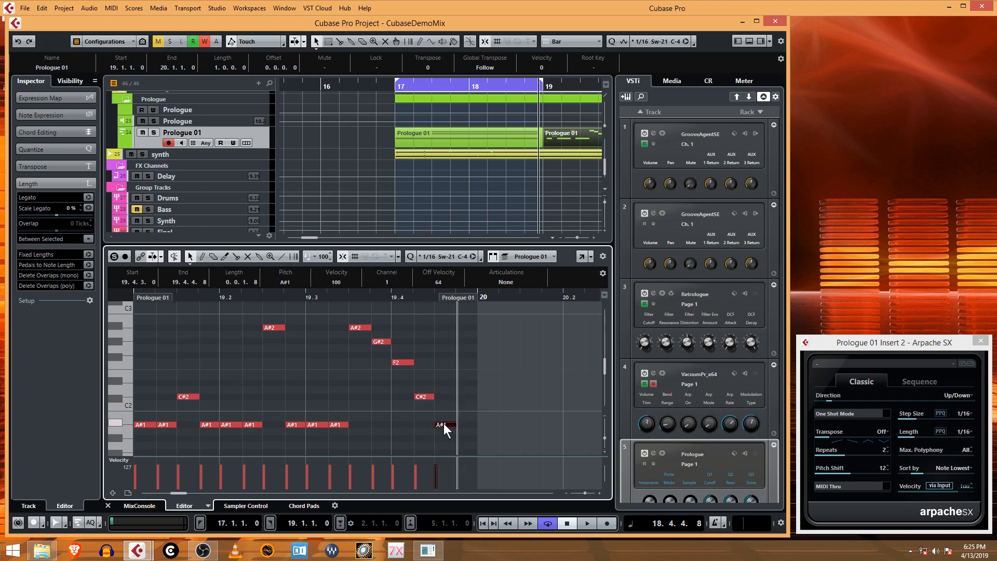
{"action": "left_click", "coordinate": [469, 425]}
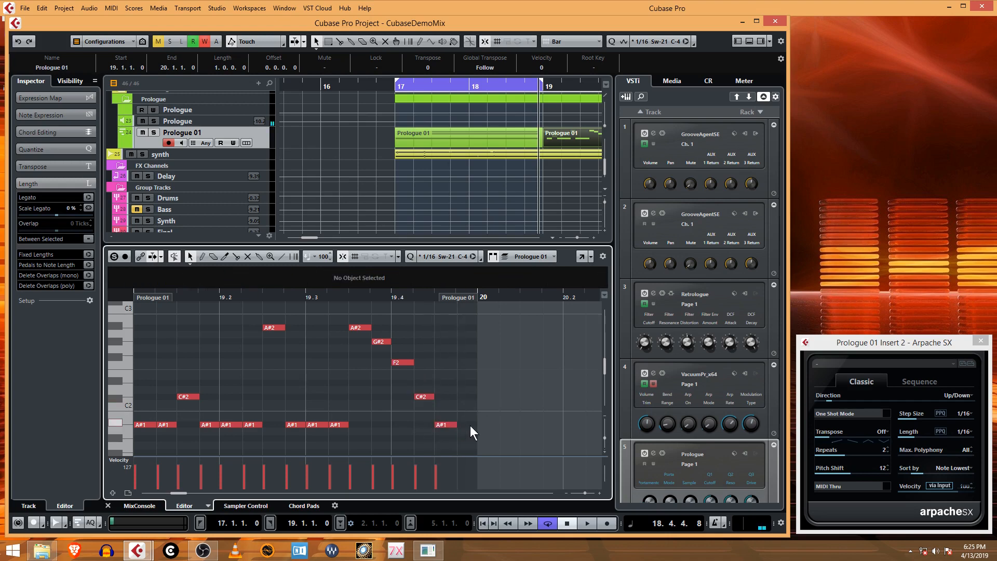
{"action": "left_click", "coordinate": [465, 376]}
Select every note of the bar 19 part in the note editor.
{"action": "left_click", "coordinate": [560, 137]}
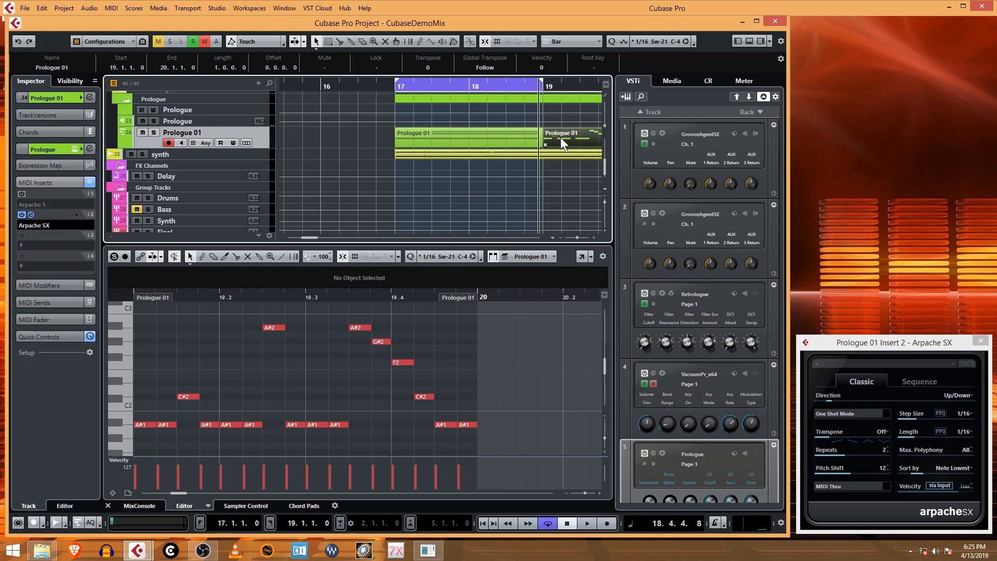
{"action": "left_click_drag", "start_coordinate": [561, 137], "coordinate": [493, 149]}
{"action": "left_click", "coordinate": [266, 378]}
{"action": "key", "text": "ctrl+a"}
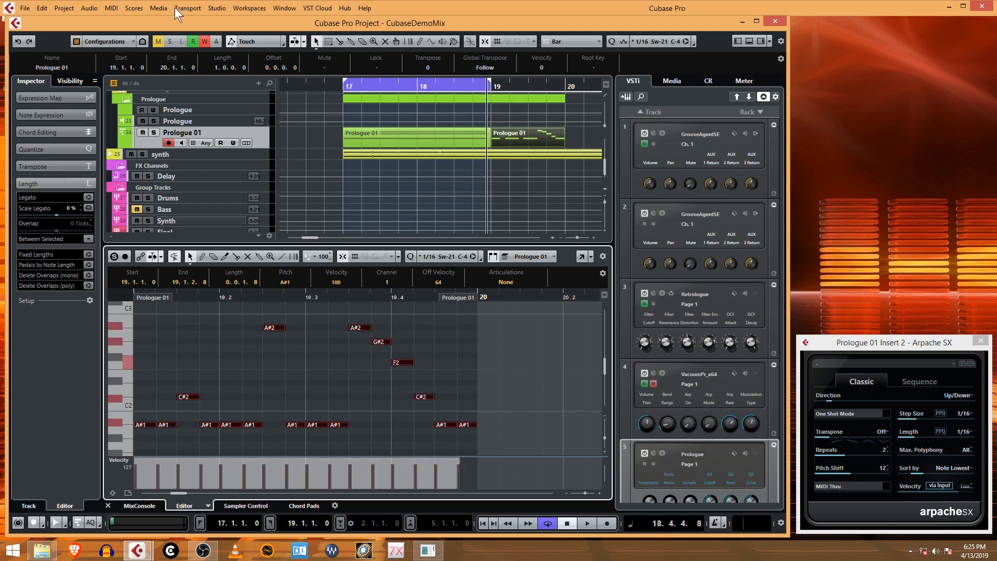
{"action": "left_click", "coordinate": [134, 8]}
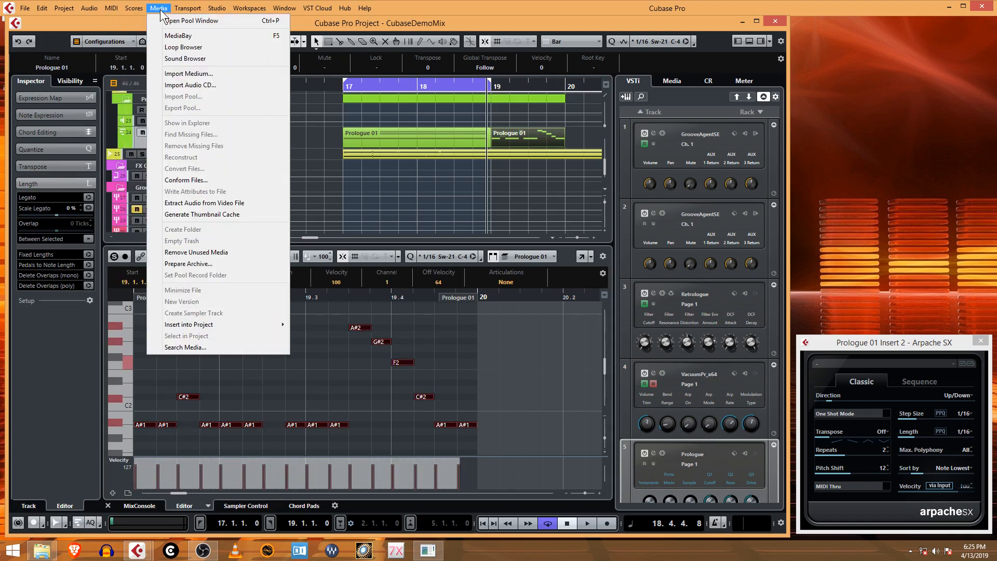
{"action": "left_click", "coordinate": [203, 24]}
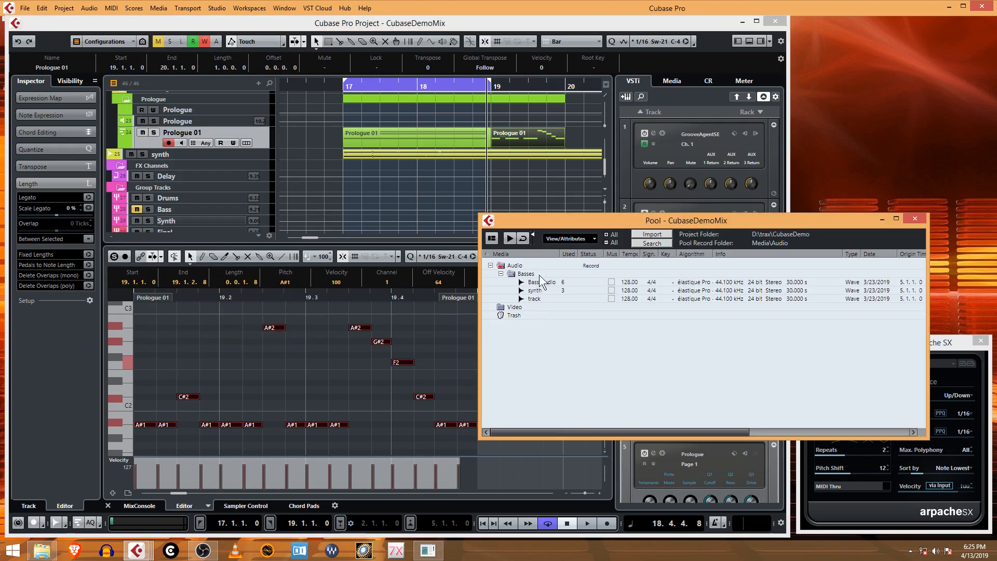
{"action": "right_click", "coordinate": [522, 344]}
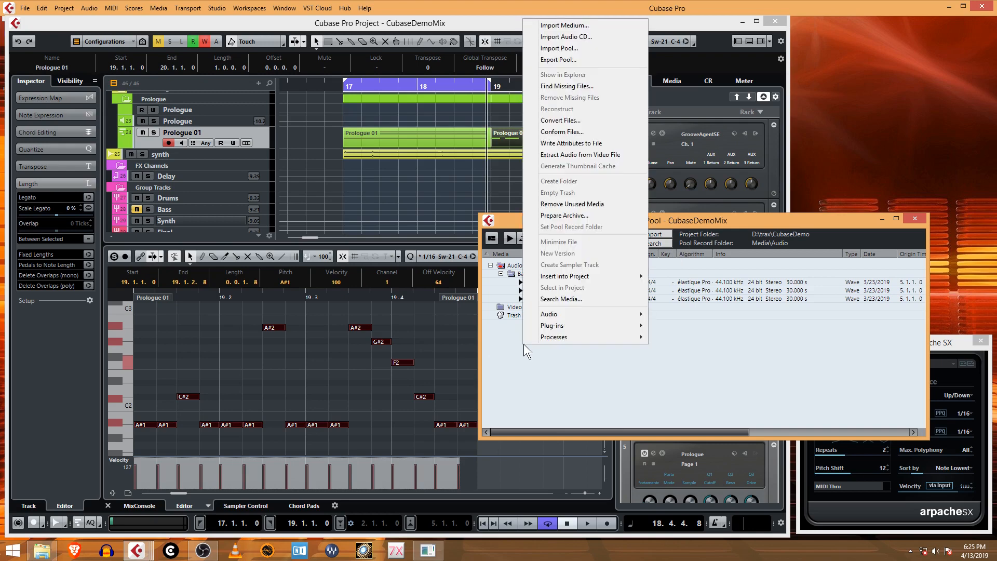
{"action": "left_click", "coordinate": [647, 353]}
{"action": "left_click", "coordinate": [921, 219]}
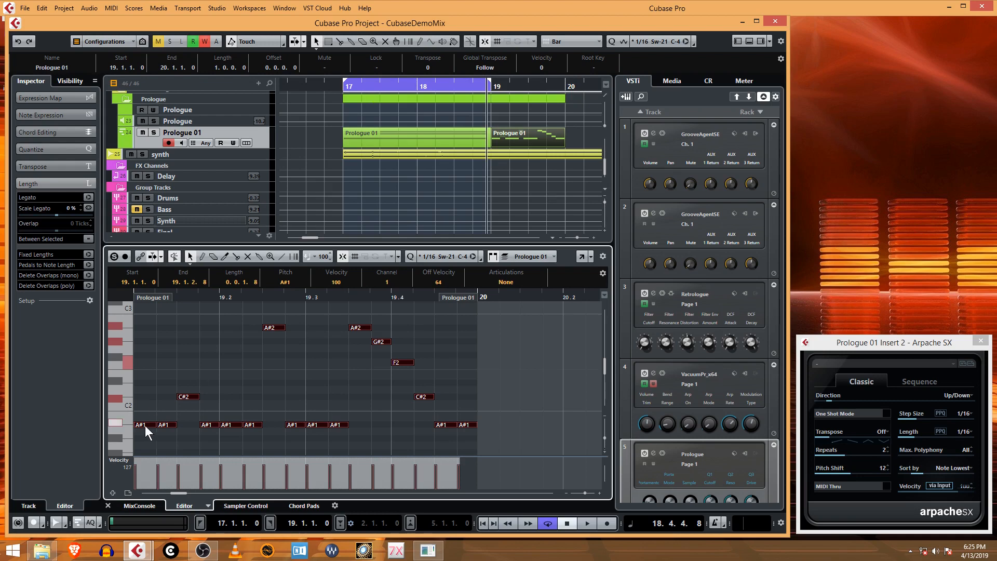
Drop the selected notes into Arpache SX's MIDI sequence field in Sequence mode, and try taking velocity from the sequence.
{"action": "left_click_drag", "start_coordinate": [139, 425], "coordinate": [923, 382]}
{"action": "left_click_drag", "start_coordinate": [933, 341], "coordinate": [770, 330]}
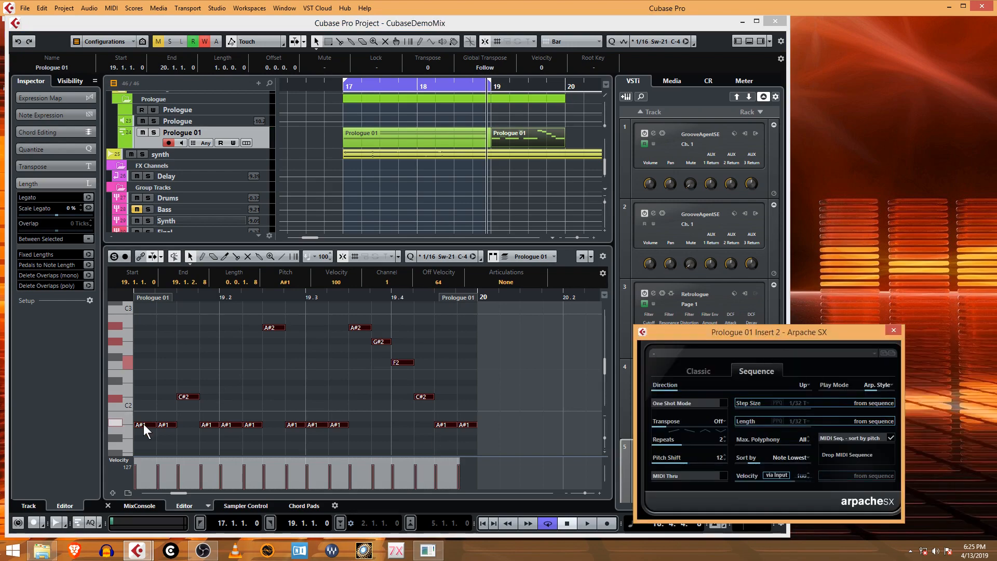
{"action": "left_click_drag", "start_coordinate": [143, 423], "coordinate": [847, 456]}
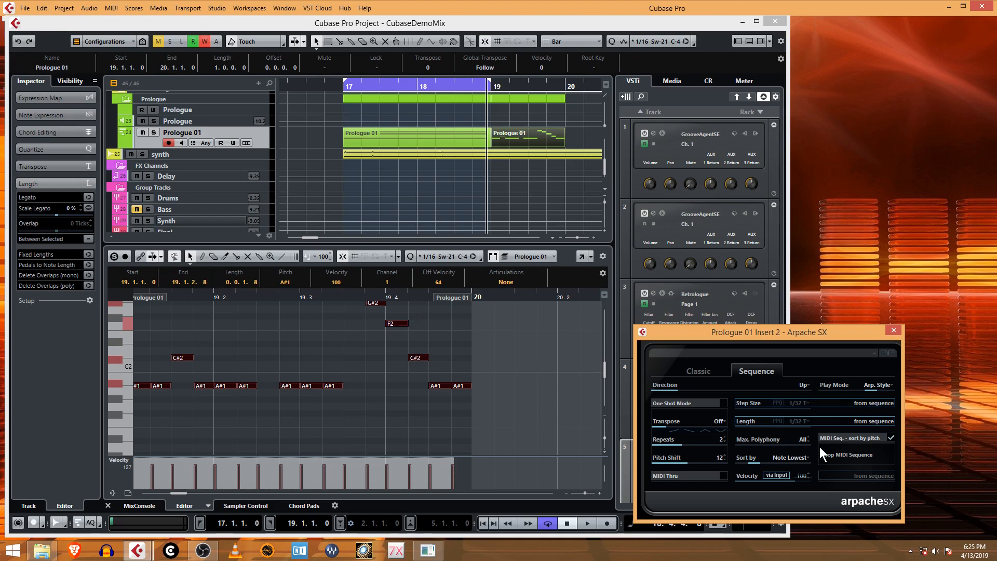
{"action": "left_click", "coordinate": [865, 475]}
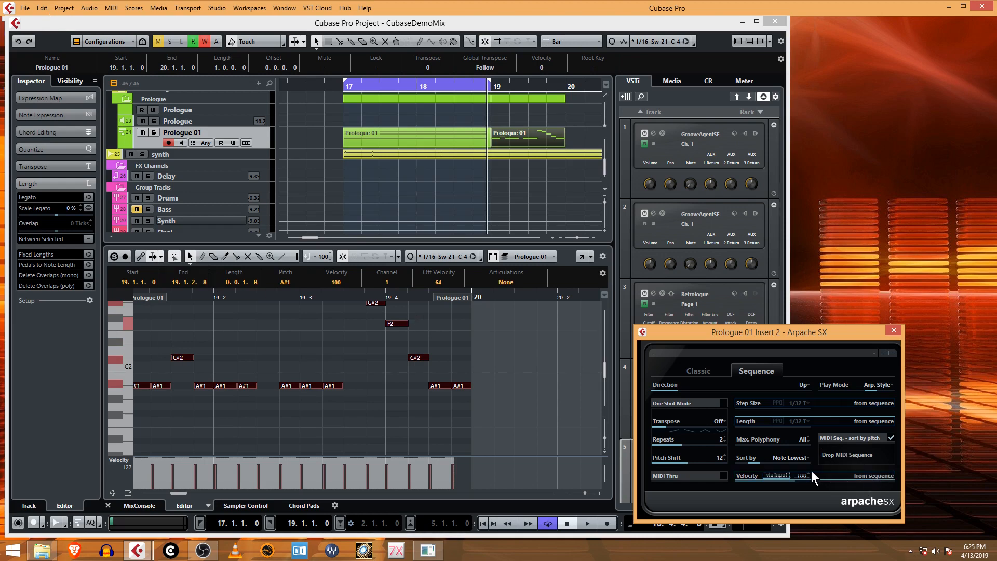
{"action": "left_click", "coordinate": [868, 475]}
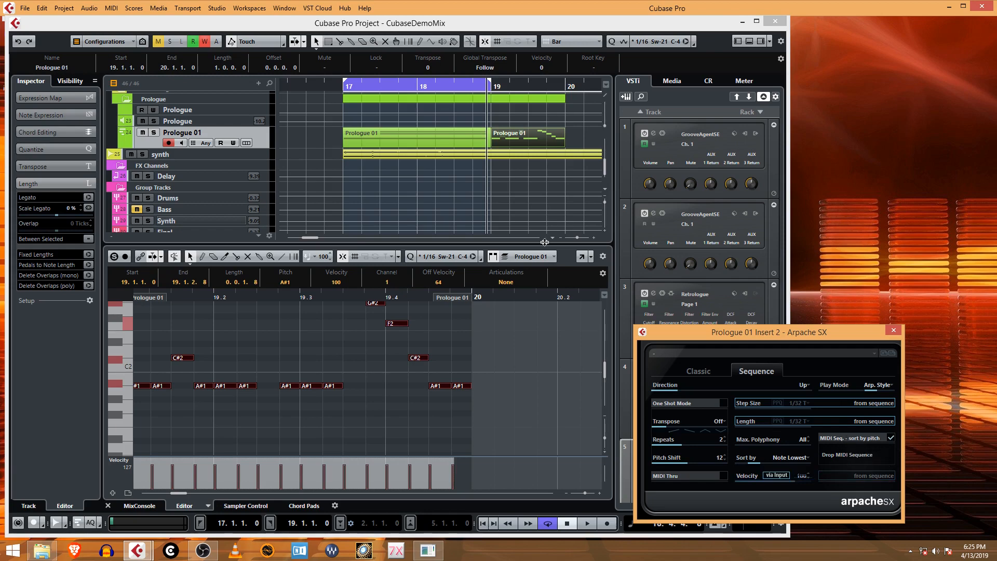
Open the bar 19 Prologue 01 part in the Score Editor and close that editor again.
{"action": "left_click", "coordinate": [509, 139]}
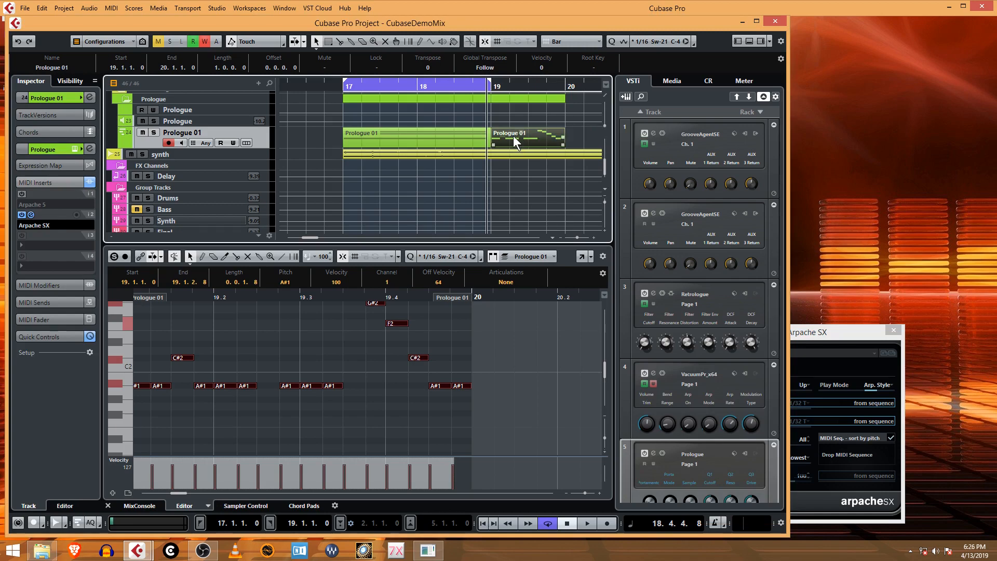
{"action": "left_click", "coordinate": [39, 7]}
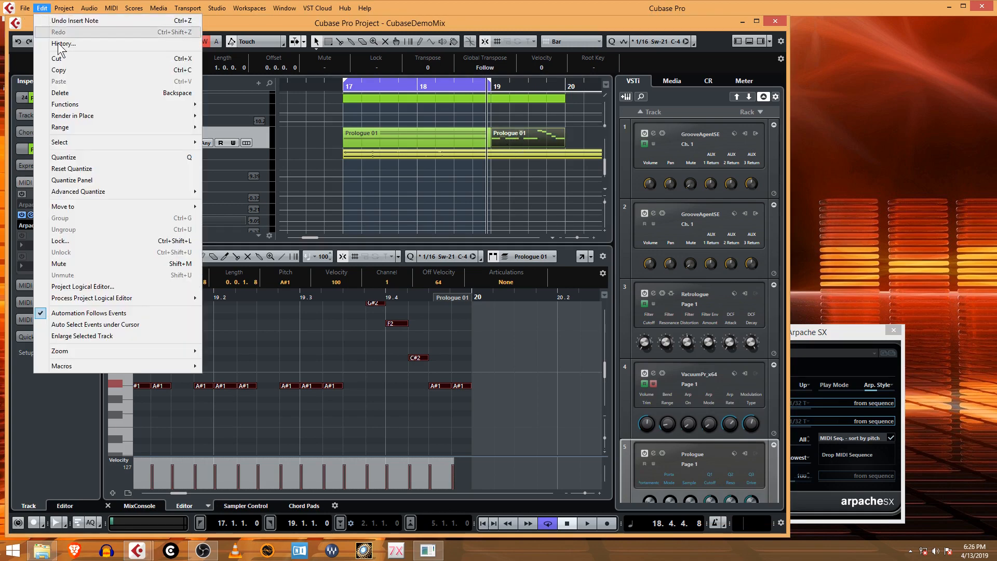
{"action": "mouse_move", "coordinate": [102, 10]}
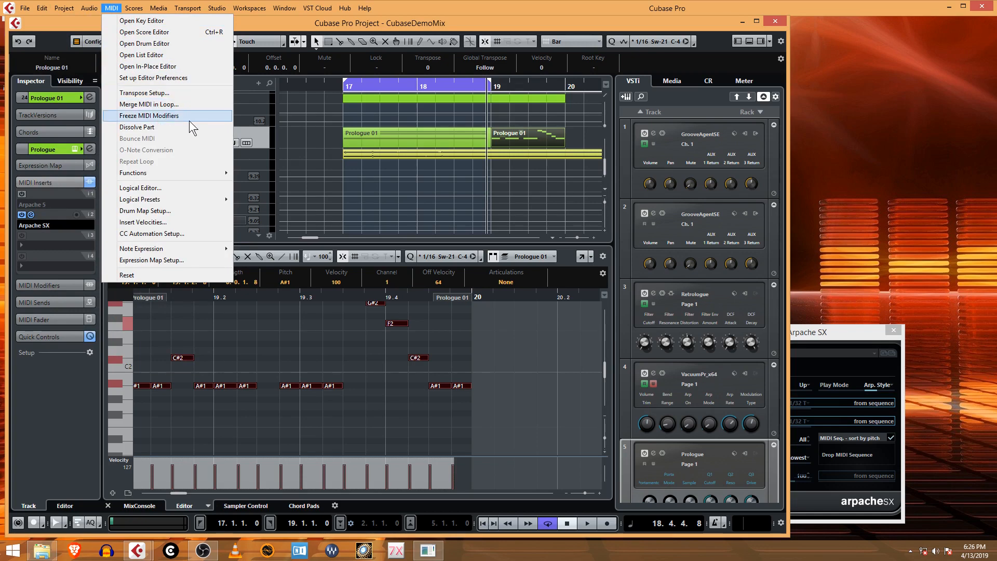
{"action": "left_click", "coordinate": [174, 32]}
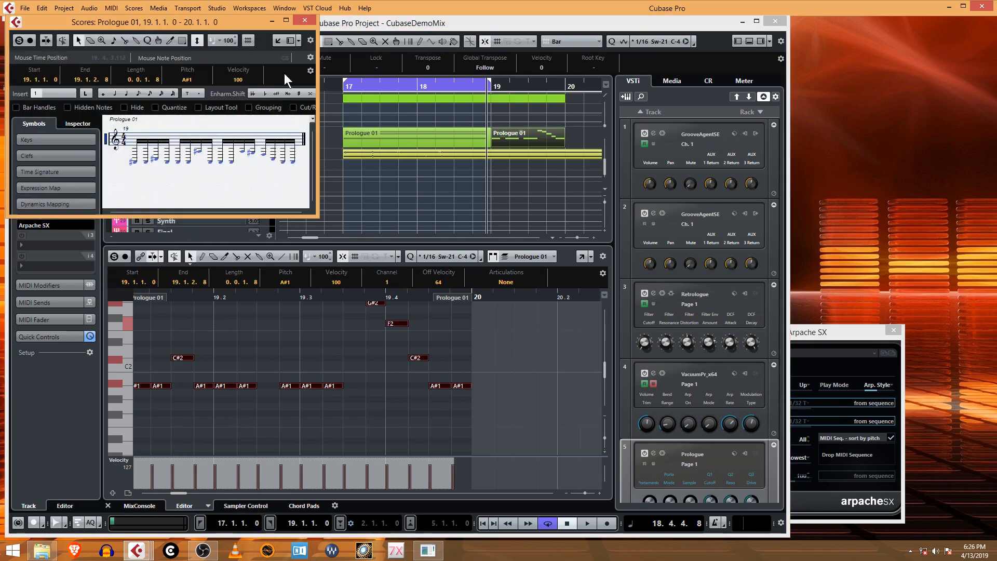
{"action": "left_click", "coordinate": [305, 21]}
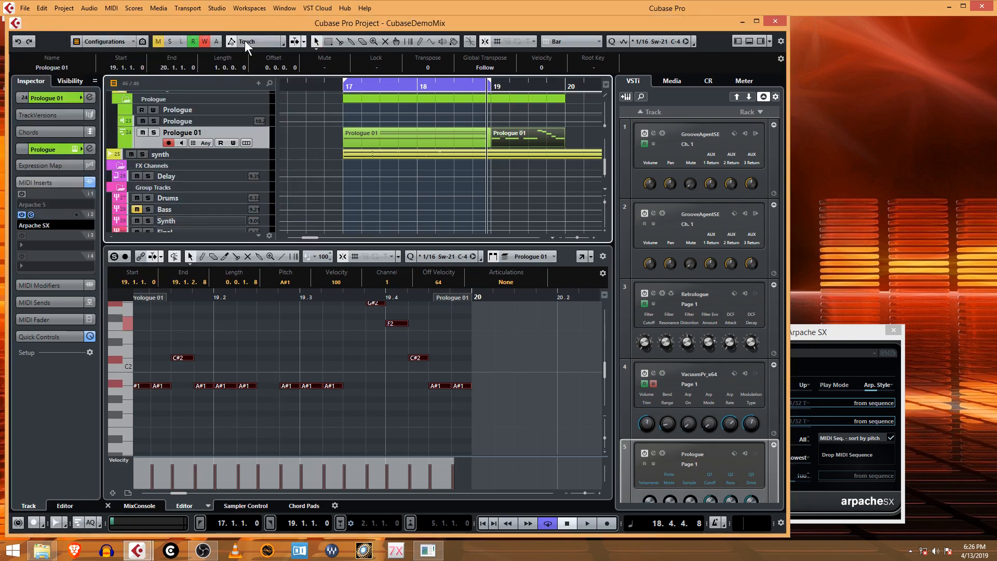
Open the bar 19 part in a separate Key Editor window and dock the editor back in the lower zone of the project window.
{"action": "left_click", "coordinate": [143, 11]}
{"action": "left_click", "coordinate": [144, 10]}
{"action": "left_click", "coordinate": [143, 11]}
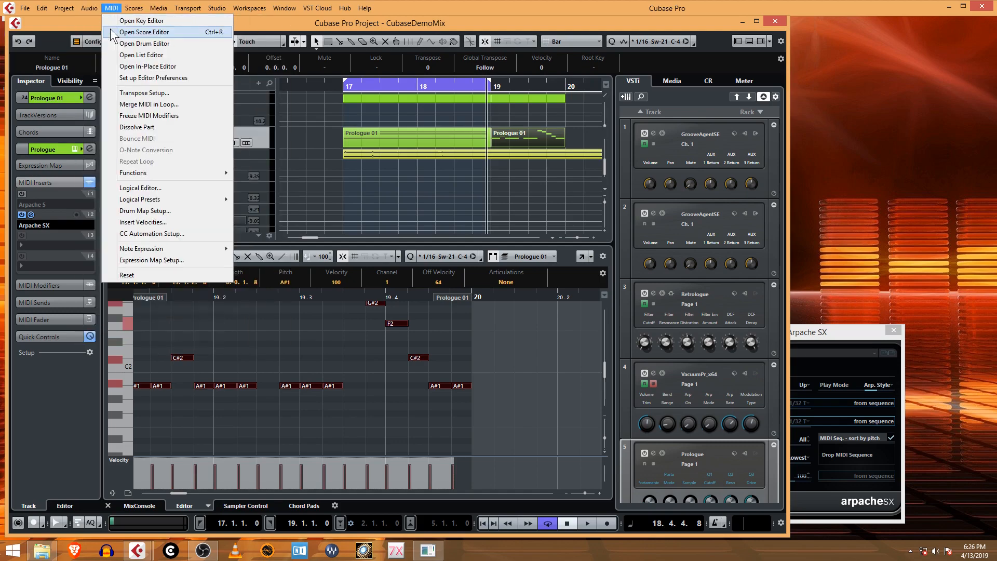
{"action": "left_click", "coordinate": [119, 20]}
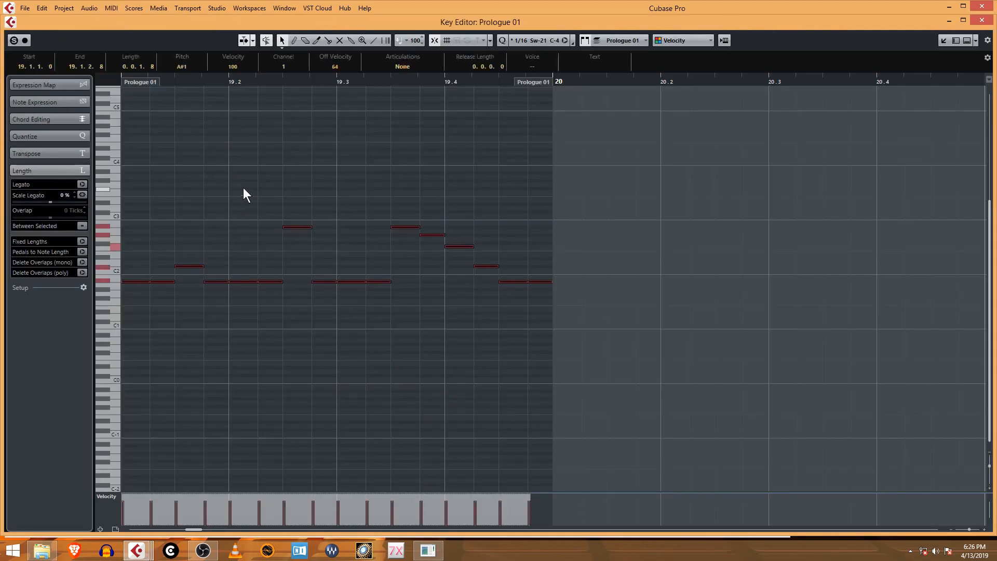
{"action": "left_click", "coordinate": [114, 8]}
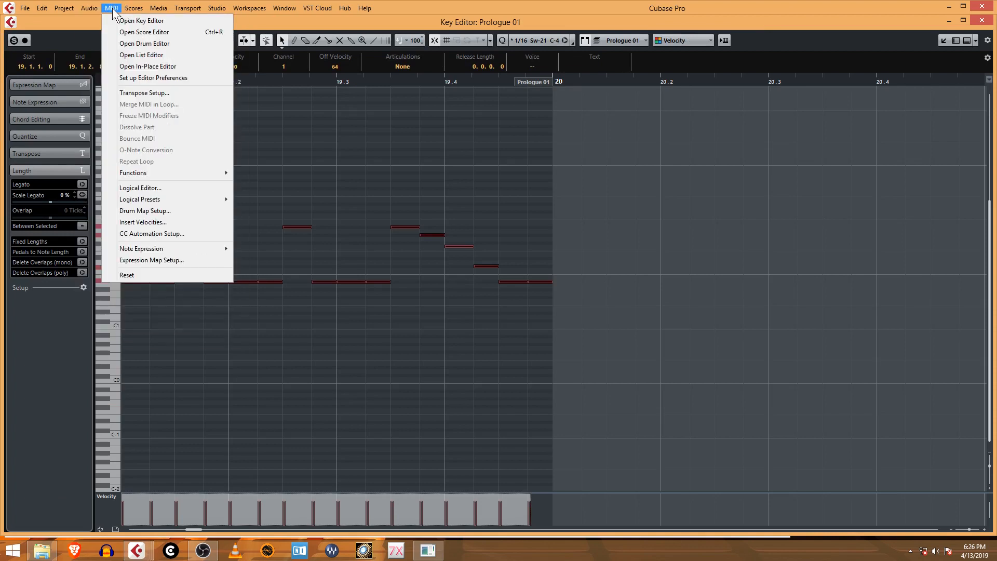
{"action": "left_click", "coordinate": [113, 10]}
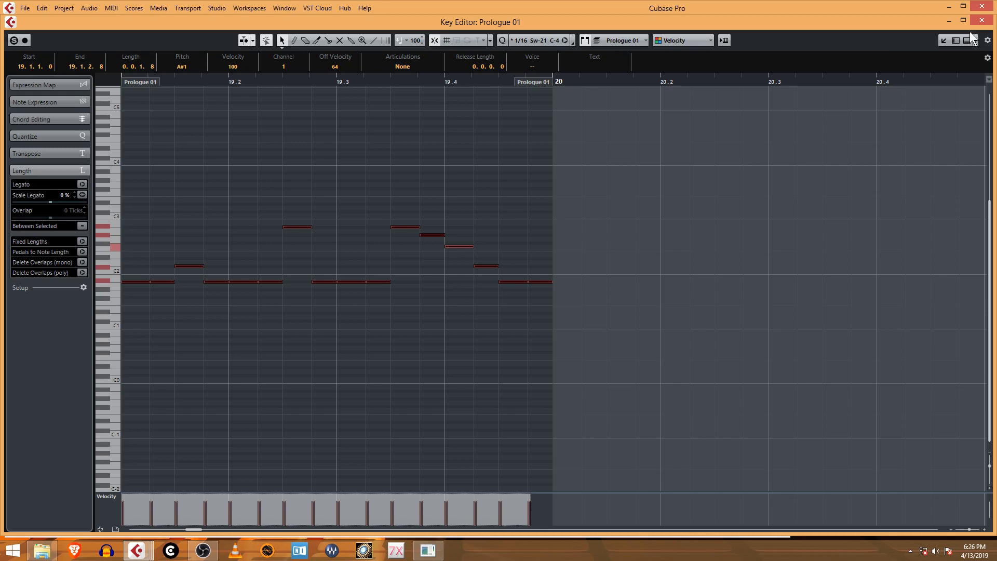
{"action": "left_click", "coordinate": [945, 40]}
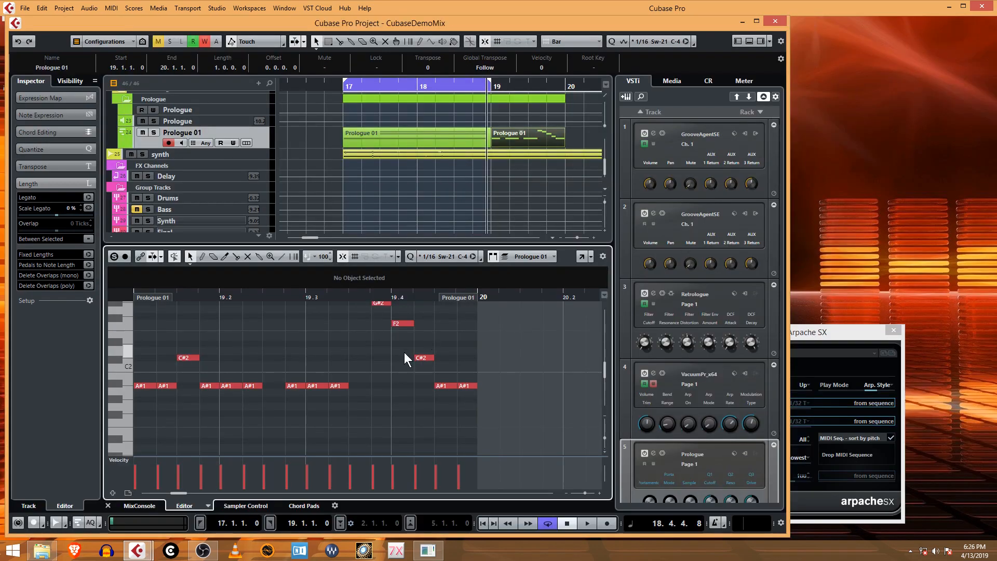
{"action": "left_click", "coordinate": [581, 256]}
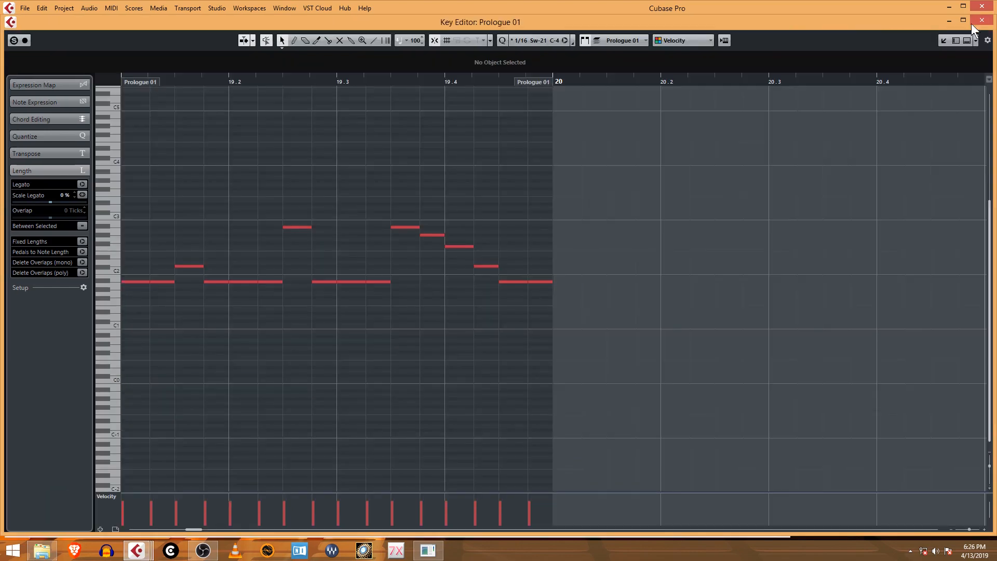
{"action": "left_click", "coordinate": [945, 40]}
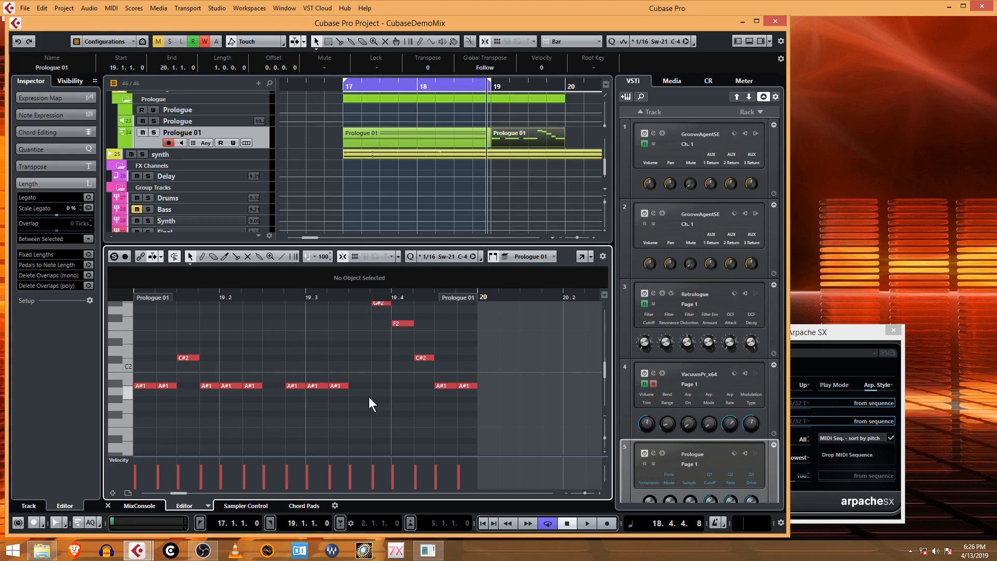
Move the Arpache SX window clear of the project and select every note of the bar 19 part in the note editor.
{"action": "left_click_drag", "start_coordinate": [846, 344], "coordinate": [905, 348]}
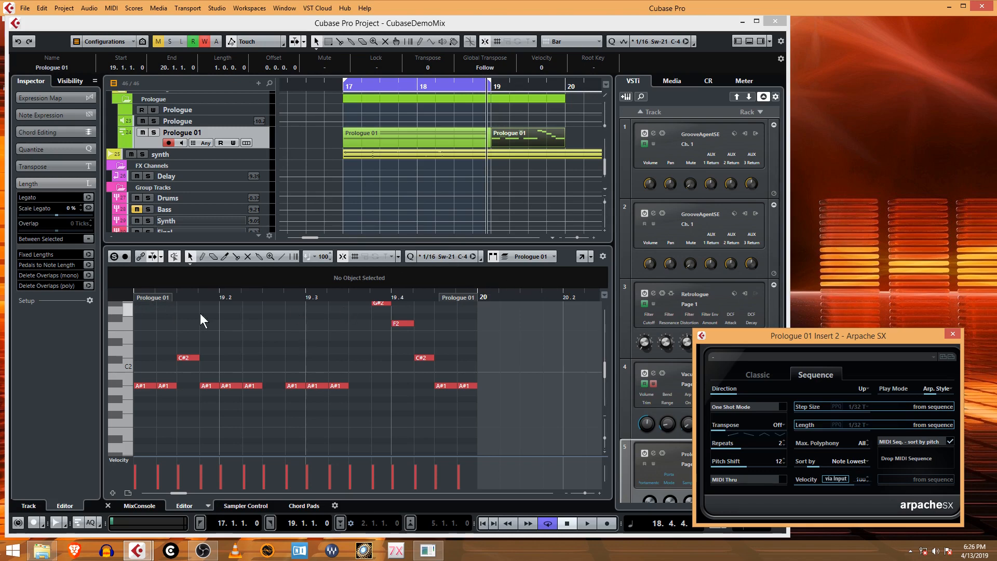
{"action": "left_click", "coordinate": [147, 315]}
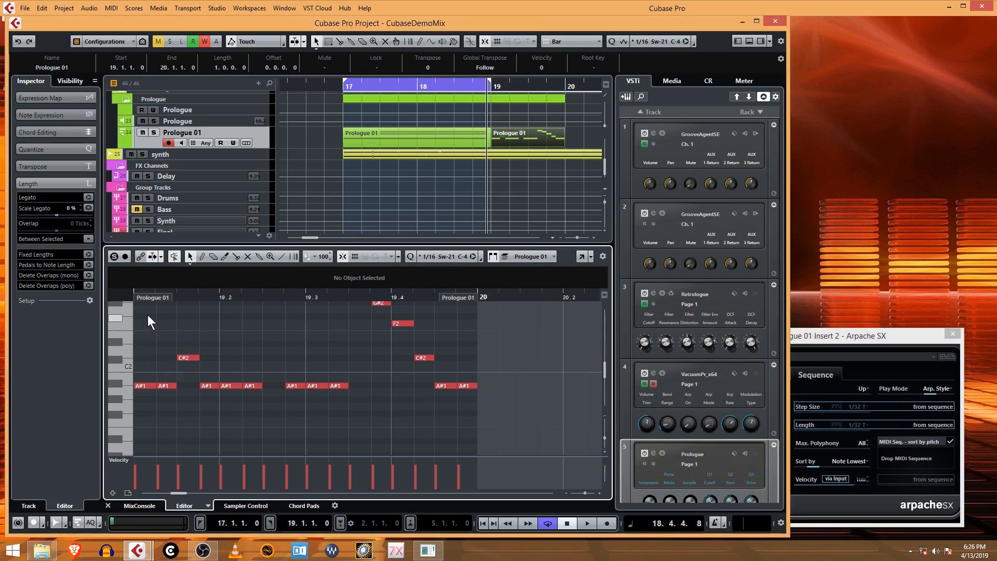
{"action": "key", "text": "ctrl+a"}
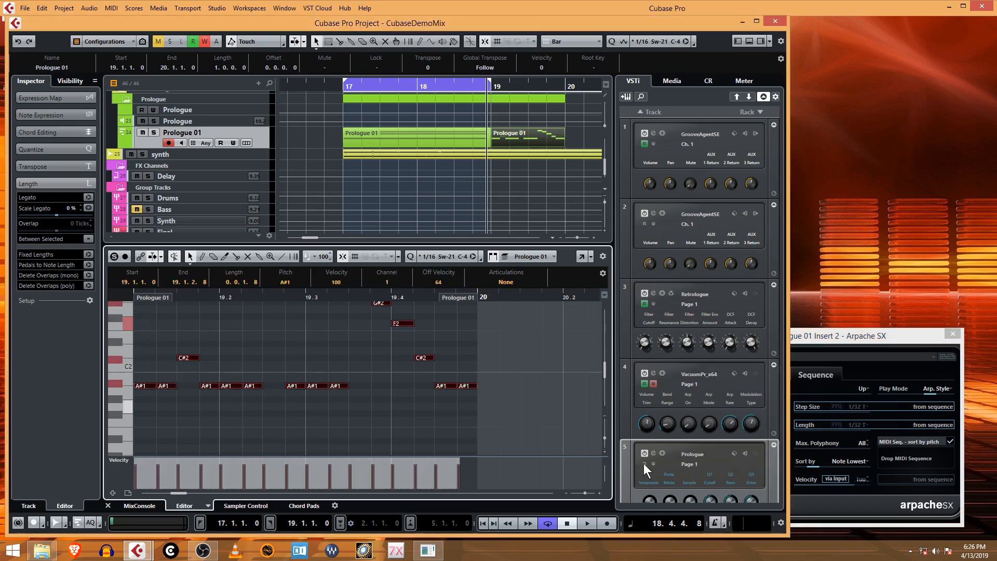
{"action": "left_click", "coordinate": [924, 455]}
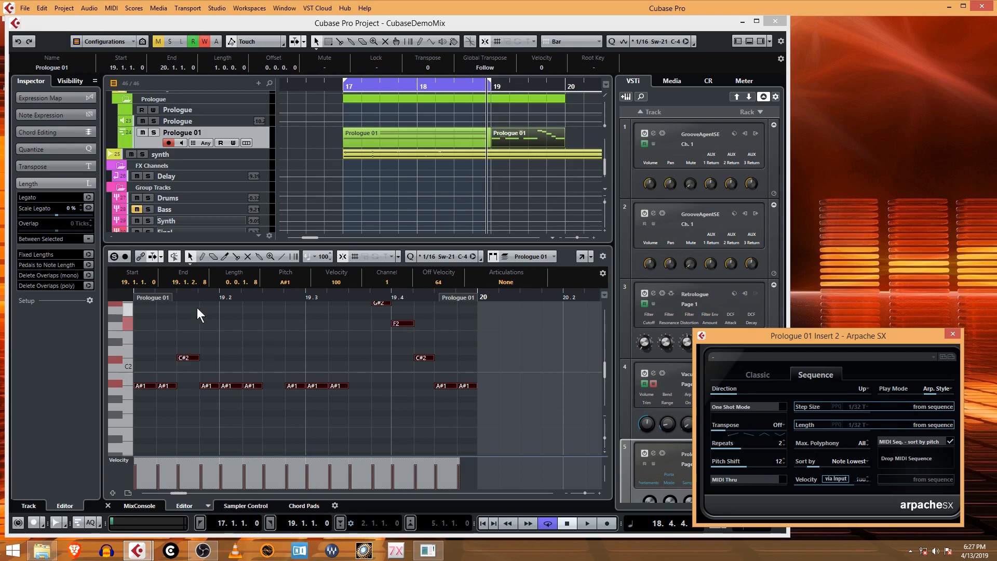
Switch Arpache SX to Classic mode, and play the Prologue 01 chord part from bar 17 with its notes shown in the editor.
{"action": "left_click", "coordinate": [759, 378]}
{"action": "left_click_drag", "start_coordinate": [808, 335], "coordinate": [901, 348]}
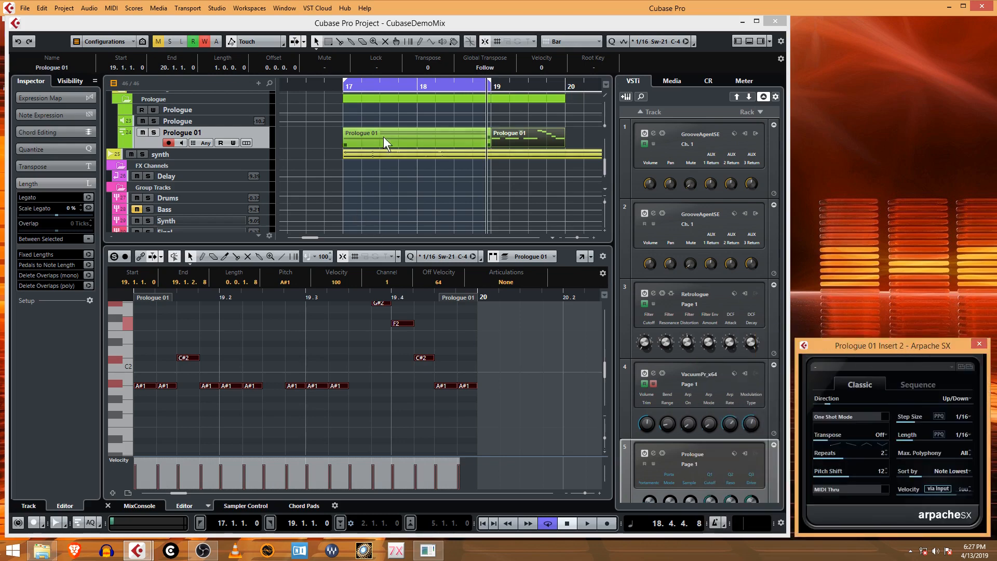
{"action": "left_click", "coordinate": [343, 88]}
{"action": "key", "text": "space"}
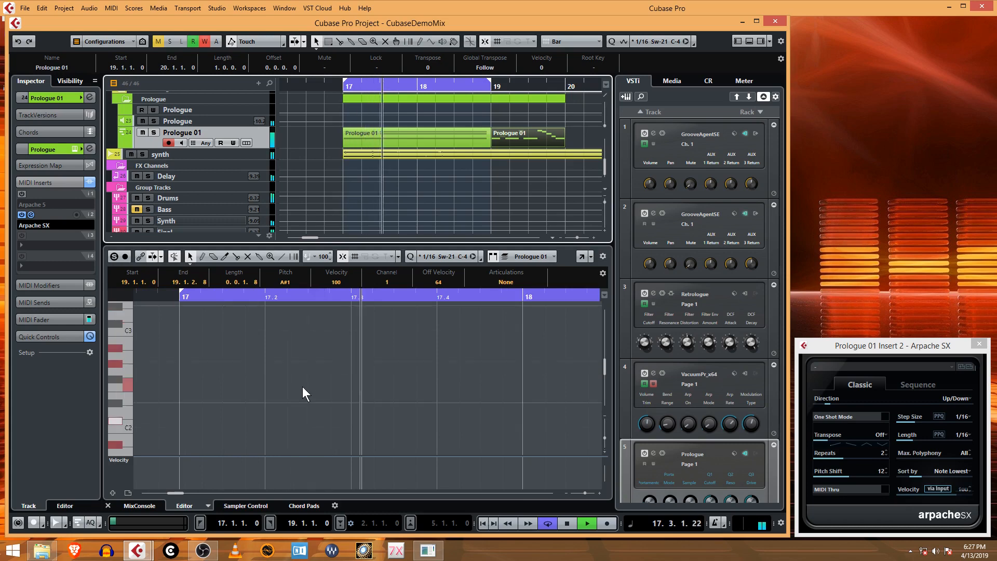
{"action": "left_click", "coordinate": [462, 127]}
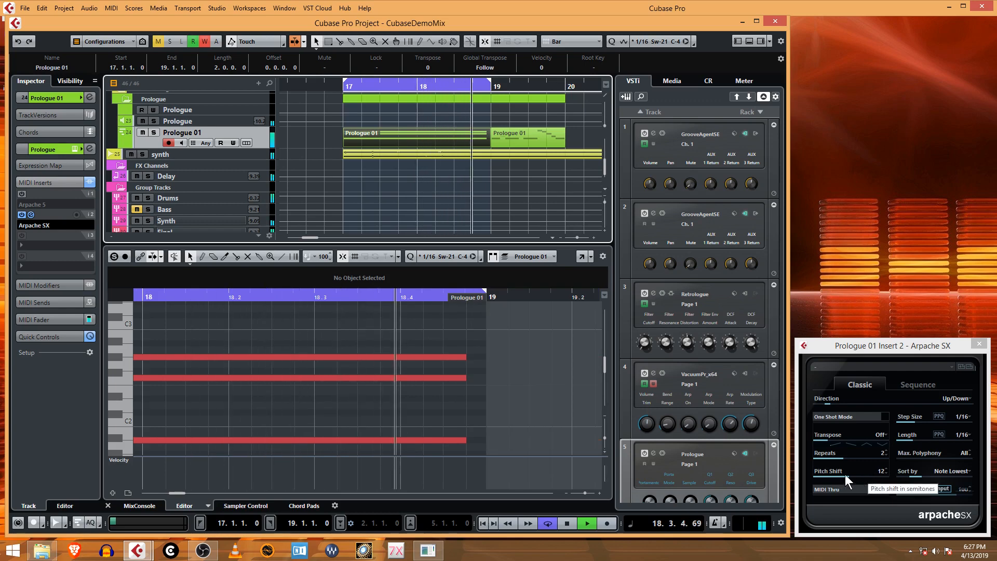
Set the arpeggio's note length to dotted 1/32 and its transposition to Up in Arpache SX.
{"action": "left_click", "coordinate": [964, 434]}
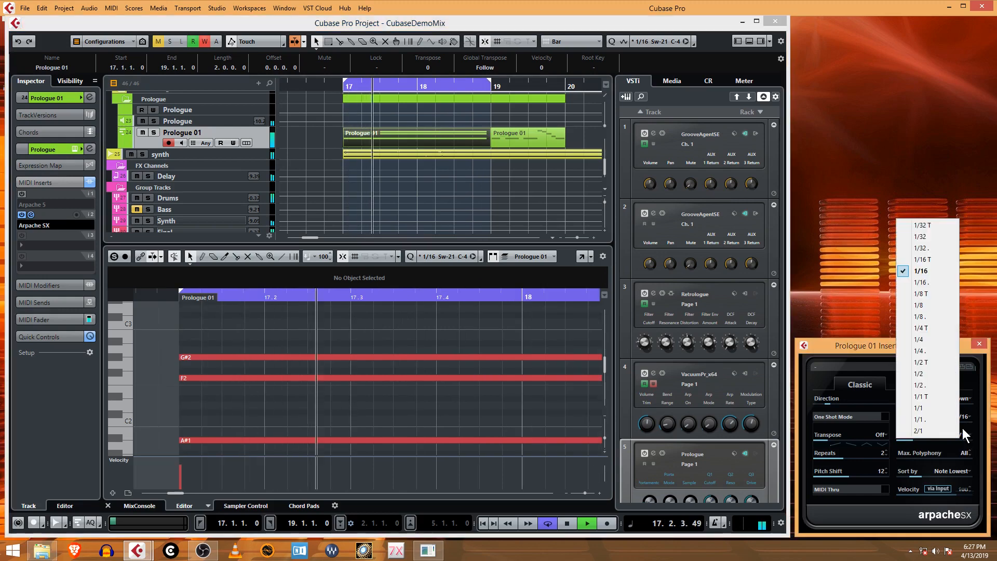
{"action": "left_click", "coordinate": [939, 248]}
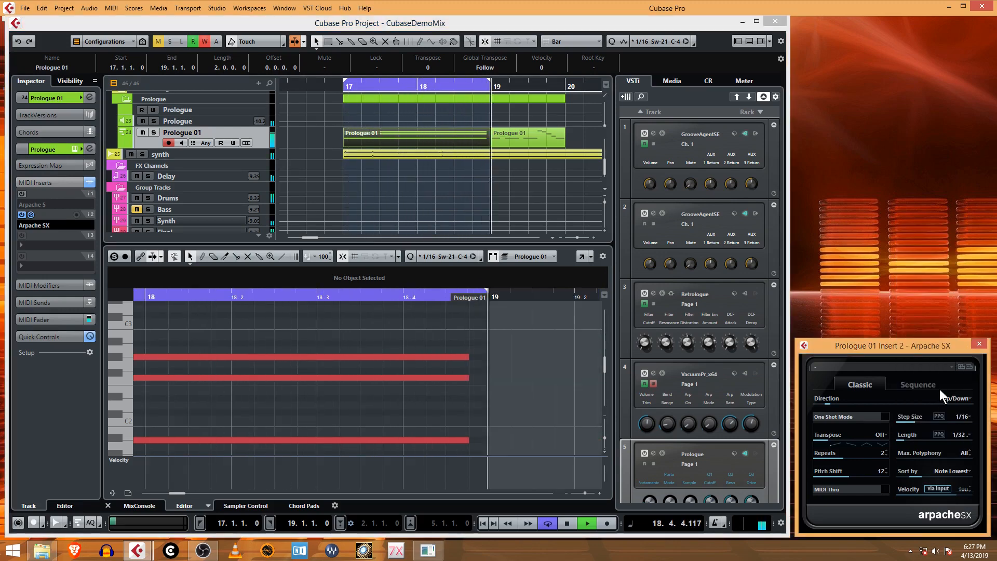
{"action": "left_click", "coordinate": [834, 445]}
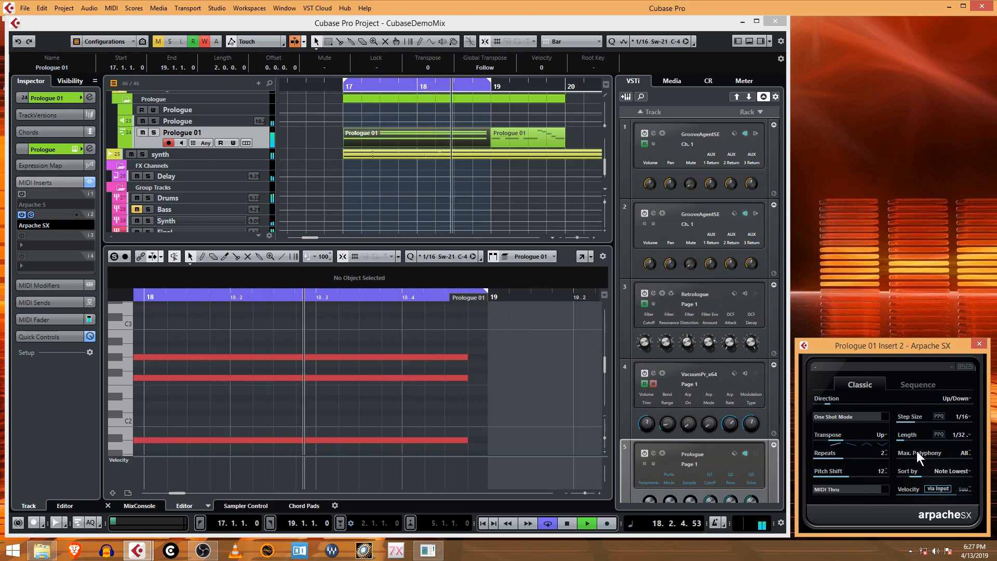
Set the arpeggio direction to Triller Simple up (1x) and the repeats to 0.
{"action": "left_click", "coordinate": [950, 400]}
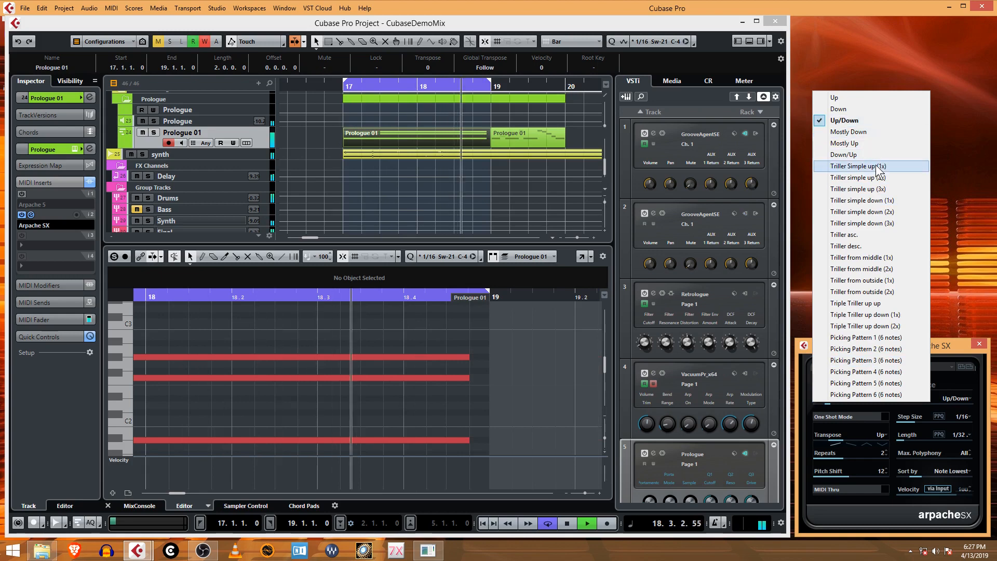
{"action": "left_click", "coordinate": [861, 166]}
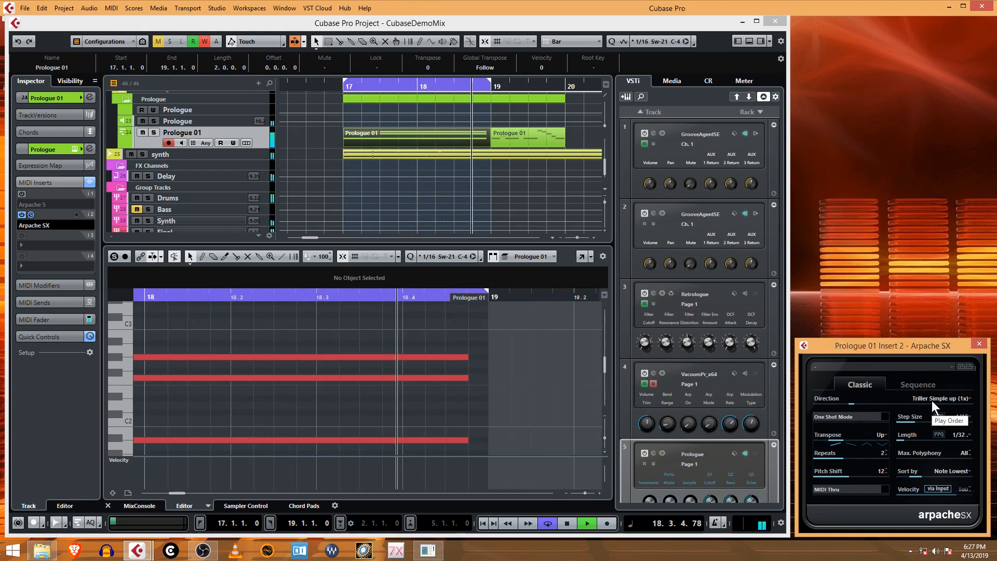
{"action": "left_click", "coordinate": [818, 457]}
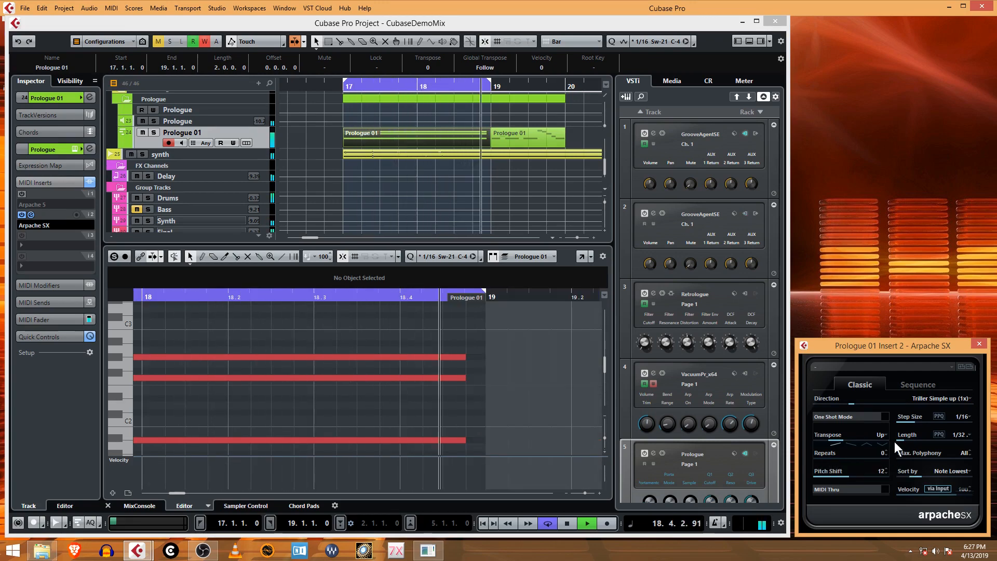
Use the Triller simple up (2x) direction with transposition Down and a pitch shift of 24 semitones.
{"action": "left_click", "coordinate": [953, 401]}
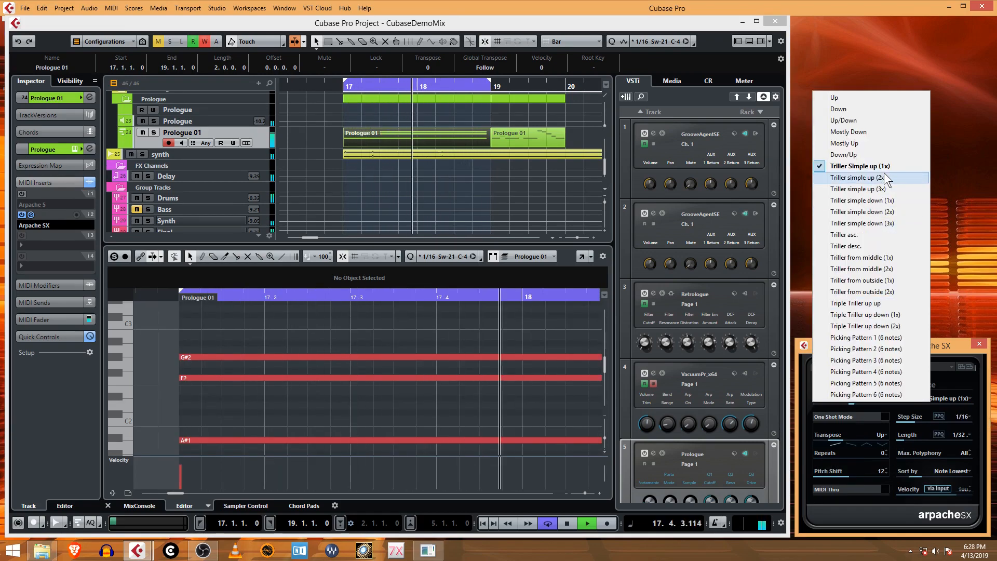
{"action": "left_click", "coordinate": [858, 177]}
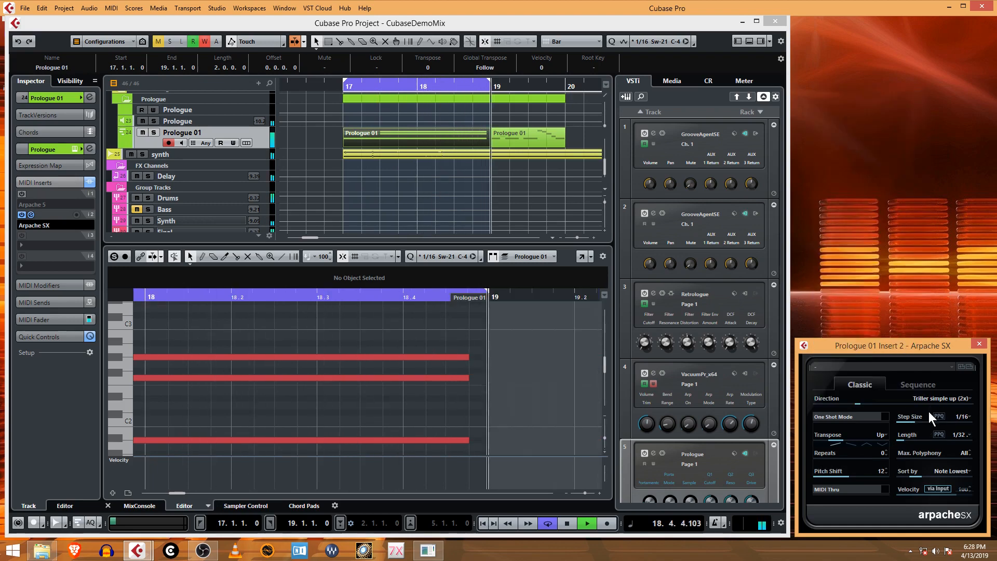
{"action": "left_click", "coordinate": [851, 443]}
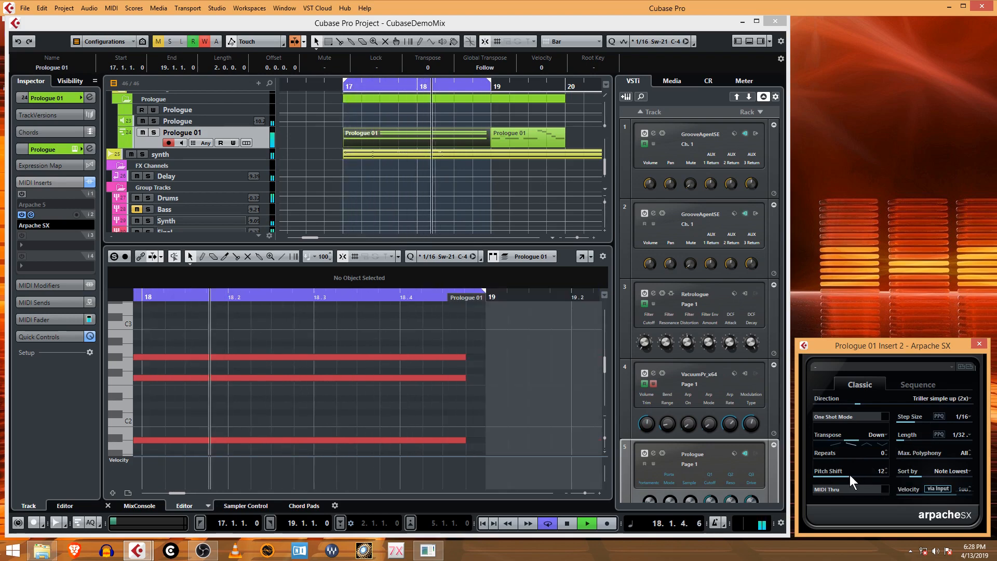
{"action": "left_click_drag", "start_coordinate": [849, 475], "coordinate": [888, 474]}
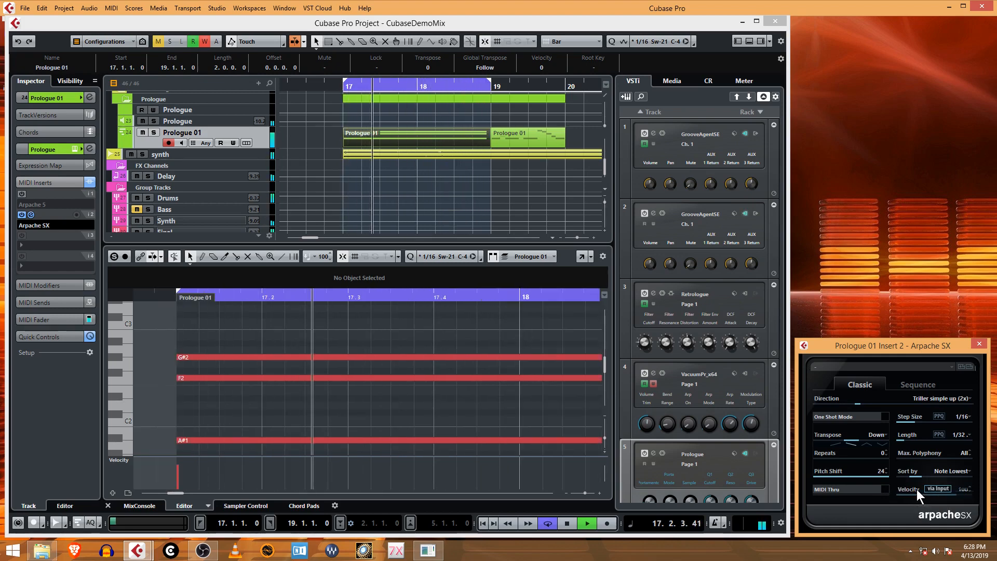
Try the Mostly Down direction, switch the arpeggio to Up/Down, and set the repeats to 1.
{"action": "left_click", "coordinate": [949, 398]}
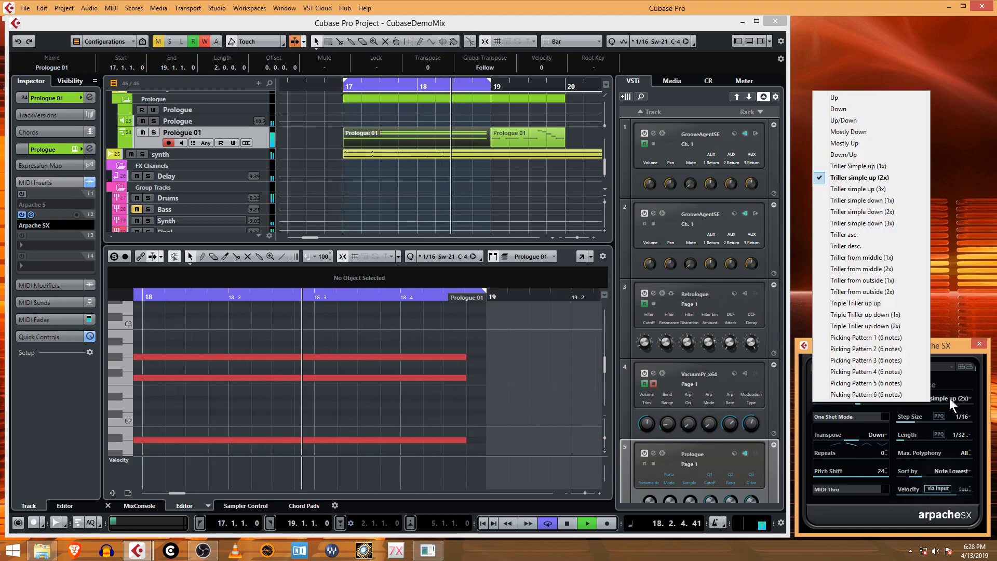
{"action": "left_click", "coordinate": [867, 132]}
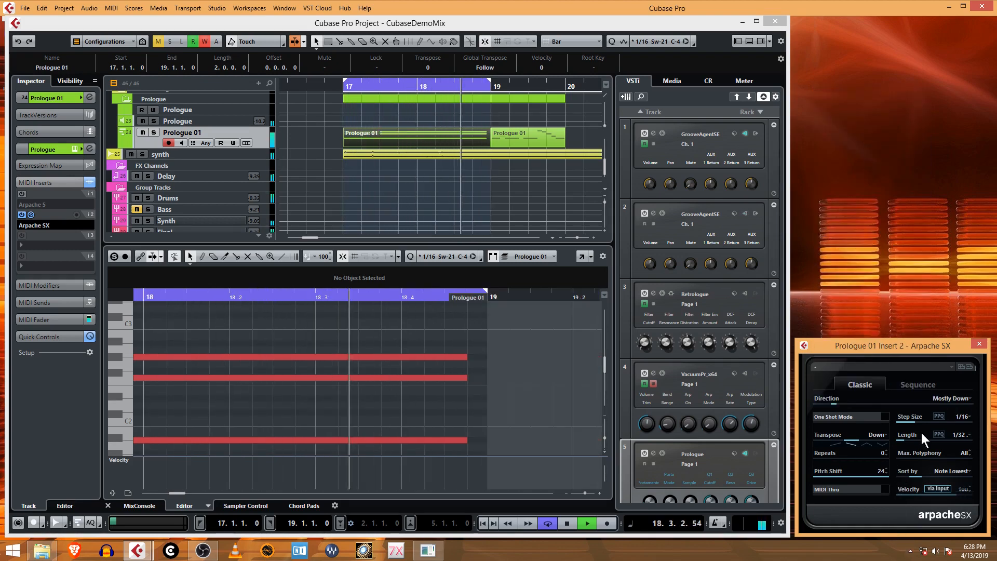
{"action": "left_click", "coordinate": [945, 398]}
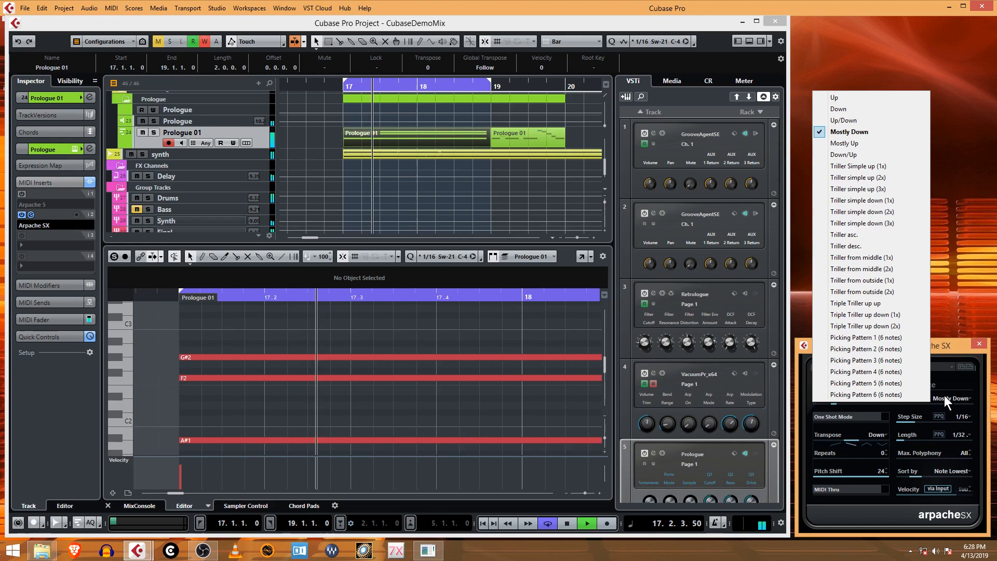
{"action": "left_click", "coordinate": [858, 119]}
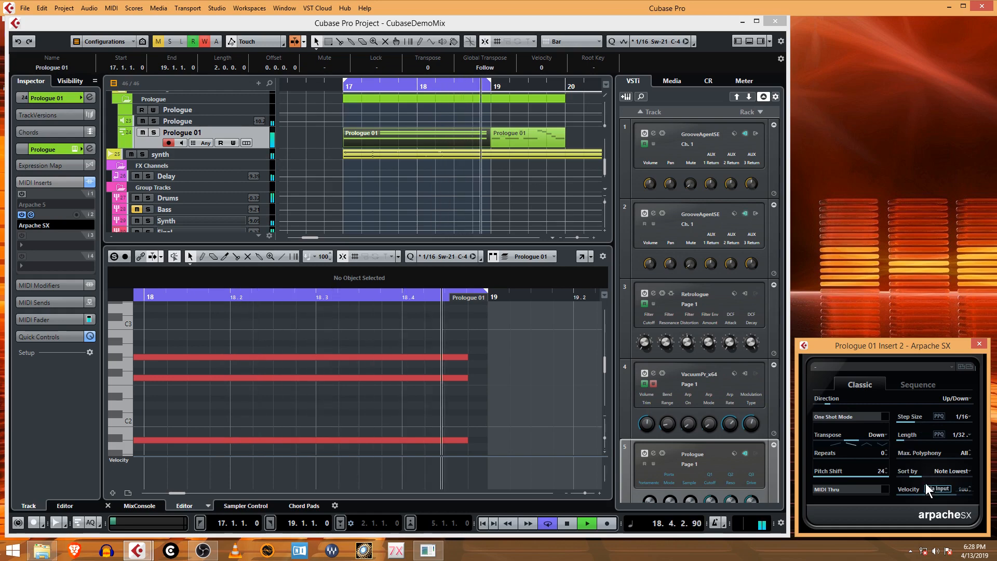
{"action": "left_click", "coordinate": [885, 449]}
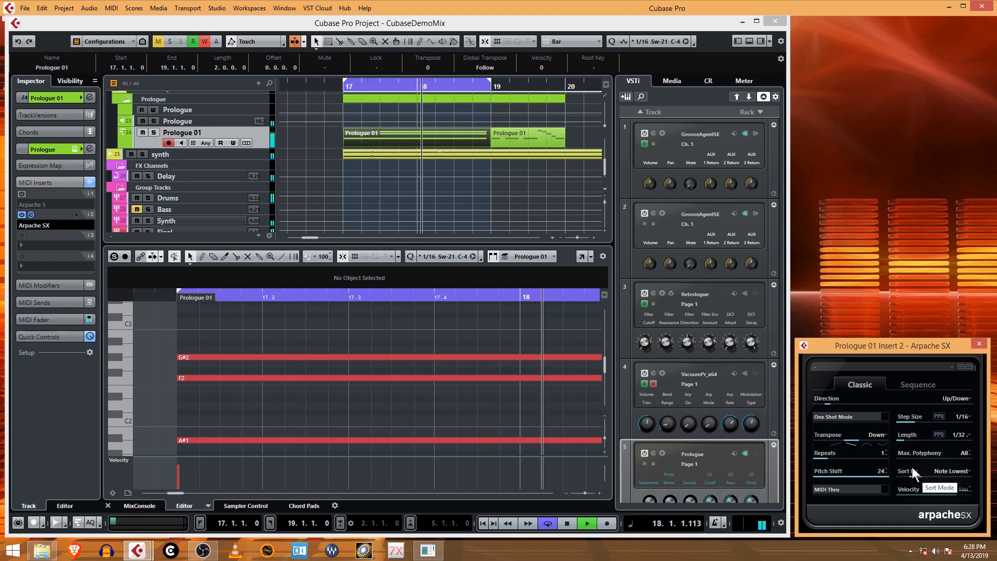
{"action": "left_click", "coordinate": [829, 442]}
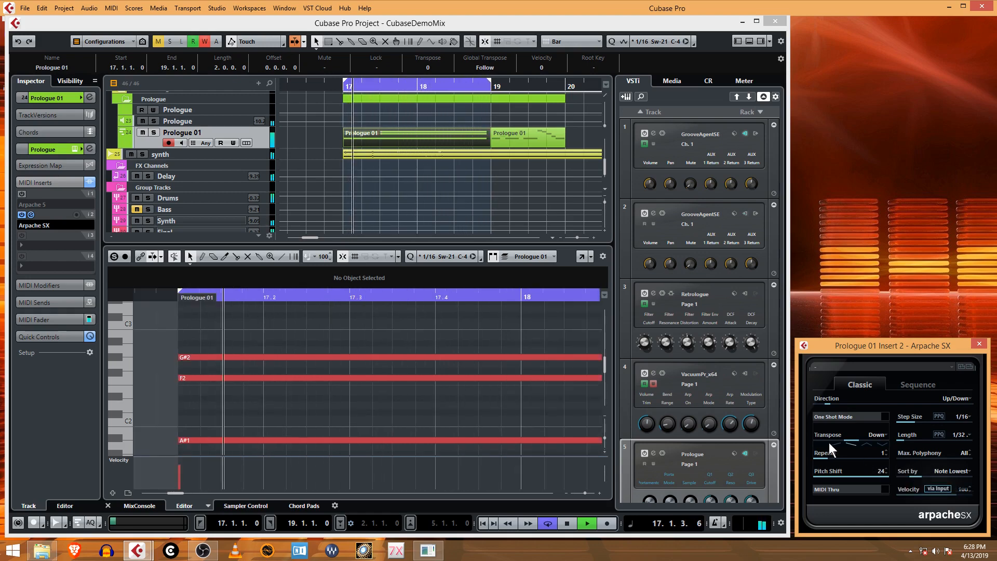
Switch the transposition to Up, try pitch shifts of 5 and 8 semitones, and set the pitch shift to 12.
{"action": "left_click_drag", "start_coordinate": [855, 477], "coordinate": [827, 472]}
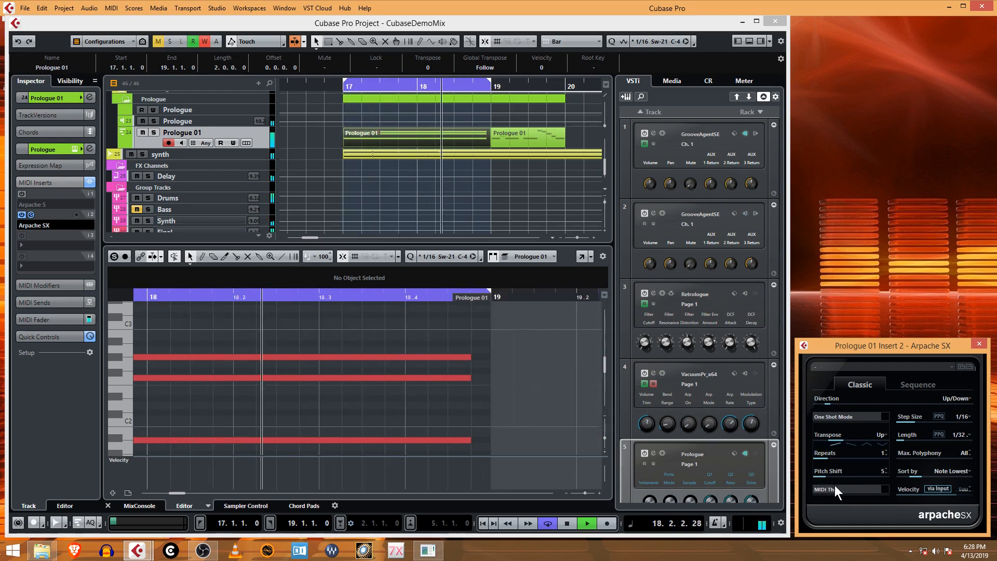
{"action": "left_click_drag", "start_coordinate": [827, 475], "coordinate": [836, 475]}
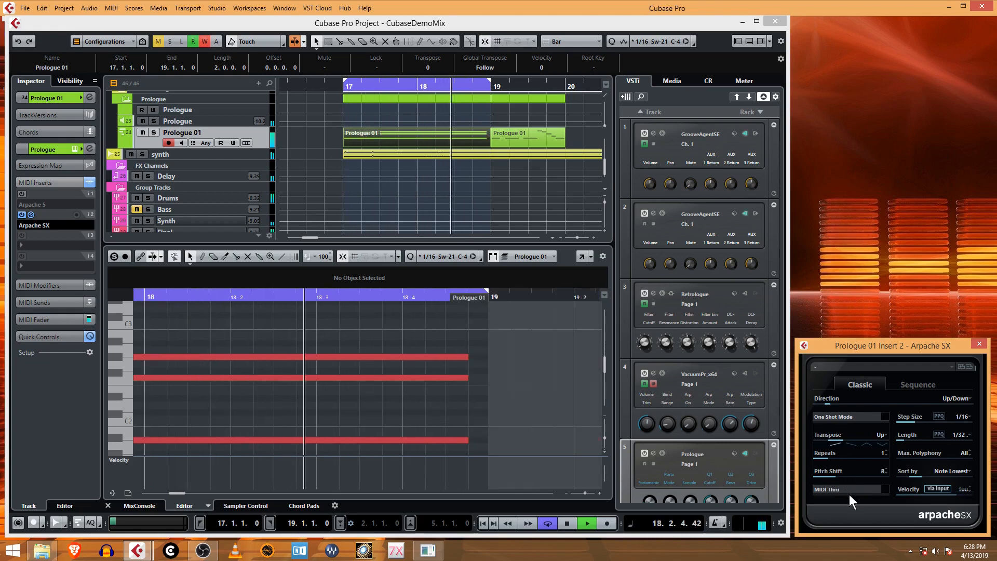
{"action": "left_click_drag", "start_coordinate": [839, 478], "coordinate": [849, 473]}
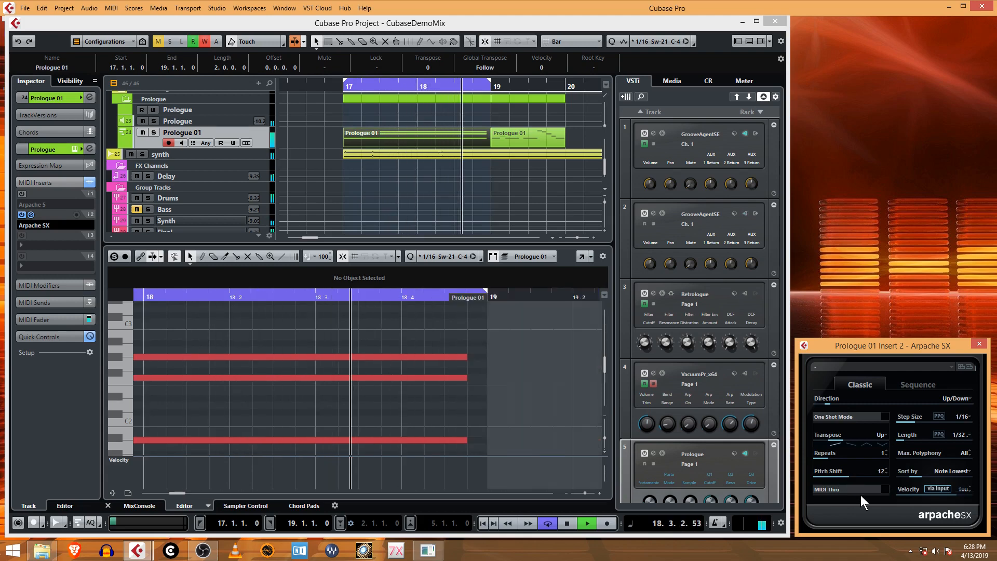
{"action": "key", "text": "space"}
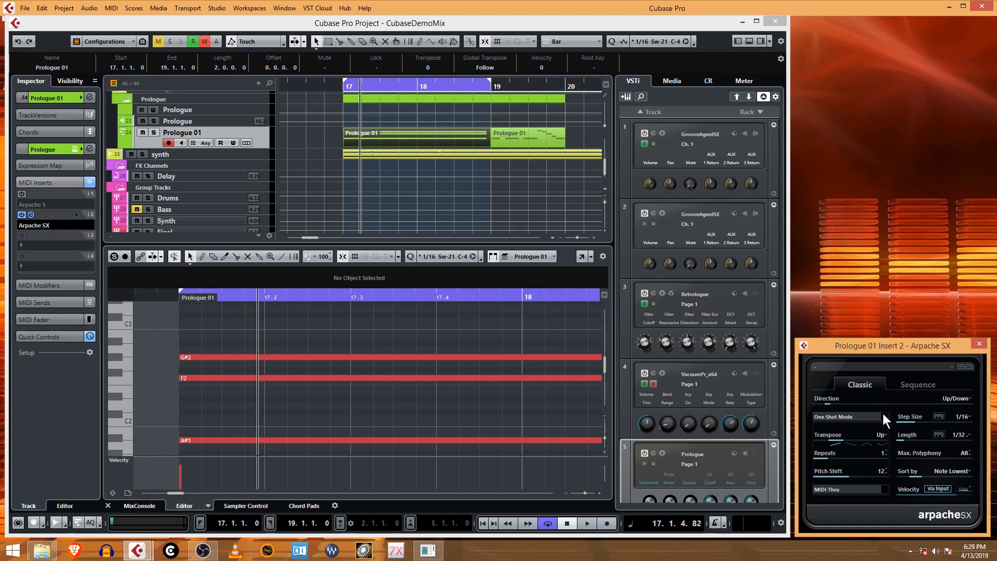
Look at the Sequence mode settings in Arpache SX and return to Classic mode.
{"action": "left_click", "coordinate": [918, 384]}
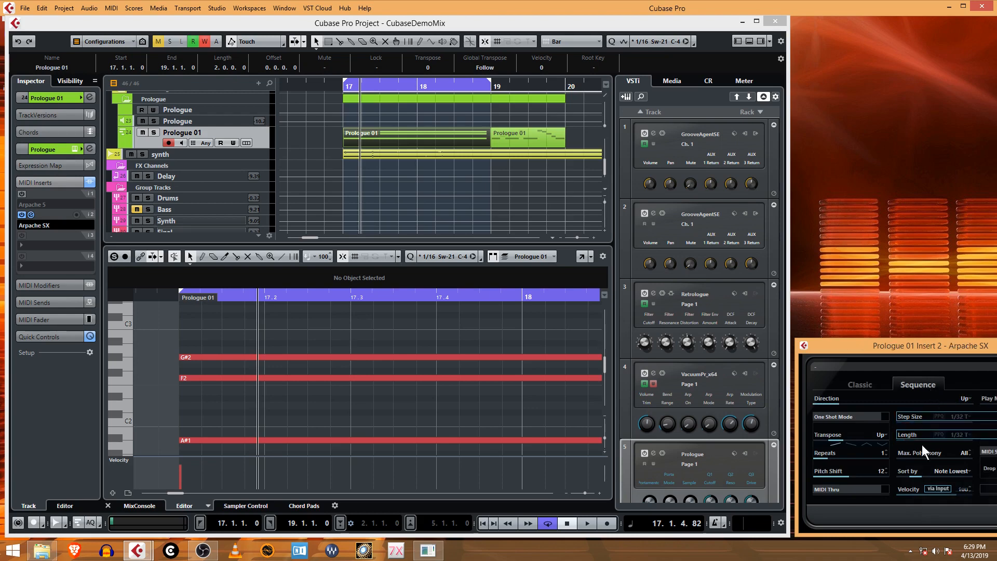
{"action": "left_click_drag", "start_coordinate": [932, 345], "coordinate": [850, 338]}
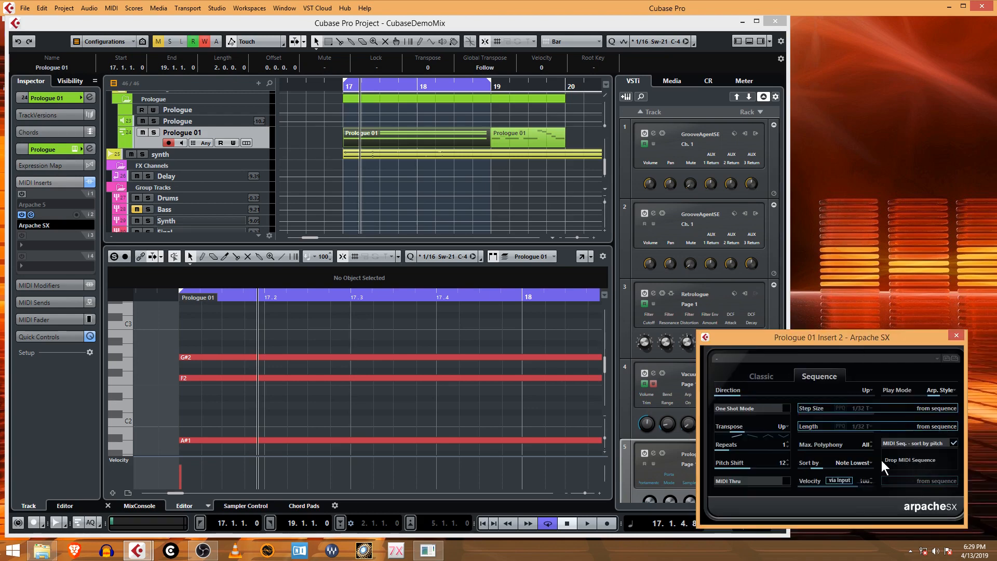
{"action": "left_click", "coordinate": [765, 375]}
{"action": "left_click_drag", "start_coordinate": [801, 337], "coordinate": [886, 342]}
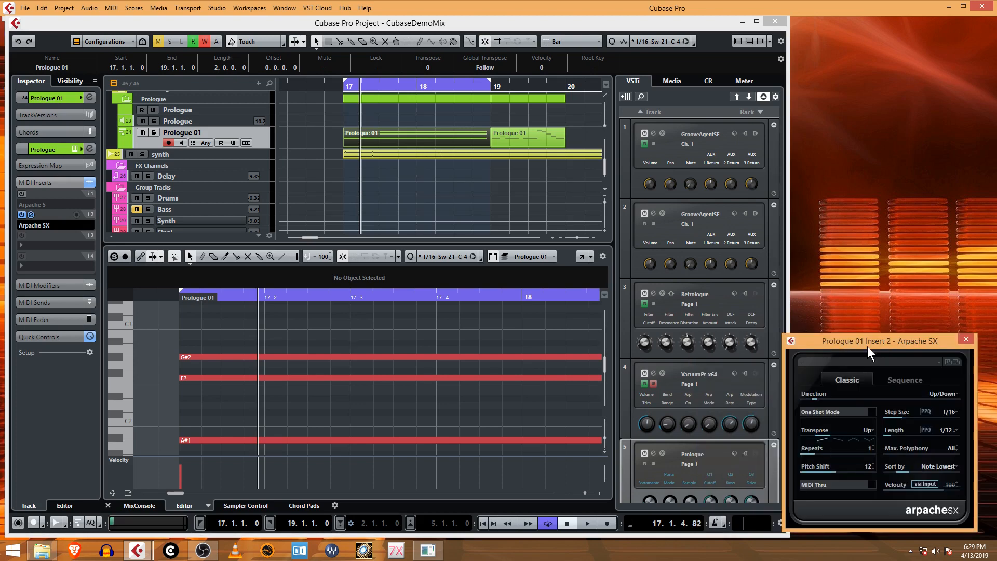
Play the arpeggio from bar 17 and set the repeats to 2.
{"action": "left_click", "coordinate": [338, 98]}
{"action": "key", "text": "space"}
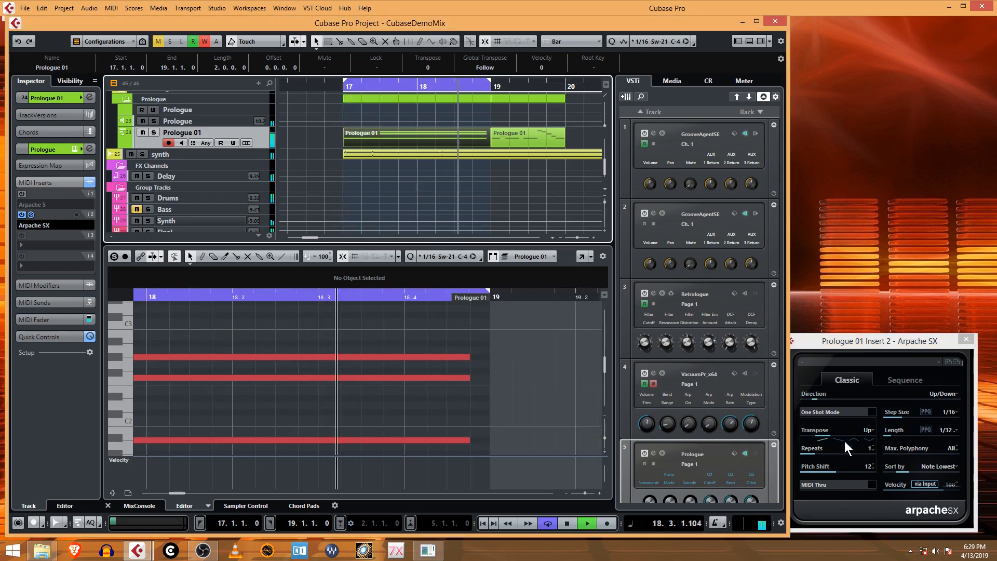
{"action": "left_click", "coordinate": [873, 445]}
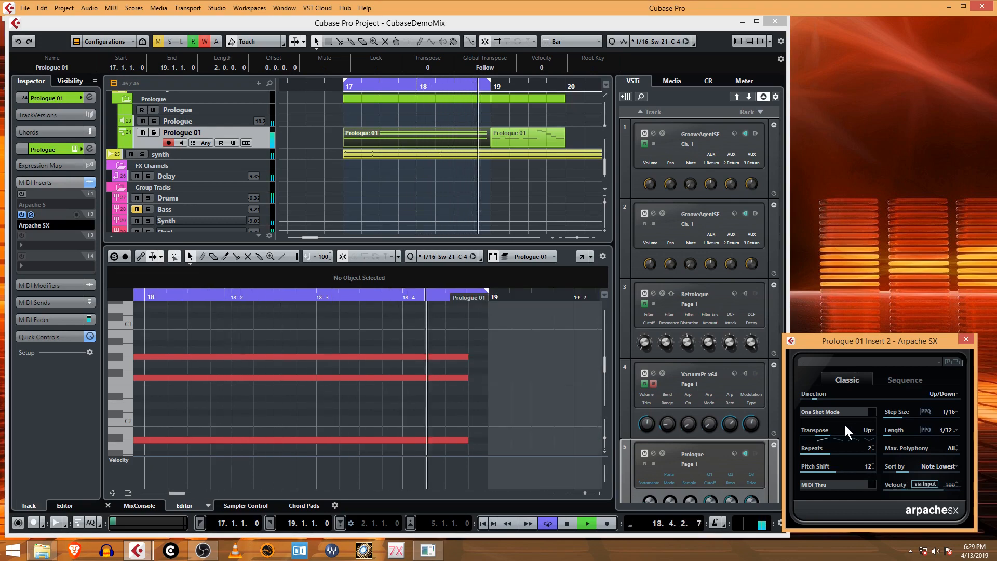
{"action": "key", "text": "space"}
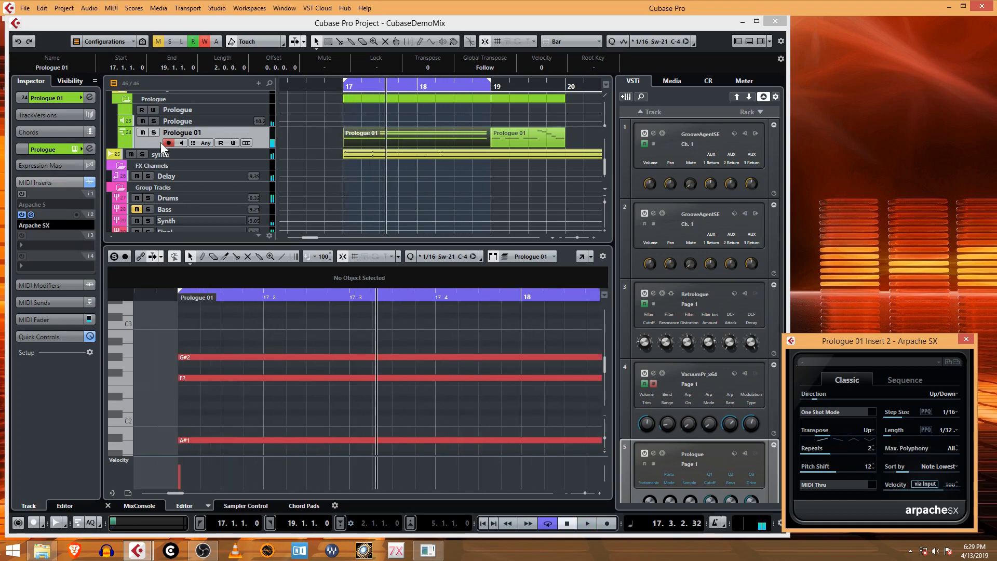
Move the Prologue 01 track above the Prologue instrument channel and route that channel's output to the Synth group.
{"action": "left_click_drag", "start_coordinate": [161, 143], "coordinate": [183, 160]}
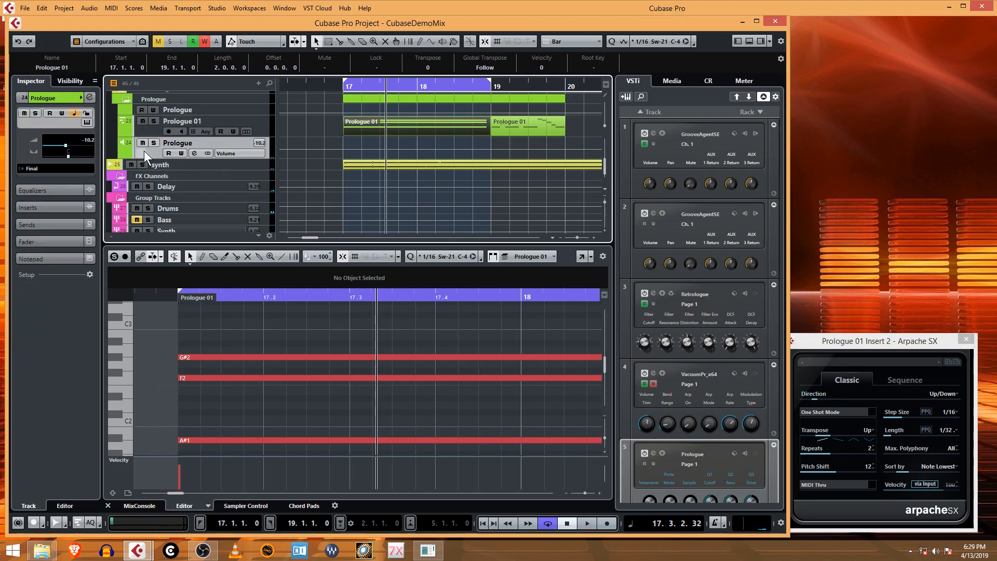
{"action": "left_click", "coordinate": [52, 168]}
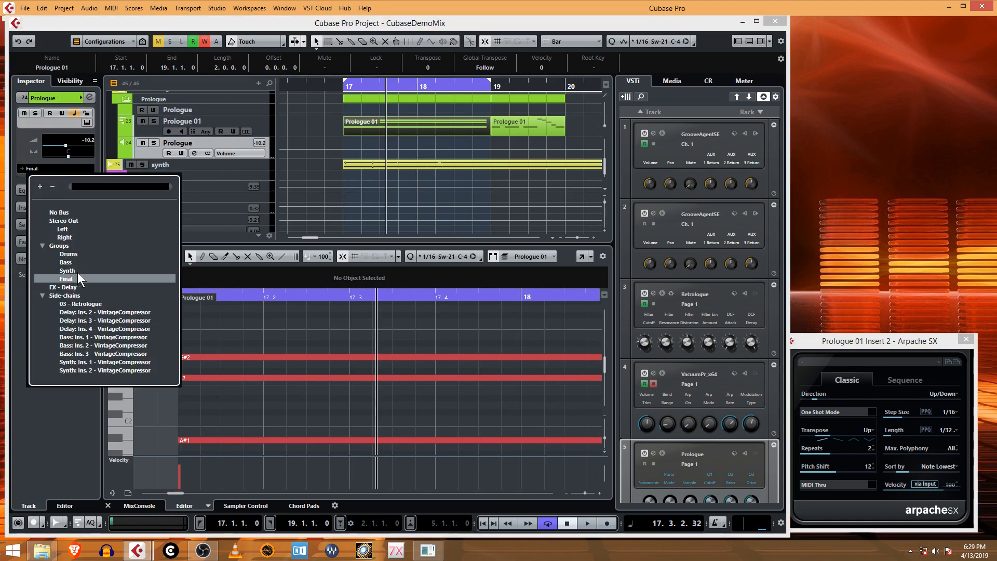
{"action": "left_click", "coordinate": [77, 271]}
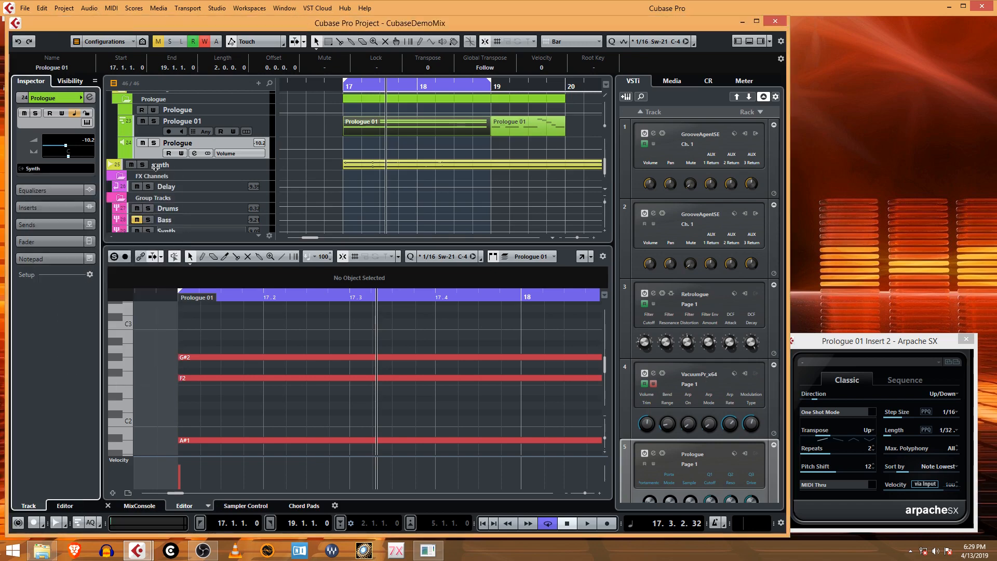
Check the output routing of the synth audio track and the Synth group track.
{"action": "scroll", "coordinate": [164, 209], "scroll_direction": "down", "scroll_amount": 2}
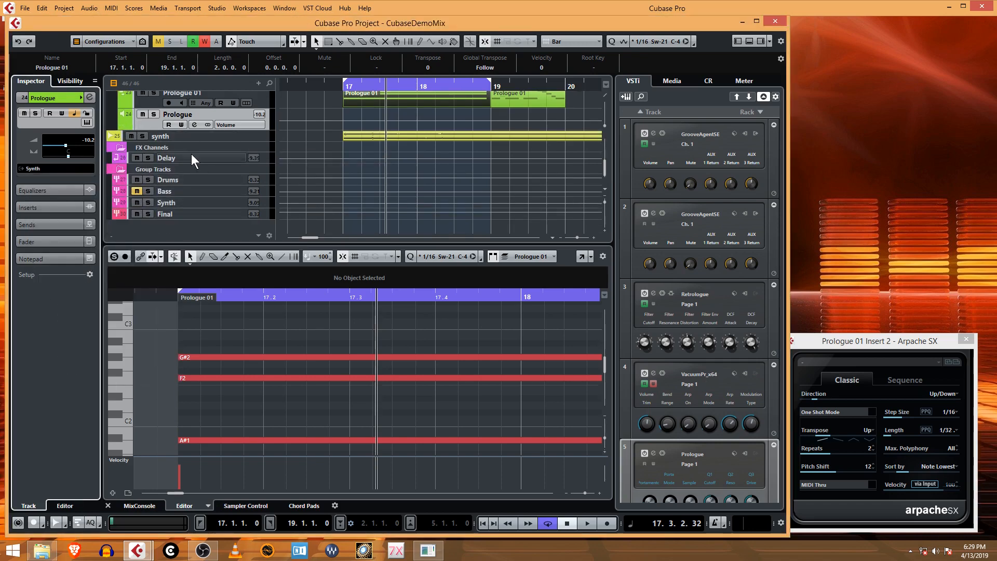
{"action": "left_click", "coordinate": [196, 135]}
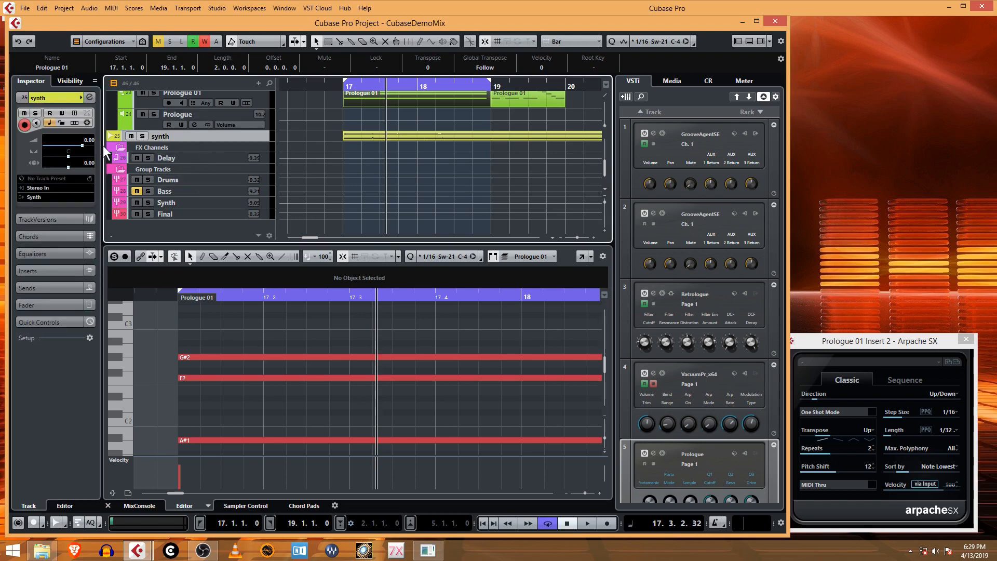
{"action": "left_click", "coordinate": [185, 201]}
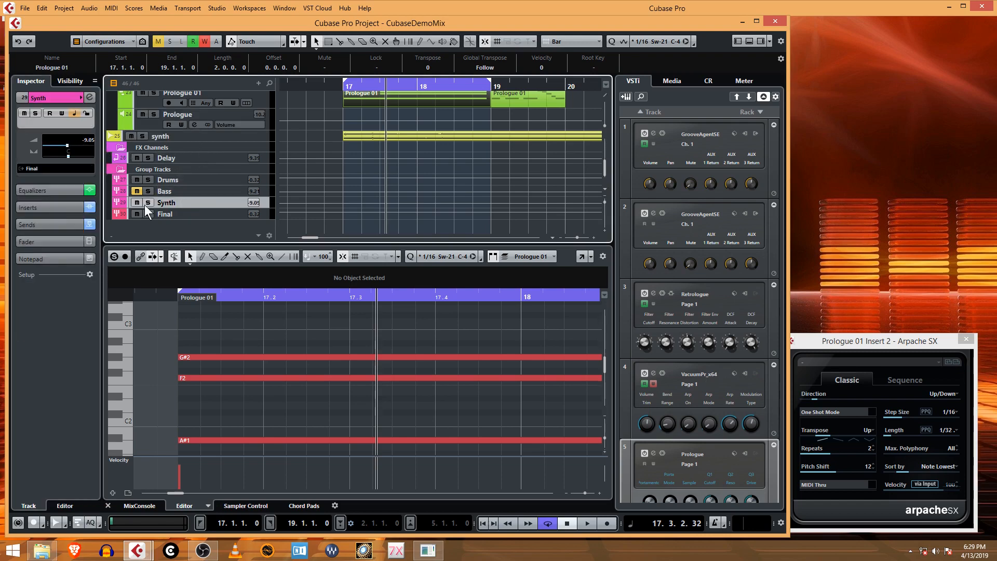
{"action": "left_click", "coordinate": [166, 136]}
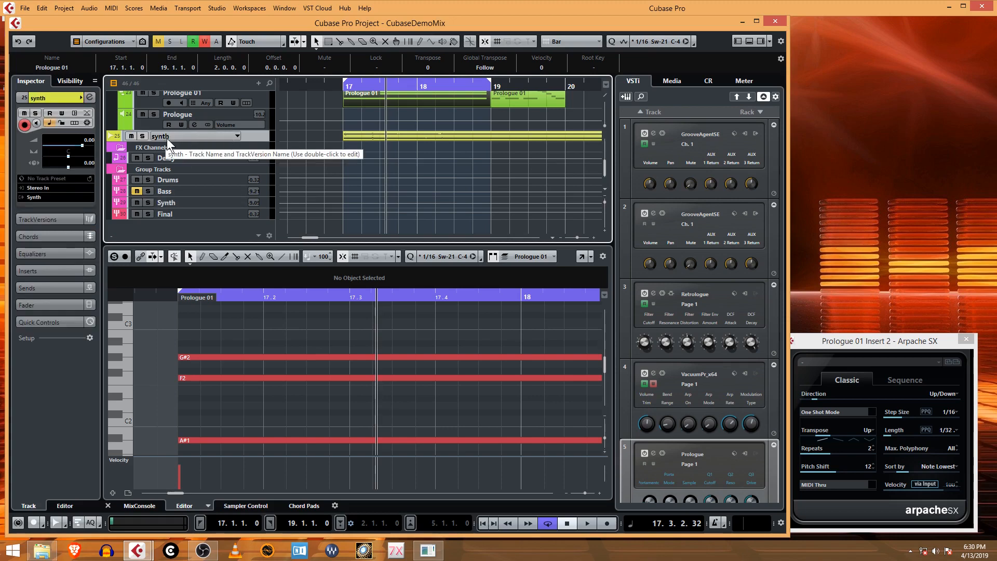
Solo the synth audio track and audition it from bar 17.
{"action": "double_click", "coordinate": [167, 137]}
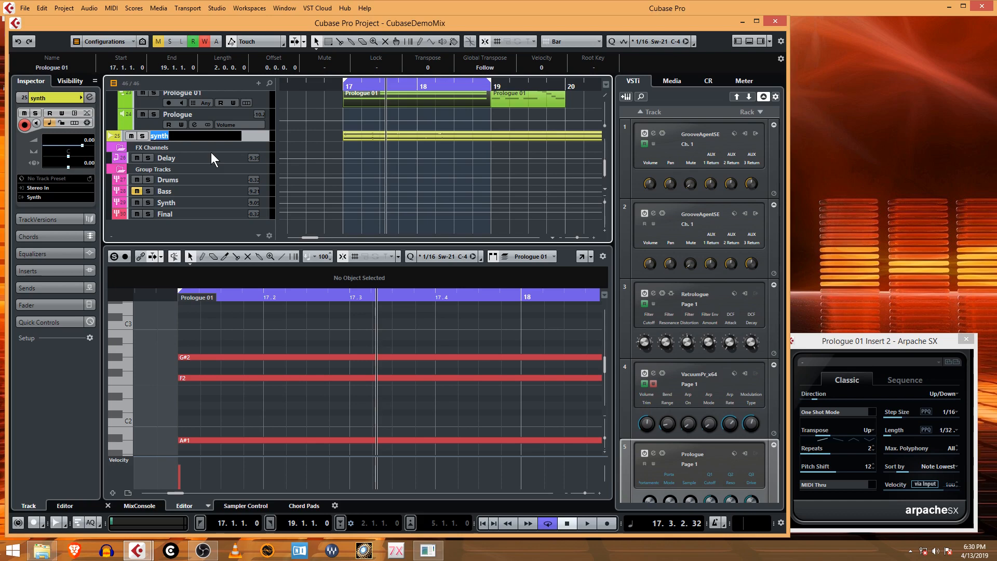
{"action": "left_click", "coordinate": [344, 85]}
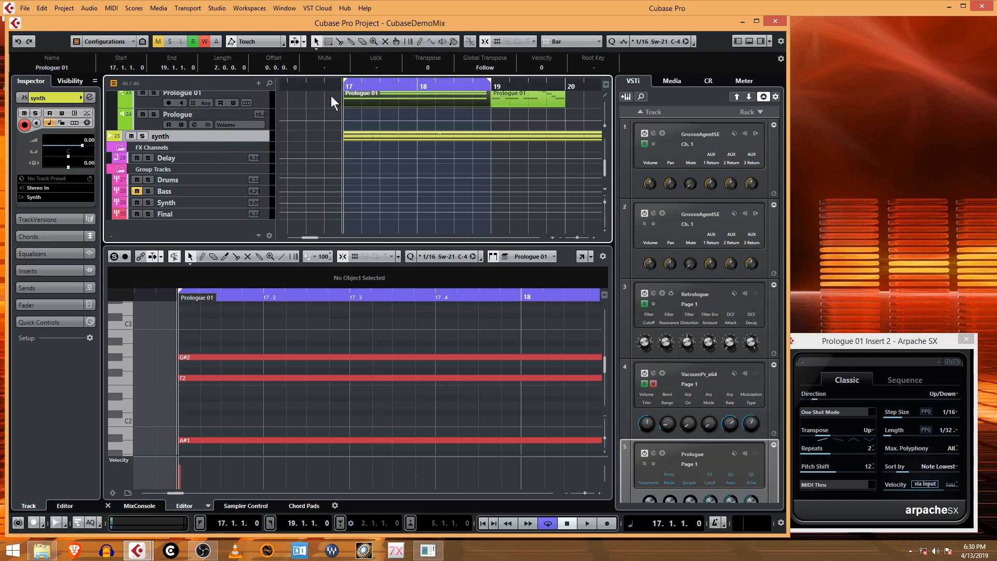
{"action": "left_click", "coordinate": [142, 136]}
{"action": "key", "text": "space"}
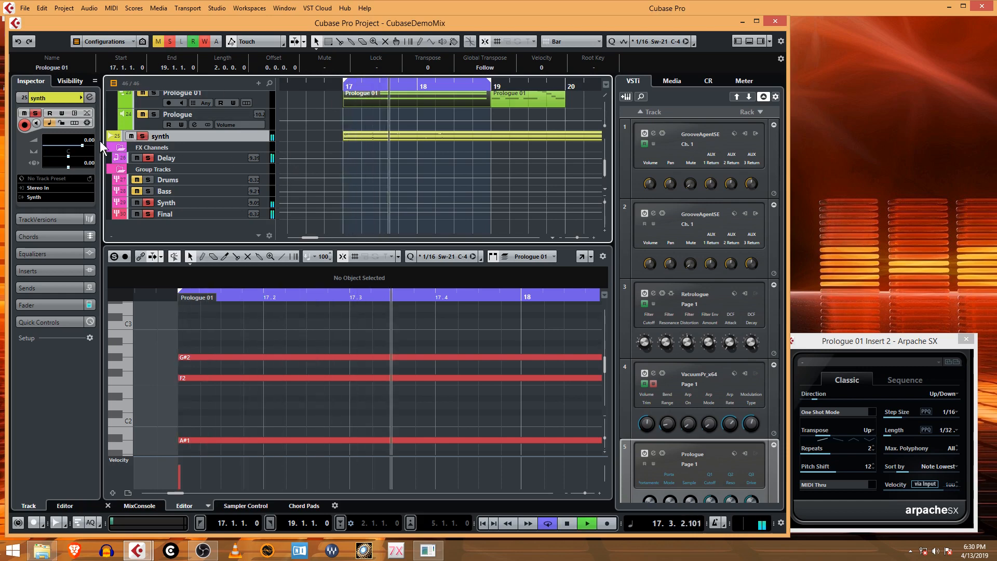
{"action": "key", "text": "space"}
Rename the synth audio track as Bounce 5th.
{"action": "double_click", "coordinate": [160, 136]}
{"action": "type", "text": "Bo"}
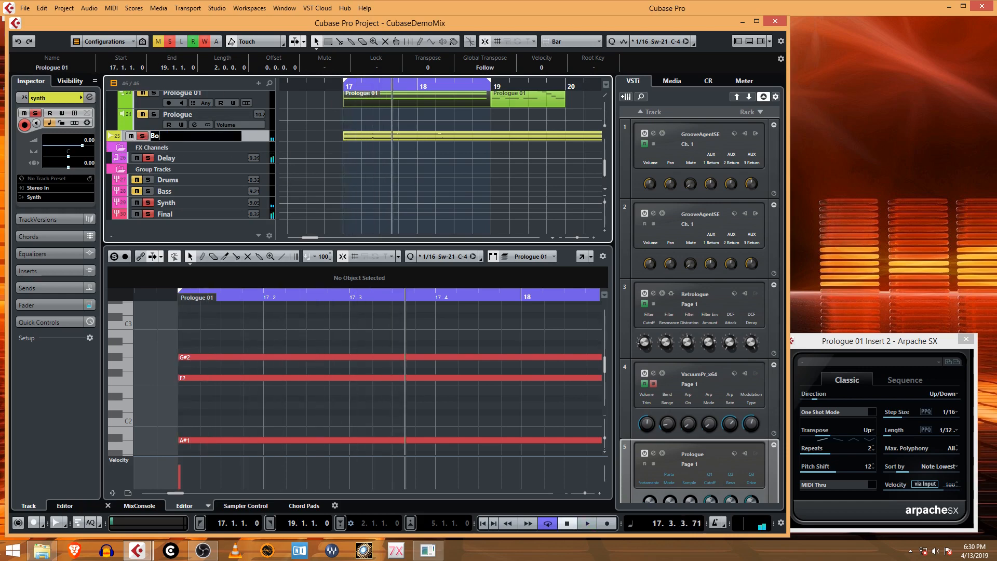
{"action": "type", "text": "unce 5th"}
{"action": "key", "text": "Return"}
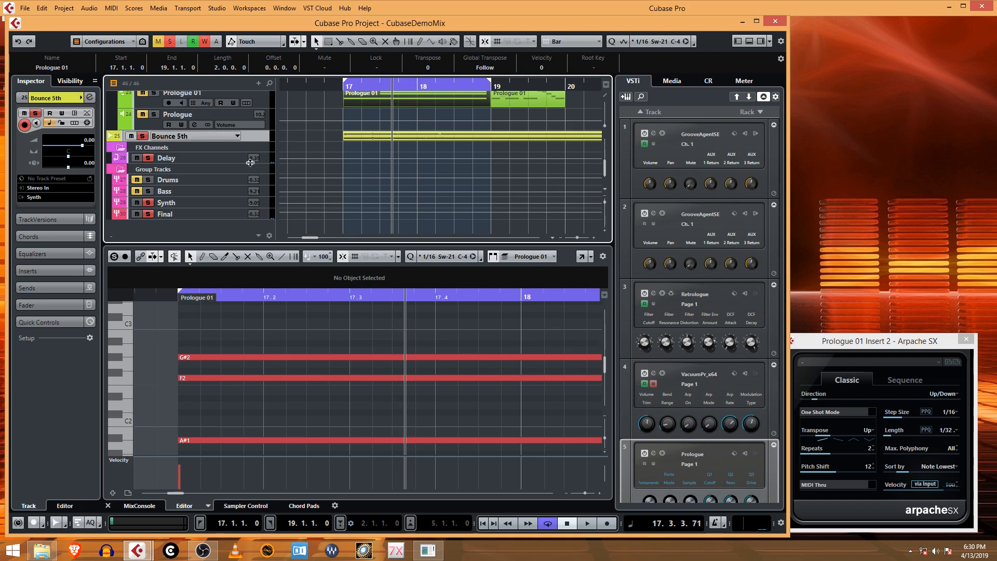
{"action": "key", "text": "space"}
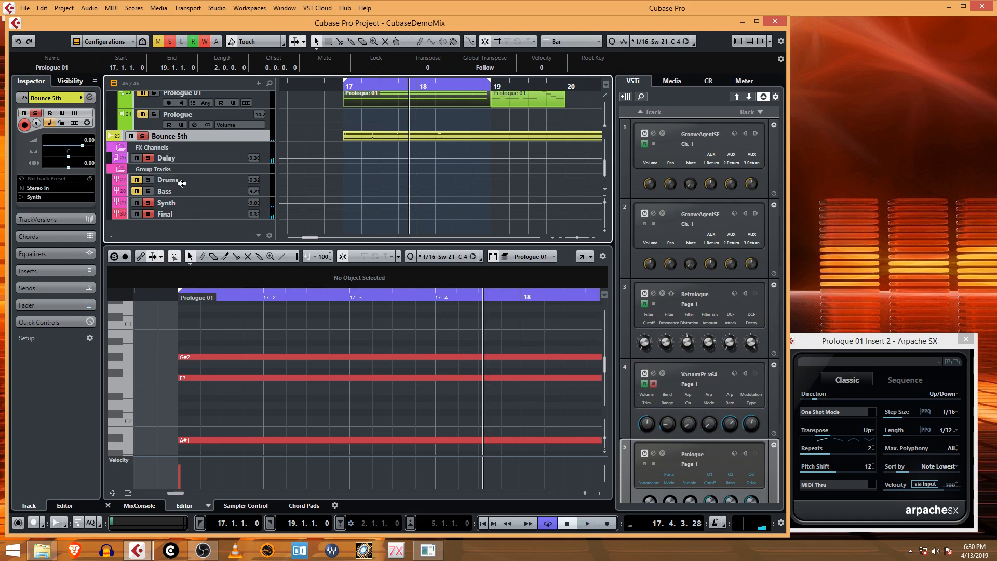
Examine the Synth group's insert effects and show its sends.
{"action": "left_click", "coordinate": [188, 203]}
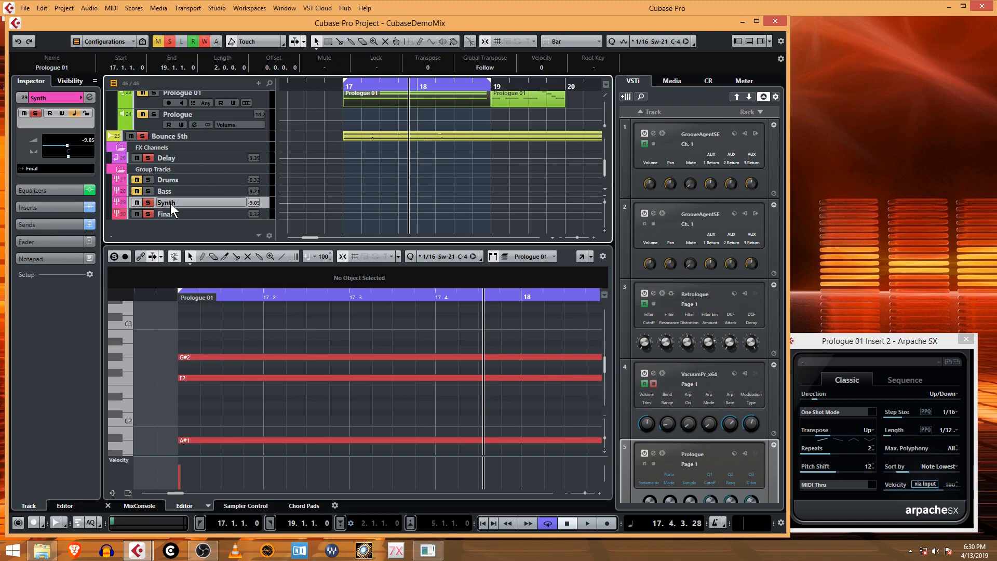
{"action": "left_click", "coordinate": [54, 208]}
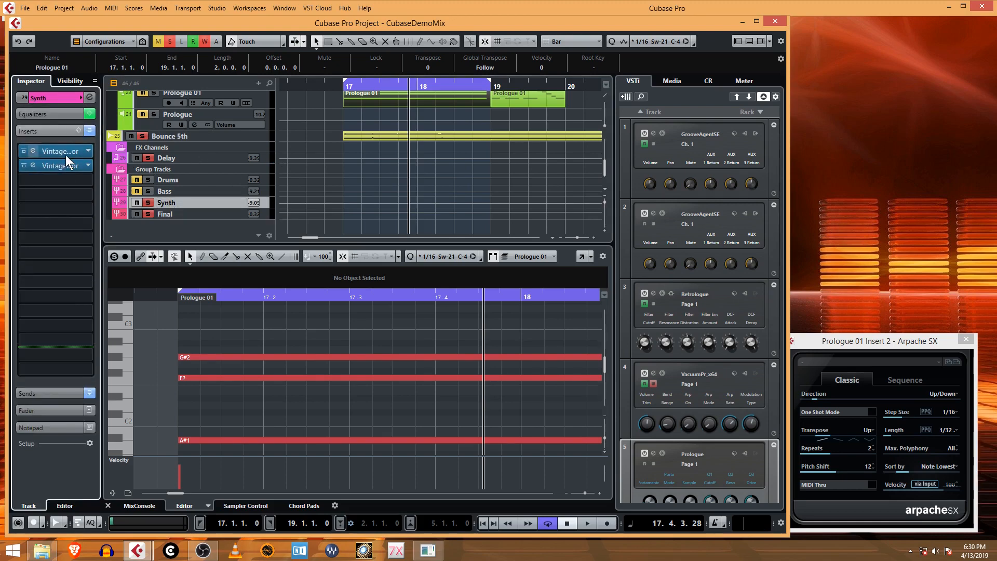
{"action": "left_click", "coordinate": [51, 131]}
{"action": "left_click", "coordinate": [62, 131]}
{"action": "left_click", "coordinate": [65, 130]}
{"action": "left_click", "coordinate": [66, 150]}
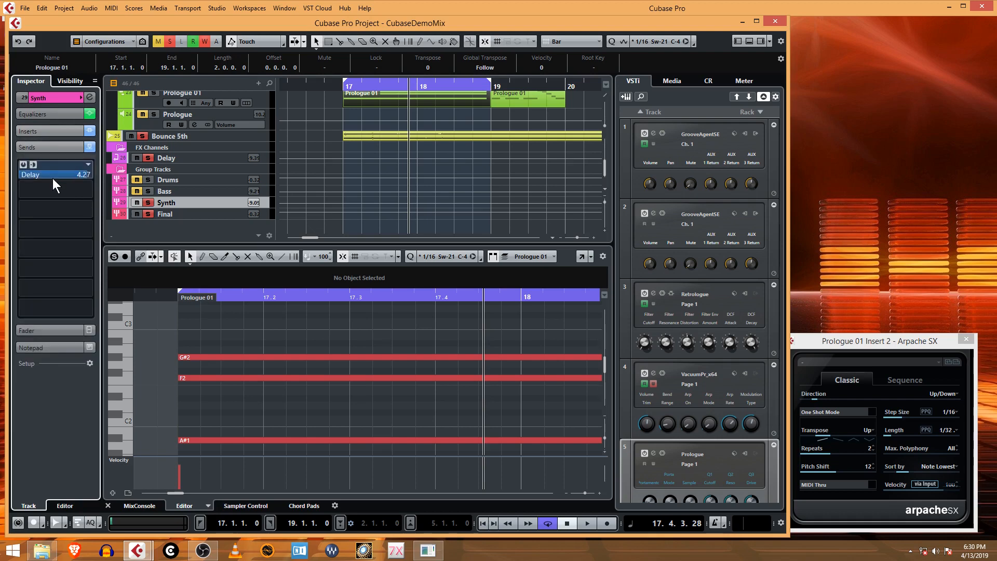
Lower the Synth group's Delay send to -7.49 dB while playing from bar 17.
{"action": "left_click_drag", "start_coordinate": [76, 176], "coordinate": [64, 172]}
{"action": "left_click", "coordinate": [343, 85]}
{"action": "key", "text": "space"}
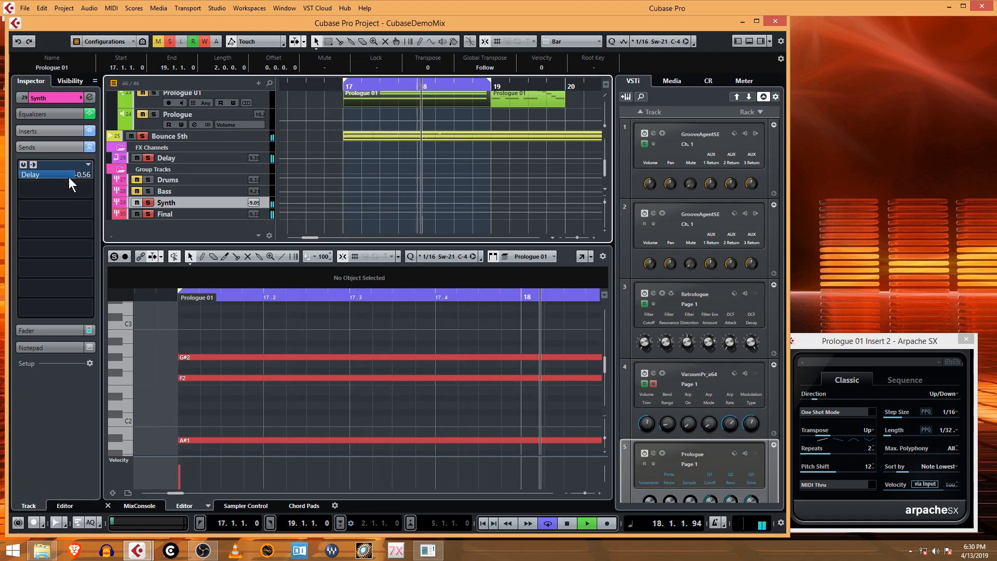
{"action": "left_click_drag", "start_coordinate": [68, 174], "coordinate": [38, 175]}
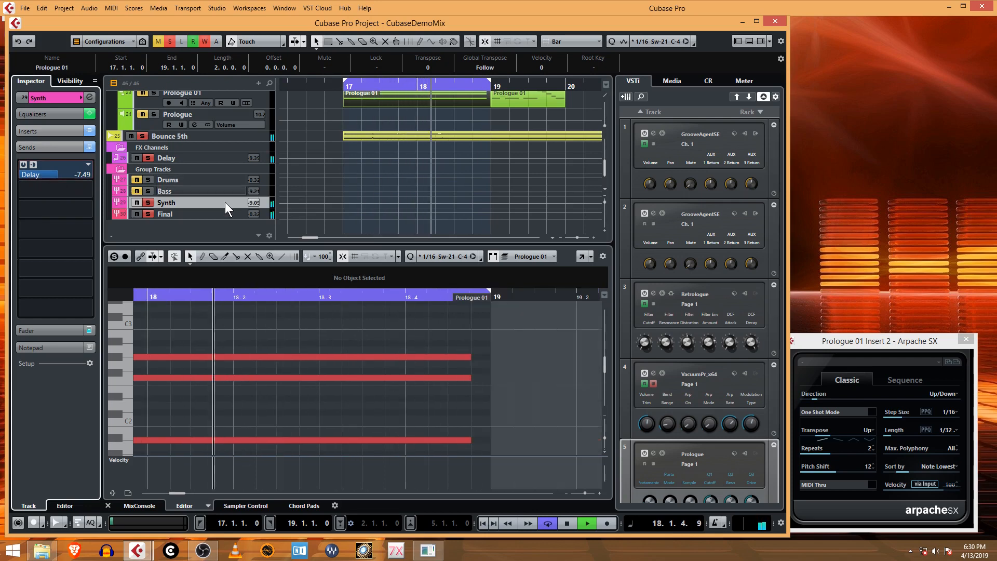
Examine the PingPongDelay settings on the Delay FX channel during playback and try toggling the effect's bypass.
{"action": "left_click", "coordinate": [173, 160]}
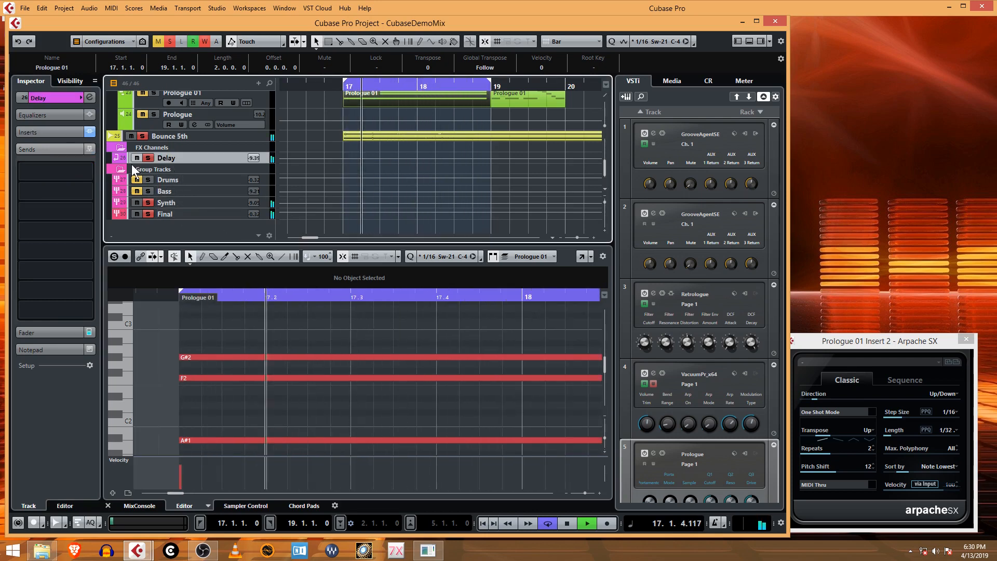
{"action": "left_click", "coordinate": [66, 131]}
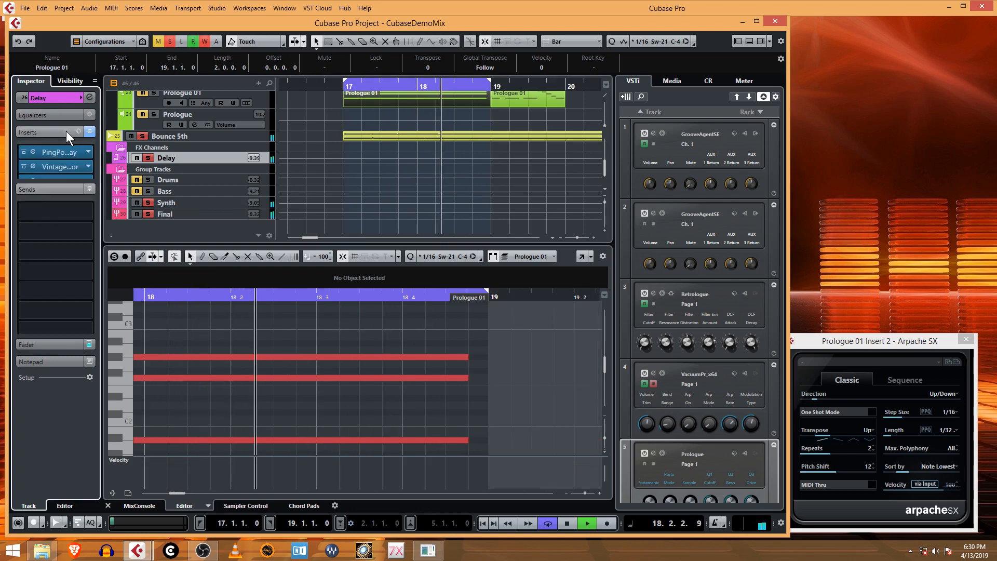
{"action": "left_click", "coordinate": [32, 151]}
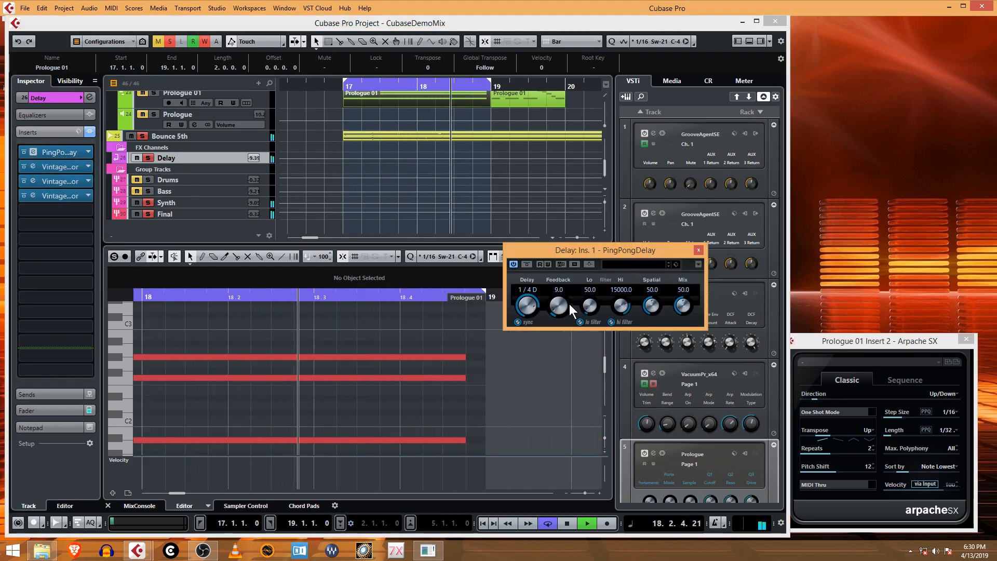
{"action": "left_click", "coordinate": [699, 250]}
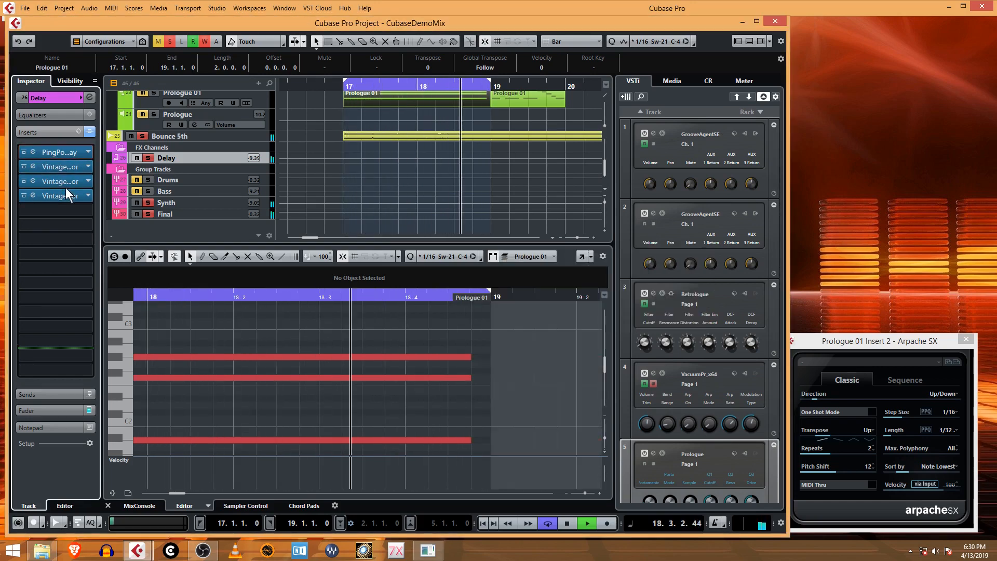
{"action": "left_click", "coordinate": [31, 154]}
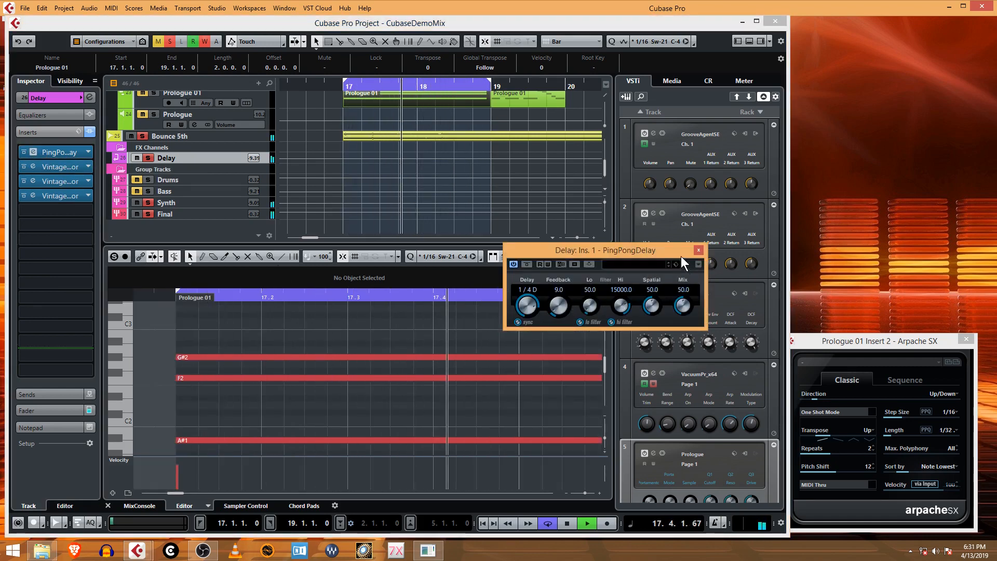
{"action": "left_click", "coordinate": [698, 250]}
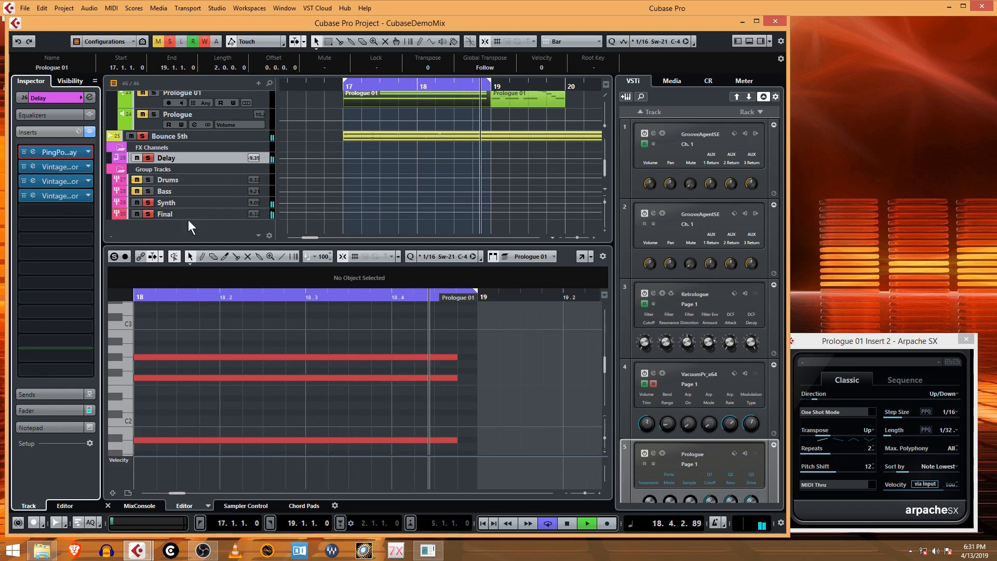
{"action": "left_click", "coordinate": [23, 153]}
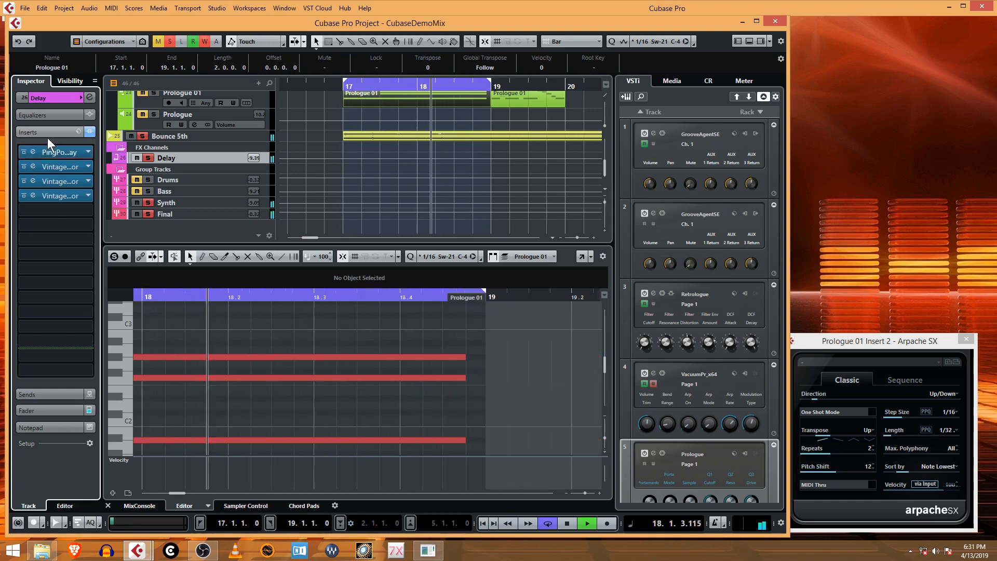
Stop playback and check the Bass and Drums groups' insert effects, the Bounce 5th track's routing and the Delay channel's inserts.
{"action": "key", "text": "space"}
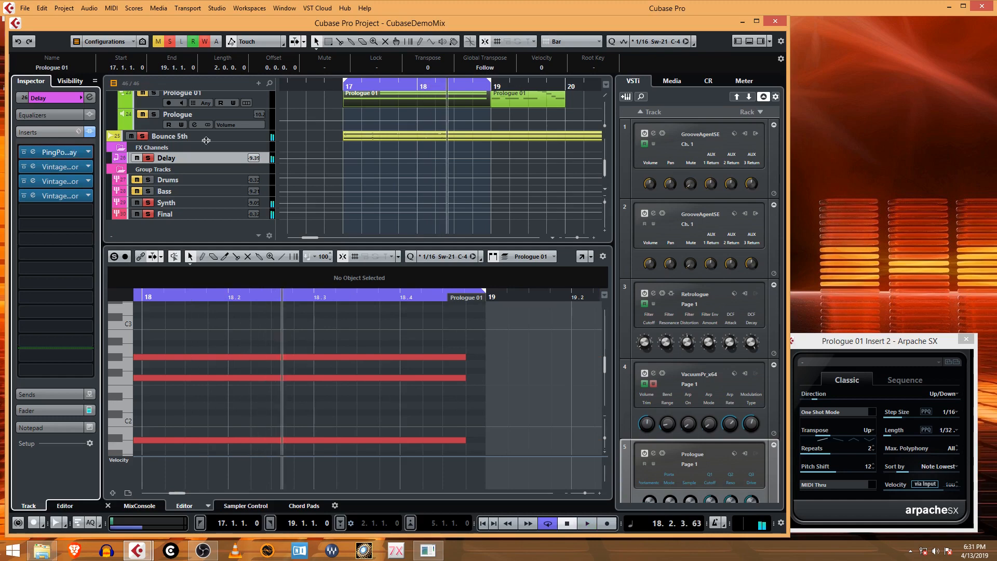
{"action": "left_click", "coordinate": [198, 194]}
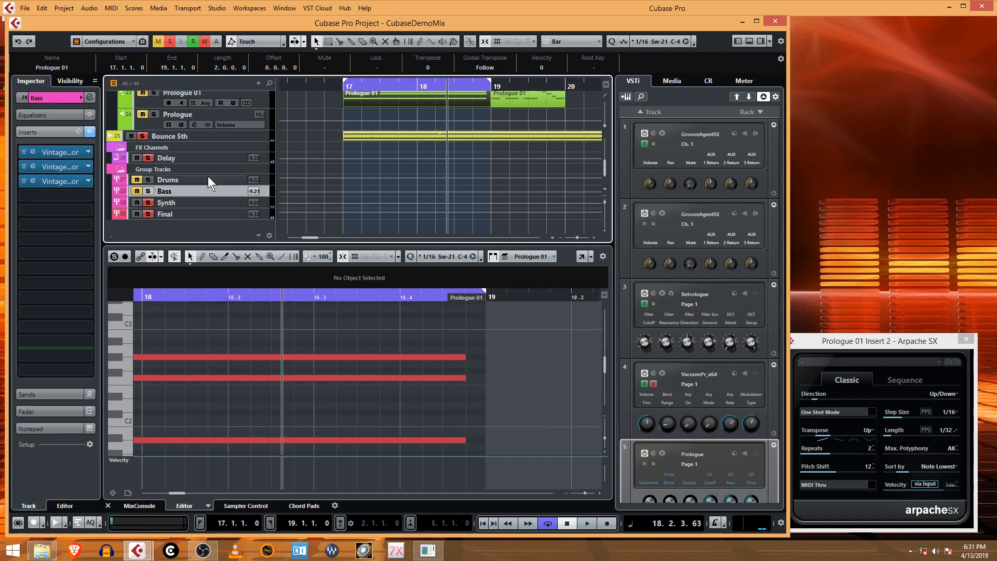
{"action": "left_click", "coordinate": [208, 178]}
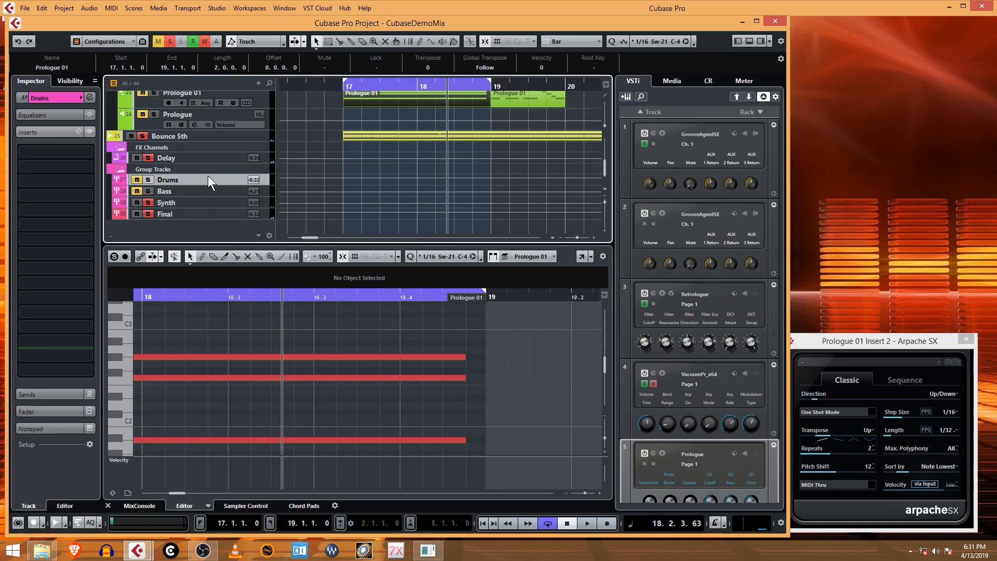
{"action": "left_click", "coordinate": [207, 132]}
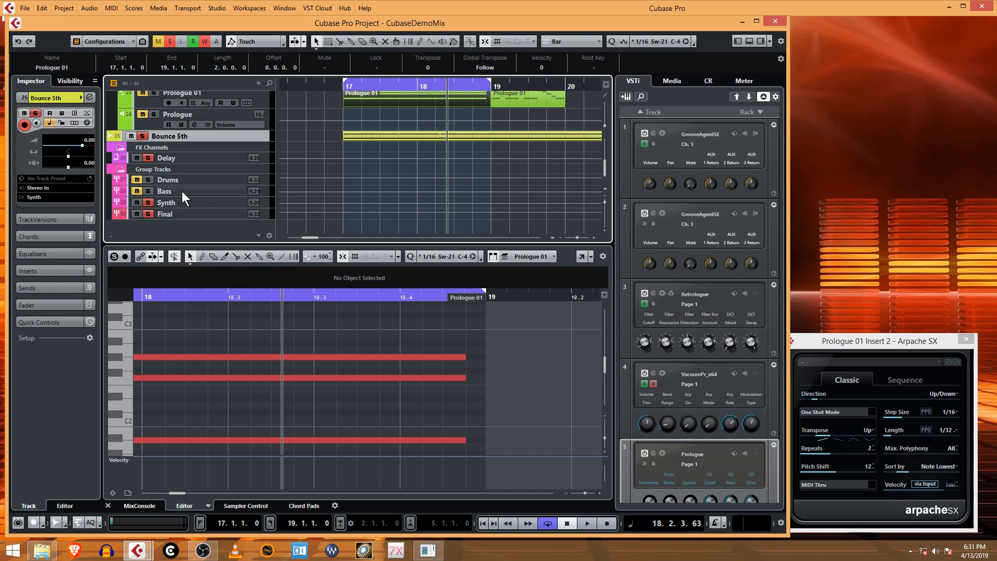
{"action": "left_click", "coordinate": [192, 157]}
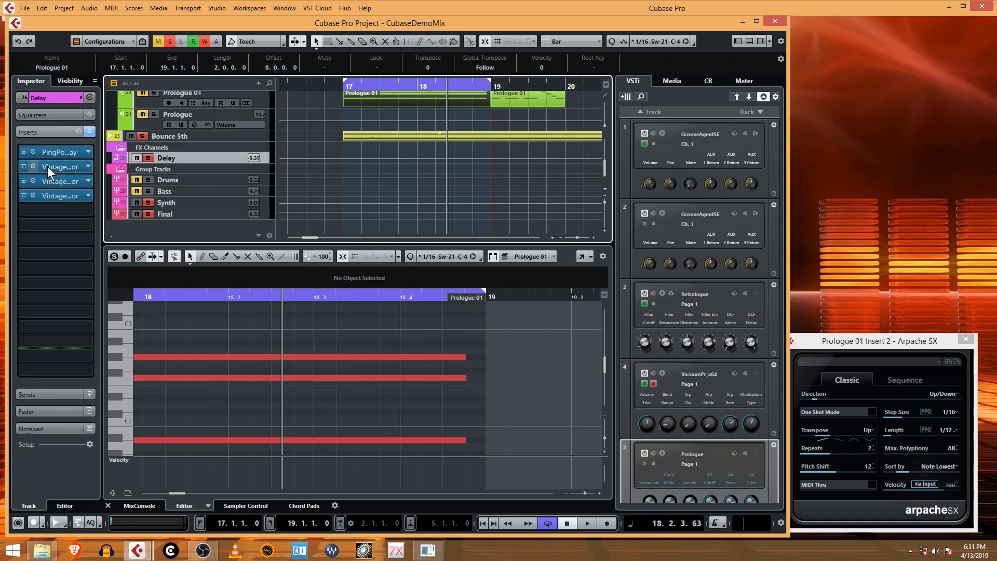
Switch off PingPongDelay on the Delay FX channel and audition the loop from bar 17.
{"action": "left_click", "coordinate": [24, 151]}
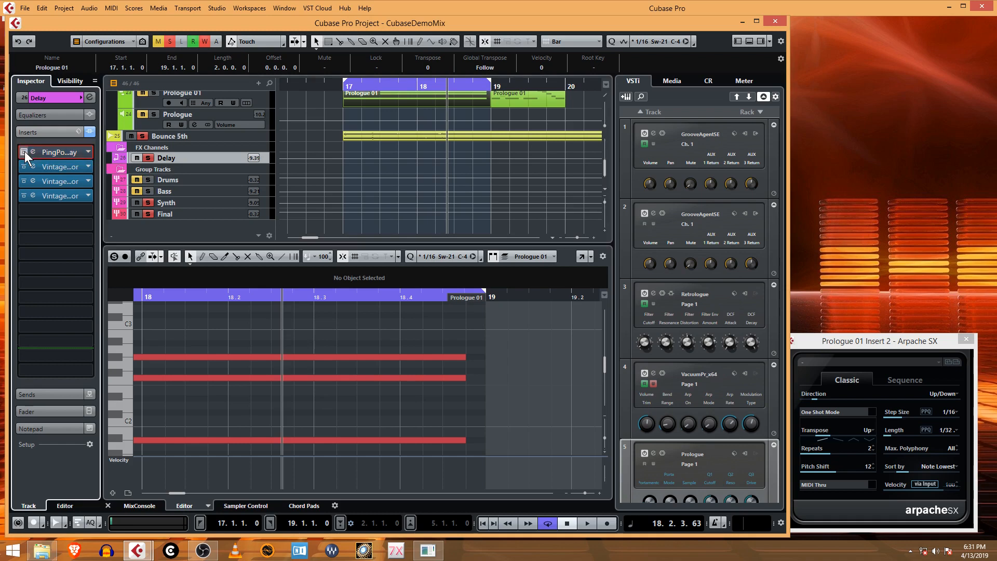
{"action": "left_click", "coordinate": [343, 88]}
{"action": "key", "text": "space"}
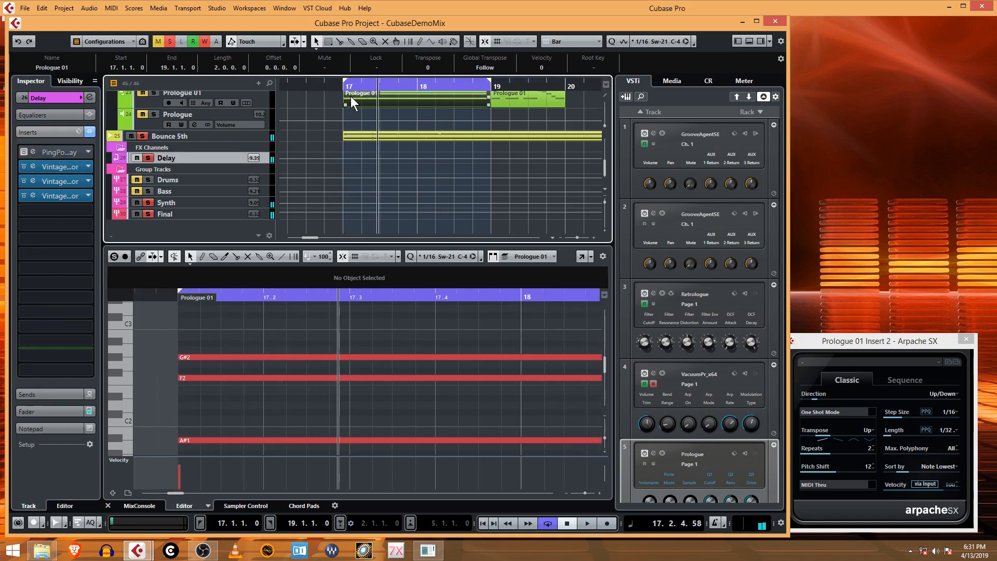
{"action": "key", "text": "space"}
Clear all solo states and solo the Prologue instrument's output channel for playback from bar 17.
{"action": "scroll", "coordinate": [397, 188], "scroll_direction": "up", "scroll_amount": 5}
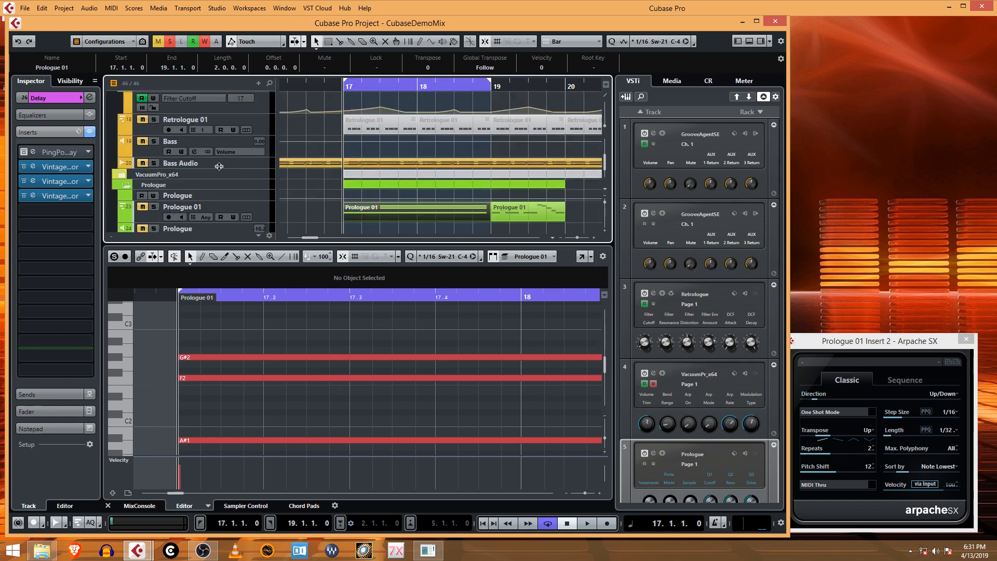
{"action": "scroll", "coordinate": [345, 178], "scroll_direction": "down", "scroll_amount": 3}
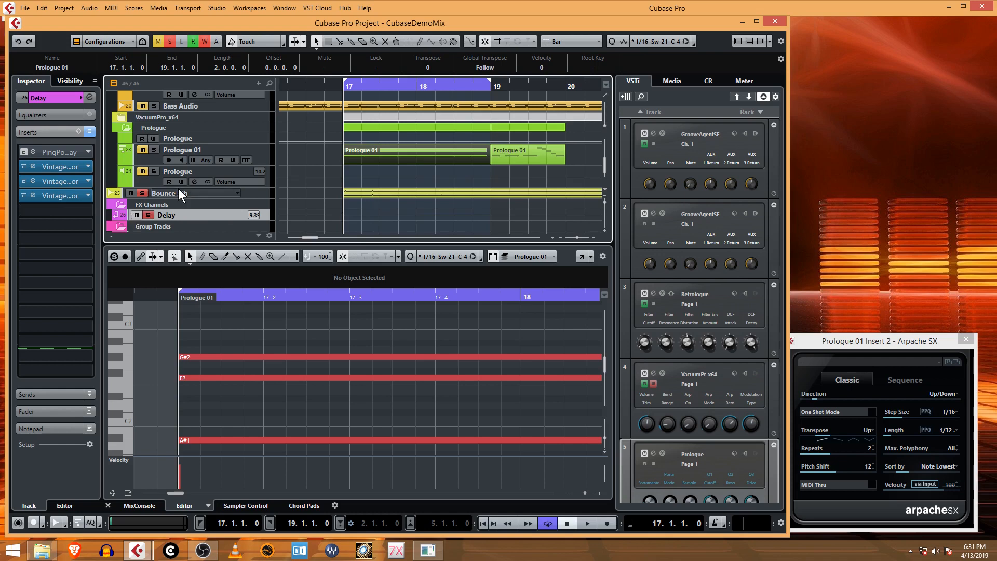
{"action": "left_click", "coordinate": [171, 39]}
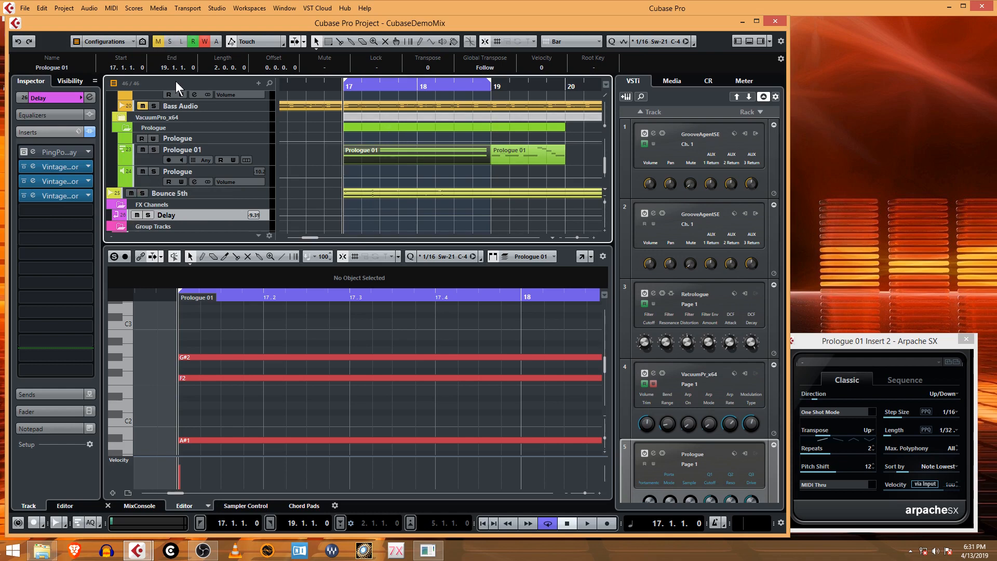
{"action": "left_click", "coordinate": [153, 171]}
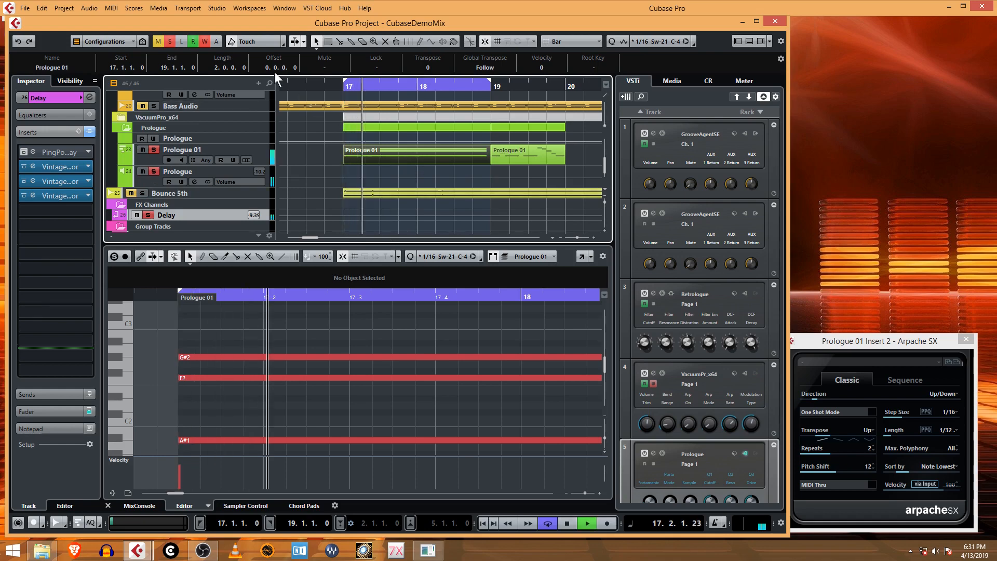
Switch PingPongDelay back on in the Delay channel and set its Mix to 19.0 while auditioning from bar 17.
{"action": "scroll", "coordinate": [227, 178], "scroll_direction": "down", "scroll_amount": 3}
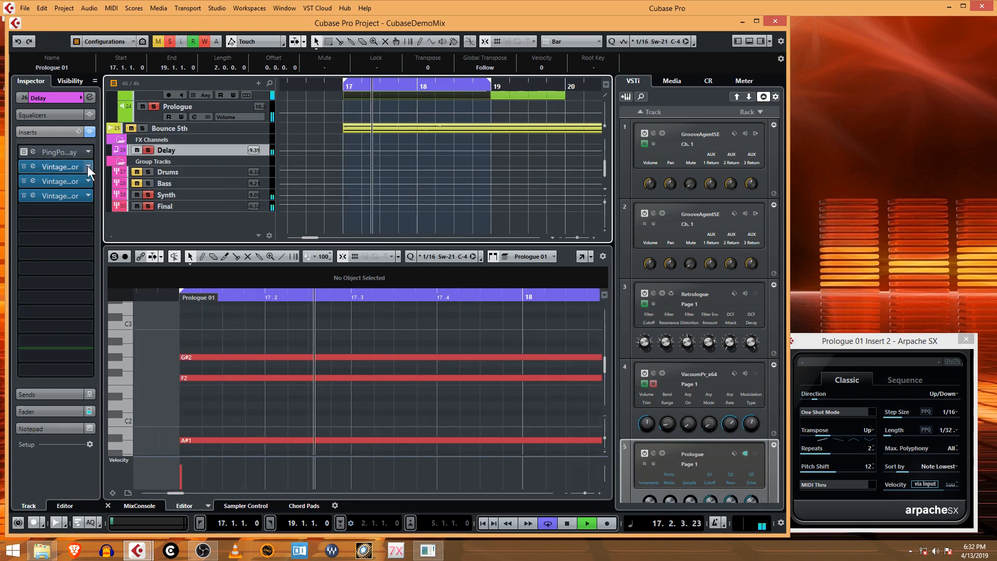
{"action": "left_click", "coordinate": [26, 154]}
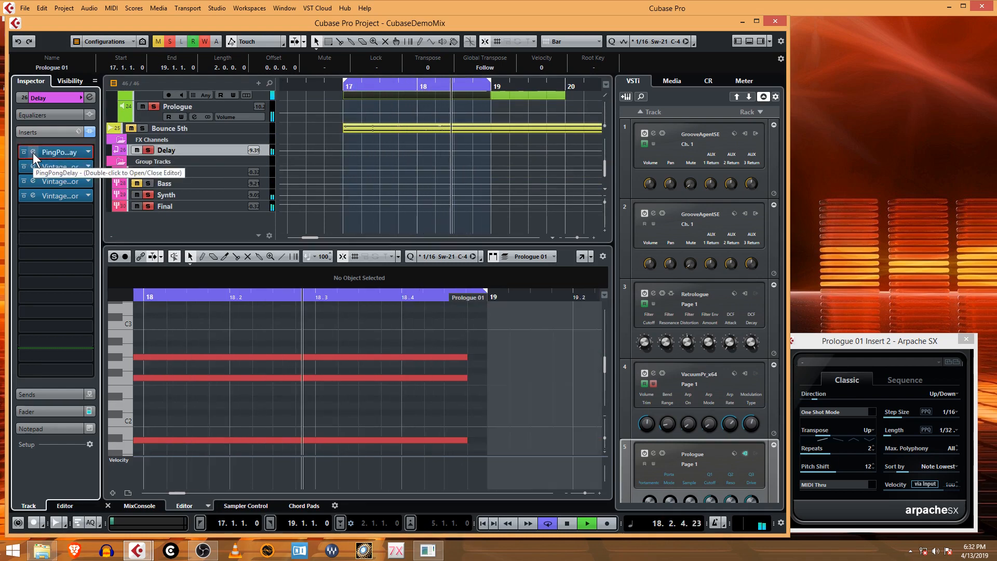
{"action": "left_click", "coordinate": [35, 152]}
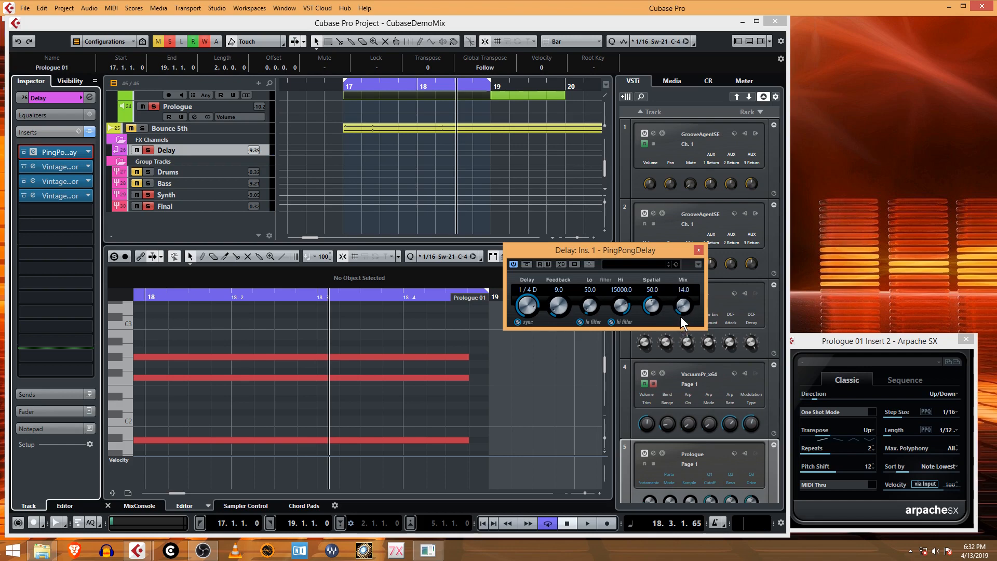
{"action": "key", "text": "space"}
{"action": "left_click_drag", "start_coordinate": [679, 313], "coordinate": [680, 302]}
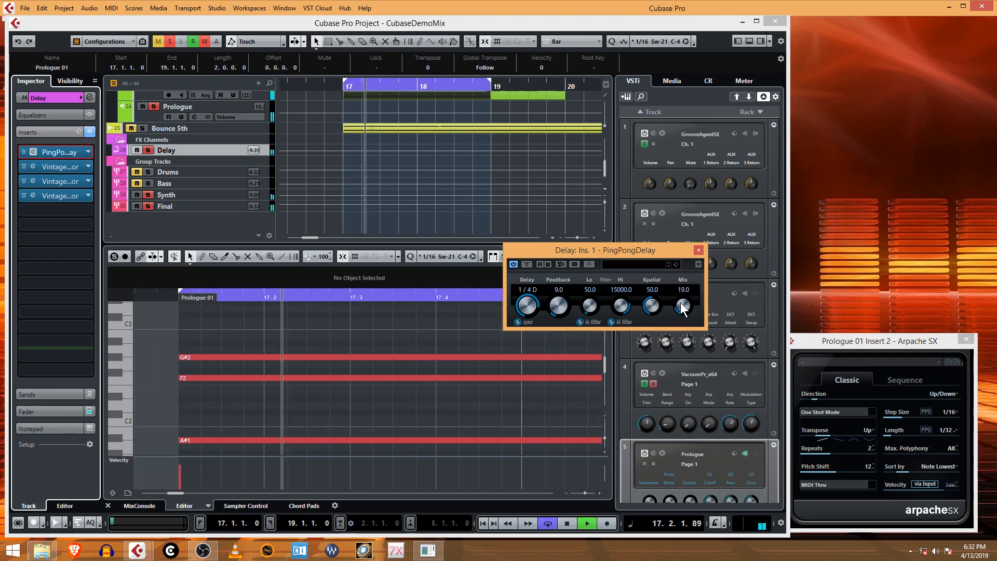
{"action": "key", "text": "space"}
{"action": "left_click", "coordinate": [344, 89]}
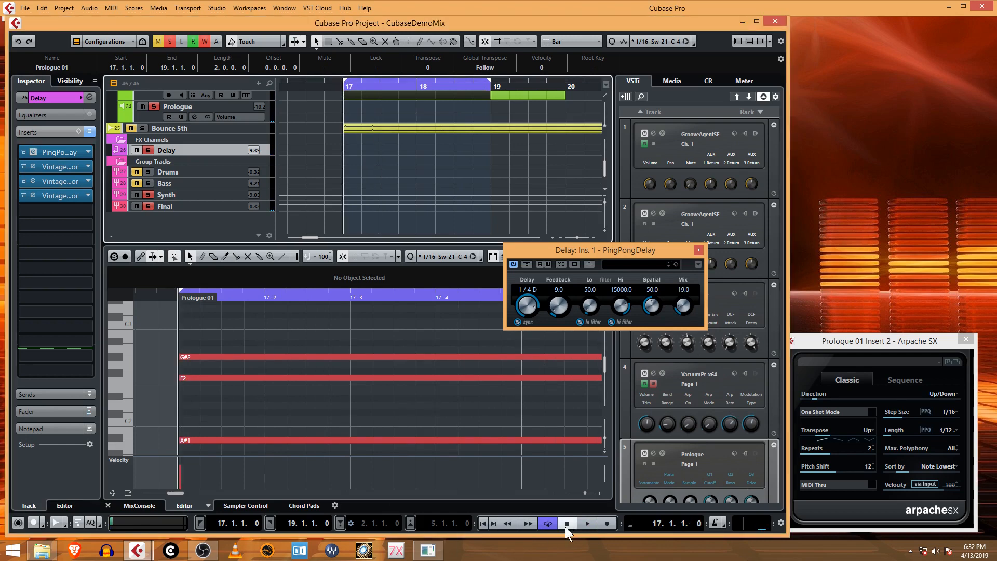
{"action": "left_click", "coordinate": [593, 524]}
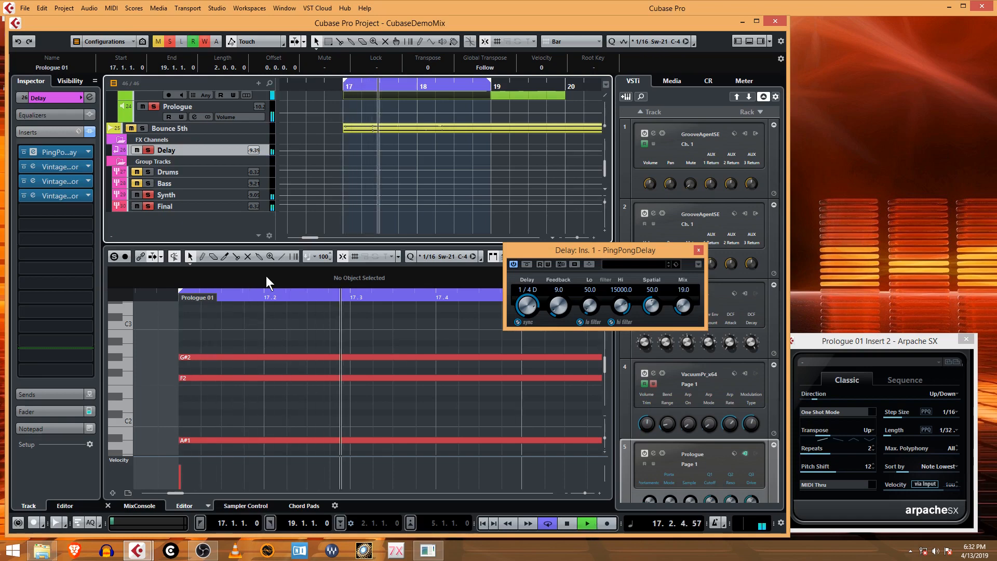
Unsolo the Prologue channel and close the PingPongDelay editor while listening to the looped section with the other tracks.
{"action": "scroll", "coordinate": [171, 151], "scroll_direction": "up", "scroll_amount": 3}
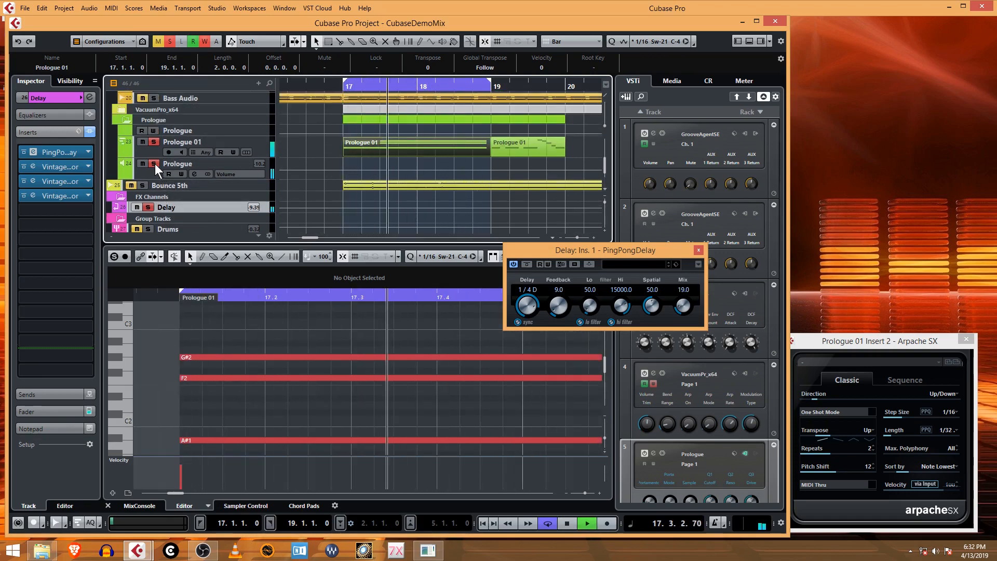
{"action": "left_click", "coordinate": [155, 163]}
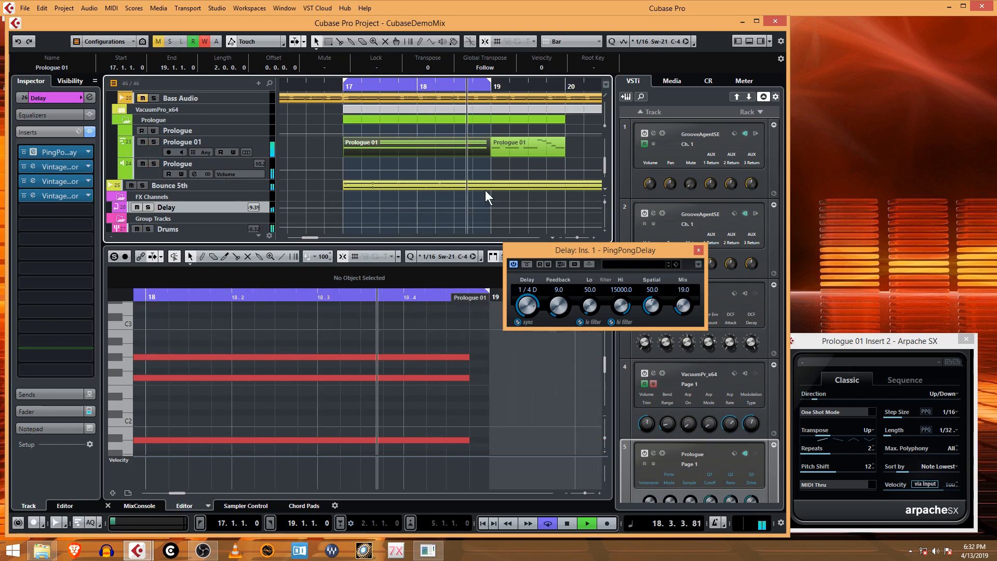
{"action": "left_click", "coordinate": [698, 251]}
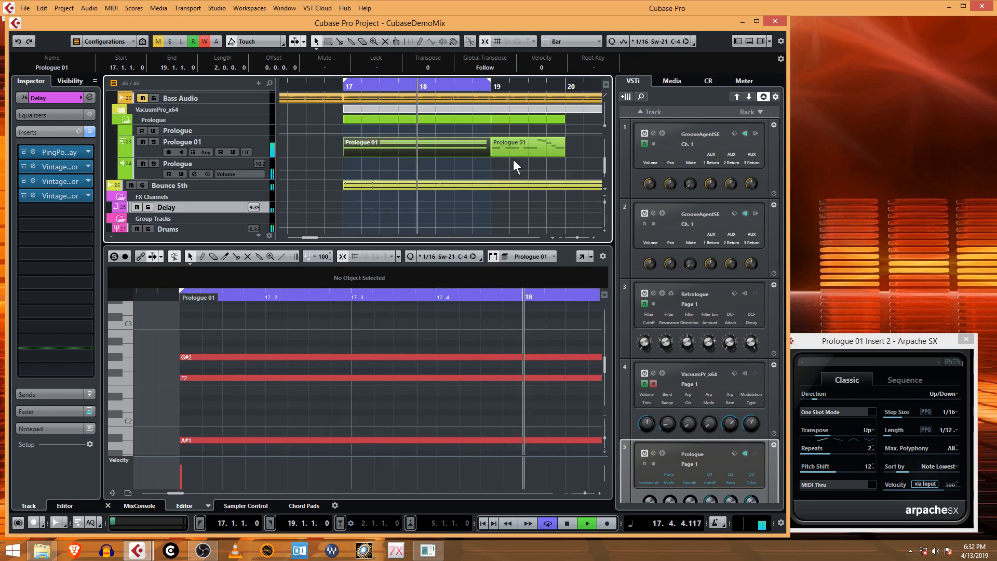
{"action": "scroll", "coordinate": [513, 160], "scroll_direction": "up", "scroll_amount": 1}
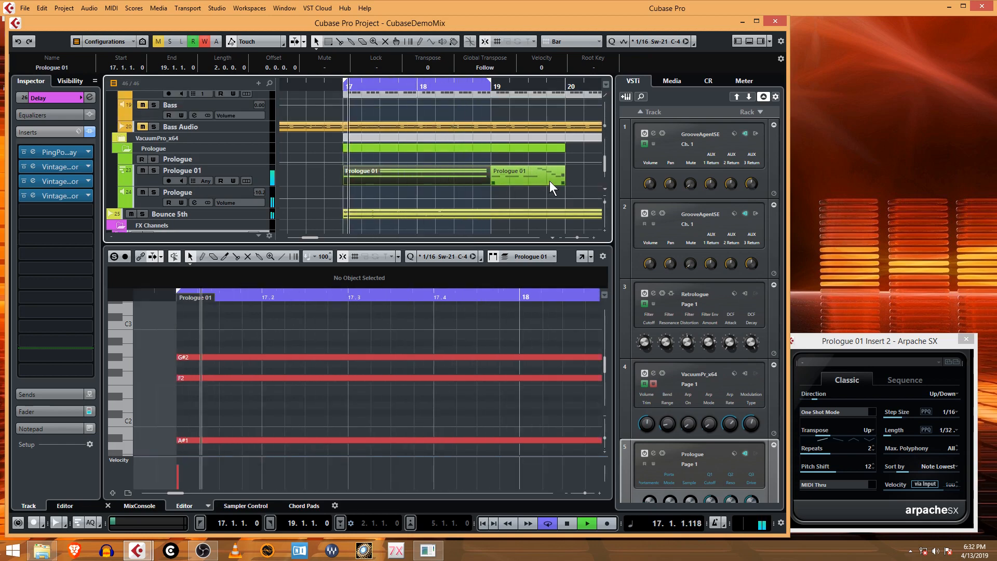
{"action": "scroll", "coordinate": [462, 201], "scroll_direction": "up", "scroll_amount": 2}
{"action": "scroll", "coordinate": [460, 202], "scroll_direction": "down", "scroll_amount": 2}
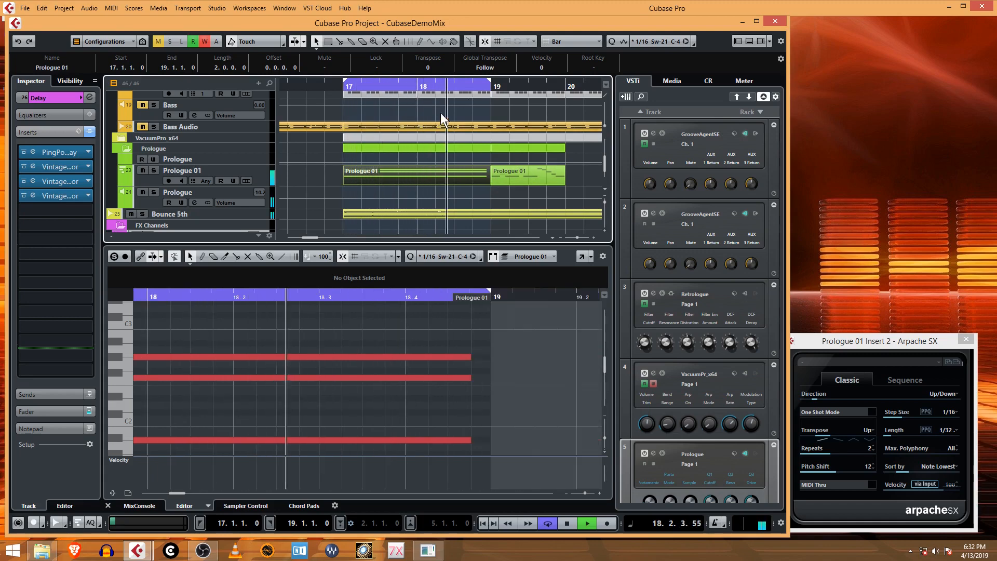
{"action": "key", "text": "space"}
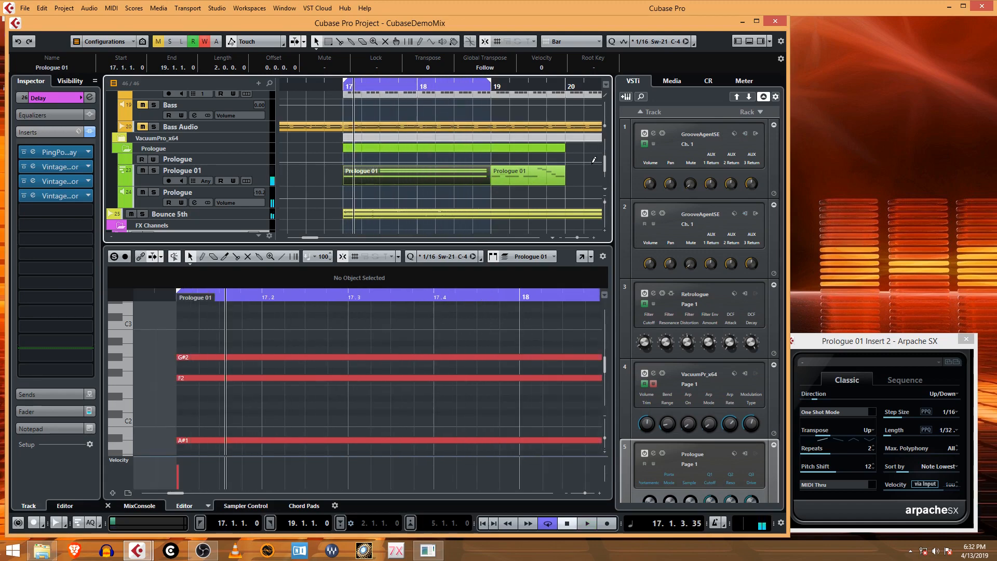
Close the lower key editor and the Arpache SX window, and widen the project window across the screen.
{"action": "scroll", "coordinate": [362, 154], "scroll_direction": "up", "scroll_amount": 4}
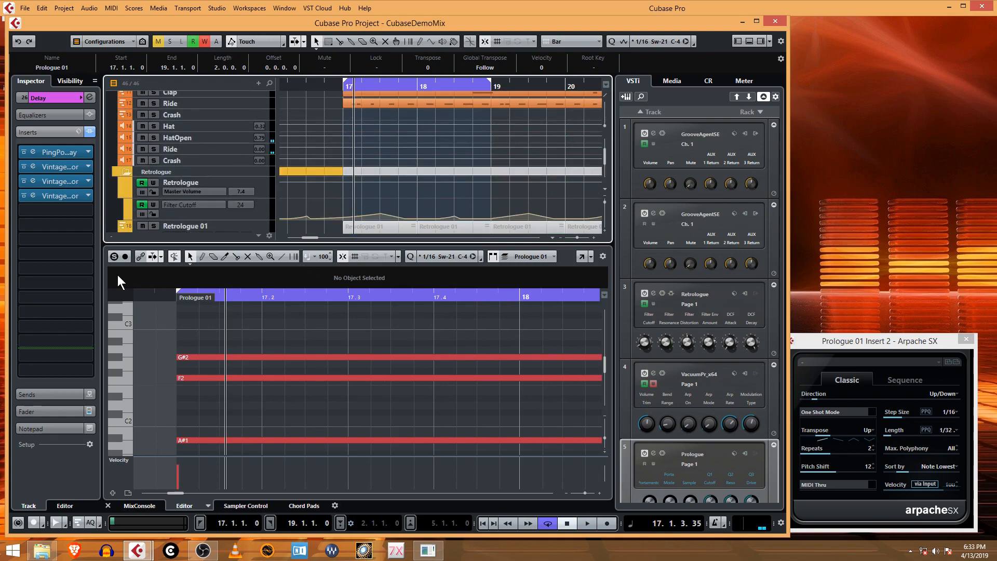
{"action": "left_click", "coordinate": [108, 505]}
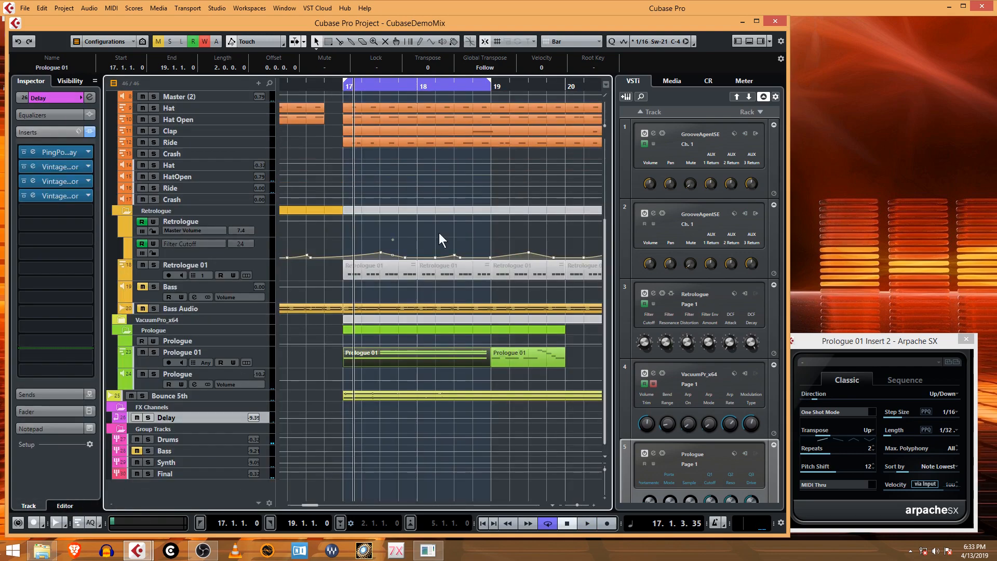
{"action": "left_click", "coordinate": [347, 92]}
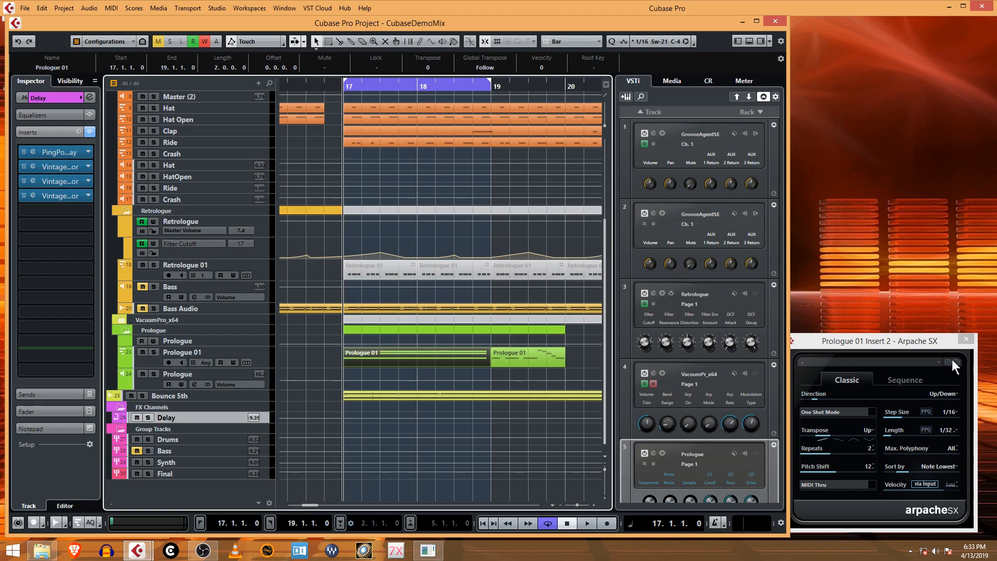
{"action": "left_click", "coordinate": [966, 340]}
{"action": "left_click_drag", "start_coordinate": [786, 357], "coordinate": [989, 353]}
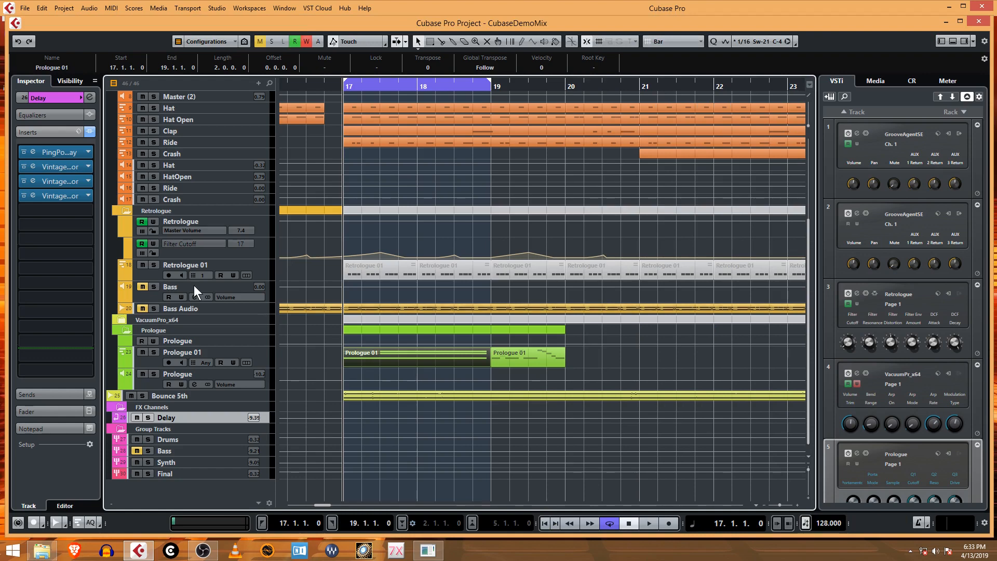
View the Prologue synth's oscillator, filter and envelope settings, and close its editor.
{"action": "scroll", "coordinate": [874, 468], "scroll_direction": "down", "scroll_amount": 1}
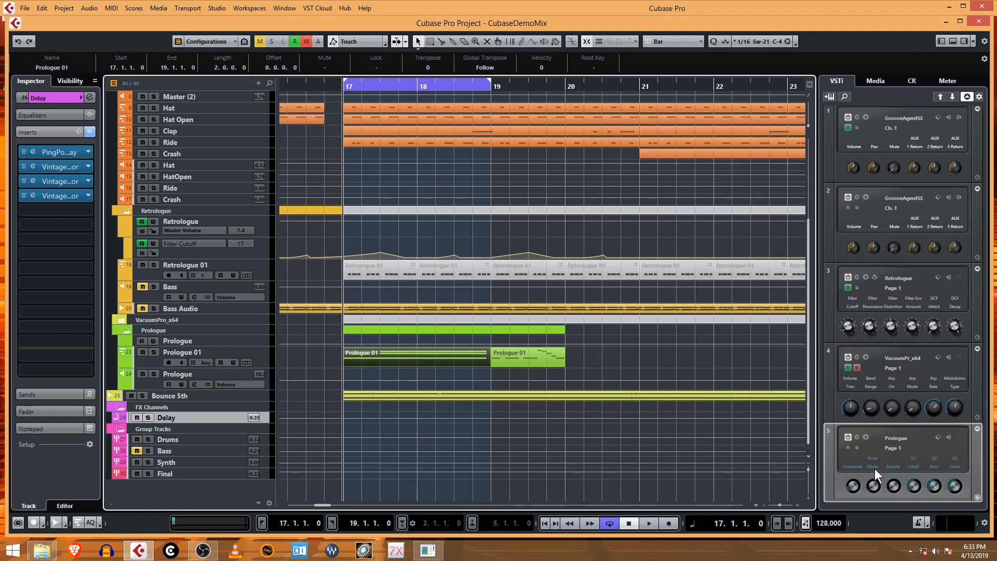
{"action": "left_click", "coordinate": [857, 437]}
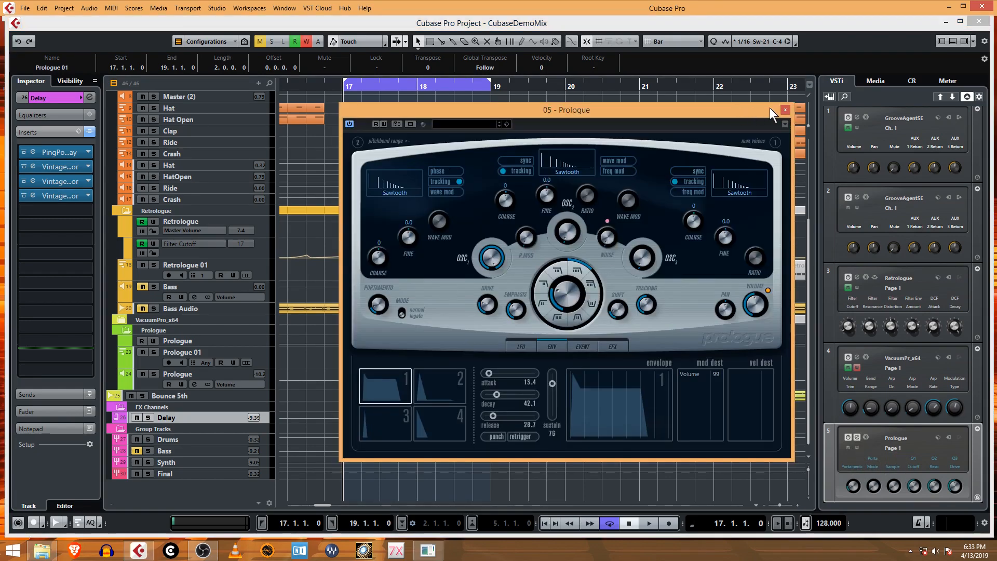
{"action": "left_click", "coordinate": [785, 111]}
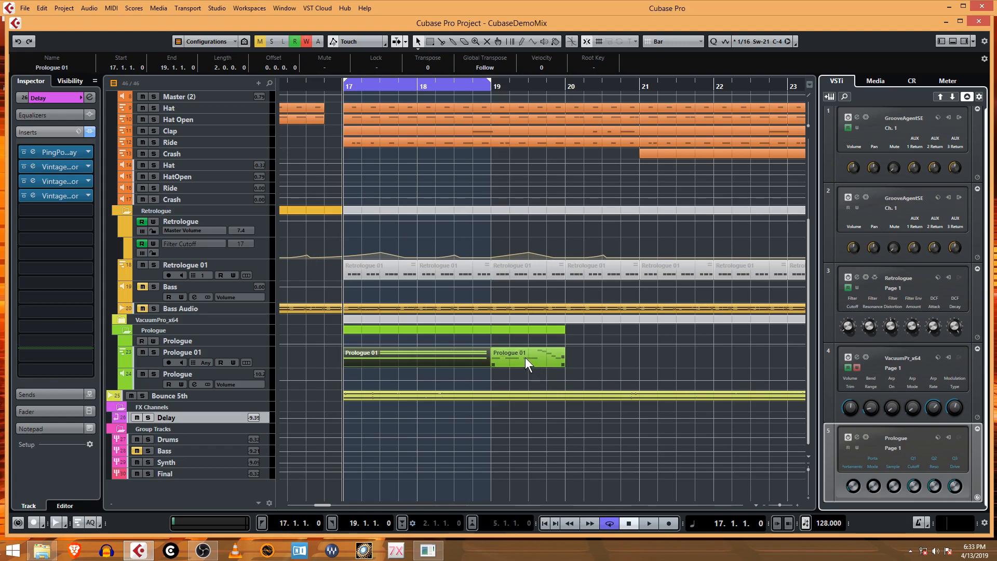
Move the Prologue 01 events two bars earlier so the one-bar event starts at bar 17, and audition the loop.
{"action": "scroll", "coordinate": [525, 356], "scroll_direction": "down", "scroll_amount": 6}
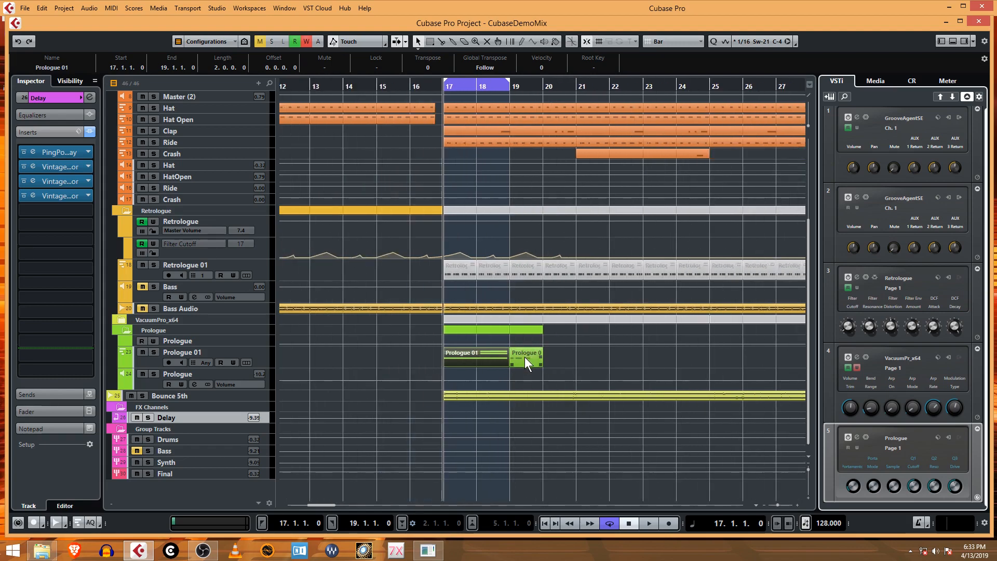
{"action": "mouse_move", "coordinate": [502, 359]}
{"action": "left_mouse_down"}
{"action": "mouse_move", "coordinate": [447, 357]}
{"action": "mouse_move", "coordinate": [488, 356]}
{"action": "left_mouse_up"}
{"action": "key", "text": "space"}
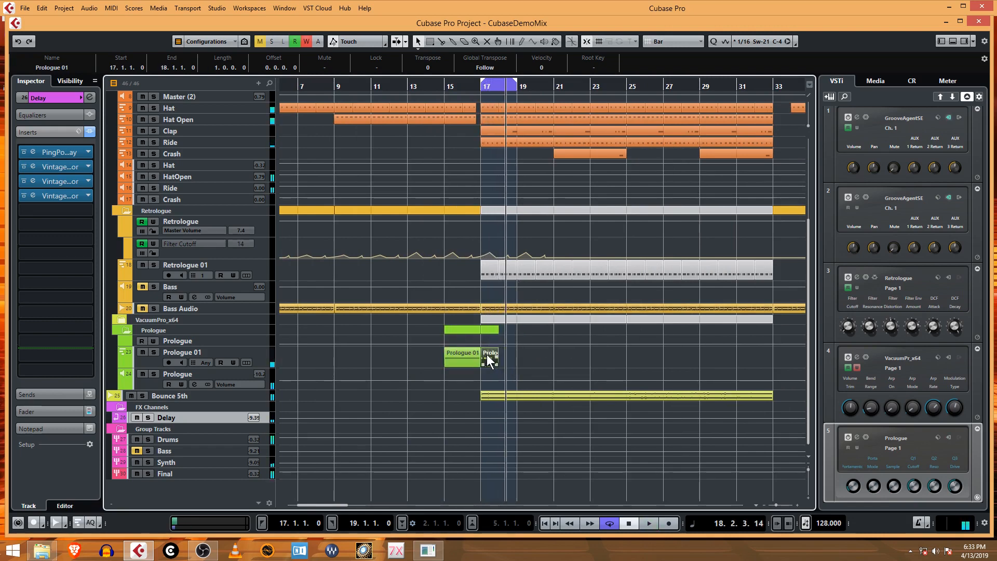
{"action": "key", "text": "space"}
Duplicate the one-bar Prologue 01 event to bar 18 and play the loop from bar 17.
{"action": "left_click_drag", "start_coordinate": [485, 360], "coordinate": [499, 359]}
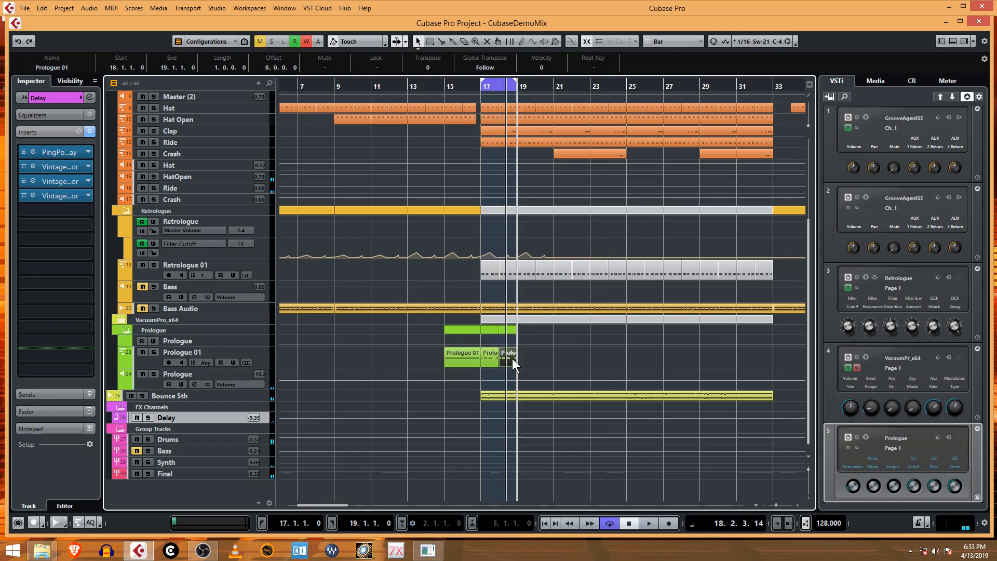
{"action": "left_click", "coordinate": [479, 84]}
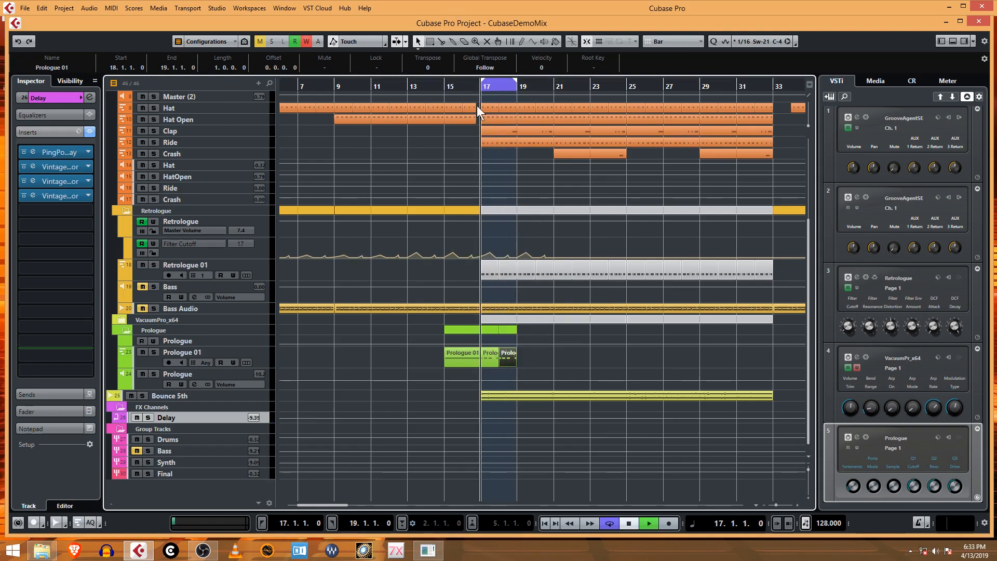
{"action": "key", "text": "space"}
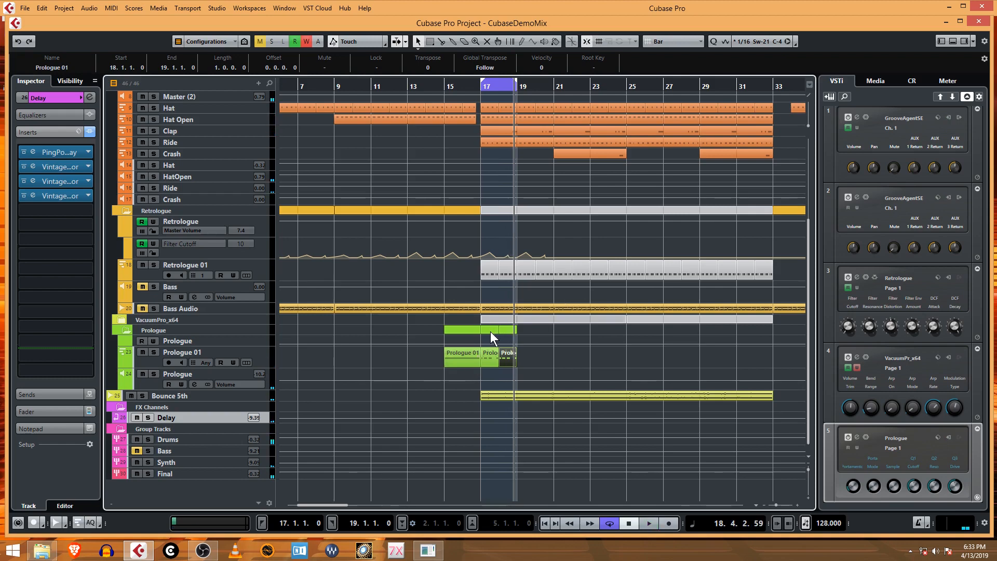
Fill bars 9 to 16 with one-bar Prologue 01 events and move the two-bar event to bar 17.
{"action": "left_click_drag", "start_coordinate": [538, 351], "coordinate": [456, 360]}
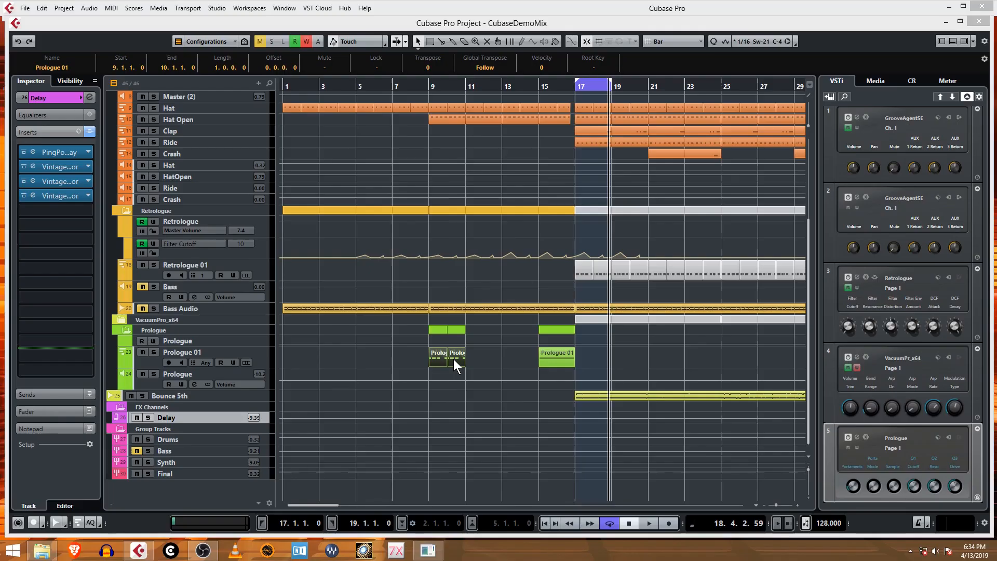
{"action": "left_click_drag", "start_coordinate": [453, 359], "coordinate": [521, 359]}
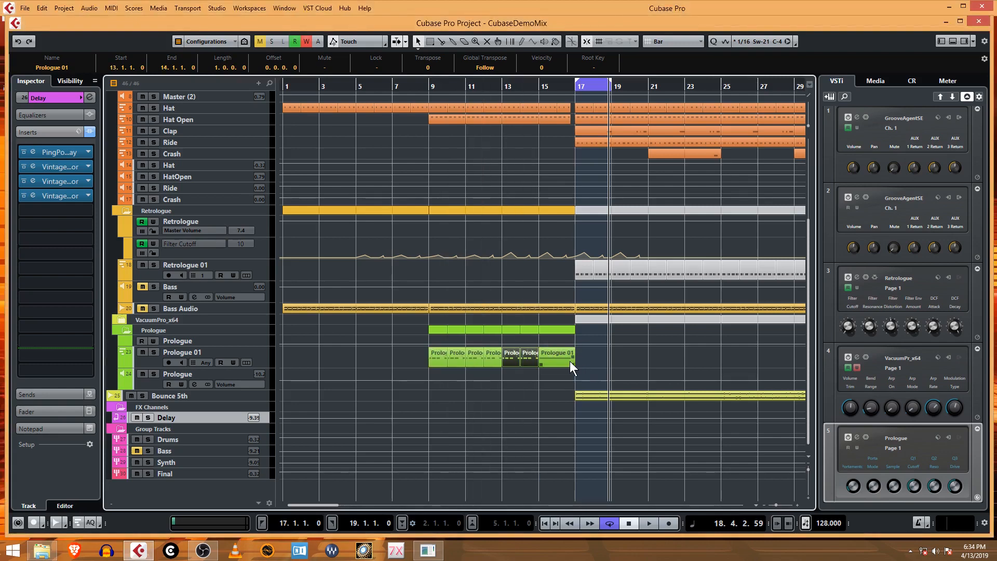
{"action": "left_click_drag", "start_coordinate": [556, 355], "coordinate": [592, 354]}
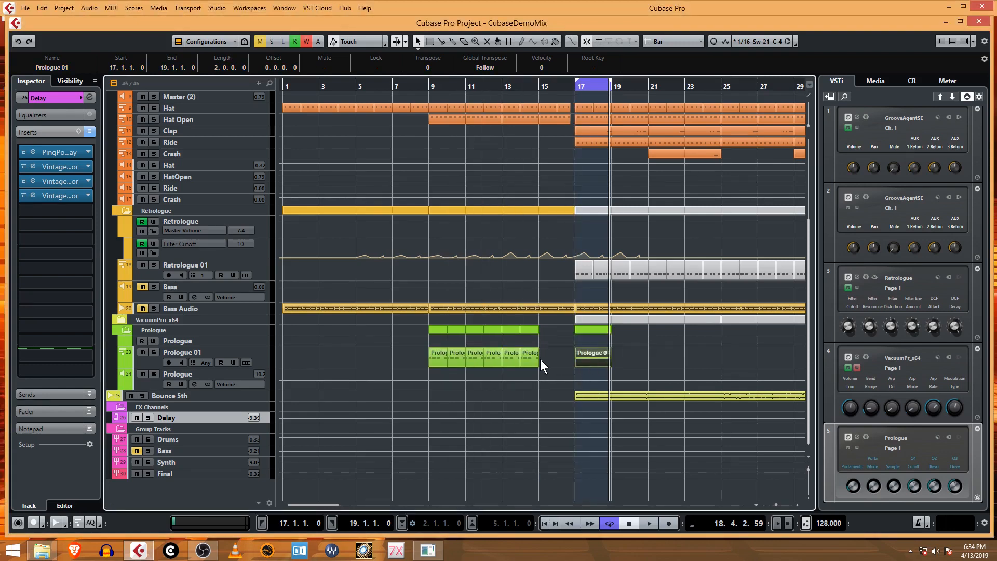
{"action": "left_click_drag", "start_coordinate": [527, 360], "coordinate": [561, 357]}
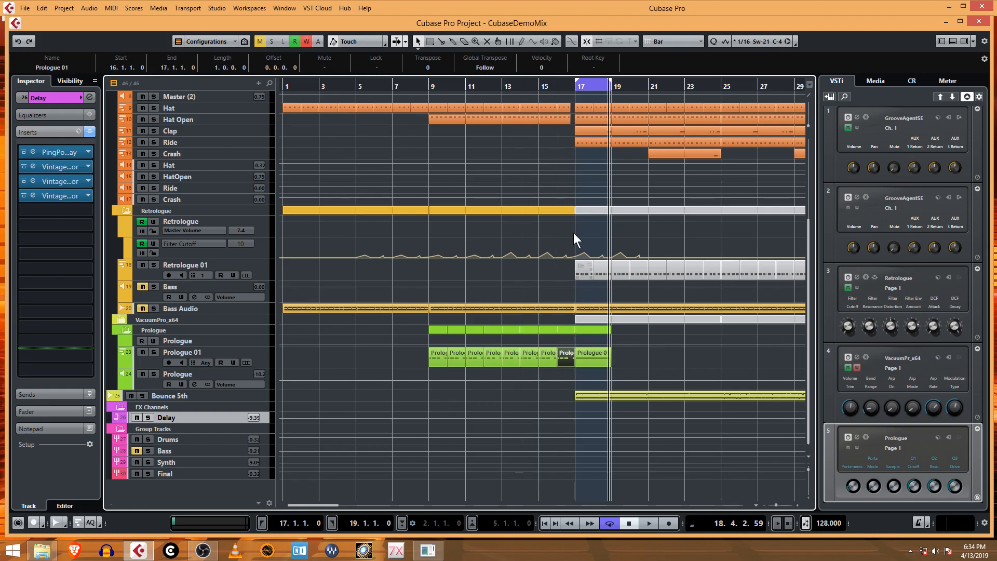
Play the arrangement from bar 7 and listen to the Prologue 01 arpeggio enter at bar 9.
{"action": "left_click", "coordinate": [392, 84]}
{"action": "key", "text": "space"}
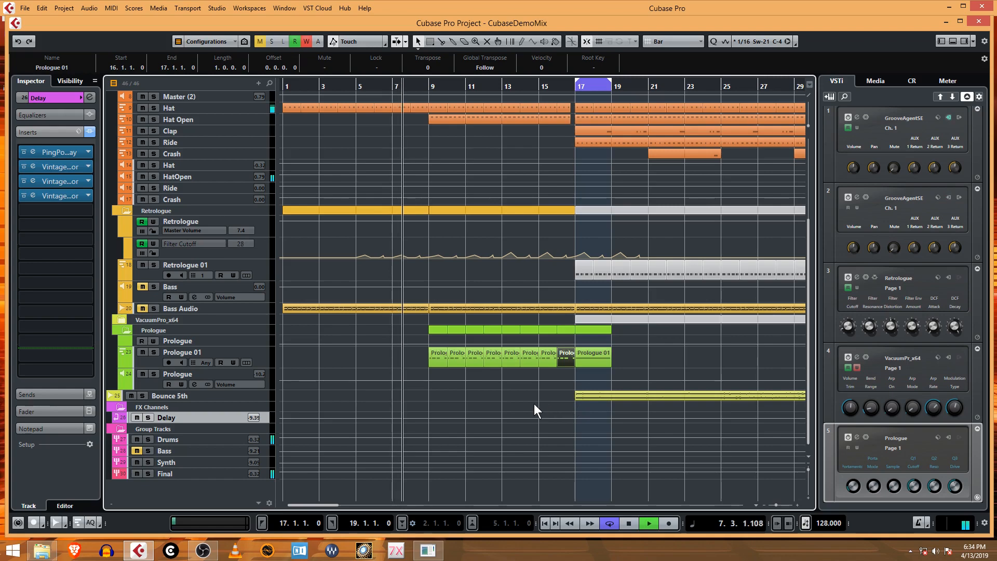
{"action": "scroll", "coordinate": [453, 372], "scroll_direction": "up", "scroll_amount": 5}
{"action": "scroll", "coordinate": [454, 372], "scroll_direction": "up", "scroll_amount": 3}
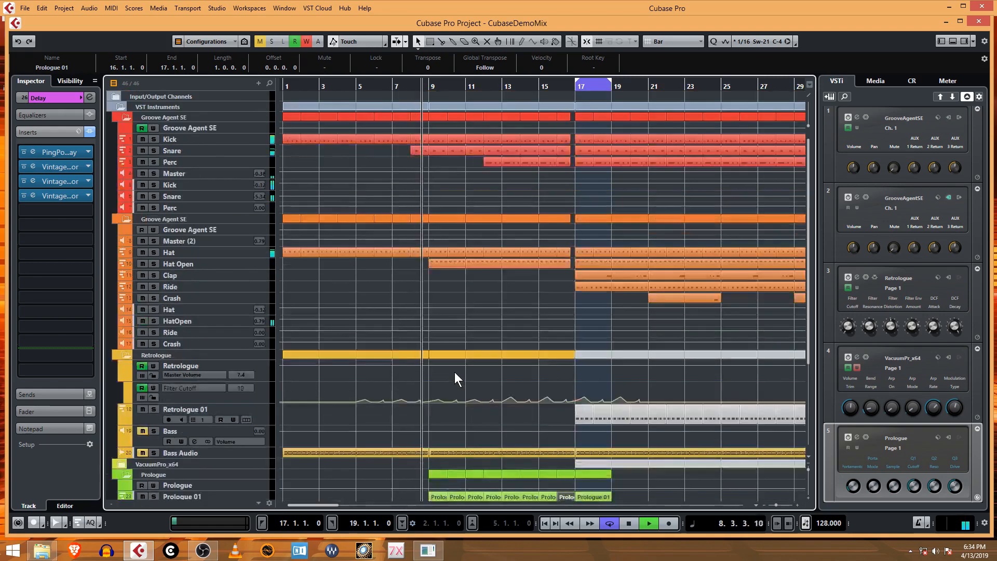
{"action": "scroll", "coordinate": [454, 372], "scroll_direction": "down", "scroll_amount": 4}
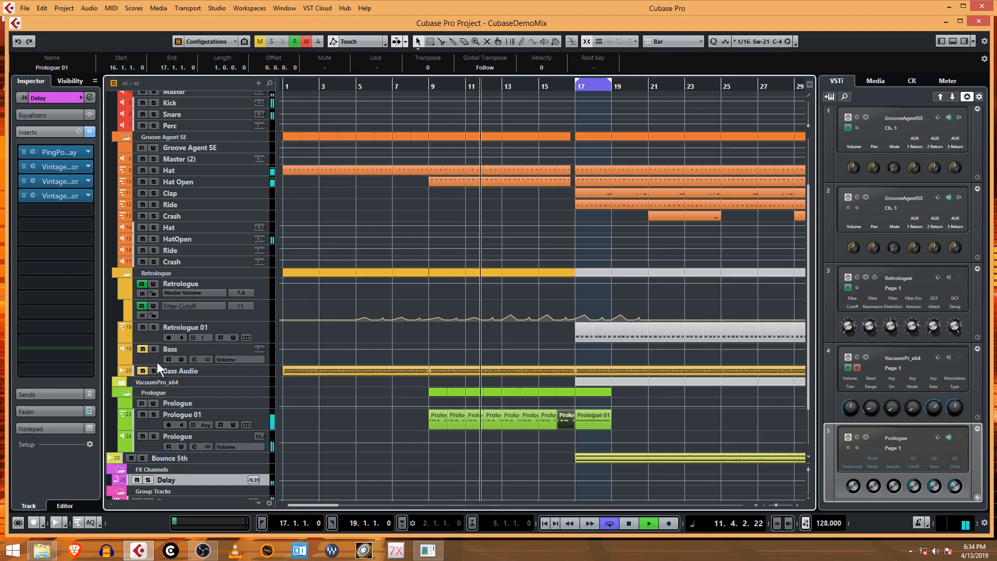
{"action": "key", "text": "space"}
Unmute the Bass Audio and Bass tracks and audition the arrangement from bar 9 into bar 17.
{"action": "left_click", "coordinate": [140, 371]}
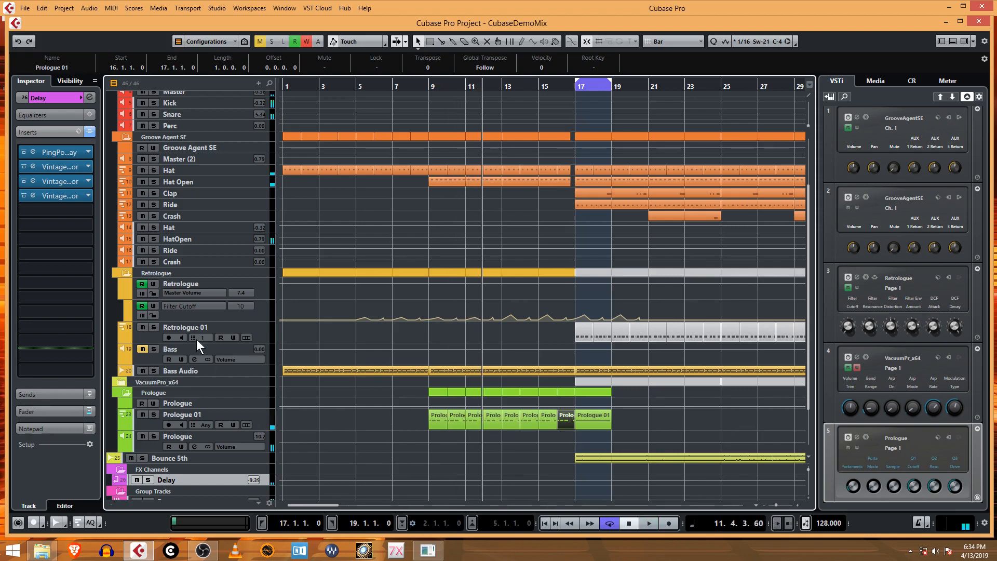
{"action": "left_click", "coordinate": [142, 348]}
{"action": "left_click", "coordinate": [429, 83]}
{"action": "key", "text": "space"}
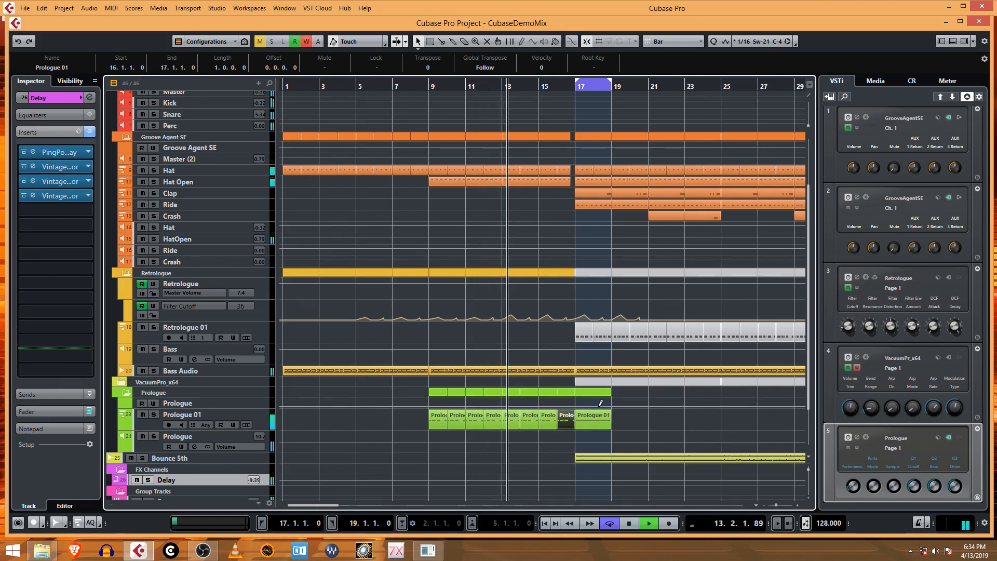
{"action": "scroll", "coordinate": [640, 421], "scroll_direction": "up", "scroll_amount": 3}
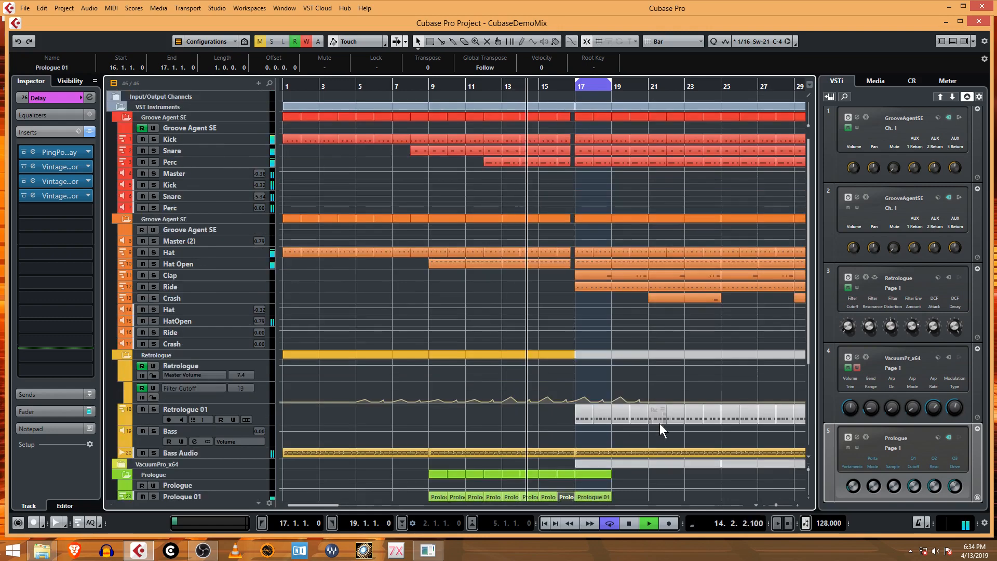
{"action": "scroll", "coordinate": [658, 425], "scroll_direction": "down", "scroll_amount": 6}
{"action": "scroll", "coordinate": [653, 442], "scroll_direction": "right", "scroll_amount": 6}
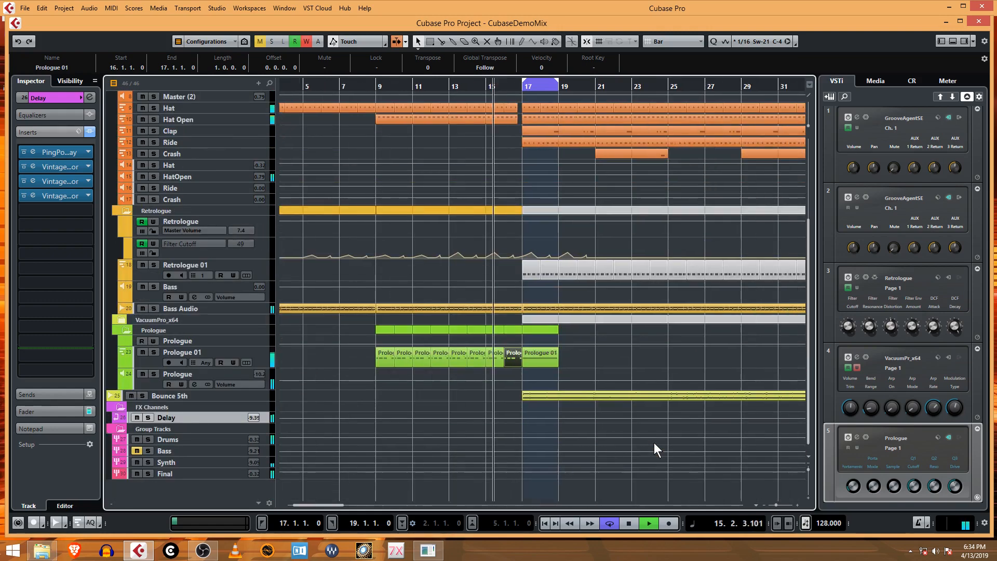
{"action": "scroll", "coordinate": [654, 441], "scroll_direction": "left", "scroll_amount": 4}
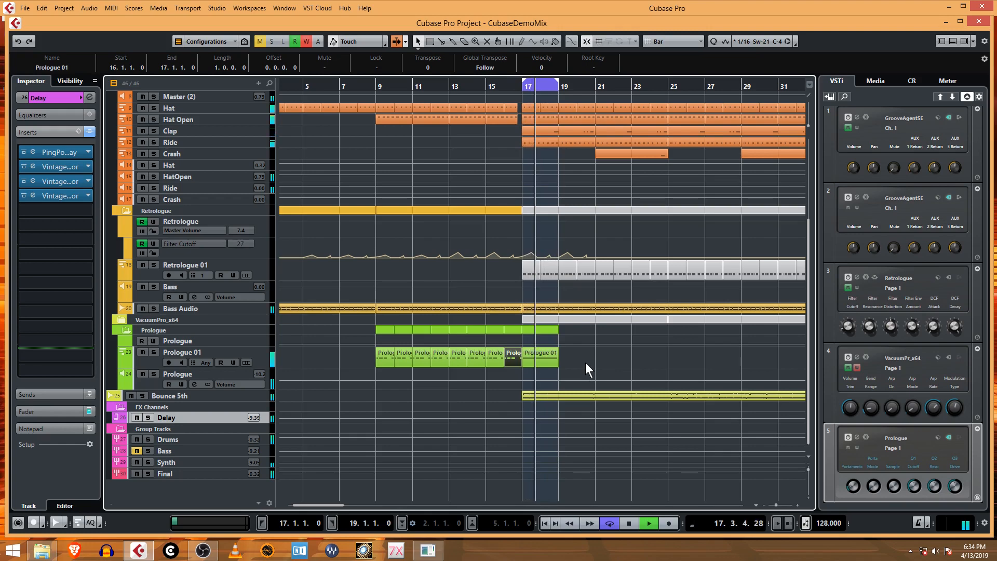
{"action": "key", "text": "space"}
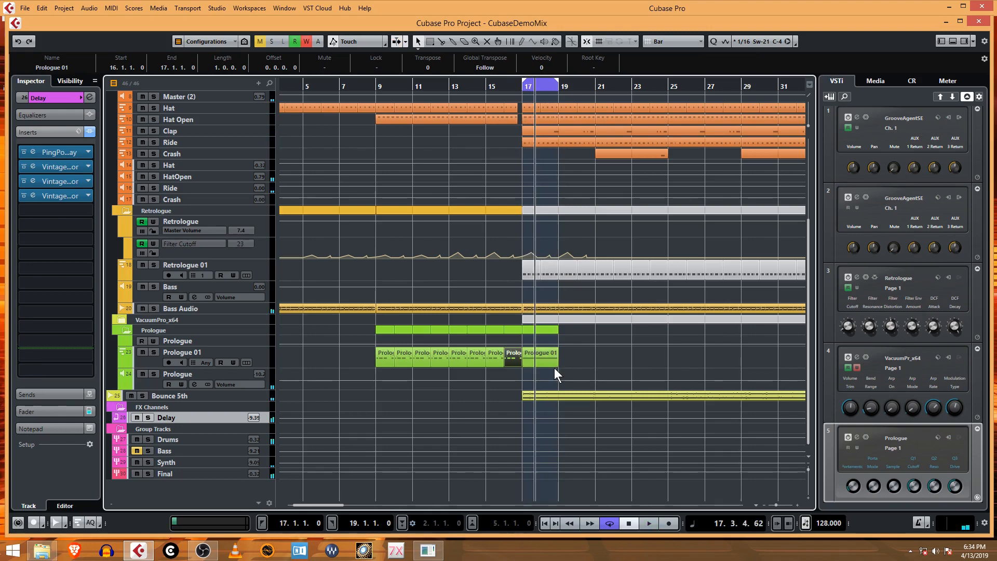
Duplicate the two-bar Prologue 01 event from bar 17 to bar 37.
{"action": "scroll", "coordinate": [403, 446], "scroll_direction": "up", "scroll_amount": 6}
{"action": "scroll", "coordinate": [382, 487], "scroll_direction": "down", "scroll_amount": 6}
{"action": "key", "text": "g"}
{"action": "key", "text": "g"}
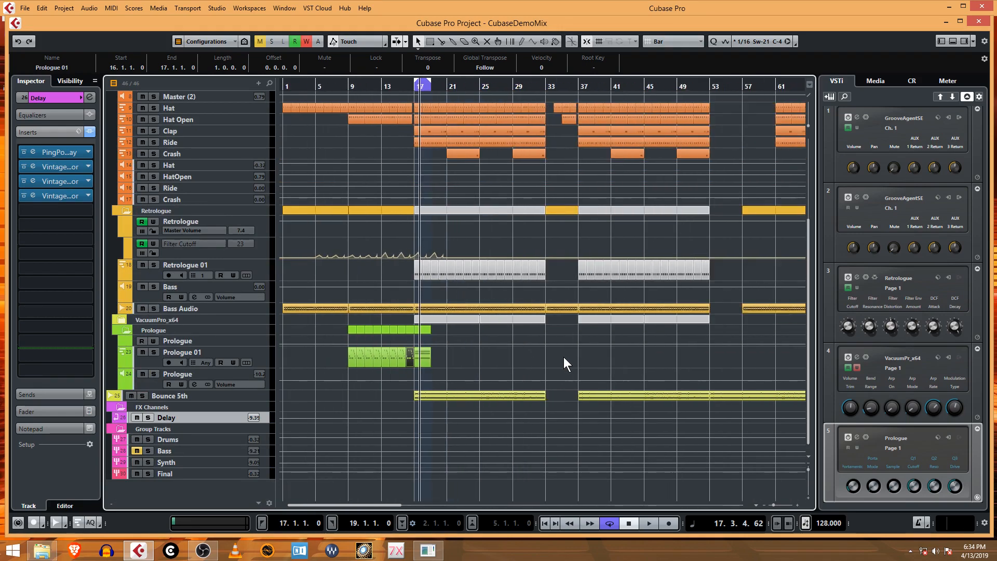
{"action": "key", "text": "h"}
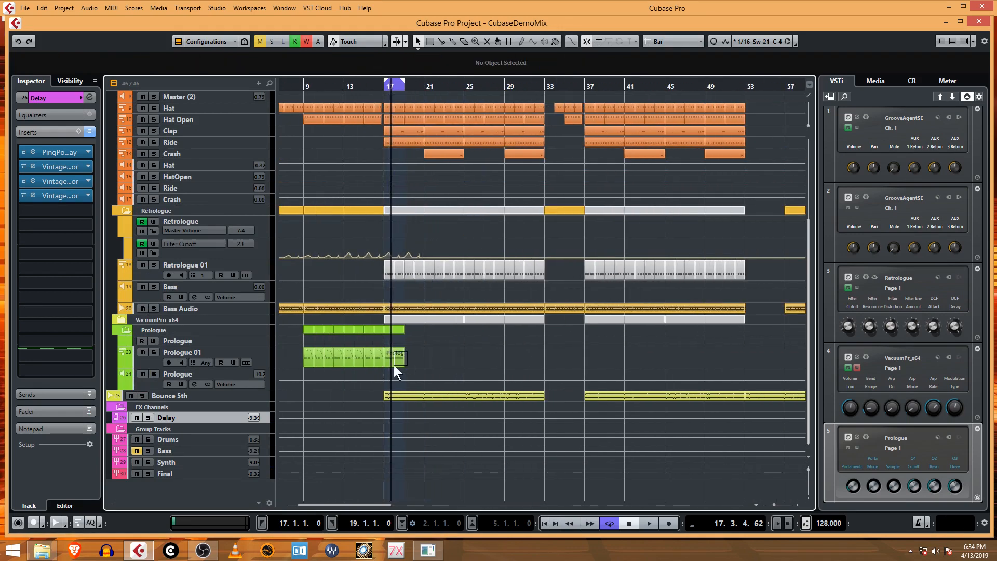
{"action": "left_click_drag", "start_coordinate": [393, 365], "coordinate": [594, 366]}
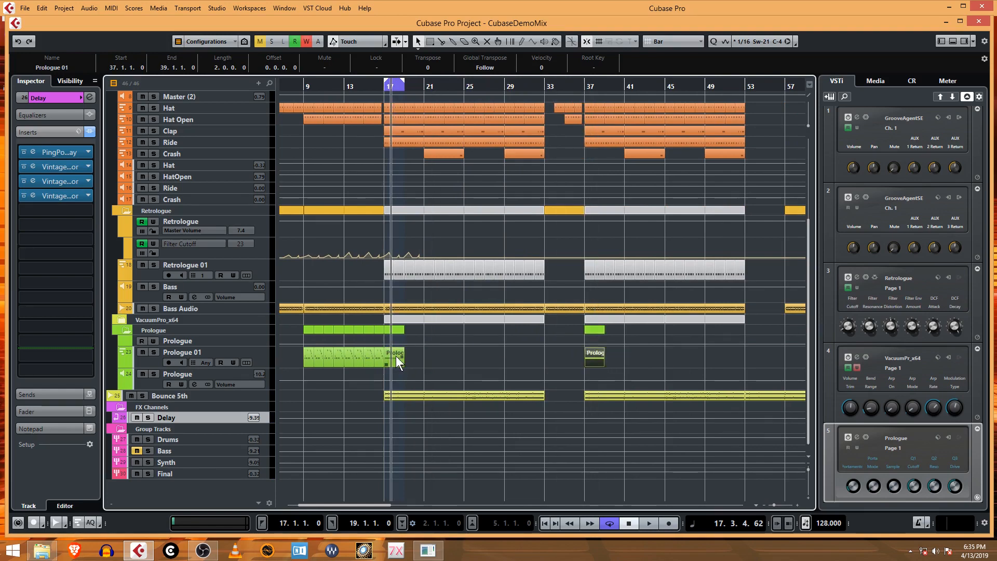
{"action": "left_click", "coordinate": [295, 360]}
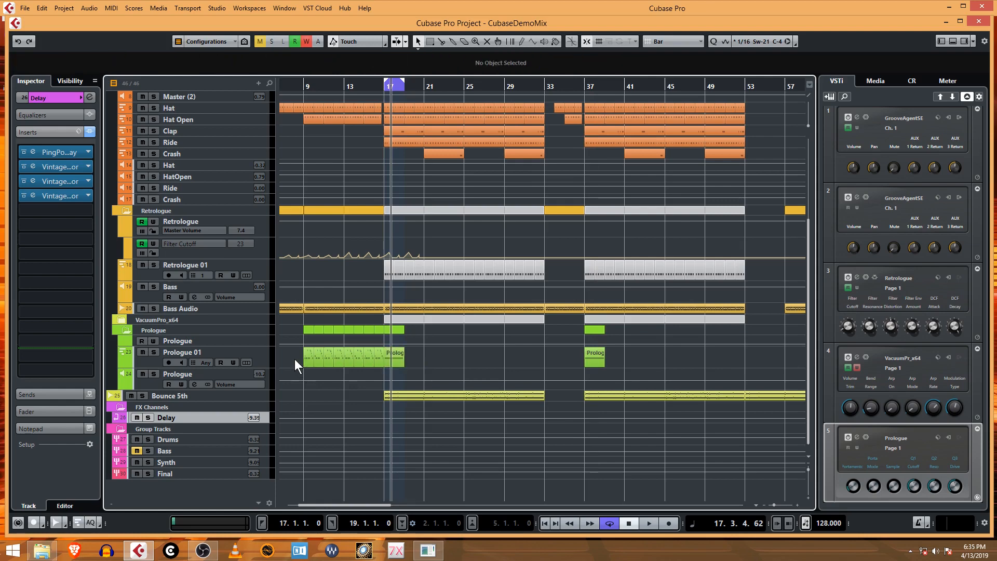
Add one-bar Prologue 01 events at bars 19 and 20, and copy the four-bar group to bars 21 and 41.
{"action": "left_click_drag", "start_coordinate": [318, 360], "coordinate": [437, 356]}
{"action": "left_click", "coordinate": [432, 356]}
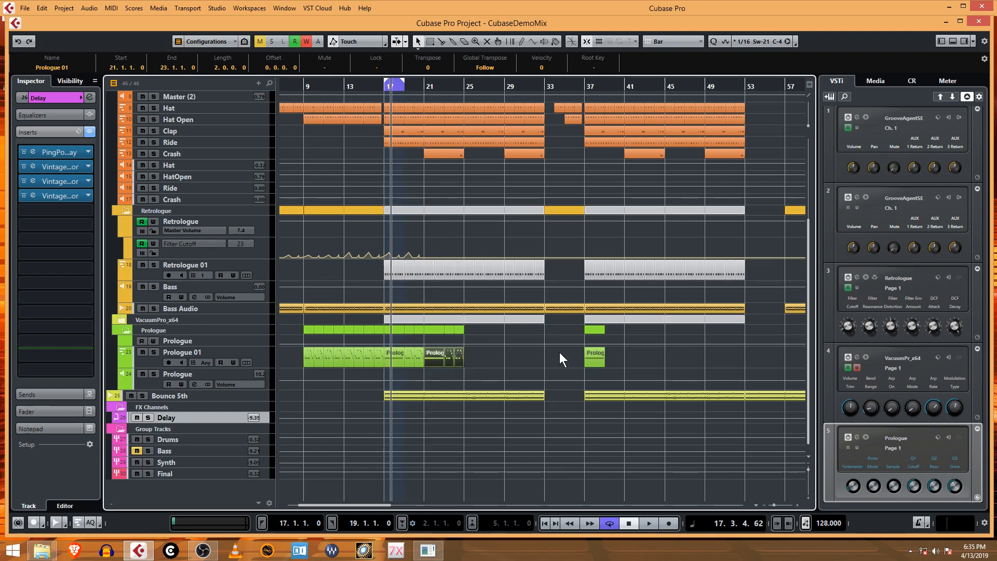
{"action": "left_click_drag", "start_coordinate": [432, 360], "coordinate": [632, 360]}
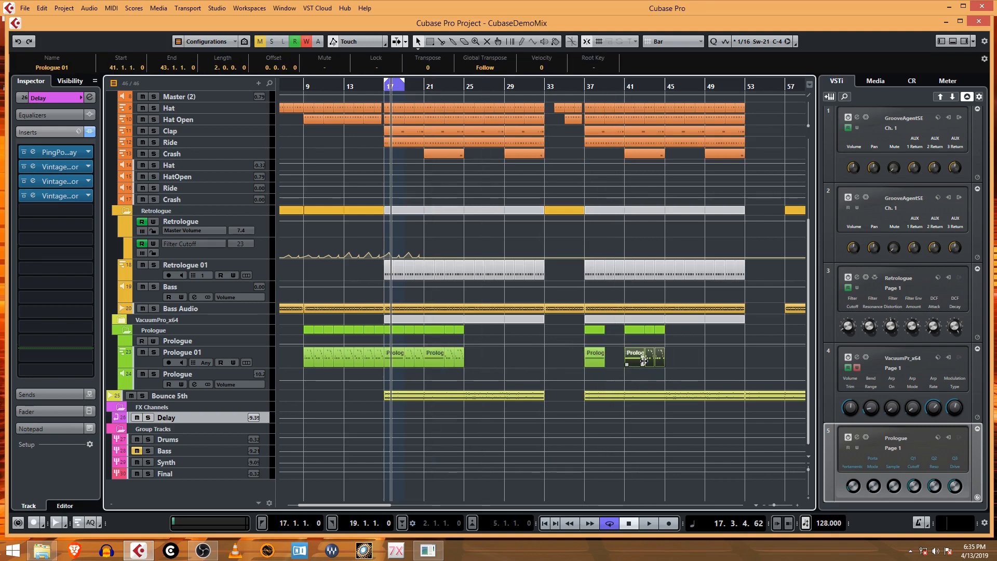
{"action": "left_click", "coordinate": [517, 359]}
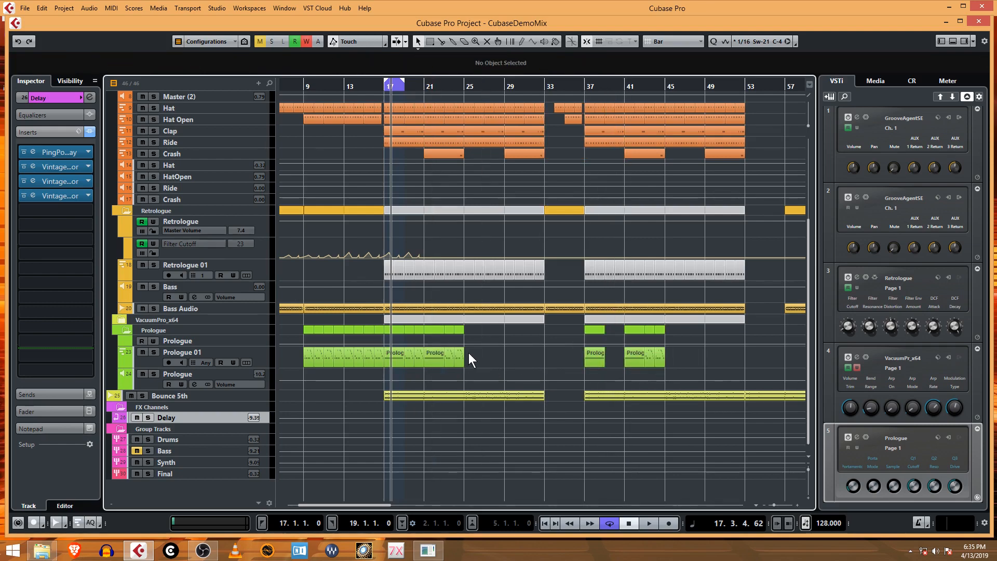
Delete the Prologue 01 events in bars 9 to 14 and bars 21 to 24, and all copies from bar 37 onward.
{"action": "left_click", "coordinate": [437, 360]}
{"action": "key", "text": "Delete"}
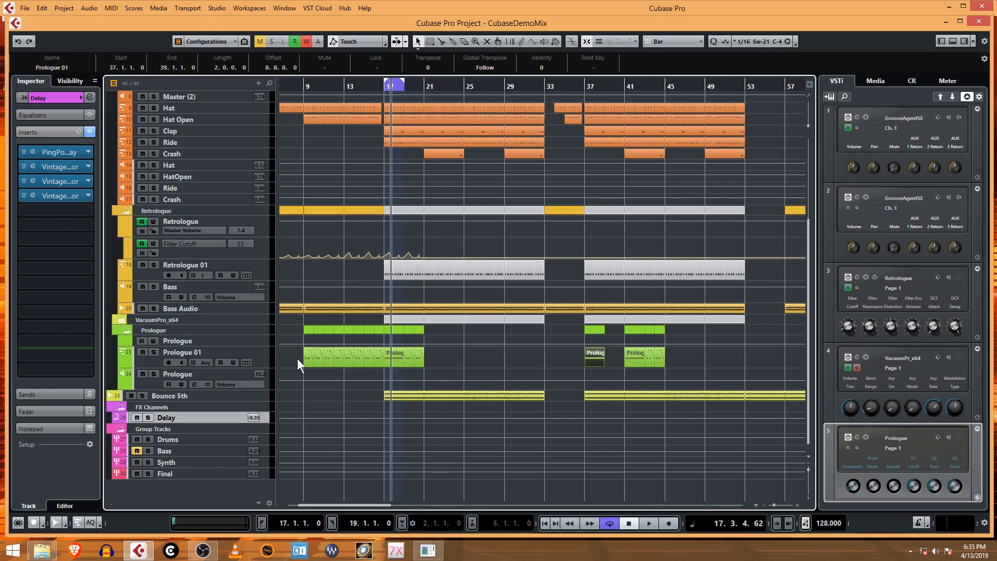
{"action": "left_click_drag", "start_coordinate": [297, 358], "coordinate": [363, 365]}
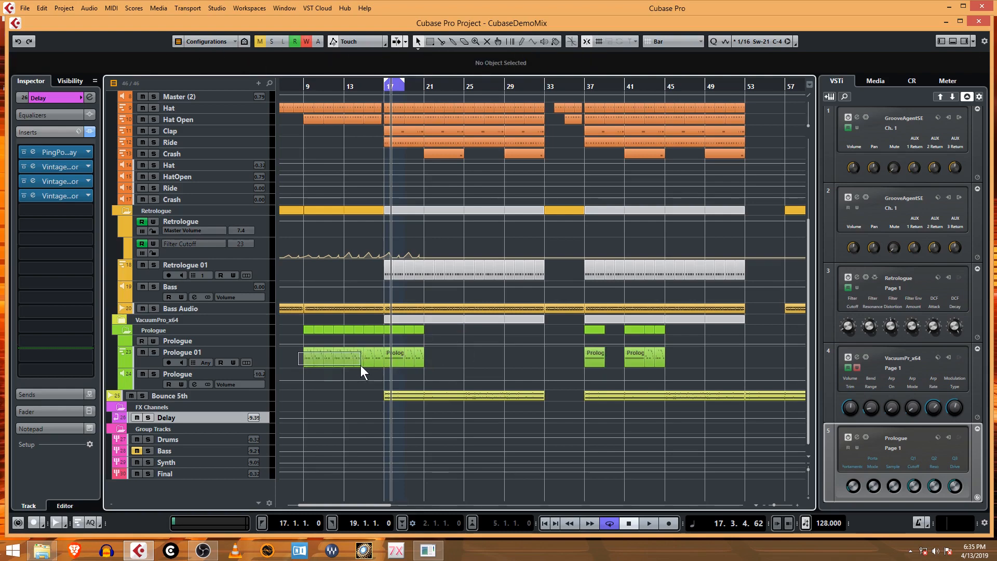
{"action": "key", "text": "Delete"}
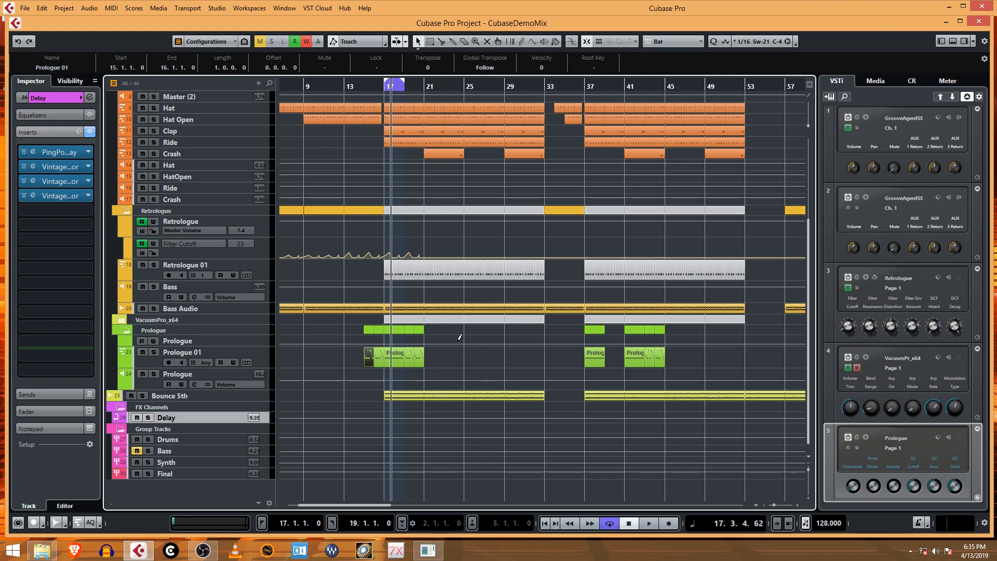
{"action": "left_click_drag", "start_coordinate": [680, 364], "coordinate": [560, 374]}
{"action": "key", "text": "Delete"}
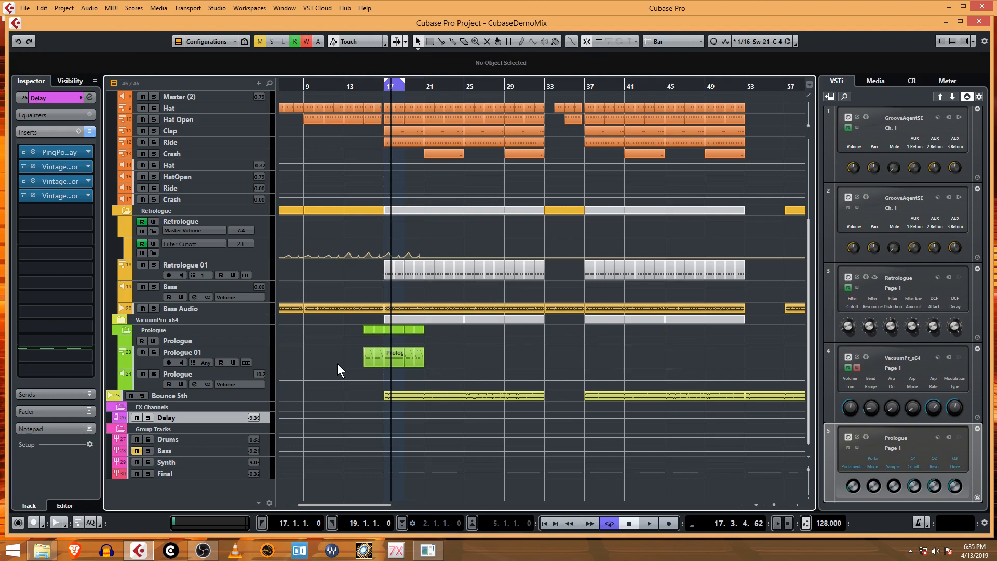
Copy the Prologue 01 events of bars 15 to 20 to bar 35 and play the arrangement from bar 33.
{"action": "left_click_drag", "start_coordinate": [394, 358], "coordinate": [396, 359]}
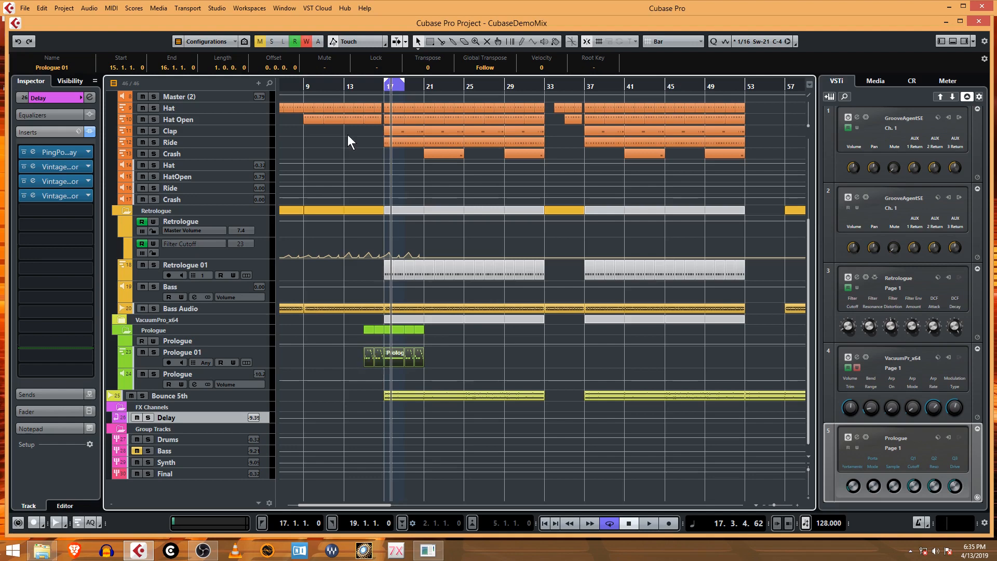
{"action": "left_click_drag", "start_coordinate": [365, 354], "coordinate": [567, 354]}
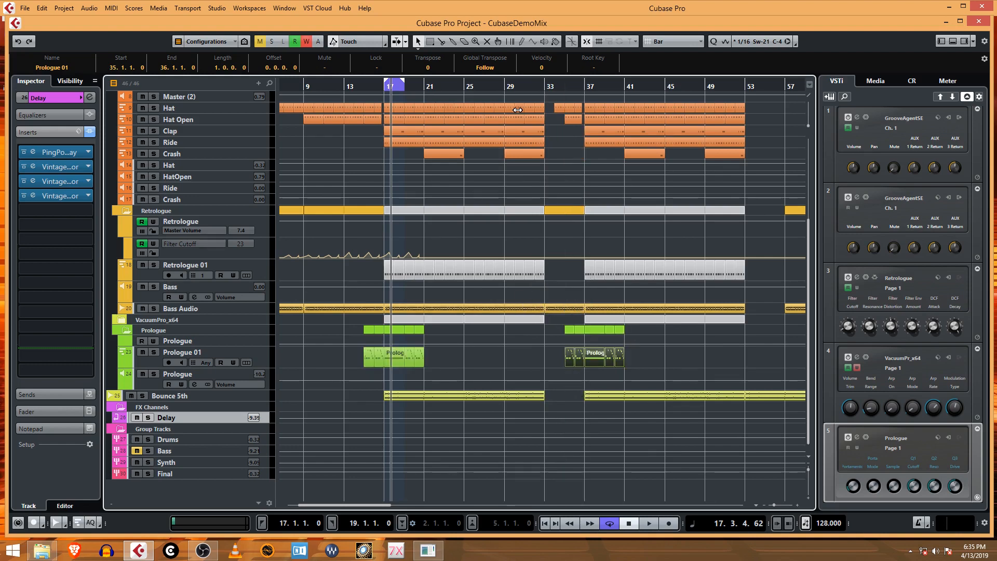
{"action": "left_click", "coordinate": [552, 89]}
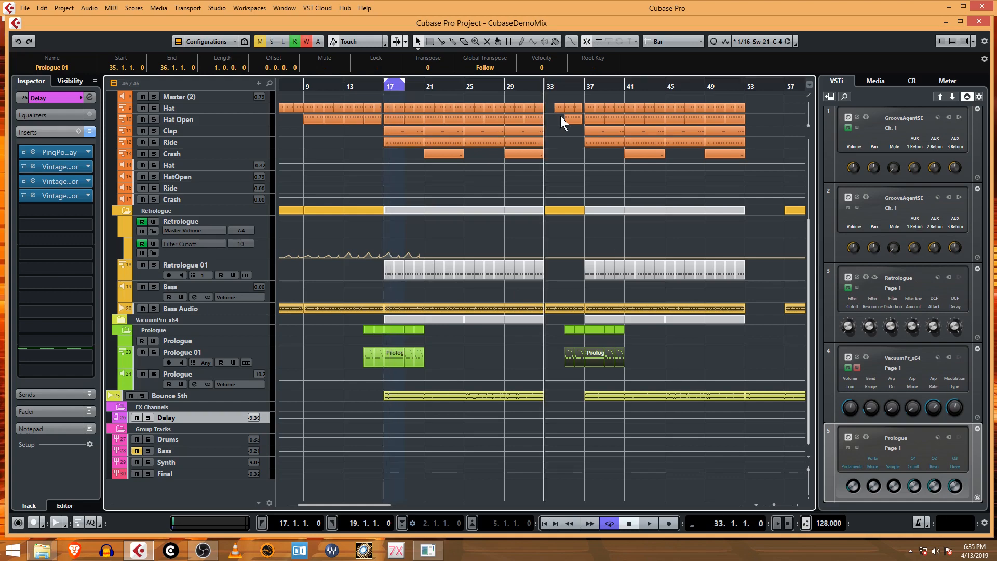
{"action": "scroll", "coordinate": [667, 366], "scroll_direction": "up", "scroll_amount": 5}
{"action": "key", "text": "space"}
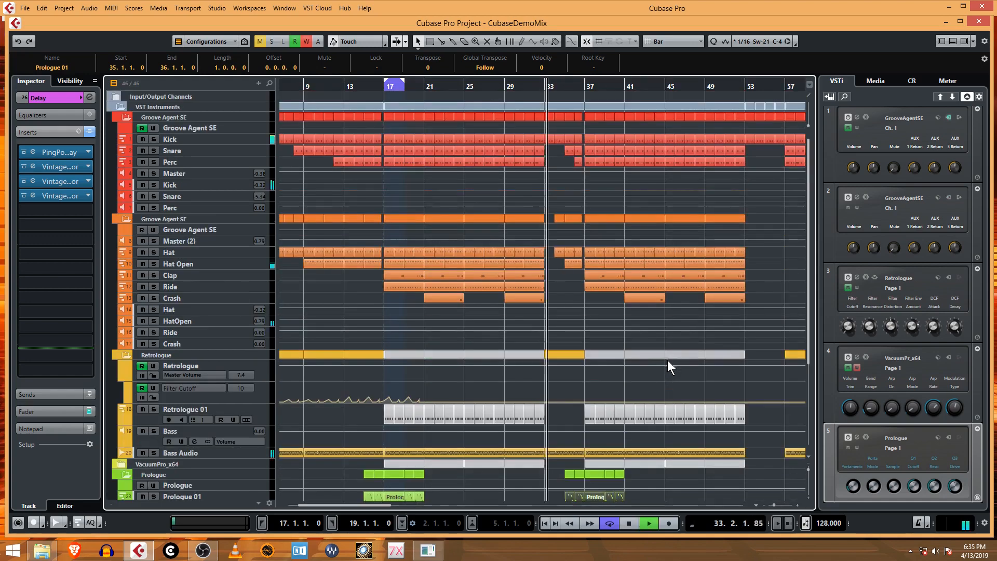
{"action": "scroll", "coordinate": [667, 360], "scroll_direction": "down", "scroll_amount": 5}
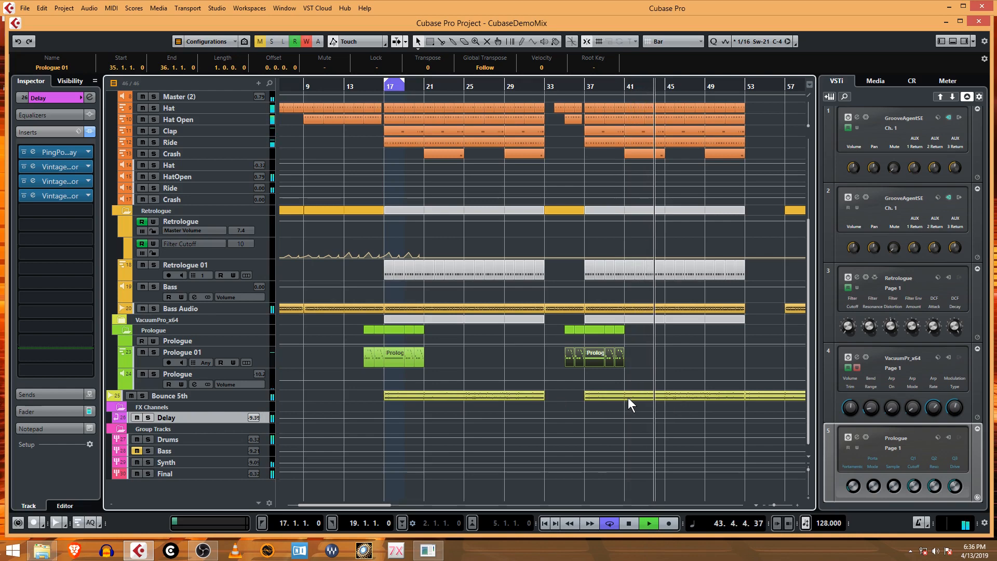
{"action": "key", "text": "space"}
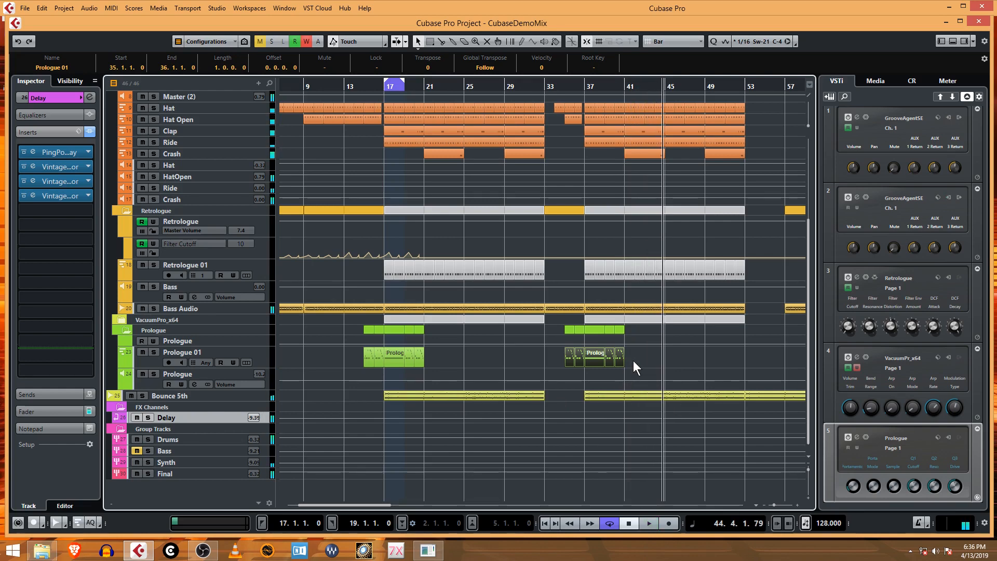
Delete the copied Prologue 01 events from bar 37 onward, keeping the two one-bar events at bars 35 and 36.
{"action": "left_click_drag", "start_coordinate": [633, 358], "coordinate": [597, 363]}
{"action": "key", "text": "Delete"}
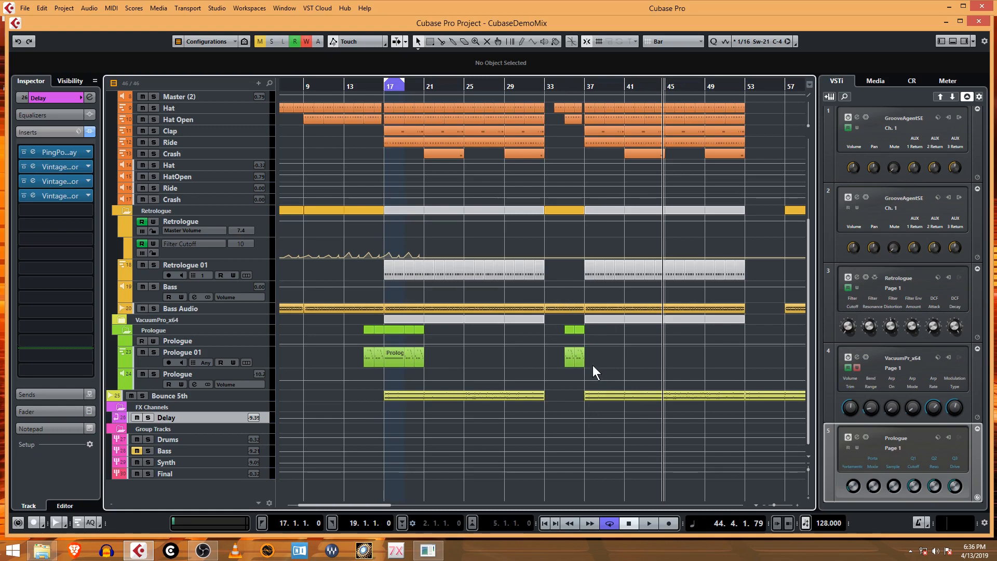
Duplicate the pair of one-bar Prologue 01 events to bar 33, and copy the resulting four-bar group to bar 53.
{"action": "left_click", "coordinate": [571, 360]}
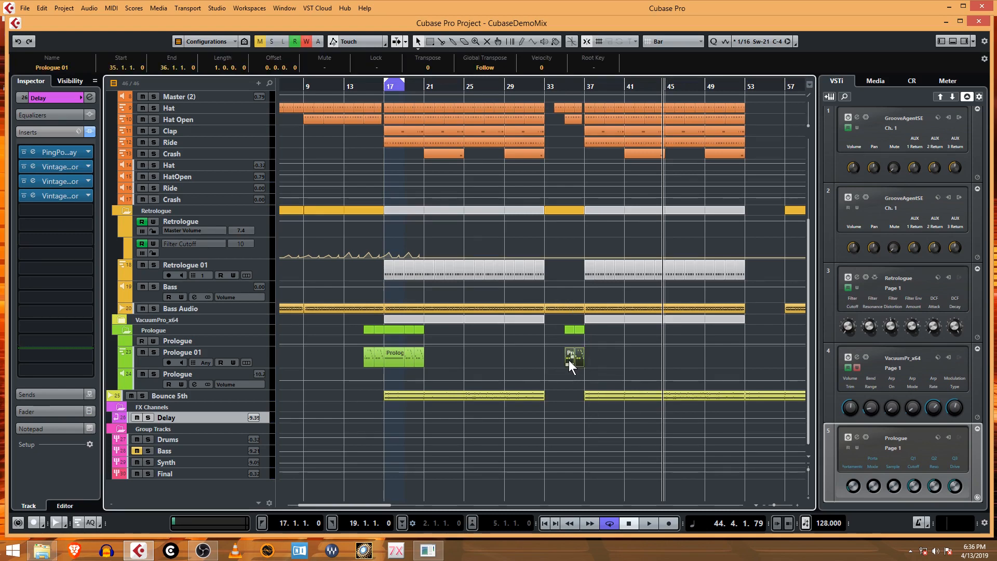
{"action": "left_click_drag", "start_coordinate": [569, 360], "coordinate": [549, 357]}
{"action": "key", "text": "super"}
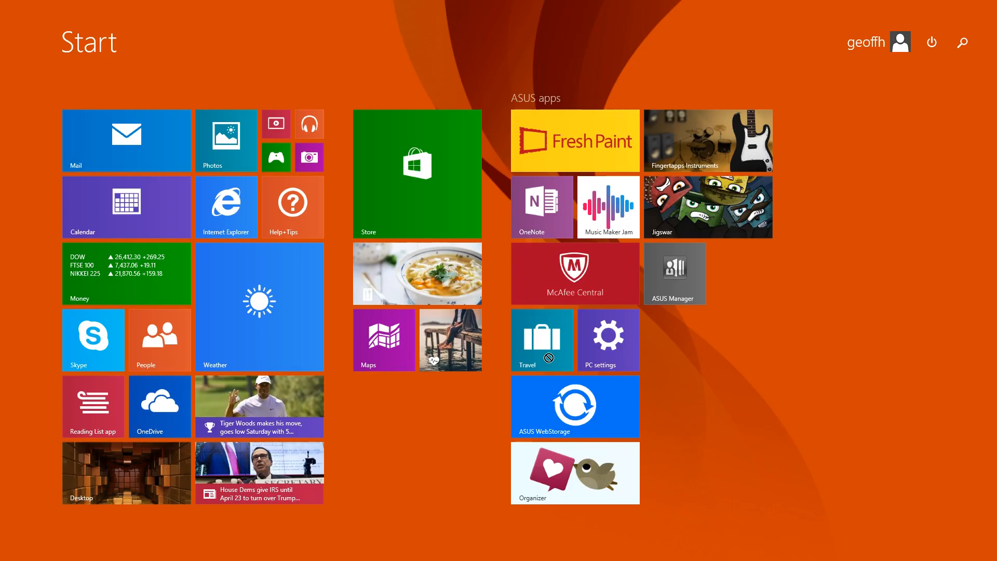
{"action": "key", "text": "super"}
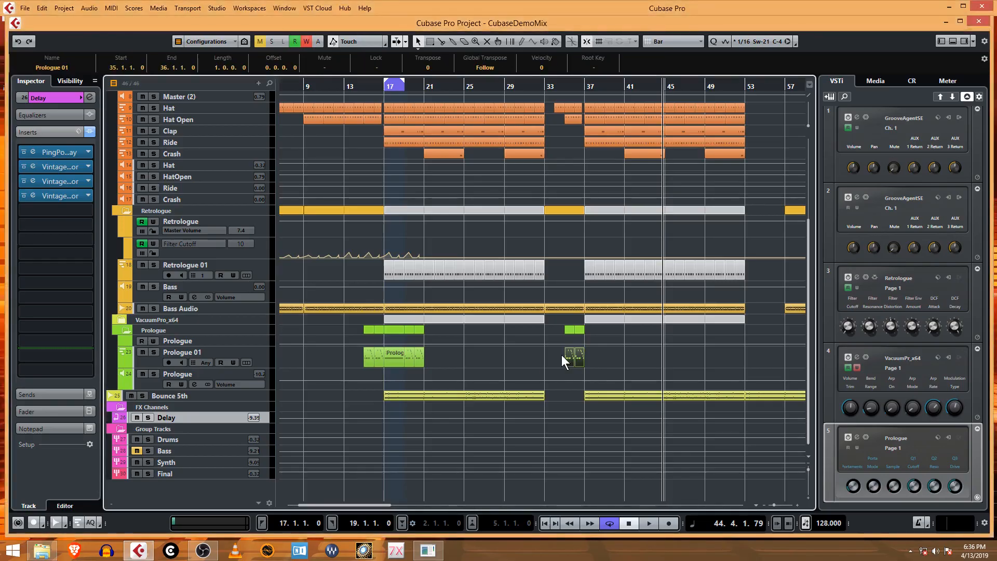
{"action": "left_click_drag", "start_coordinate": [568, 357], "coordinate": [749, 359]}
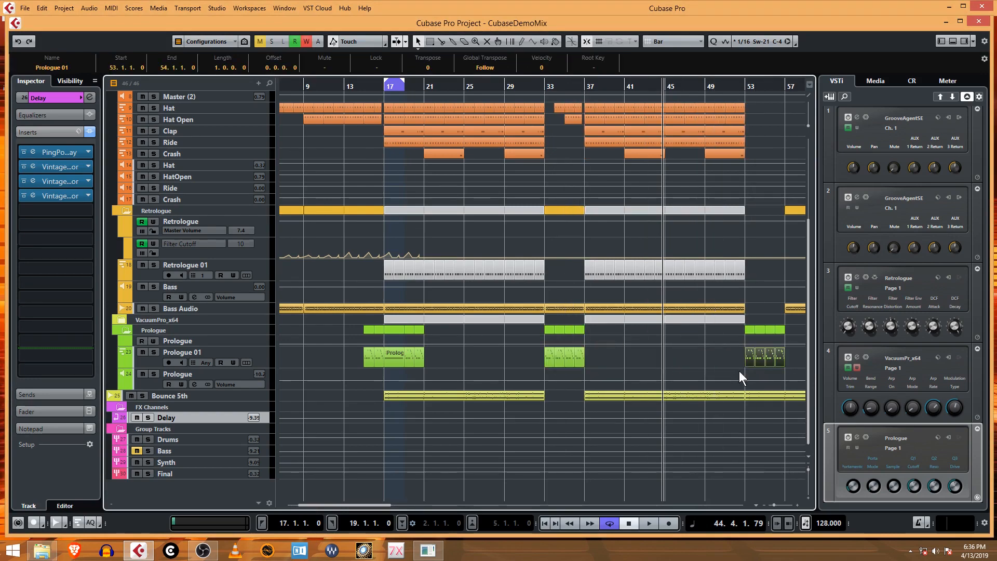
Delete the Bounce 5th audio event in bars 17 to 32 and the one-bar Prologue 01 events at bars 19 and 20.
{"action": "left_click", "coordinate": [437, 357]}
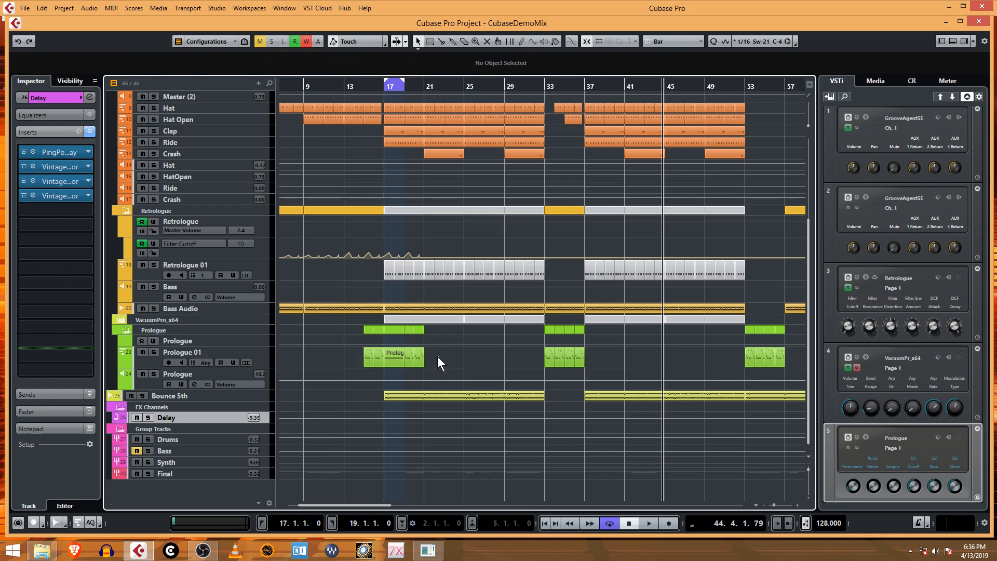
{"action": "left_click", "coordinate": [391, 360]}
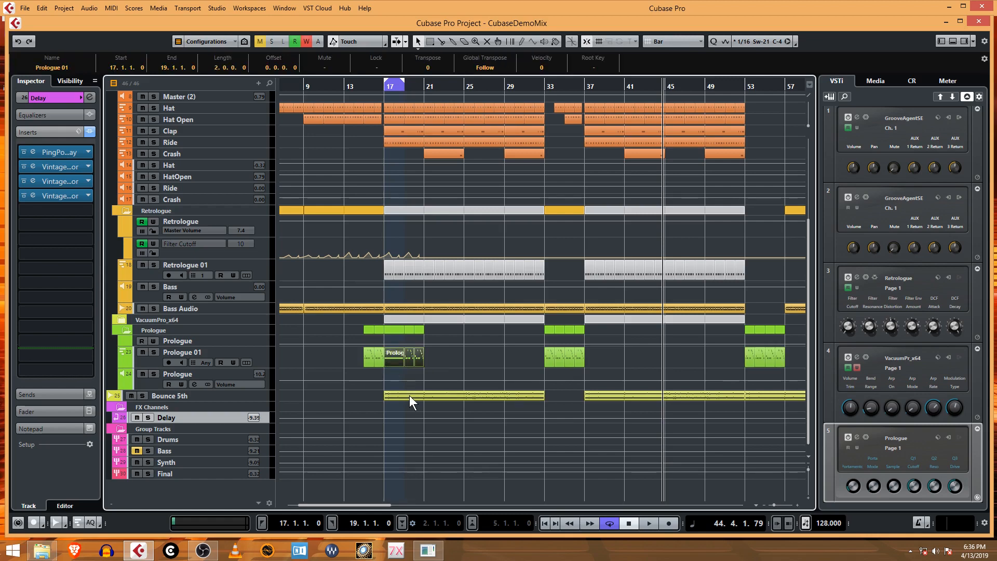
{"action": "left_click", "coordinate": [464, 394]}
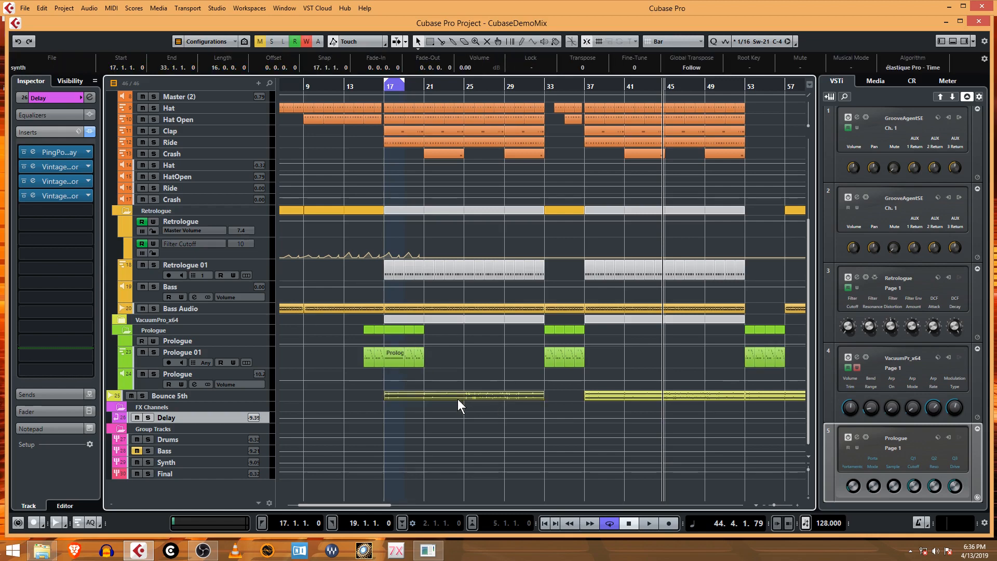
{"action": "key", "text": "Delete"}
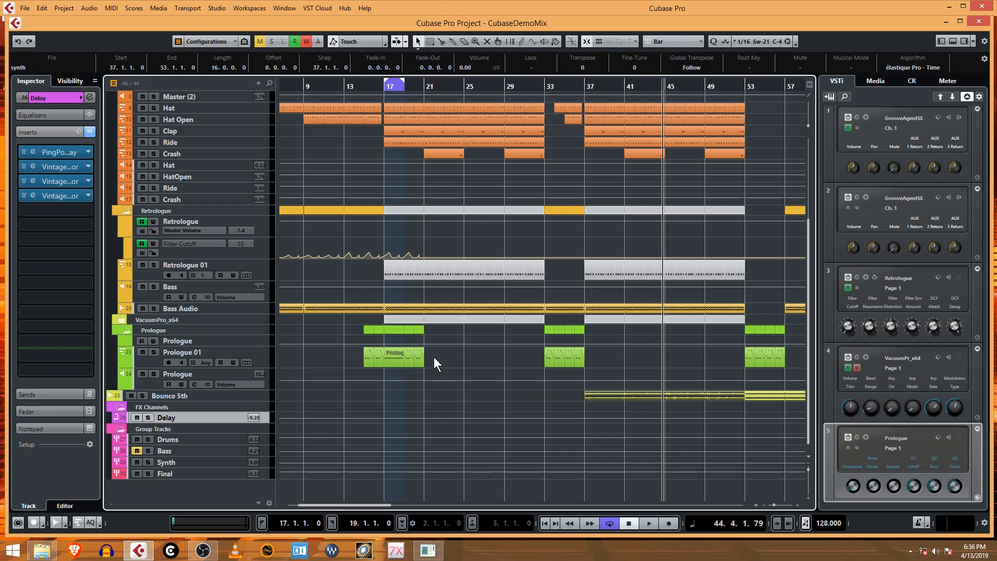
{"action": "left_click_drag", "start_coordinate": [434, 358], "coordinate": [406, 358]}
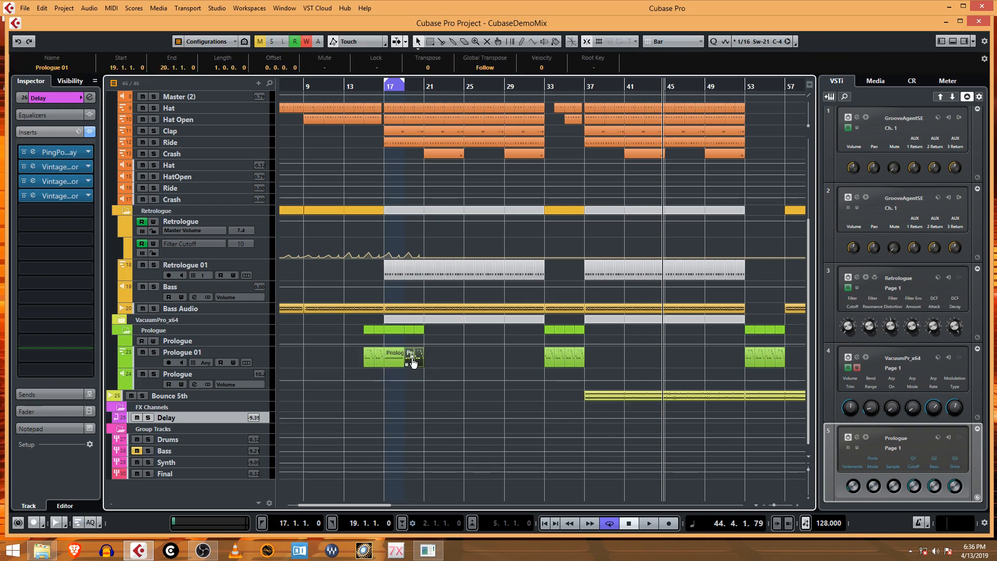
{"action": "key", "text": "Delete"}
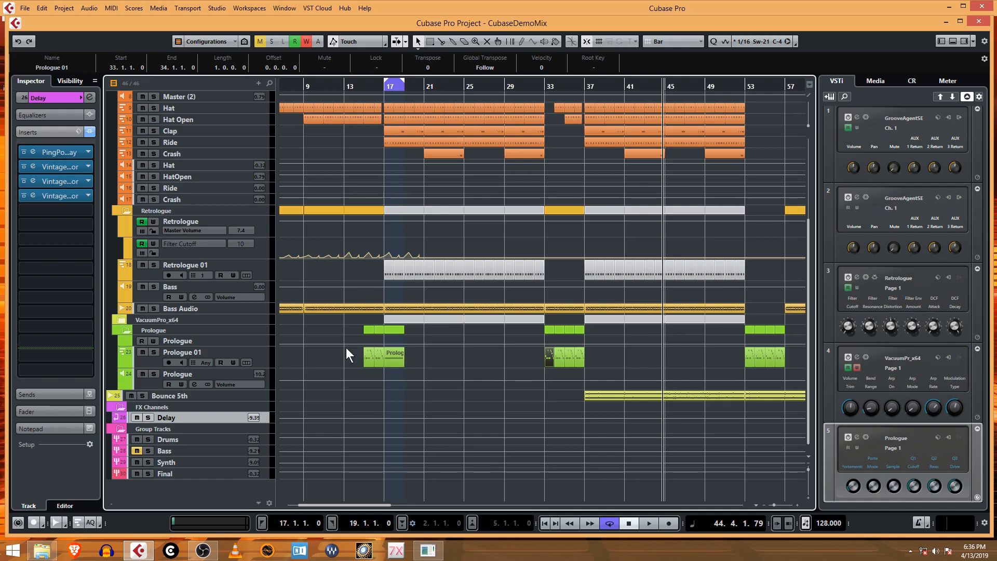
Copy the pair of one-bar Prologue 01 events at bar 15 to bars 29 and 31.
{"action": "left_click", "coordinate": [374, 359]}
{"action": "left_click_drag", "start_coordinate": [368, 356], "coordinate": [515, 358]}
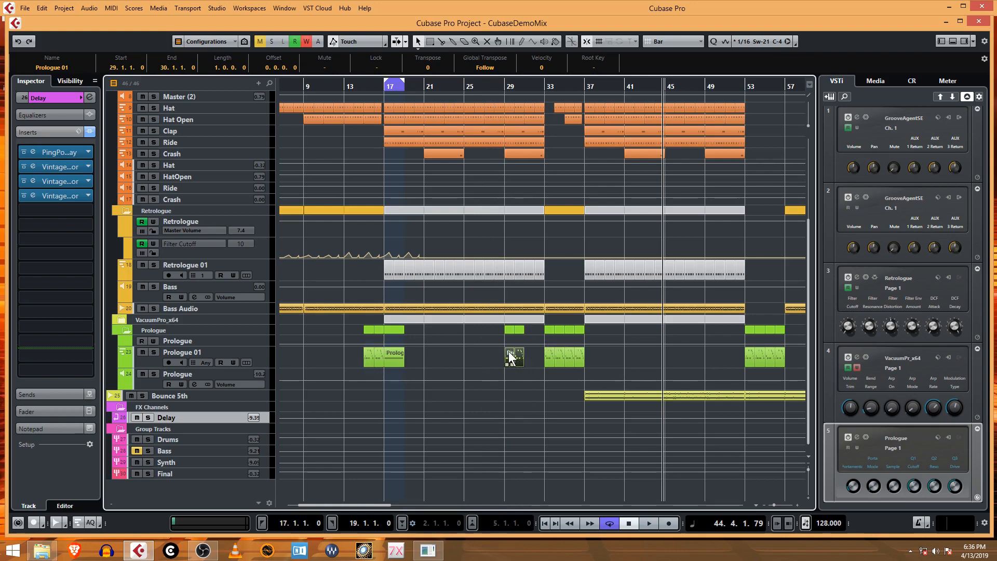
{"action": "left_click_drag", "start_coordinate": [510, 357], "coordinate": [530, 357]}
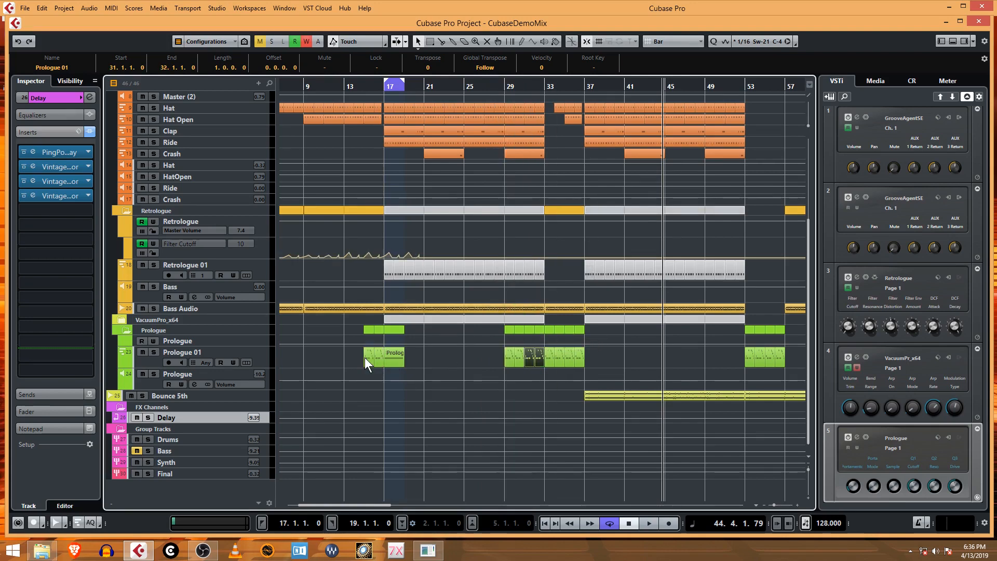
Copy the two-bar Prologue 01 event at bar 17 to bars 19 and 27, and the one-bar pair to bar 21.
{"action": "left_click_drag", "start_coordinate": [396, 355], "coordinate": [426, 348]}
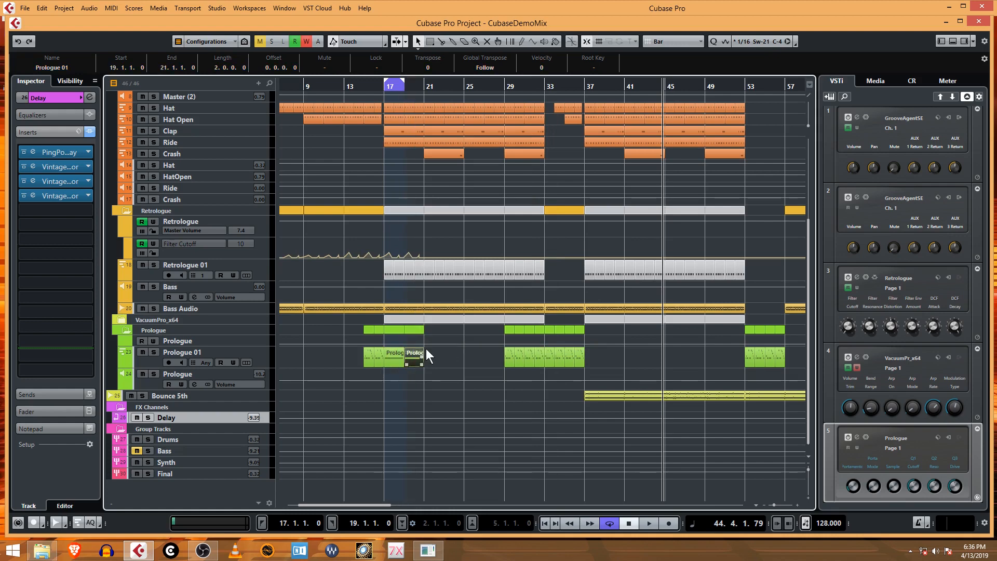
{"action": "left_click", "coordinate": [426, 348]}
{"action": "mouse_move", "coordinate": [369, 359]}
{"action": "left_mouse_down"}
{"action": "mouse_move", "coordinate": [392, 359]}
{"action": "mouse_move", "coordinate": [378, 361]}
{"action": "left_mouse_up"}
{"action": "left_click", "coordinate": [353, 356]}
{"action": "left_click_drag", "start_coordinate": [487, 354], "coordinate": [538, 363]}
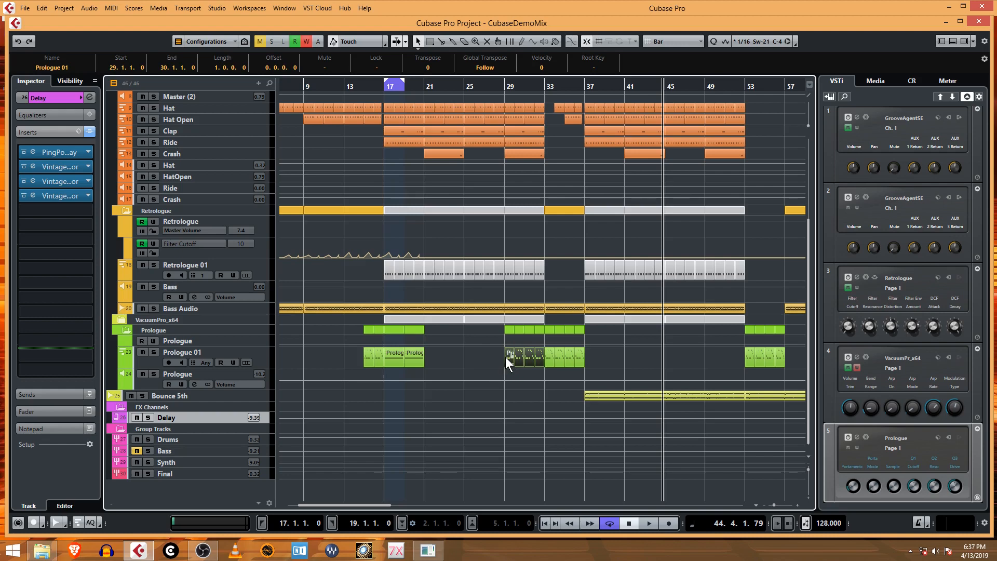
{"action": "left_click", "coordinate": [354, 352]}
Try a copy of the two-bar Prologue 01 event at bar 37, play from bar 33, and delete that copy.
{"action": "left_click_drag", "start_coordinate": [379, 360], "coordinate": [594, 357]}
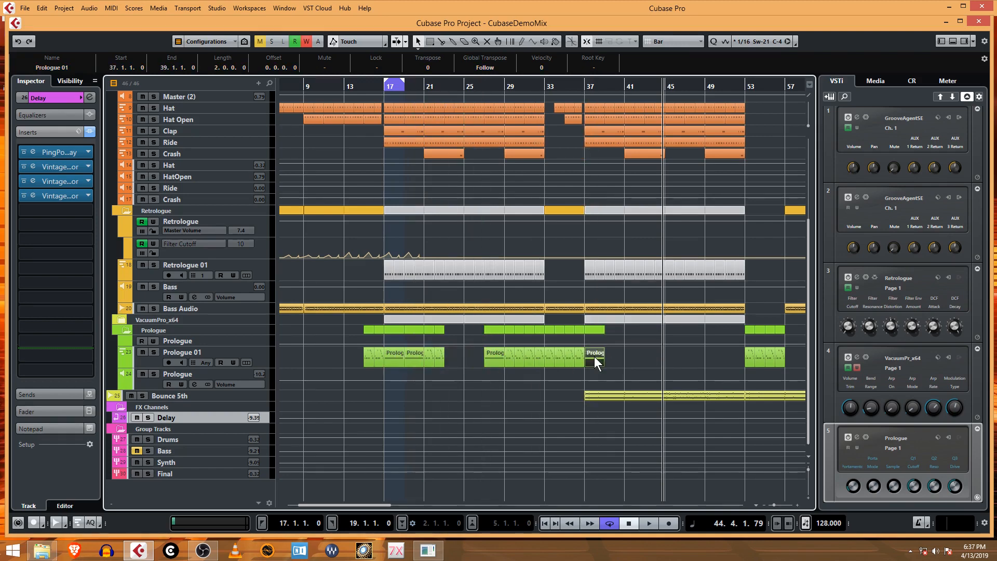
{"action": "left_click", "coordinate": [541, 89]}
{"action": "key", "text": "space"}
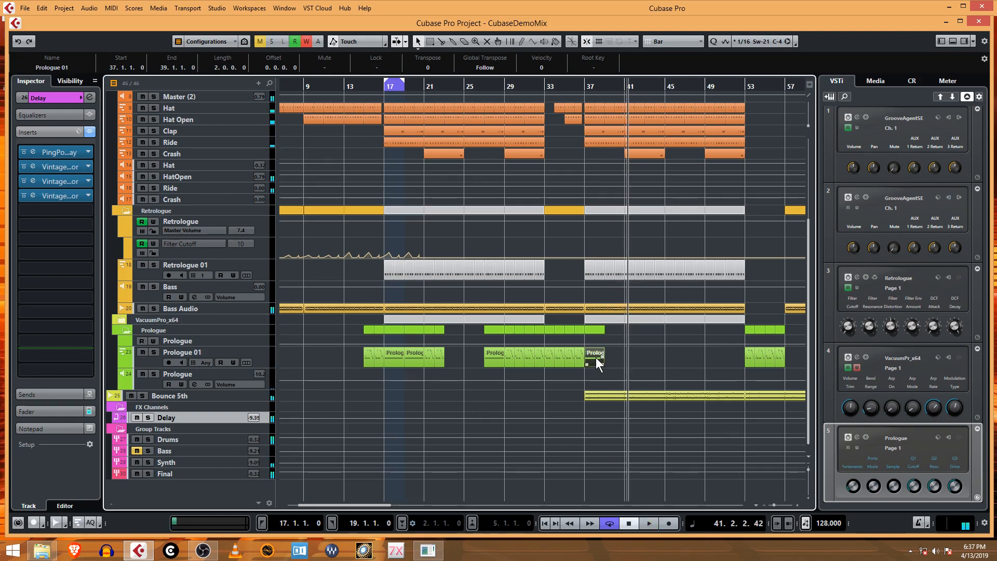
{"action": "key", "text": "Delete"}
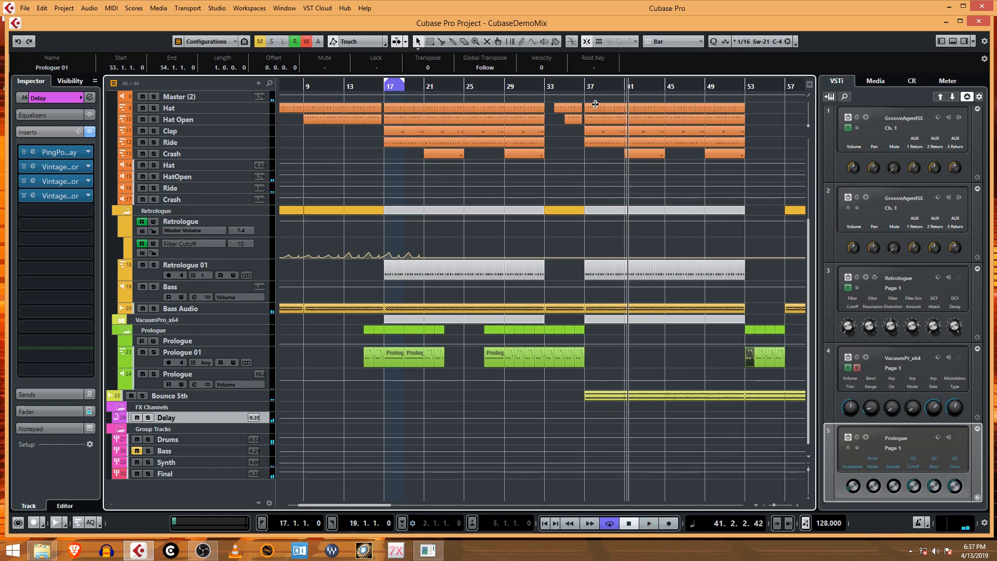
Play the arrangement briefly from bar 37 to hear the section without the Prologue 01 event.
{"action": "left_click", "coordinate": [585, 87]}
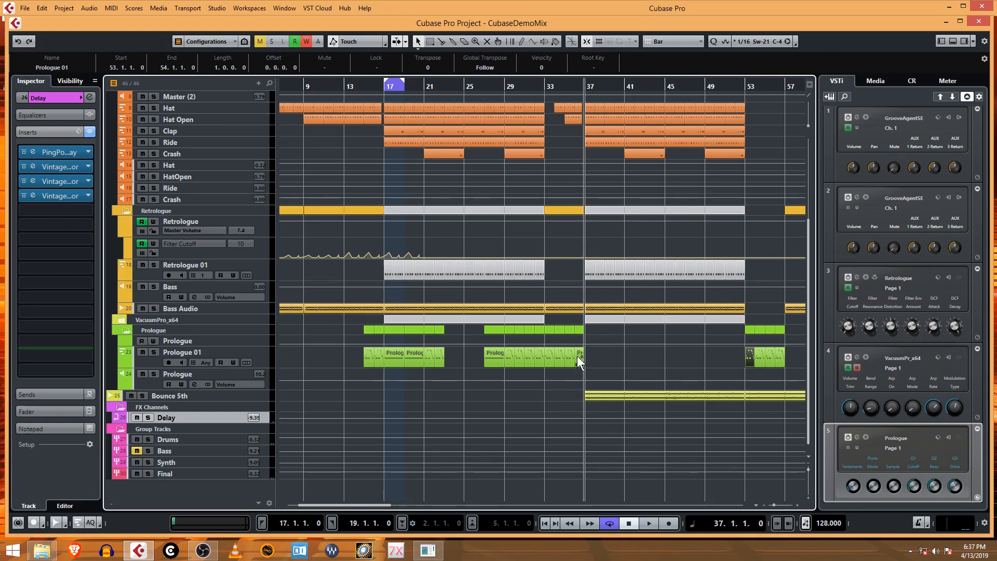
{"action": "key", "text": "space"}
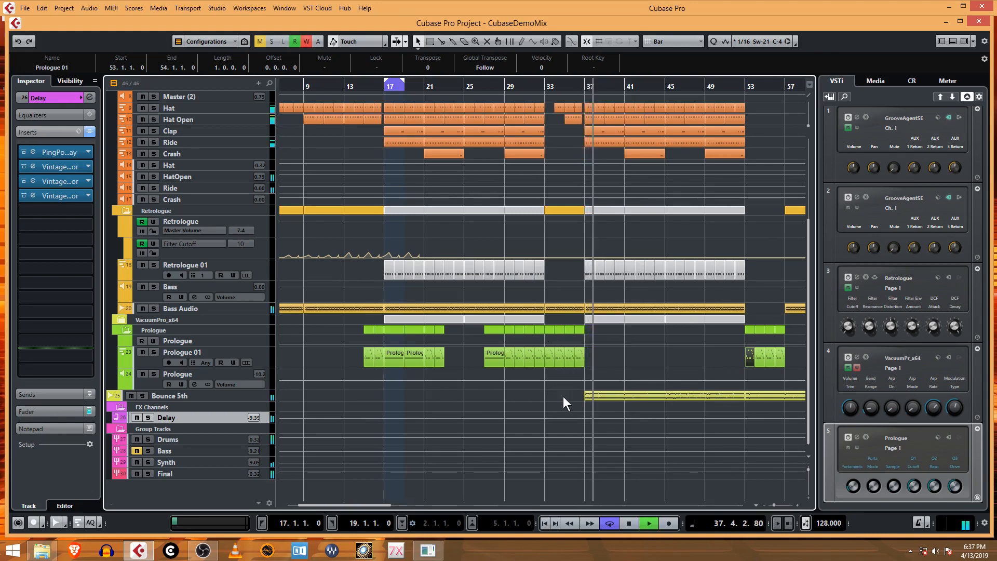
{"action": "key", "text": "space"}
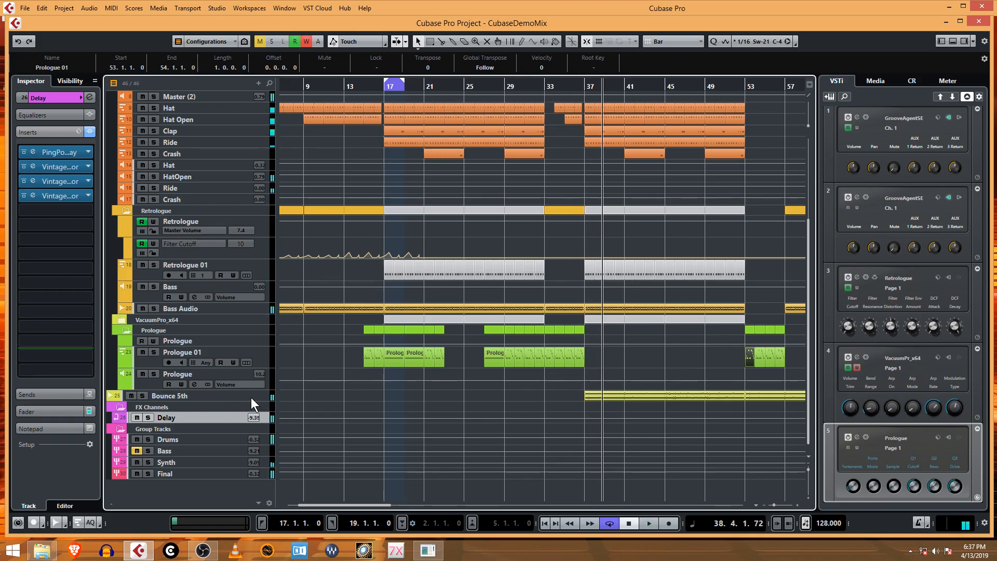
Check the Bounce 5th channel in the MixConsole and increase the height of its track in the project.
{"action": "left_click", "coordinate": [251, 397]}
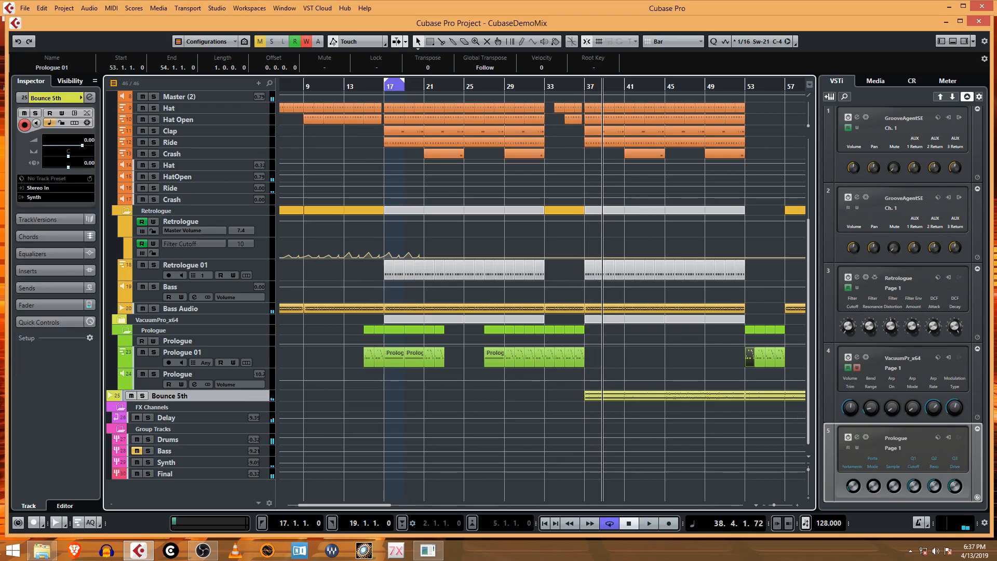
{"action": "key", "text": "F3"}
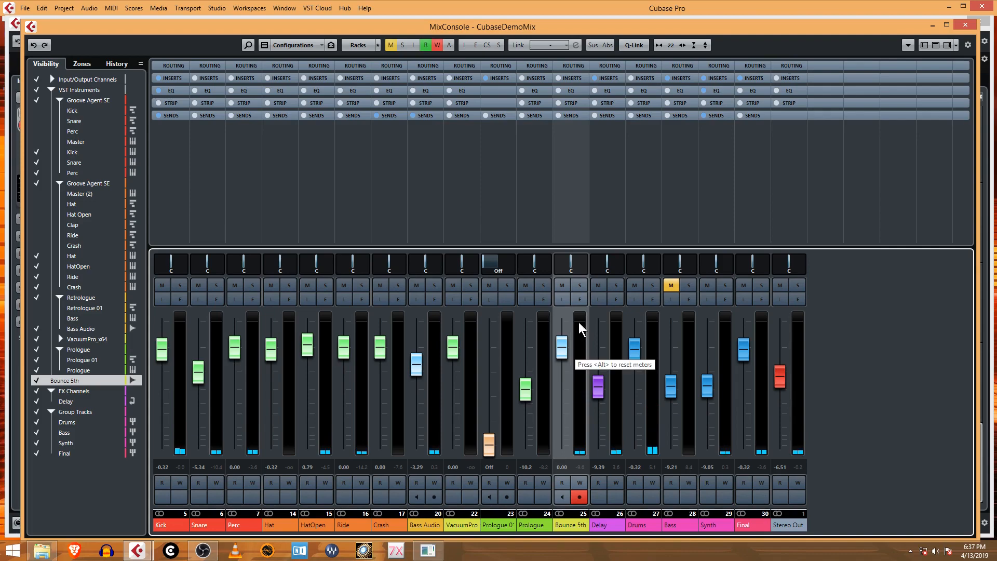
{"action": "key", "text": "F3"}
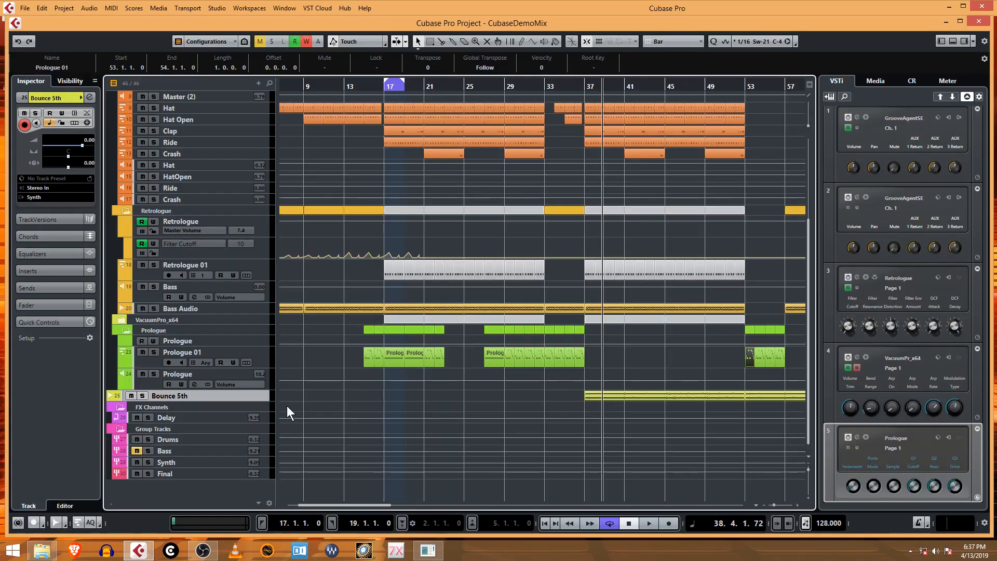
{"action": "mouse_move", "coordinate": [245, 401]}
{"action": "left_mouse_down"}
{"action": "mouse_move", "coordinate": [250, 431]}
{"action": "mouse_move", "coordinate": [254, 415]}
{"action": "left_mouse_up"}
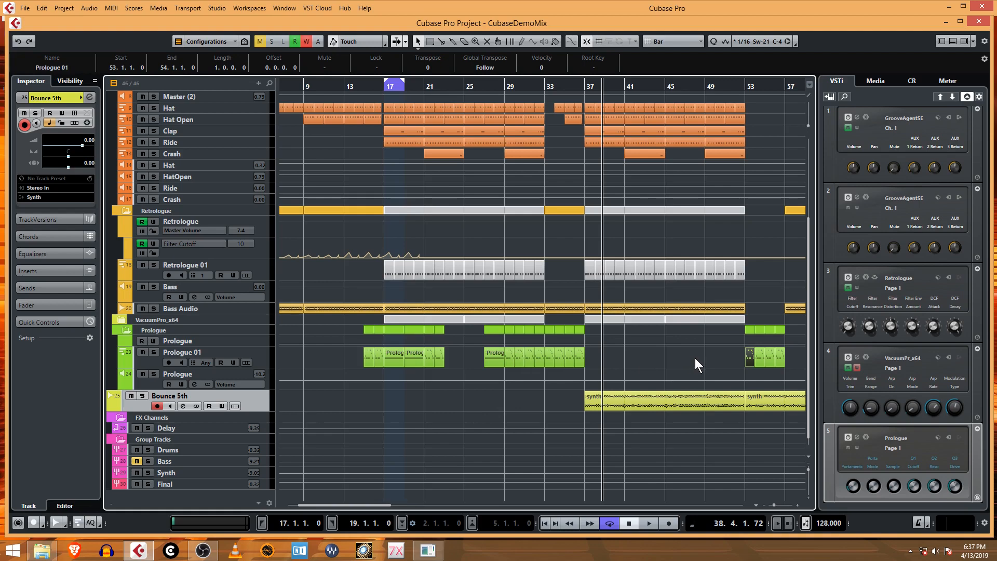
{"action": "left_click", "coordinate": [463, 353]}
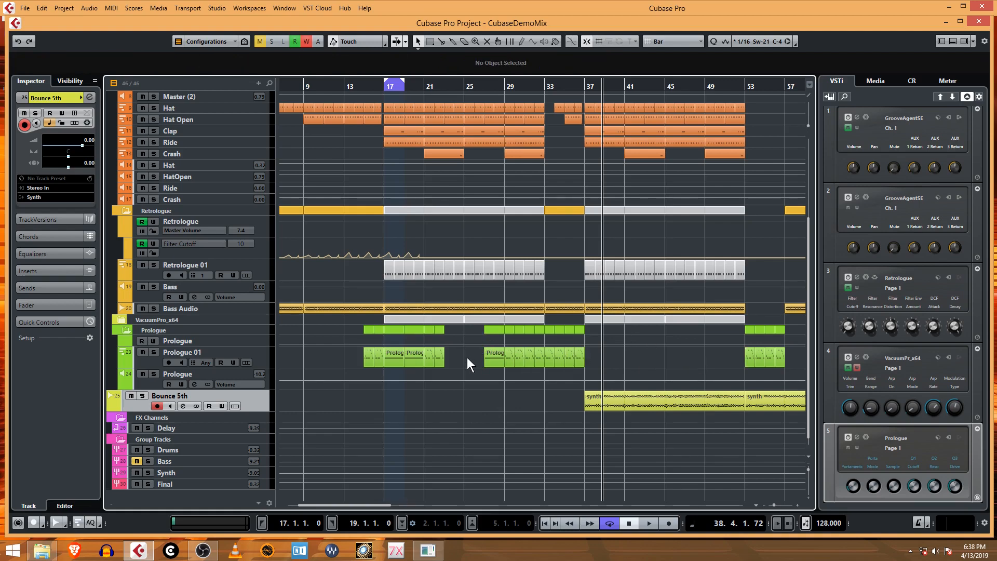